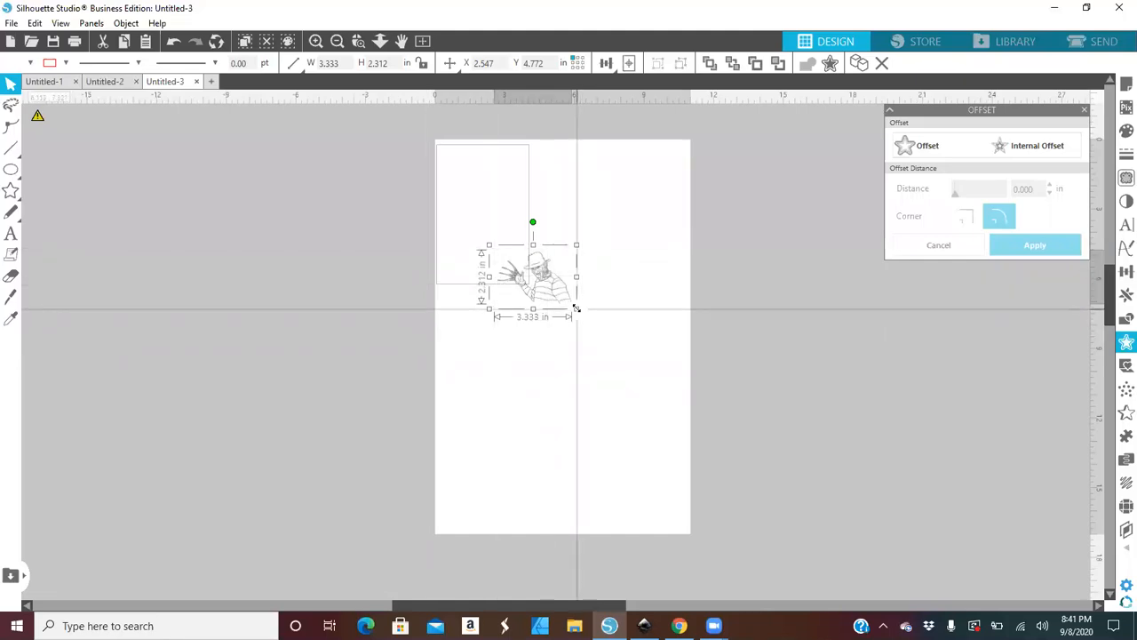
- Enlarge the clawed-figure drawing to about 15.5 in wide and reposition it across the page's left edge
left_click_drag(576, 309, 858, 504)
left_click_drag(758, 418, 550, 350)
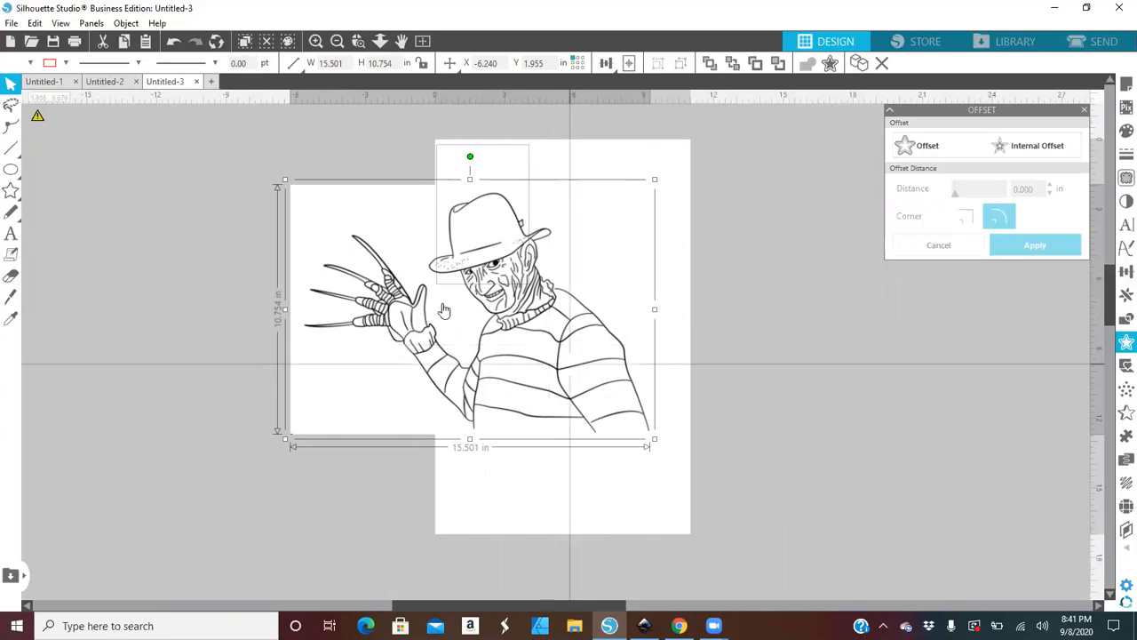
left_click_drag(441, 308, 559, 311)
left_click_drag(461, 260, 381, 272)
left_click_drag(496, 249, 397, 278)
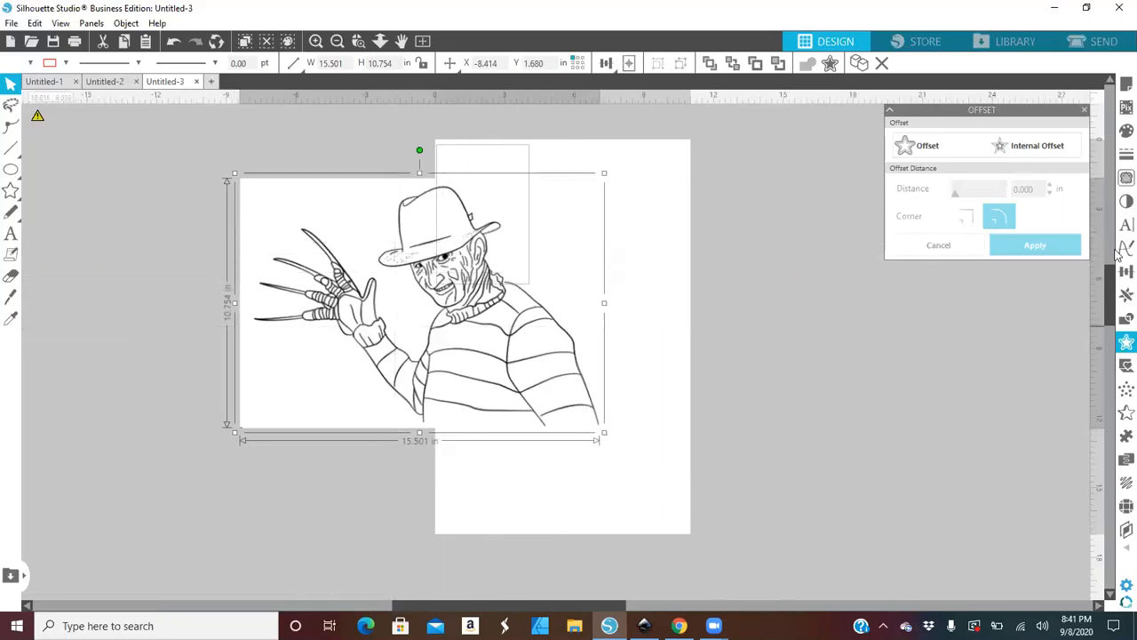
- Define a trace area that encloses the whole enlarged drawing
left_click(1121, 180)
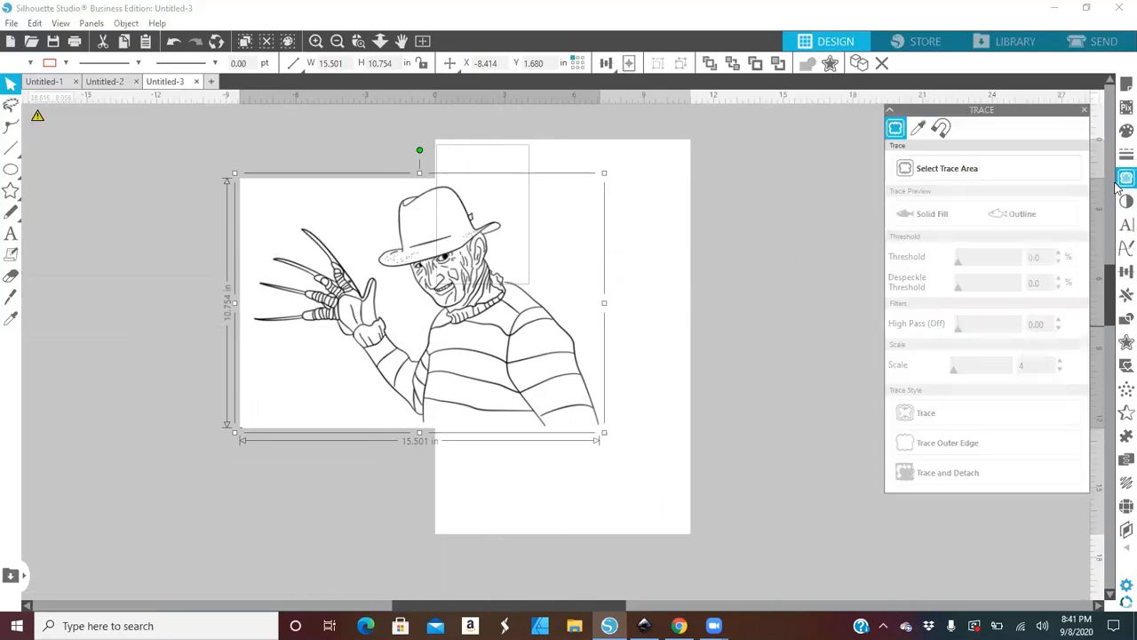
left_click(969, 172)
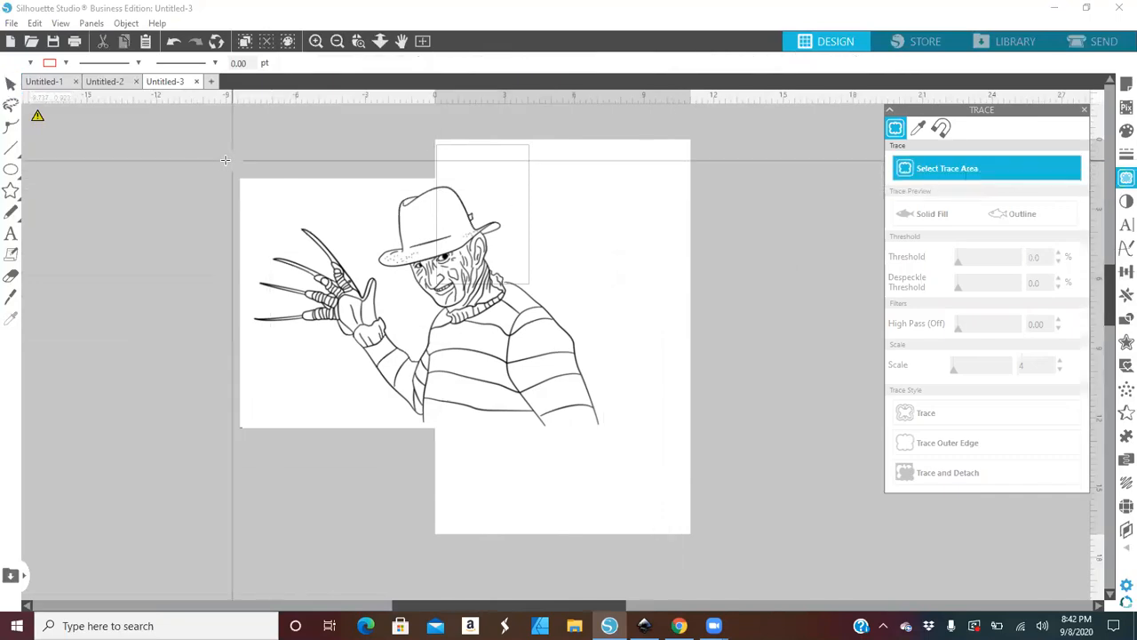
left_click_drag(225, 161, 240, 281)
mouse_move(409, 390)
left_mouse_down()
mouse_move(640, 456)
mouse_move(675, 453)
left_mouse_up()
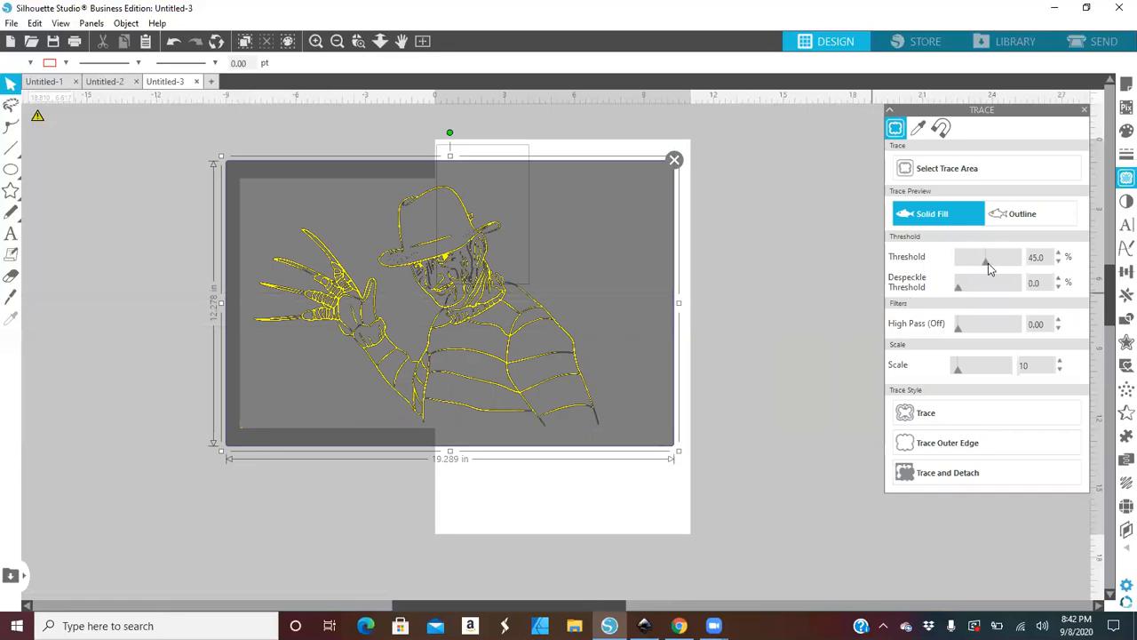
- Trace the drawing with a threshold of 74% and delete the original image behind the trace
left_click_drag(988, 263, 1006, 265)
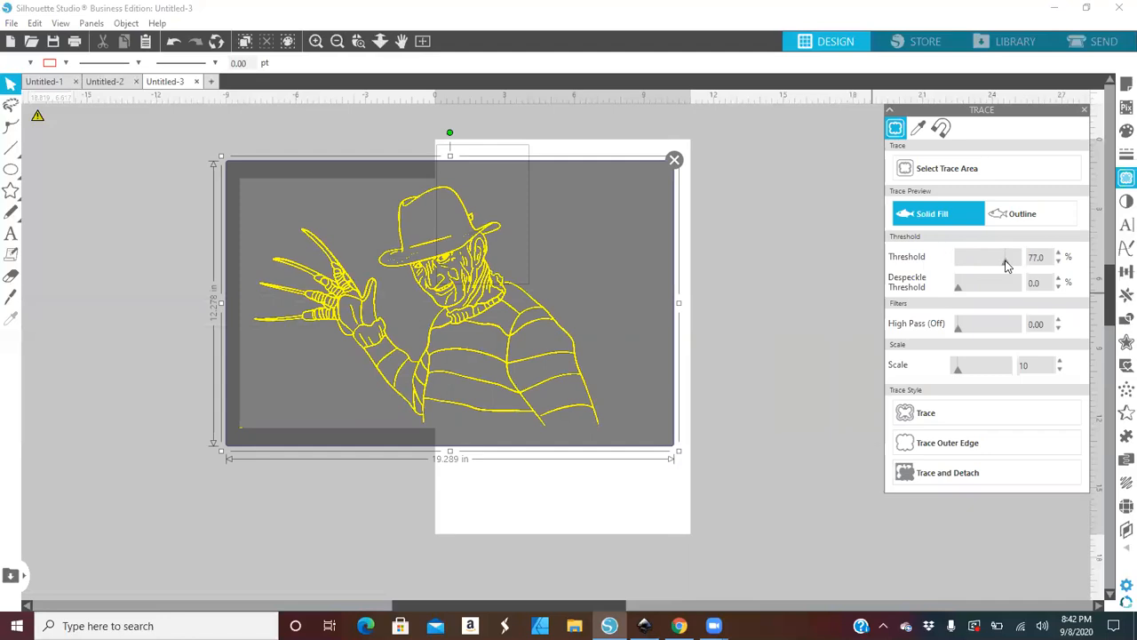
left_click_drag(1005, 264, 1003, 264)
left_click(930, 424)
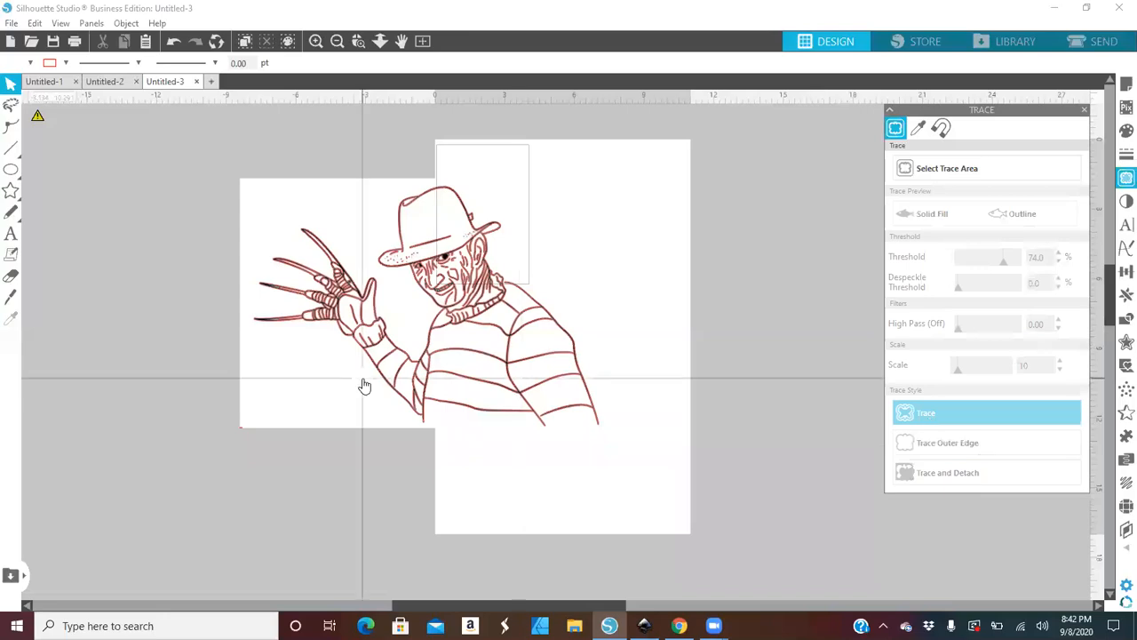
left_click(286, 391)
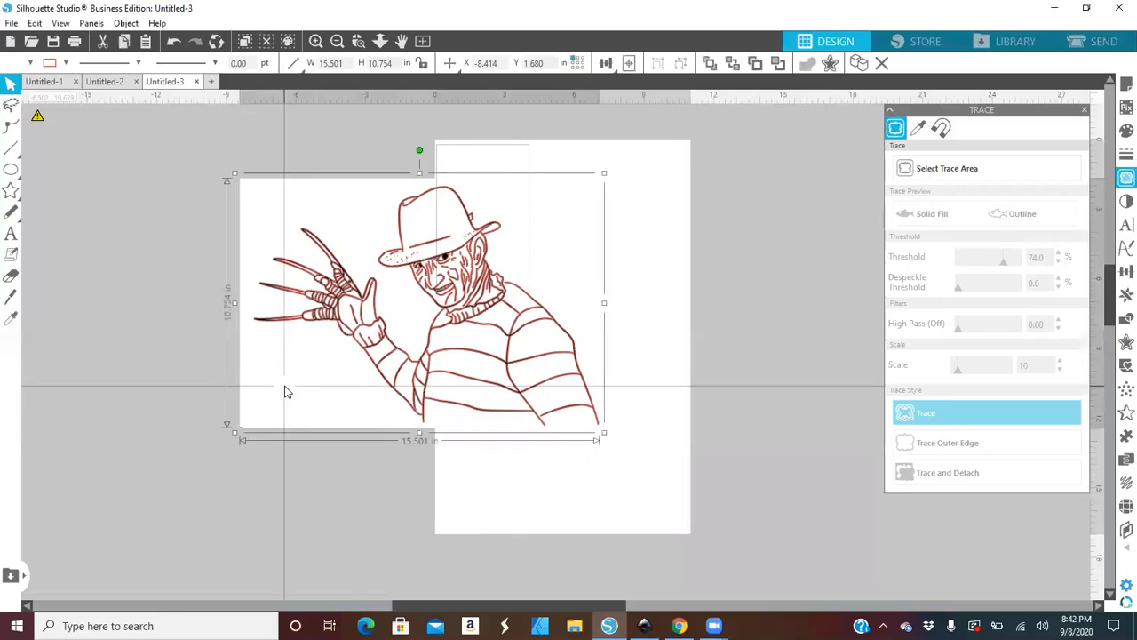
key("Delete")
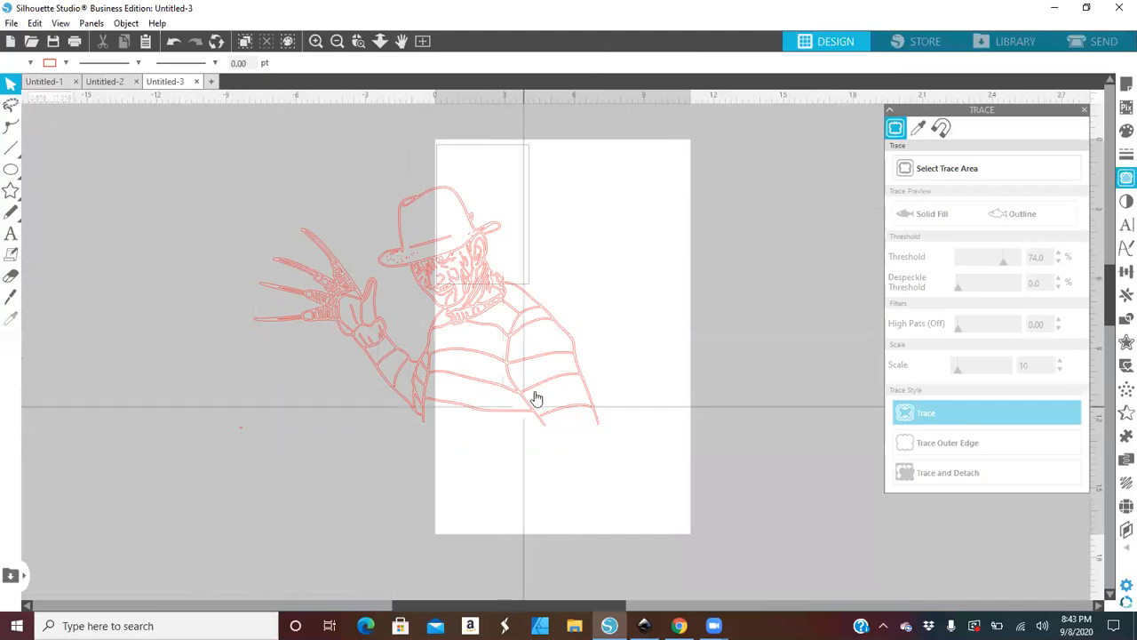
- Give the traced figure a black fill and a black line colour
left_click_drag(180, 140, 356, 185)
left_click(407, 219)
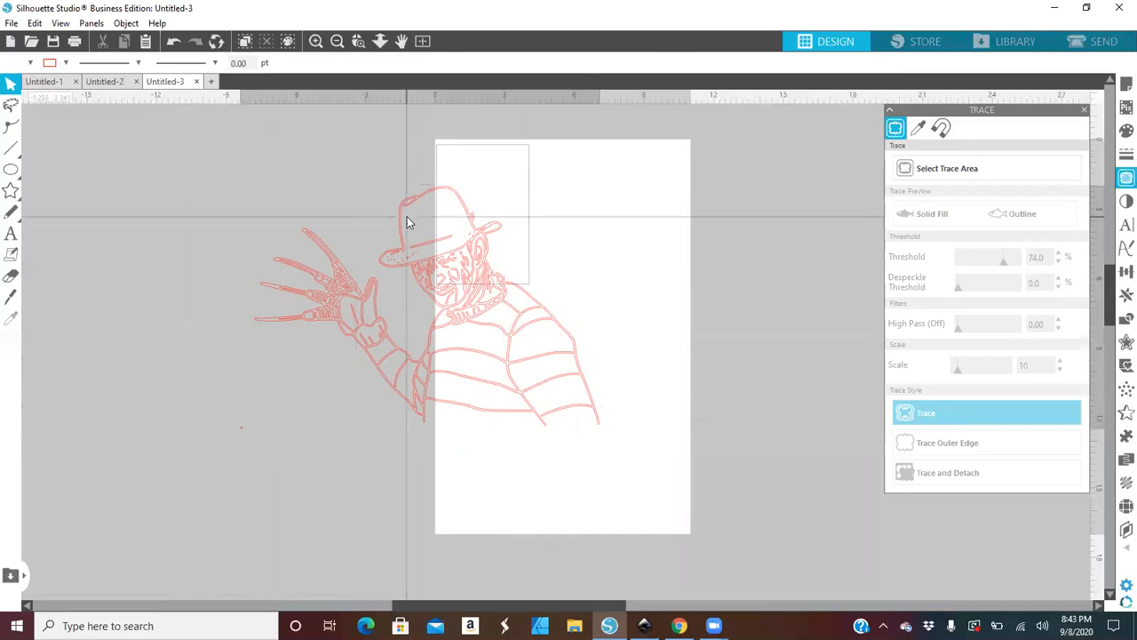
left_click(30, 63)
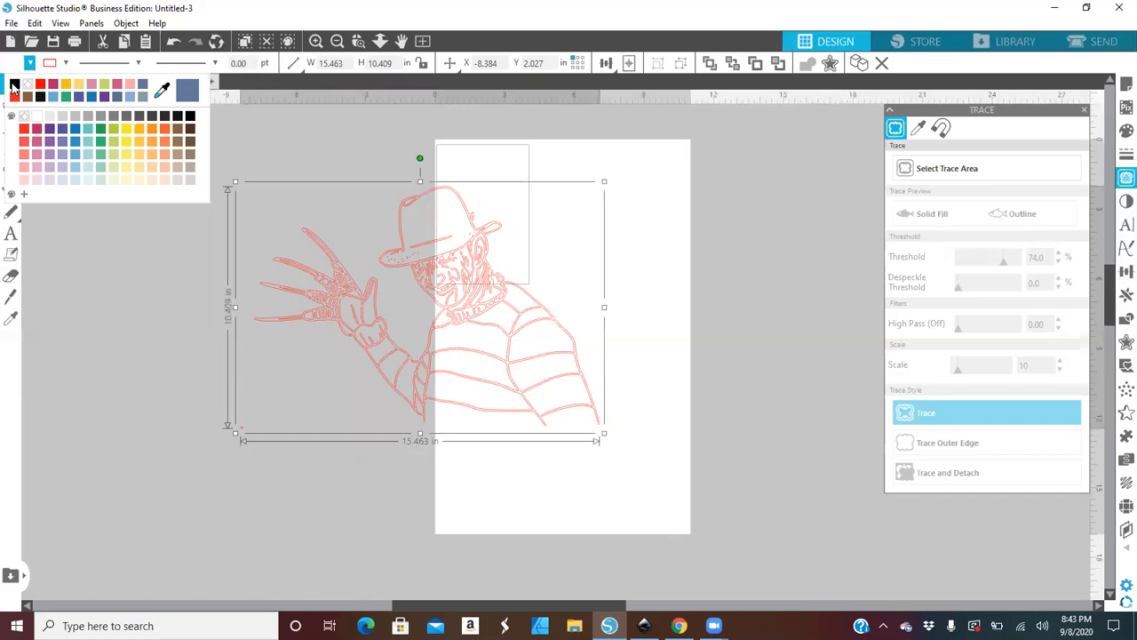
left_click(12, 85)
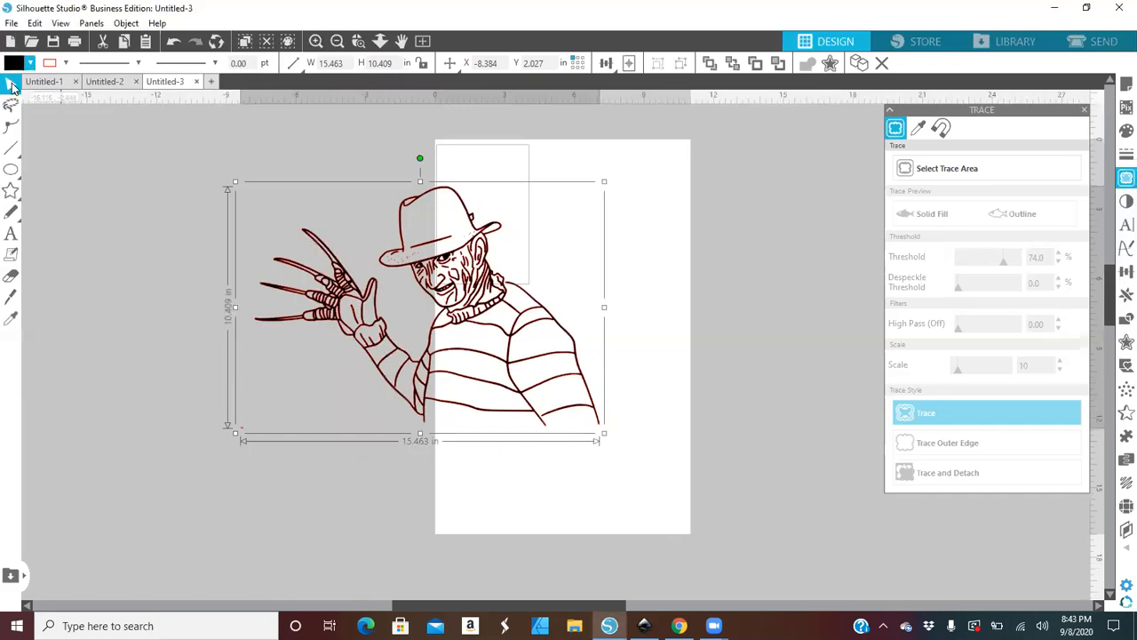
left_click(64, 63)
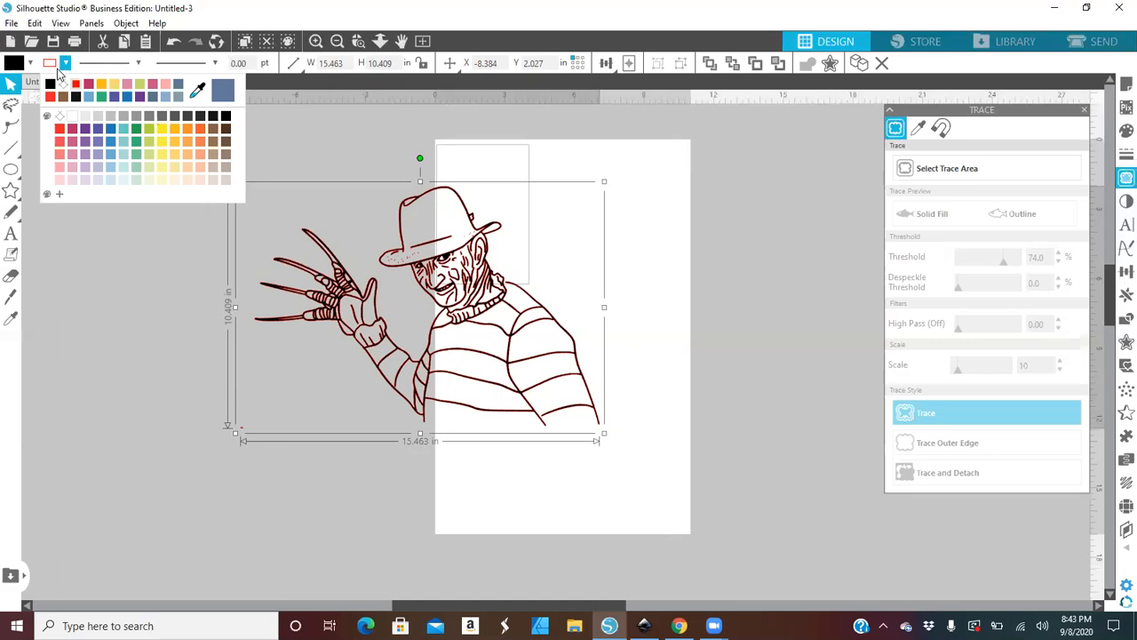
left_click(50, 85)
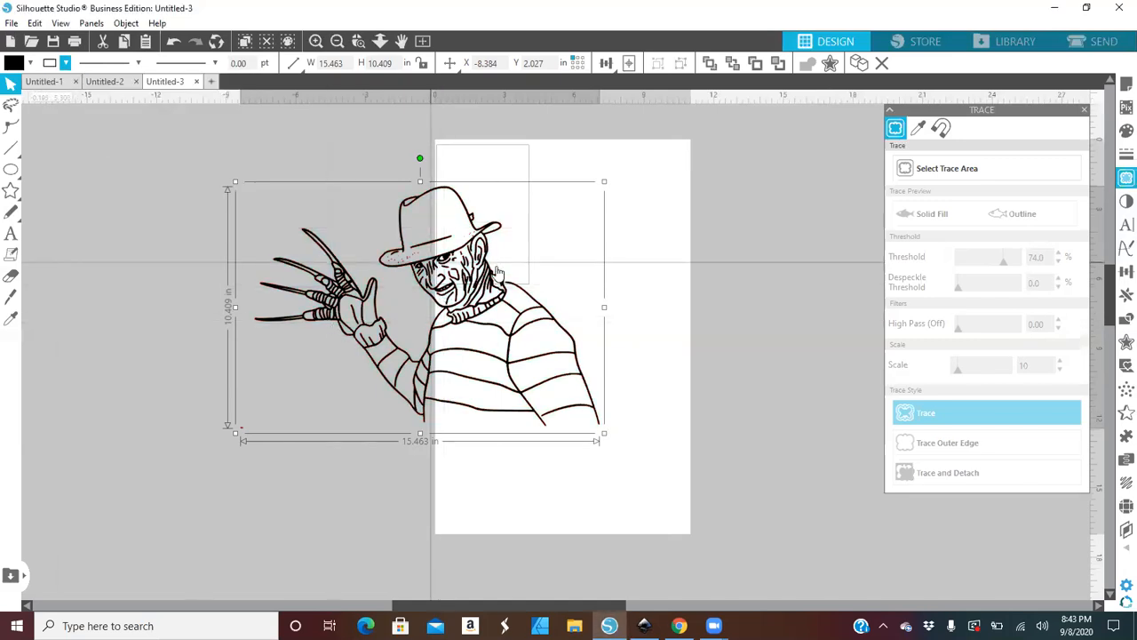
left_click_drag(460, 242, 443, 254)
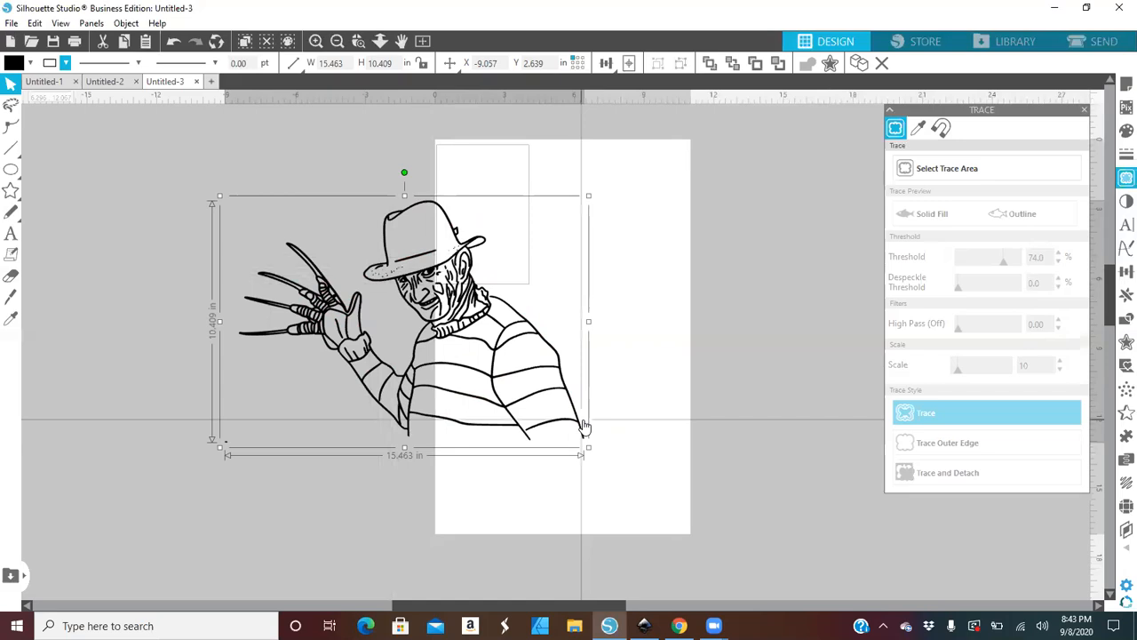
- Try releasing the traced figure's compound path, and undo each release
left_click(317, 42)
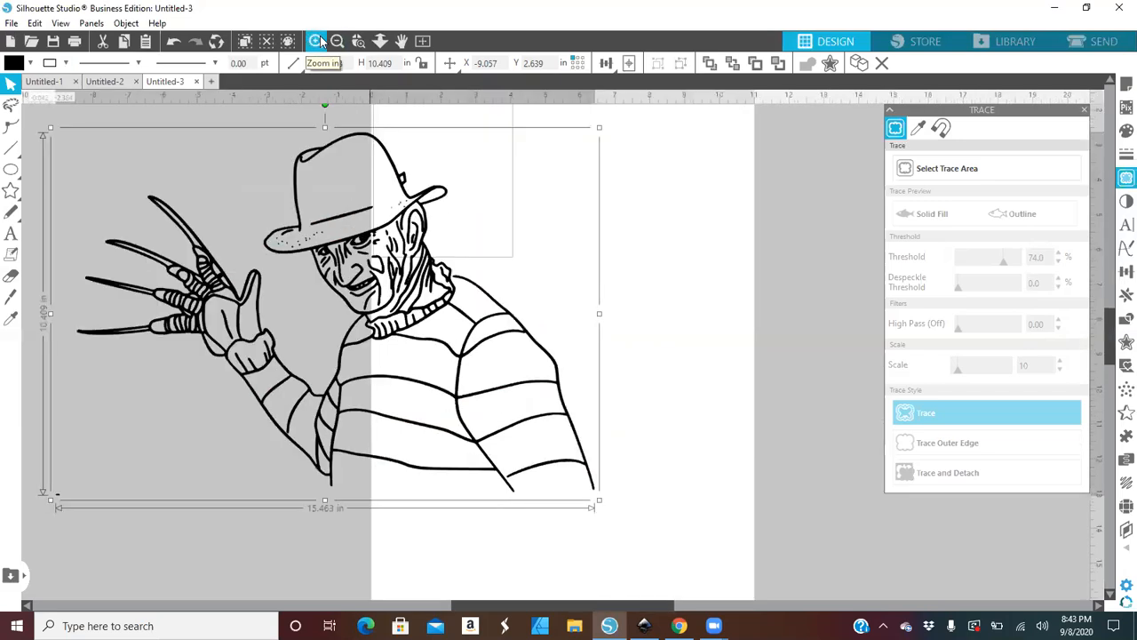
left_click(381, 182)
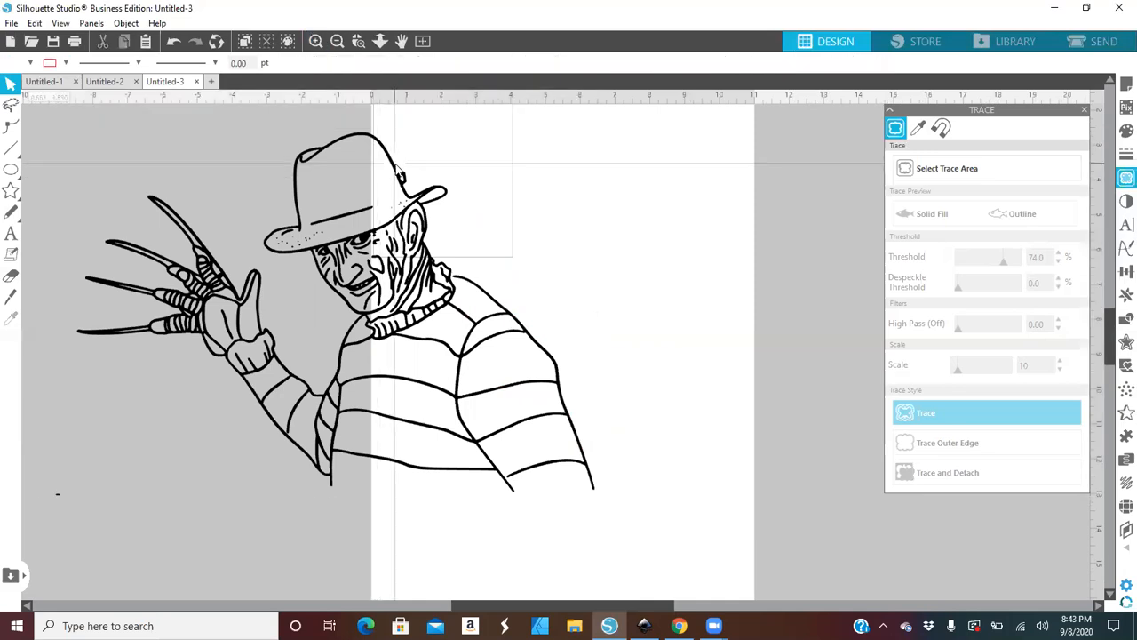
right_click(397, 170)
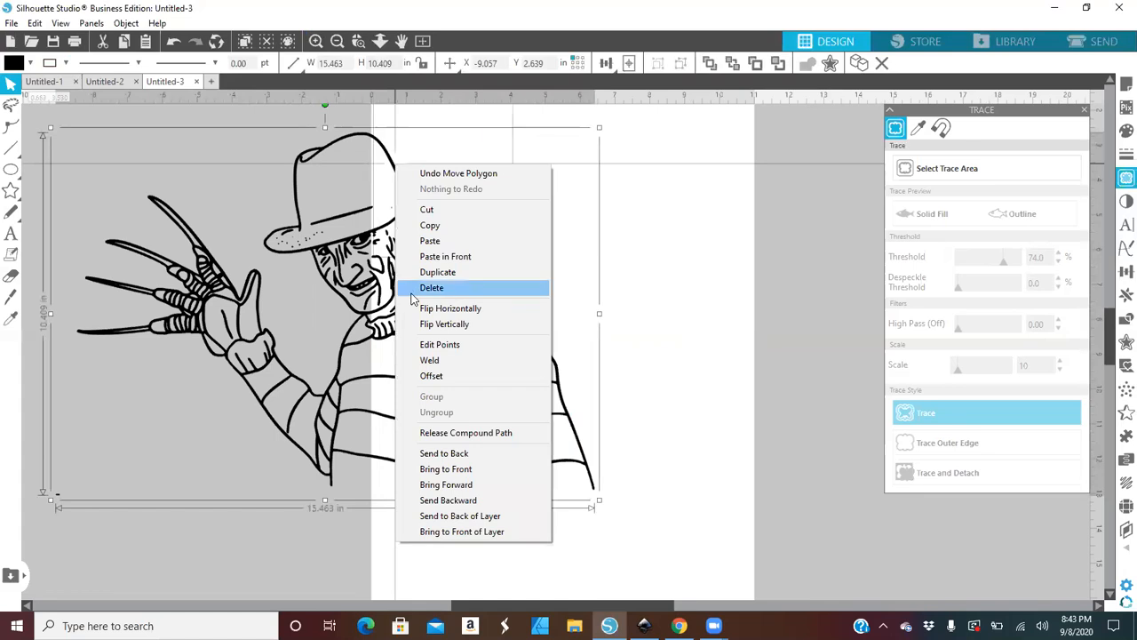
left_click(424, 433)
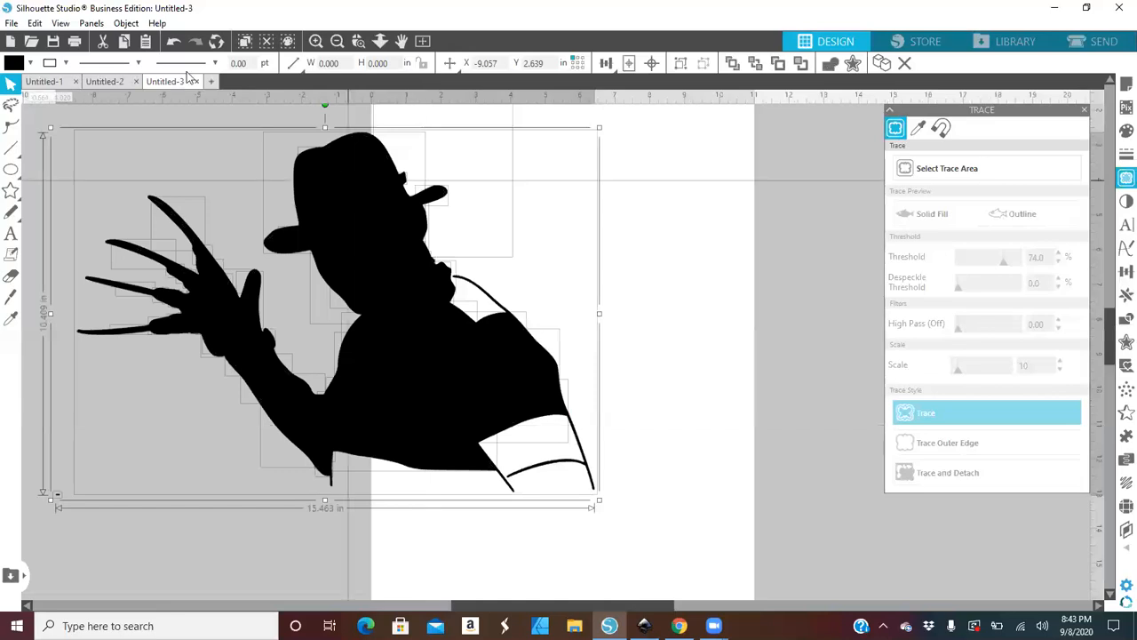
left_click(171, 44)
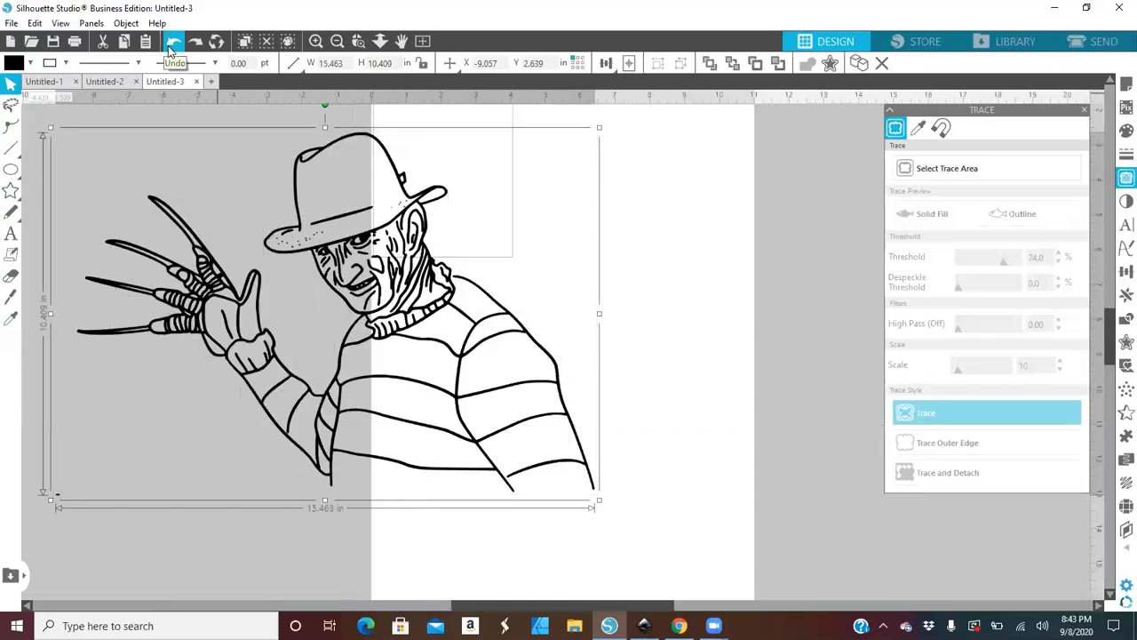
right_click(355, 241)
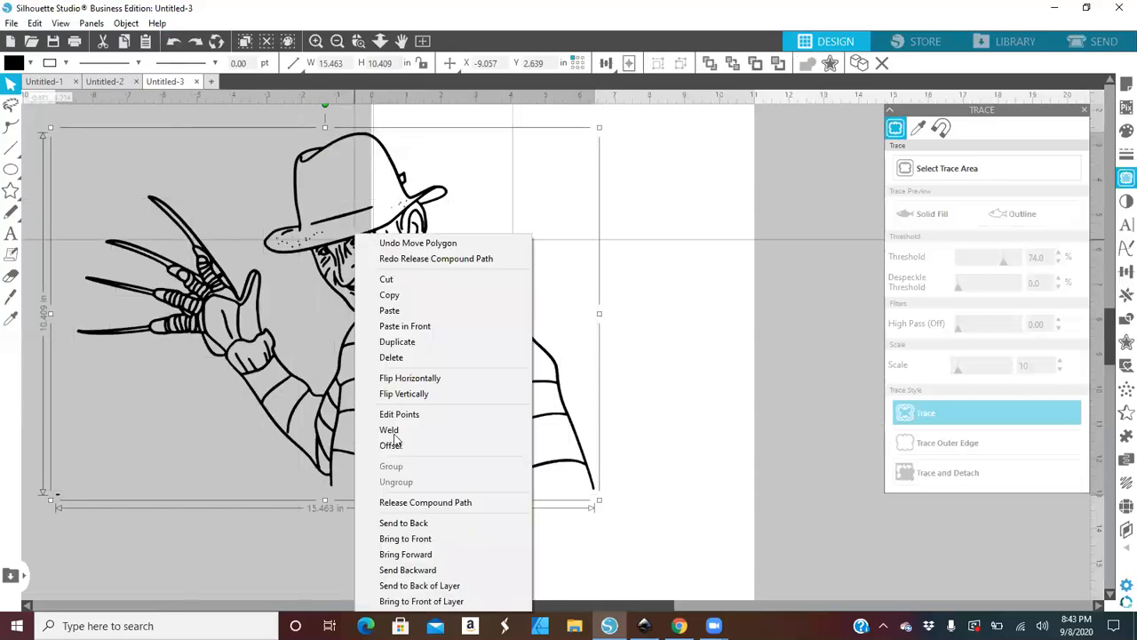
left_click(404, 503)
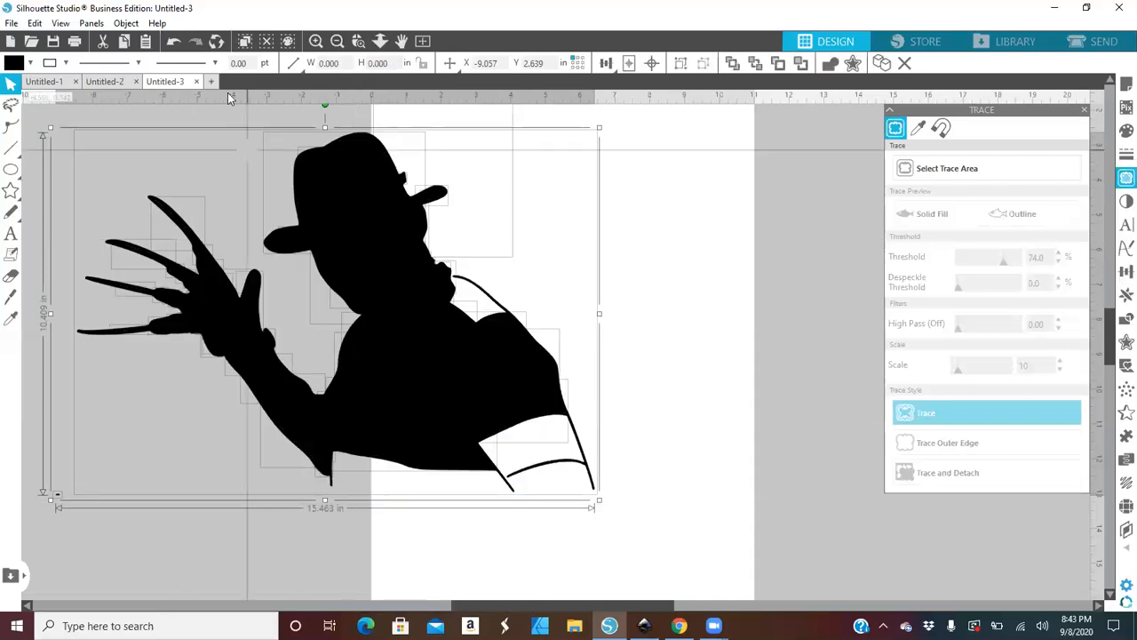
left_click(175, 40)
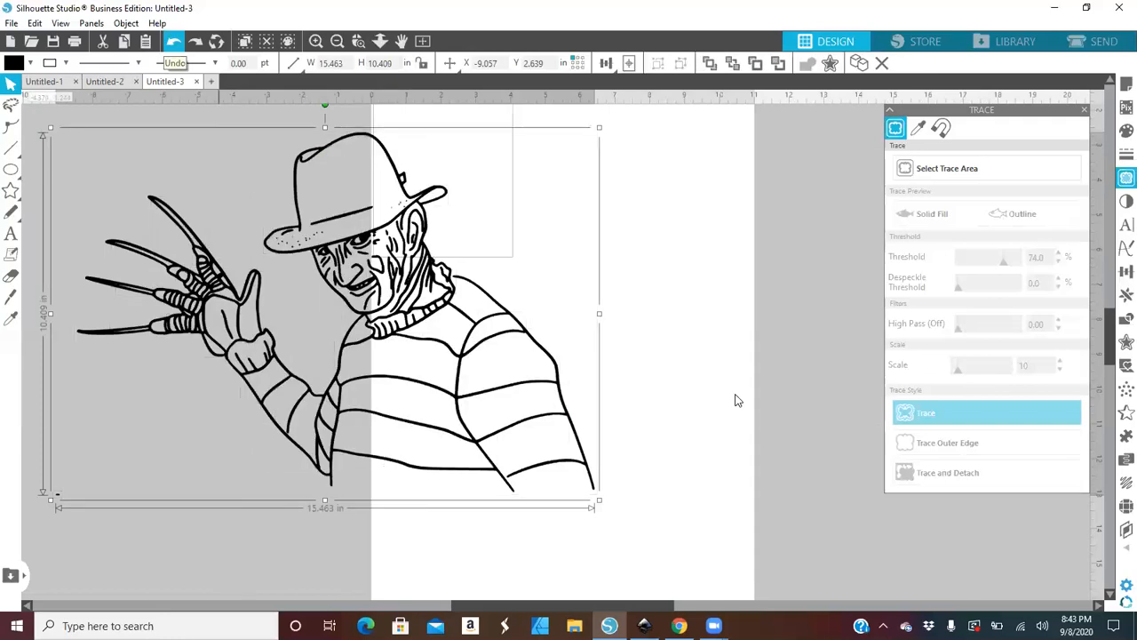
- Erase the small stipple dots from the hat brim using a round outline eraser sized 0.625 in
left_click(691, 355)
left_click_drag(395, 313, 421, 316)
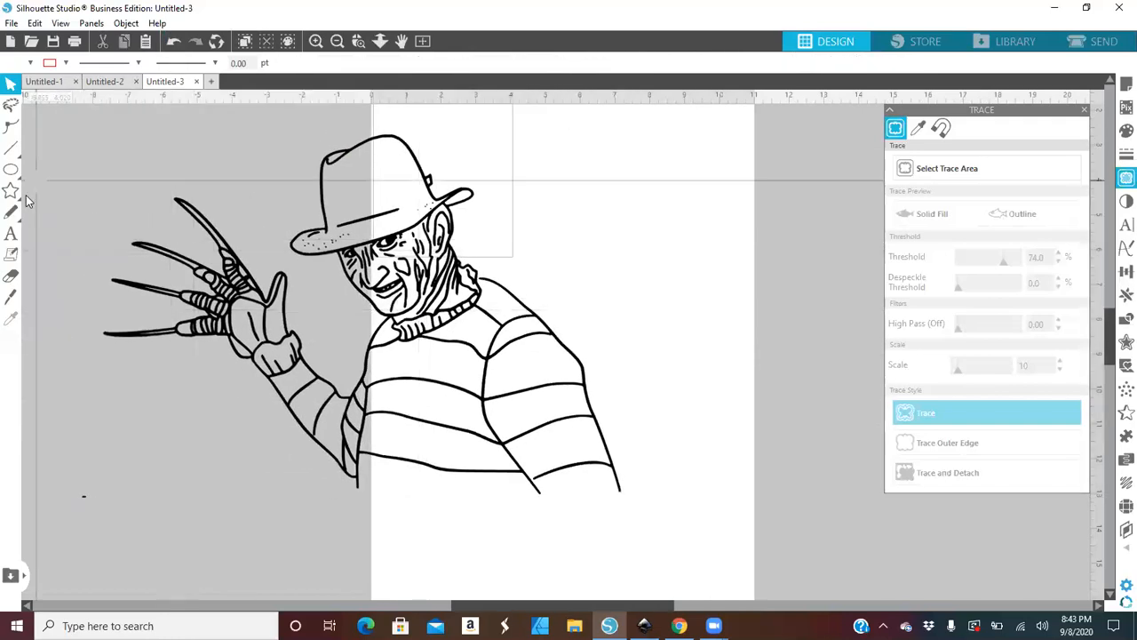
left_click(10, 277)
left_click(11, 279)
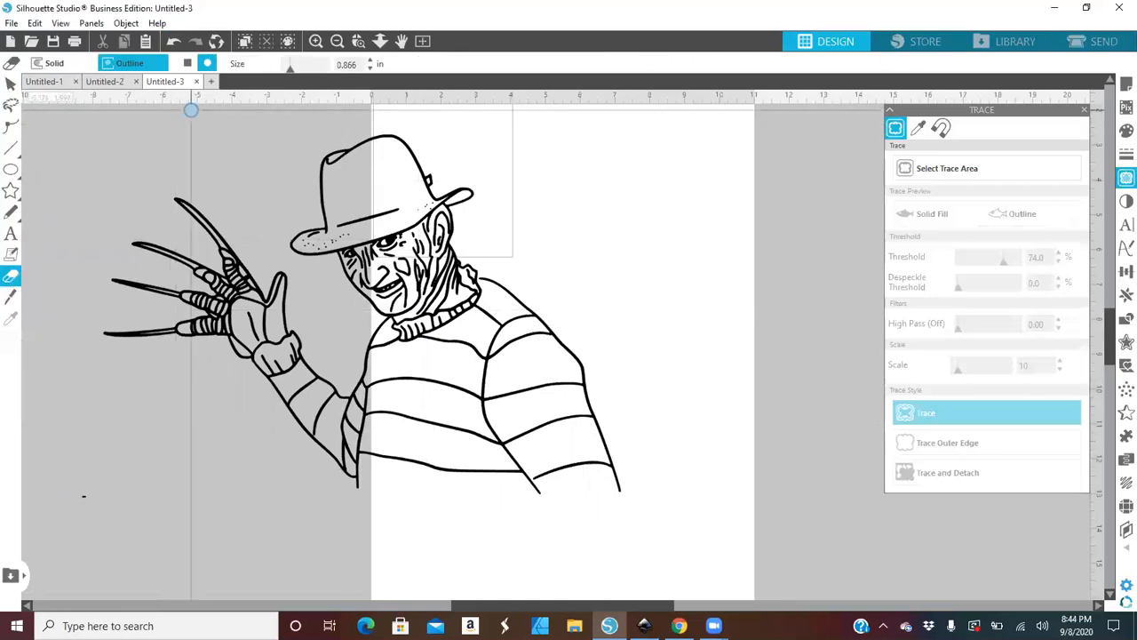
left_click_drag(295, 71, 287, 69)
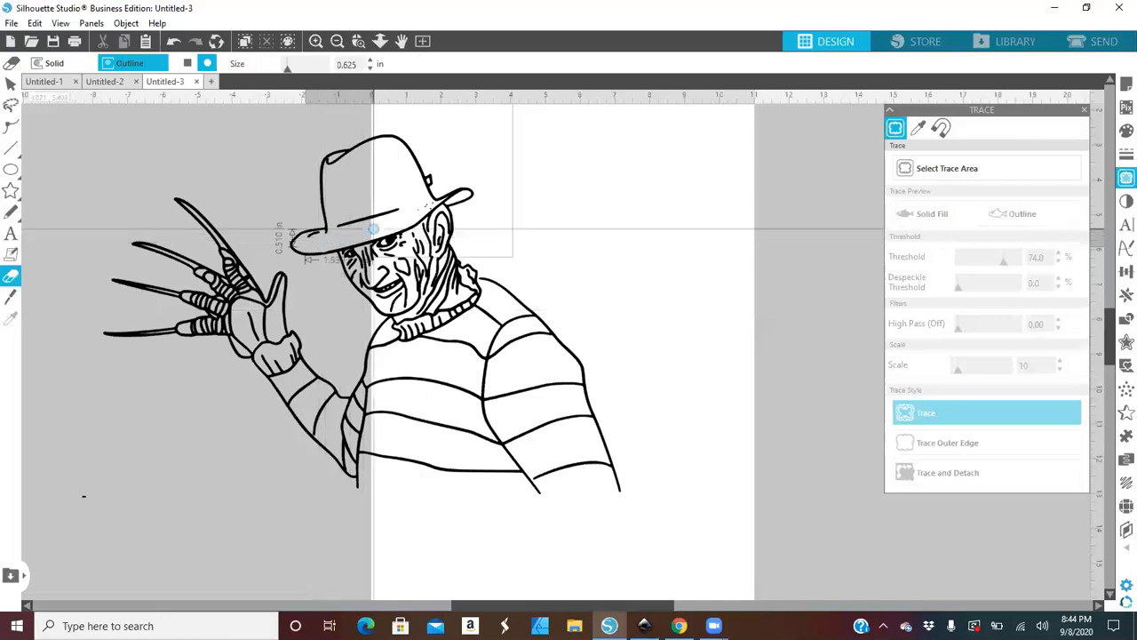
left_click_drag(411, 210, 428, 204)
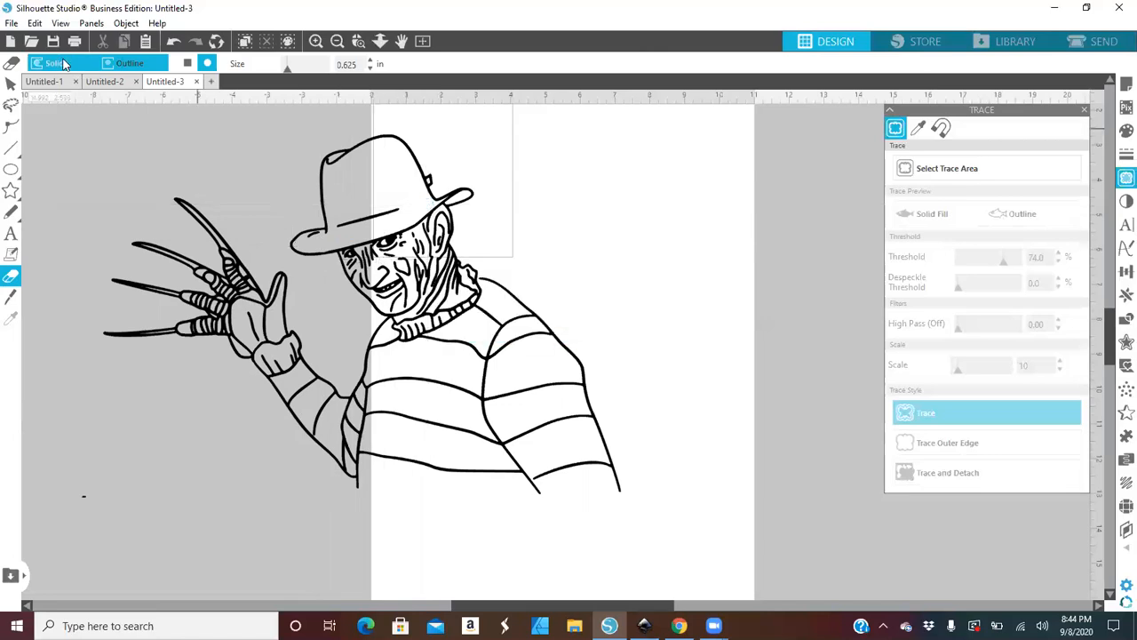
left_click(8, 86)
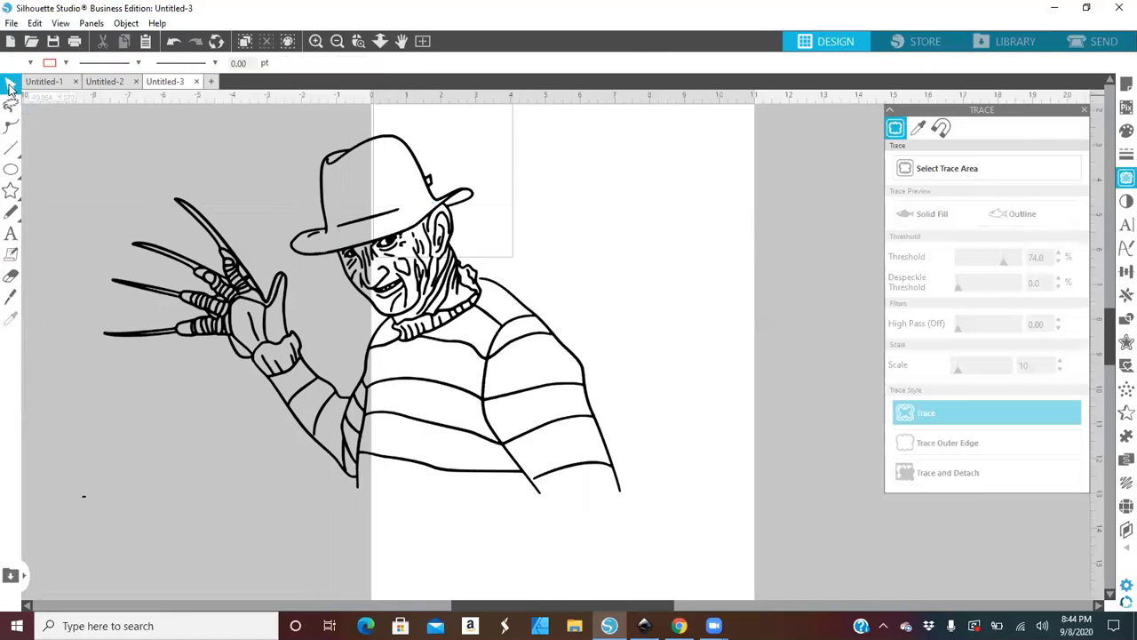
- Try a thicker line on the small detail inside the palm and return its thickness to 0 pt
left_click(251, 340)
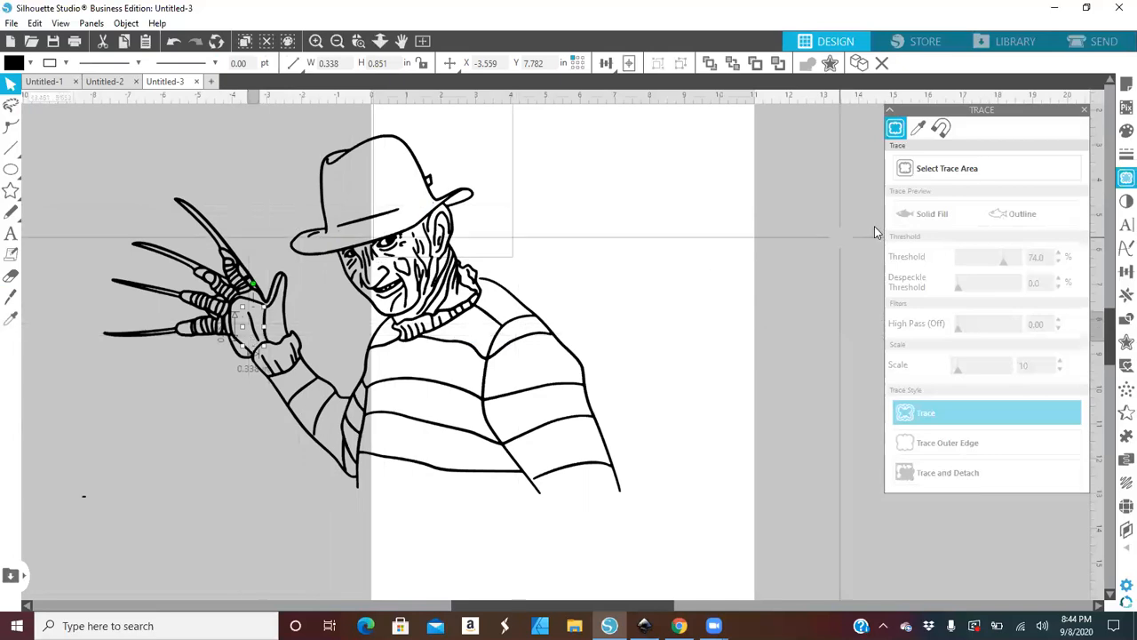
left_click(1124, 155)
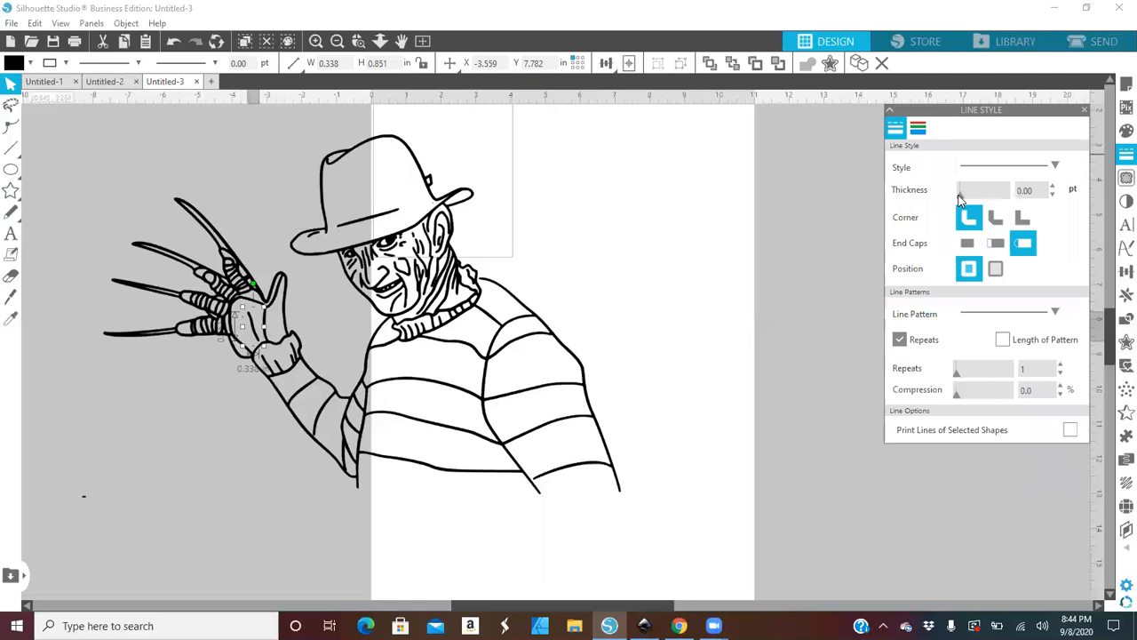
mouse_move(966, 194)
left_mouse_down()
mouse_move(992, 197)
mouse_move(973, 194)
left_mouse_up()
left_click_drag(975, 197, 959, 199)
- Group all pieces of the traced figure and set the group's line thickness to 2.75 pt
left_click(64, 148)
mouse_move(64, 148)
left_mouse_down()
mouse_move(87, 385)
mouse_move(480, 499)
mouse_move(649, 508)
left_mouse_up()
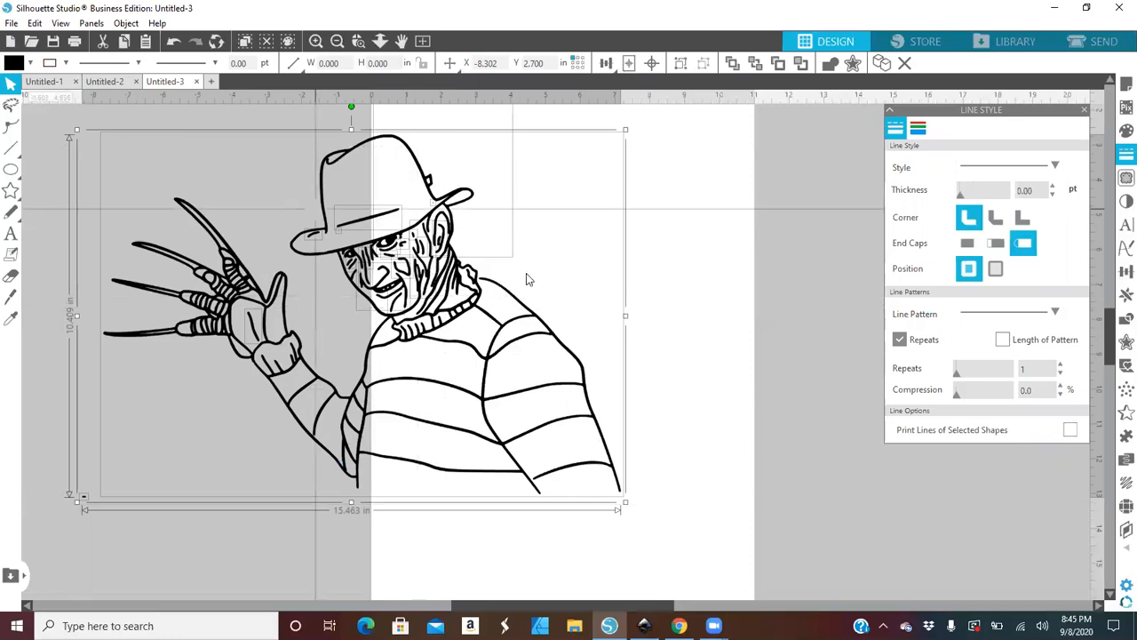
right_click(334, 333)
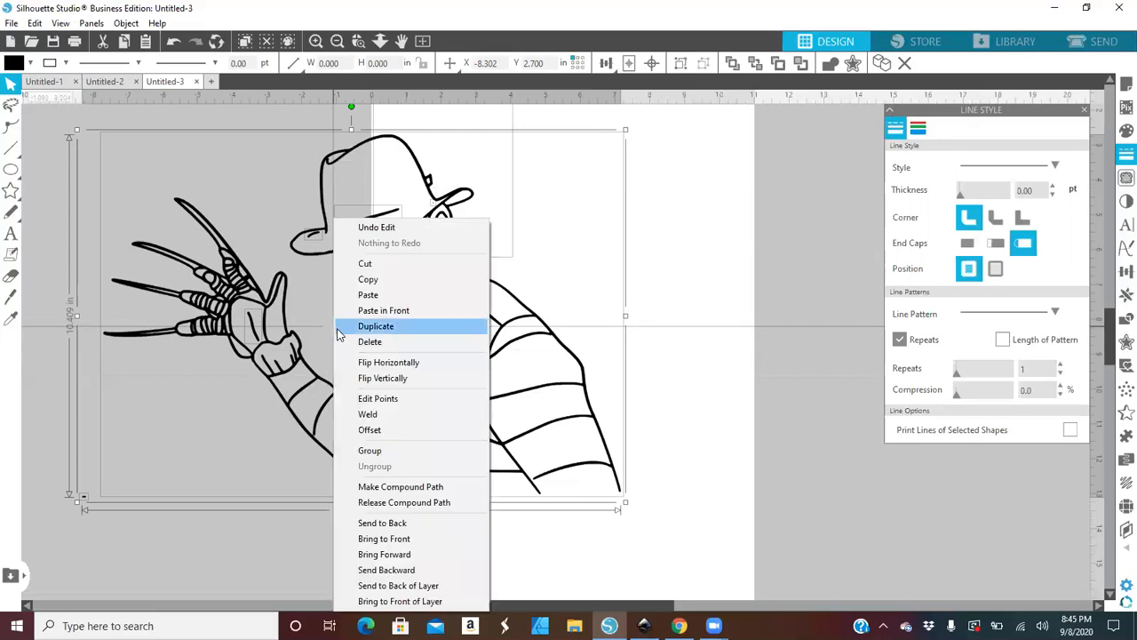
left_click(395, 455)
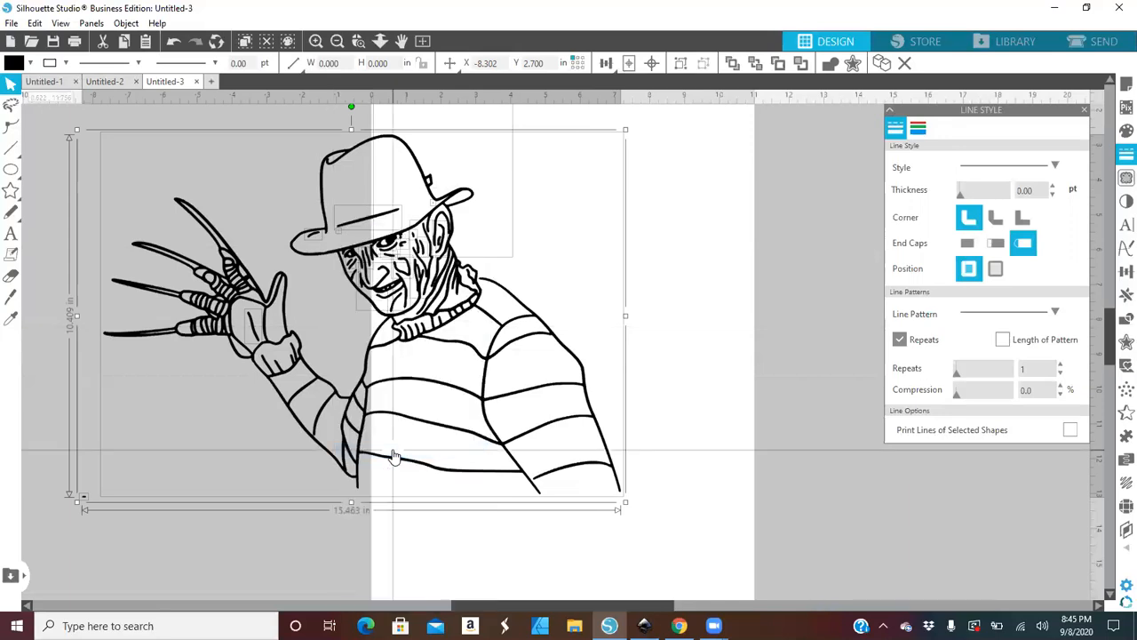
left_click_drag(302, 408, 307, 404)
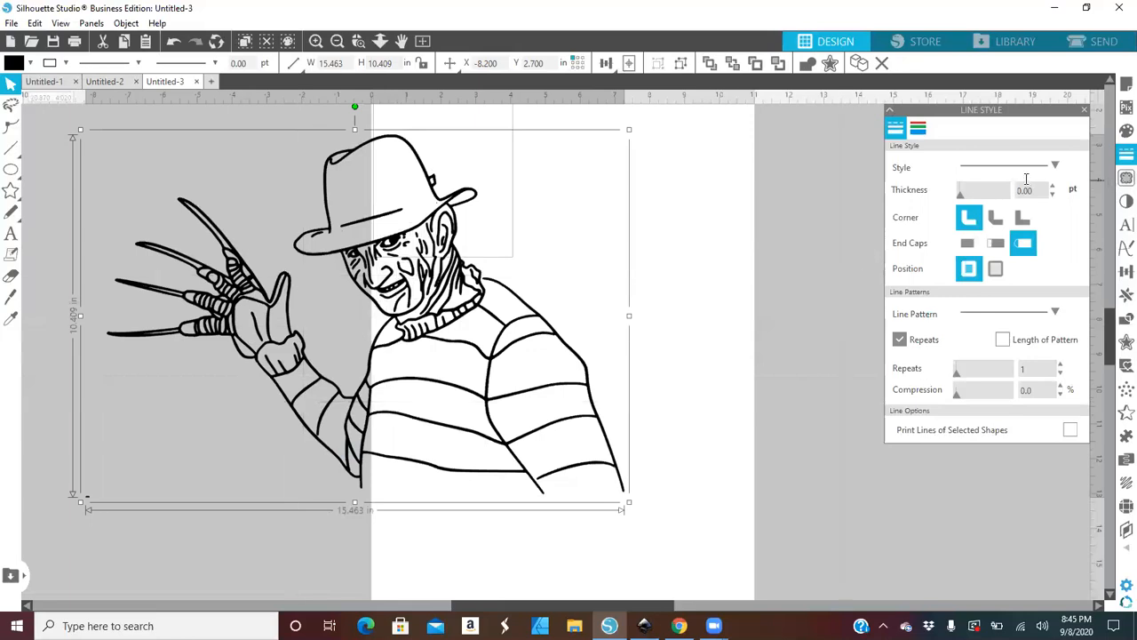
left_click_drag(964, 192, 976, 197)
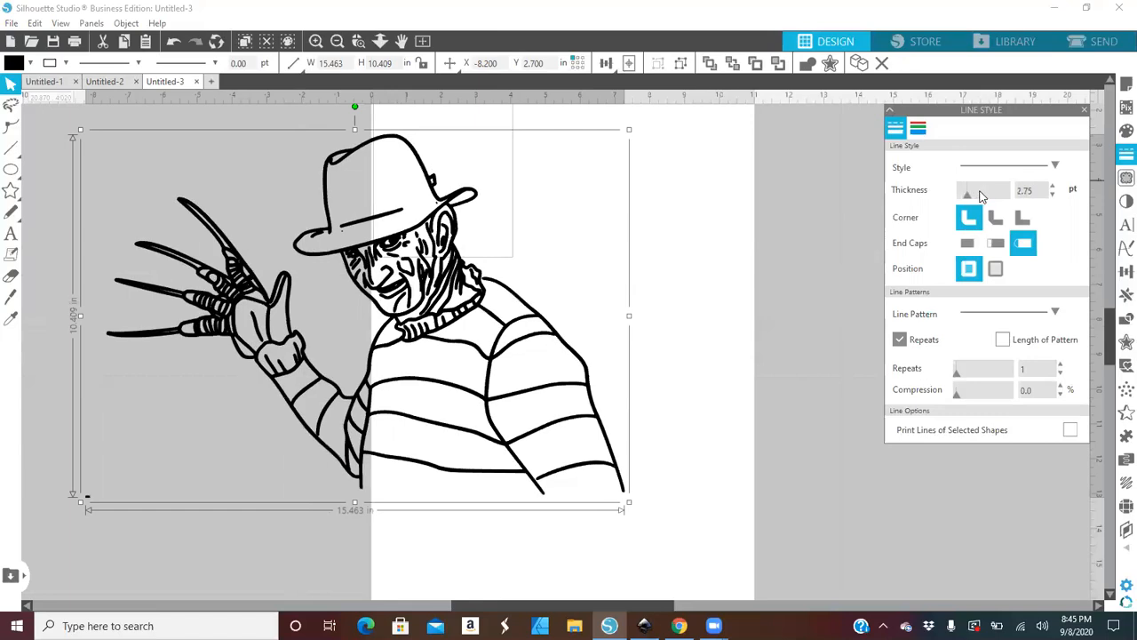
- Try thicker line weights on the grouped figure and settle on a thickness of 2.00 pt
left_click(982, 193)
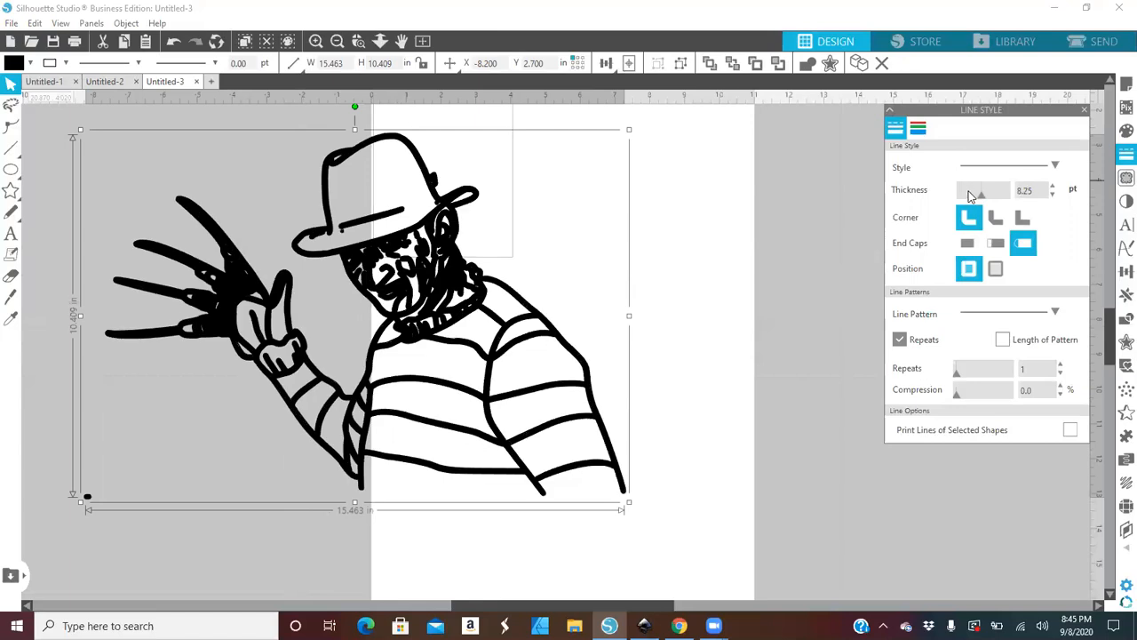
left_click(968, 196)
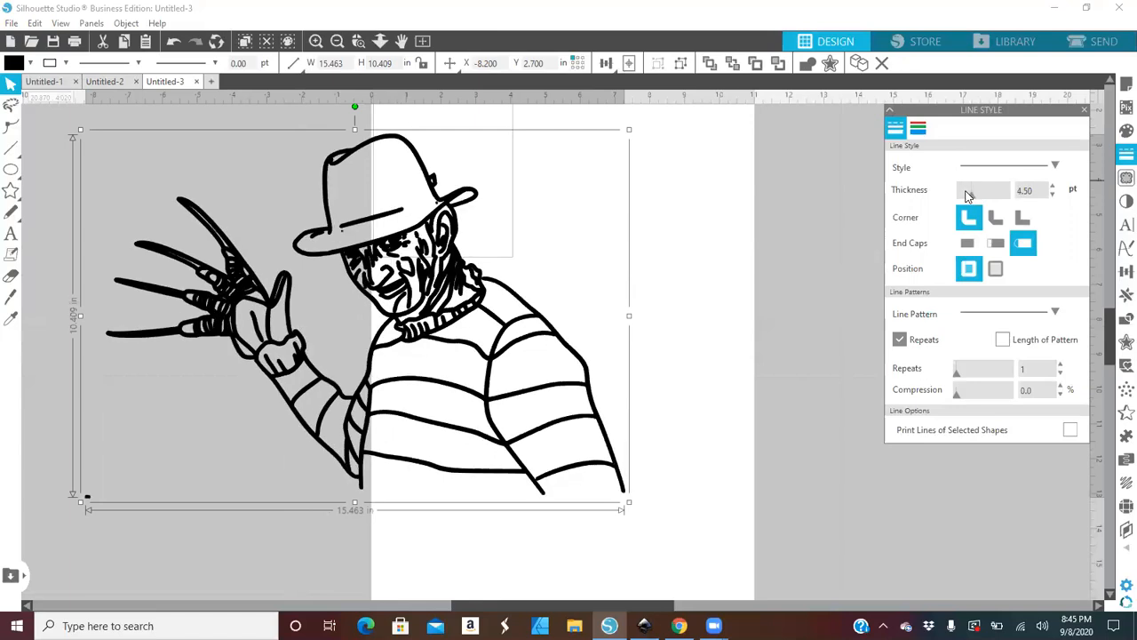
left_click(965, 195)
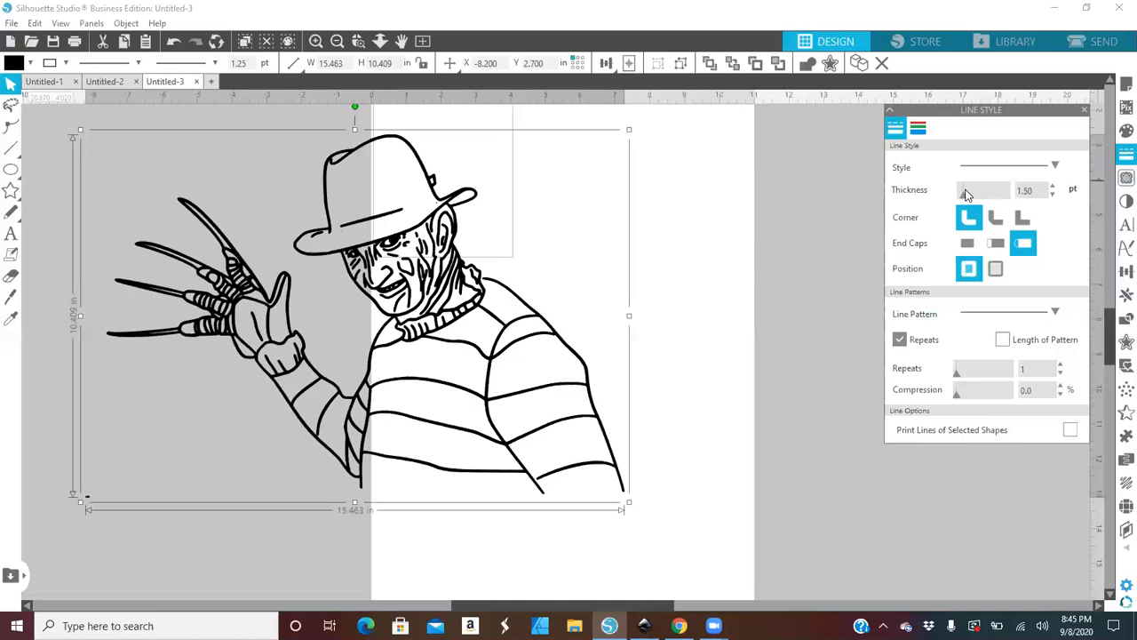
left_click(967, 195)
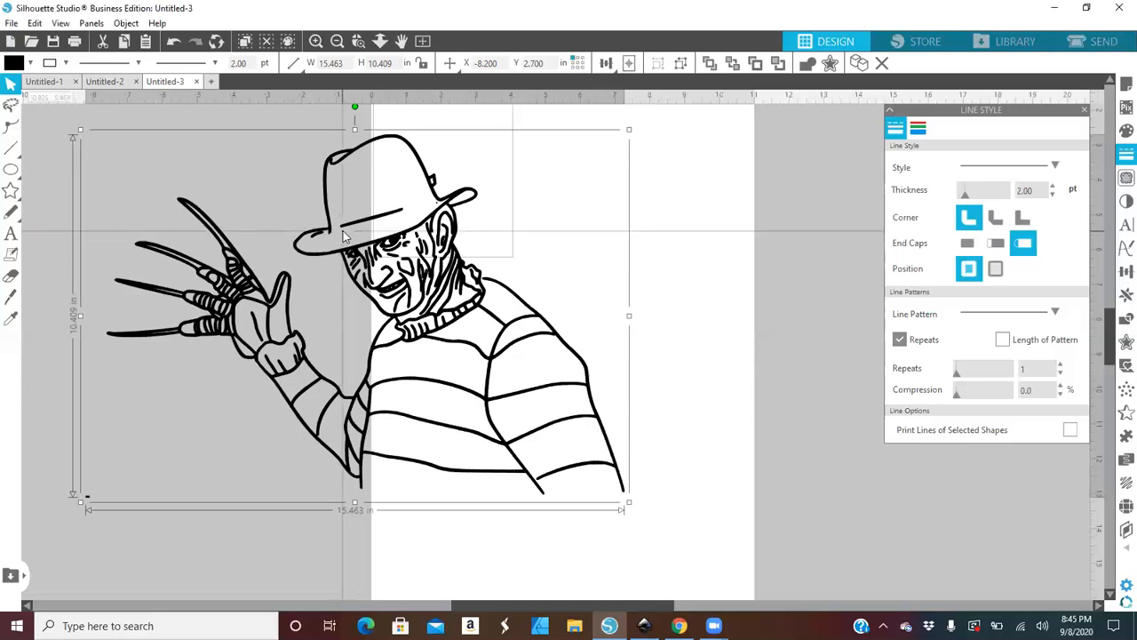
- Erase the remaining small dot on the hat brim with the round outline eraser, then undo the extra erase near the brim's back end
left_click(11, 275)
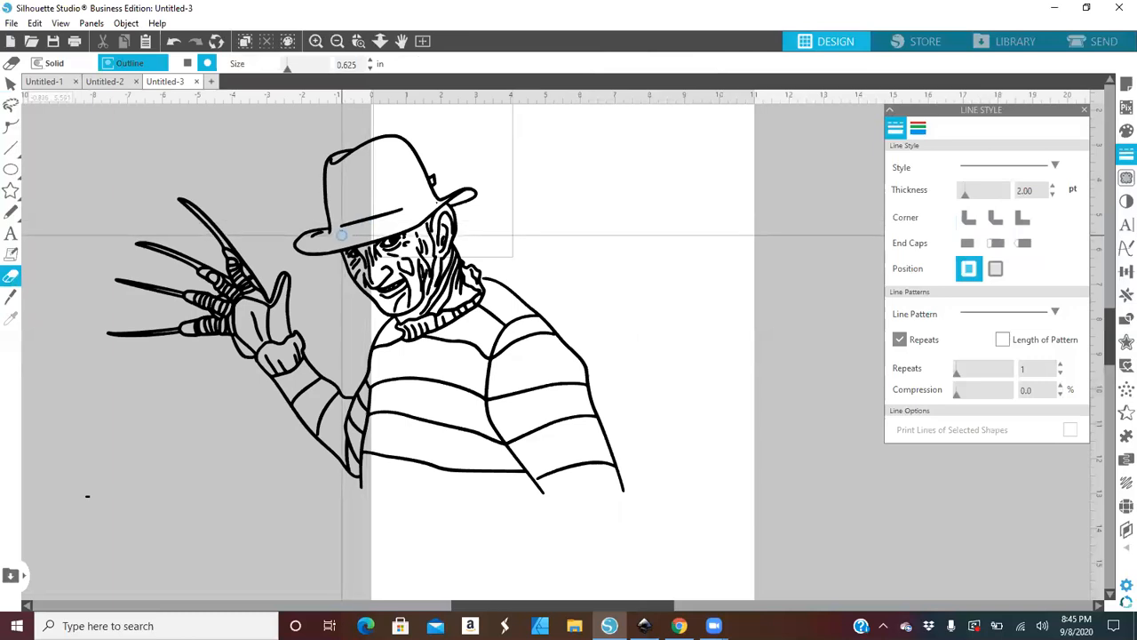
left_click_drag(345, 235, 391, 231)
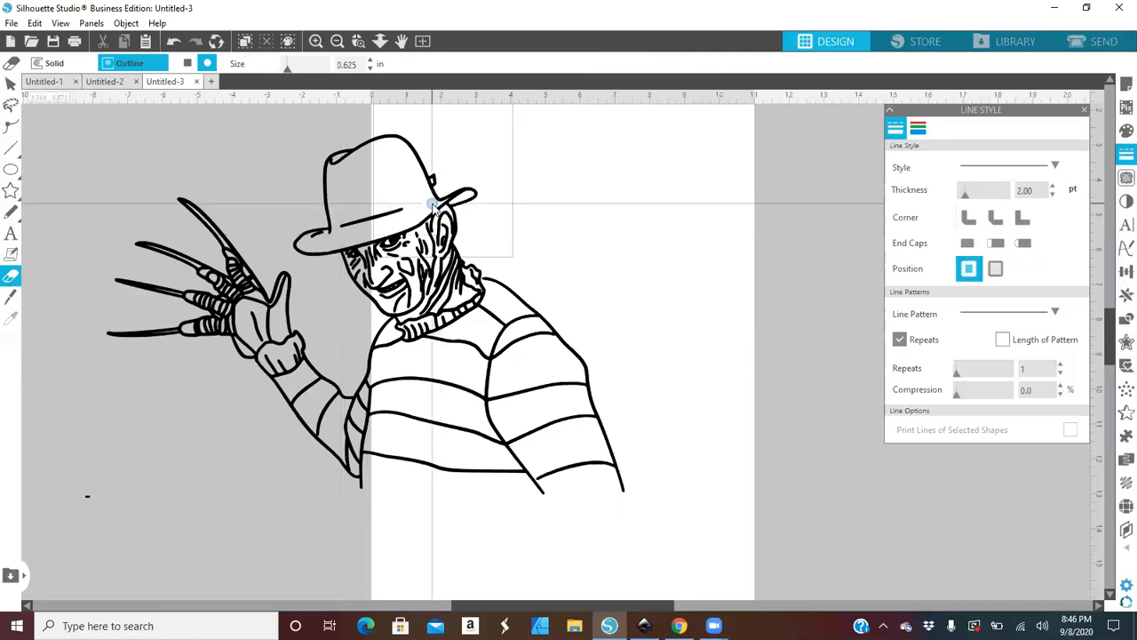
left_click(433, 204)
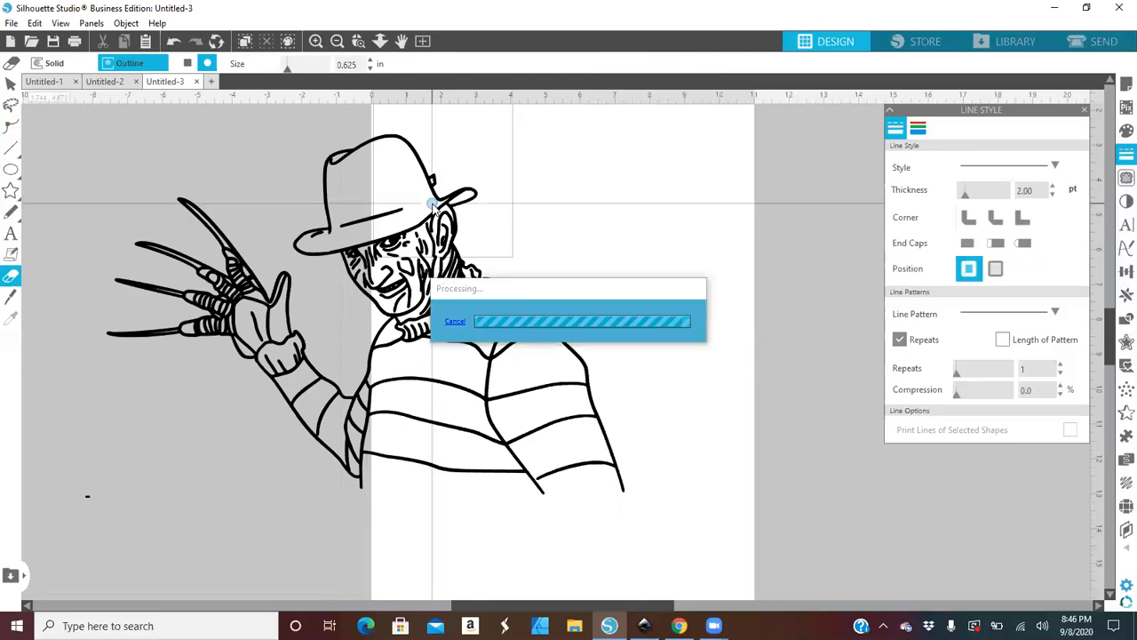
left_click(8, 84)
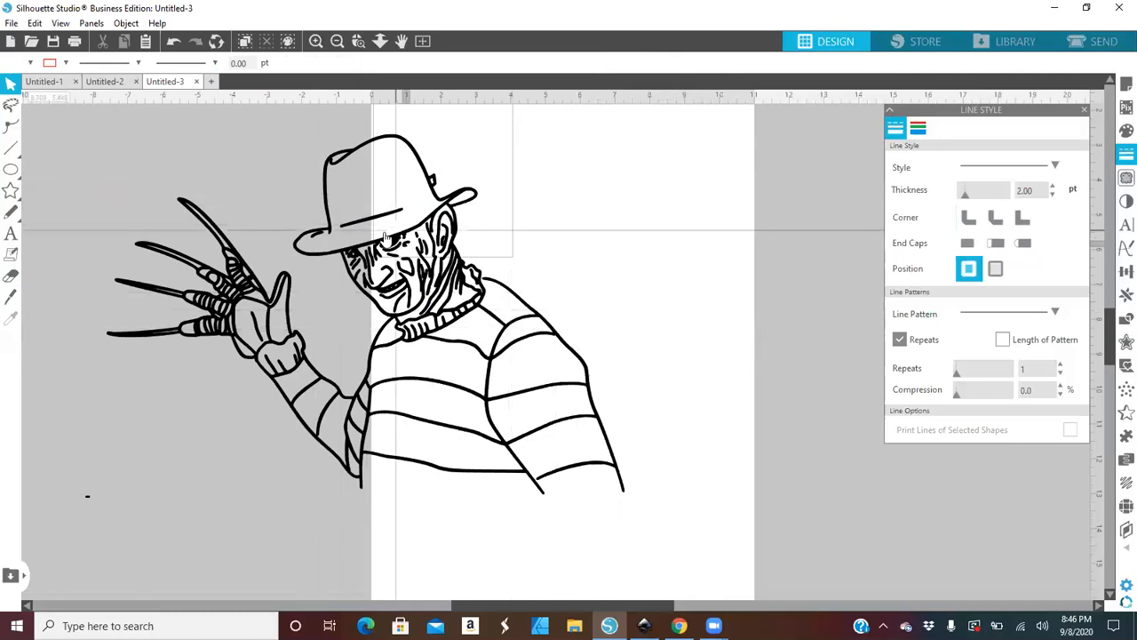
left_click(355, 241)
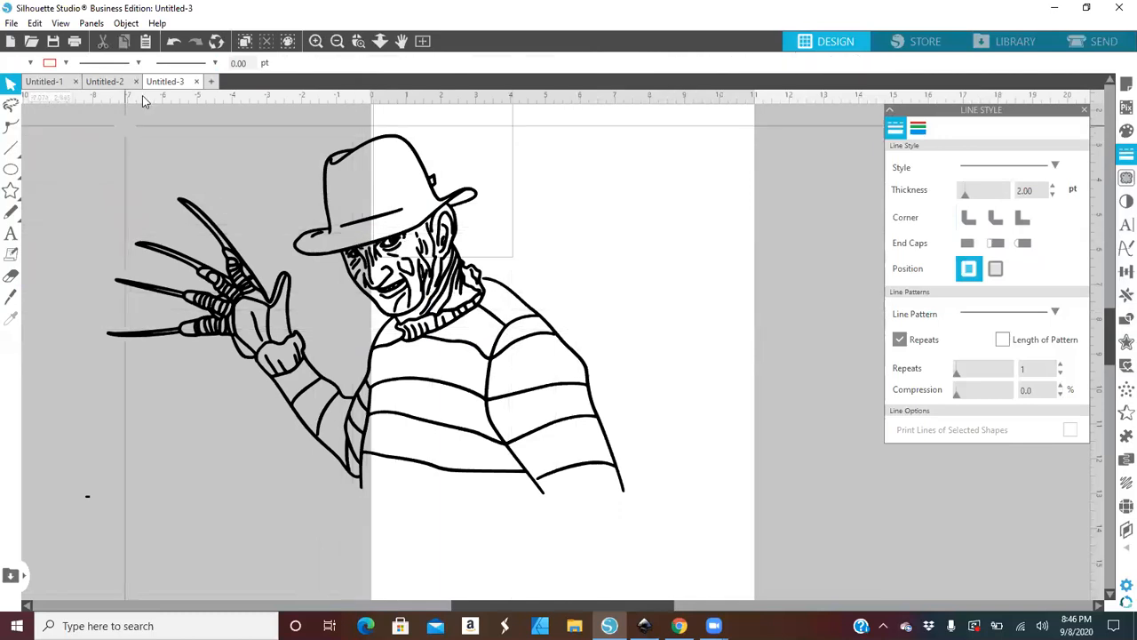
left_click(174, 43)
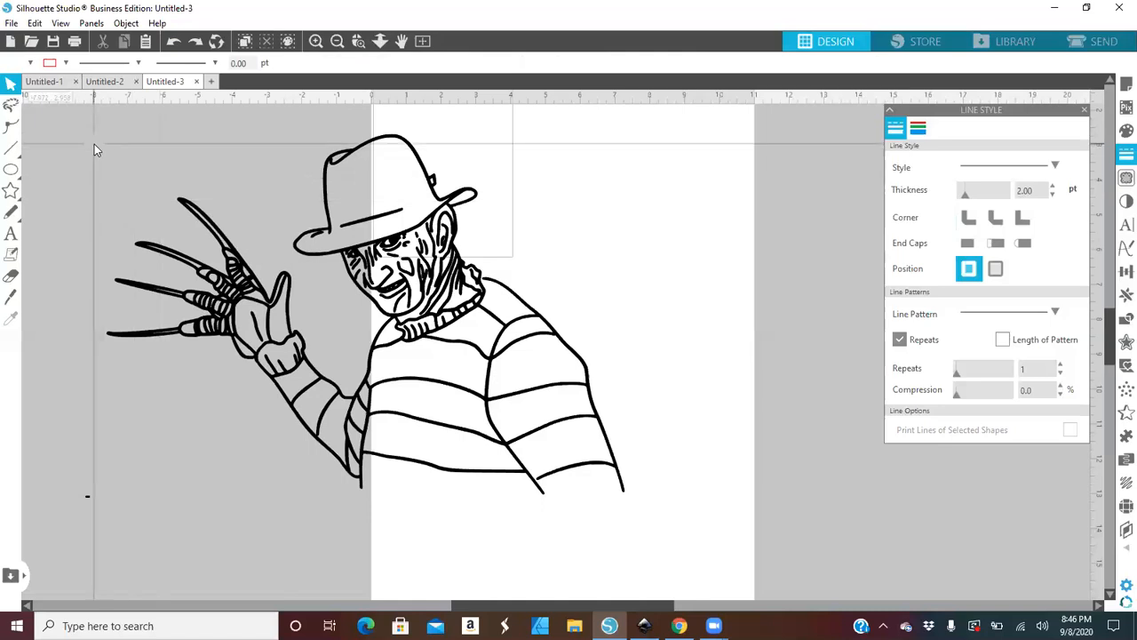
- Select all pieces of the traced figure, including the stray mark, and group them
mouse_move(78, 135)
left_mouse_down()
mouse_move(142, 275)
mouse_move(343, 367)
mouse_move(535, 426)
mouse_move(651, 500)
left_mouse_up()
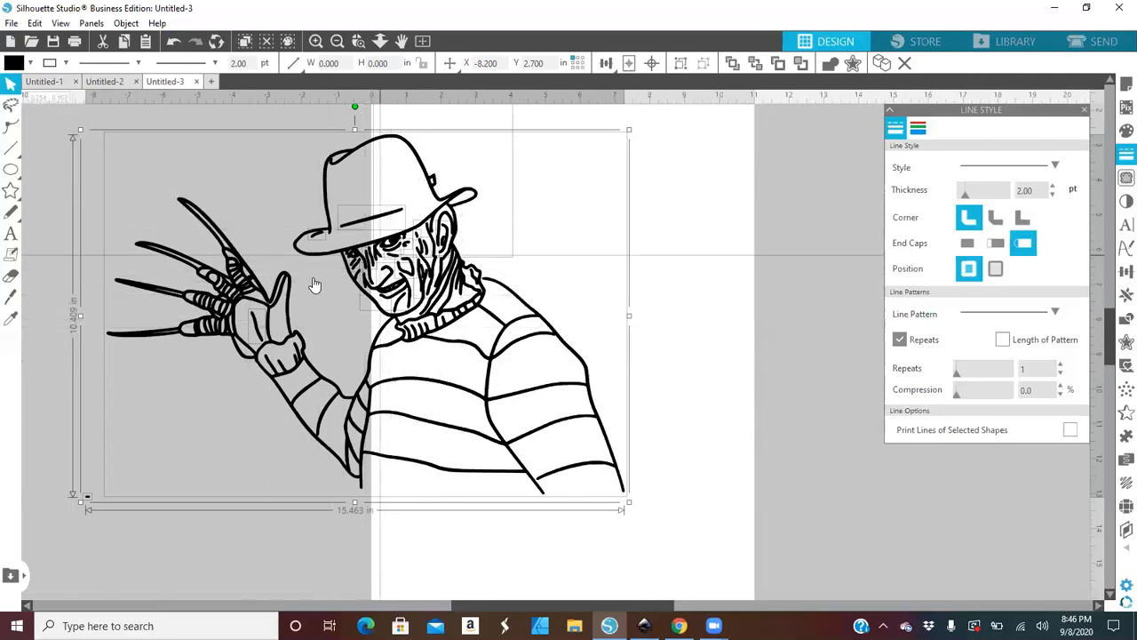
right_click(400, 260)
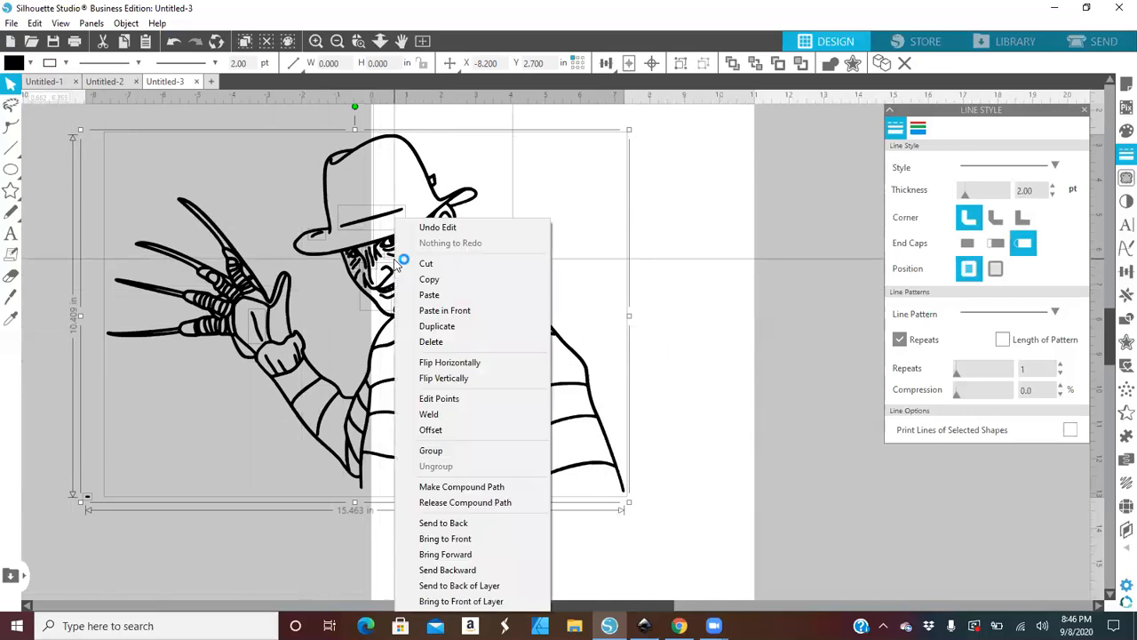
left_click(442, 452)
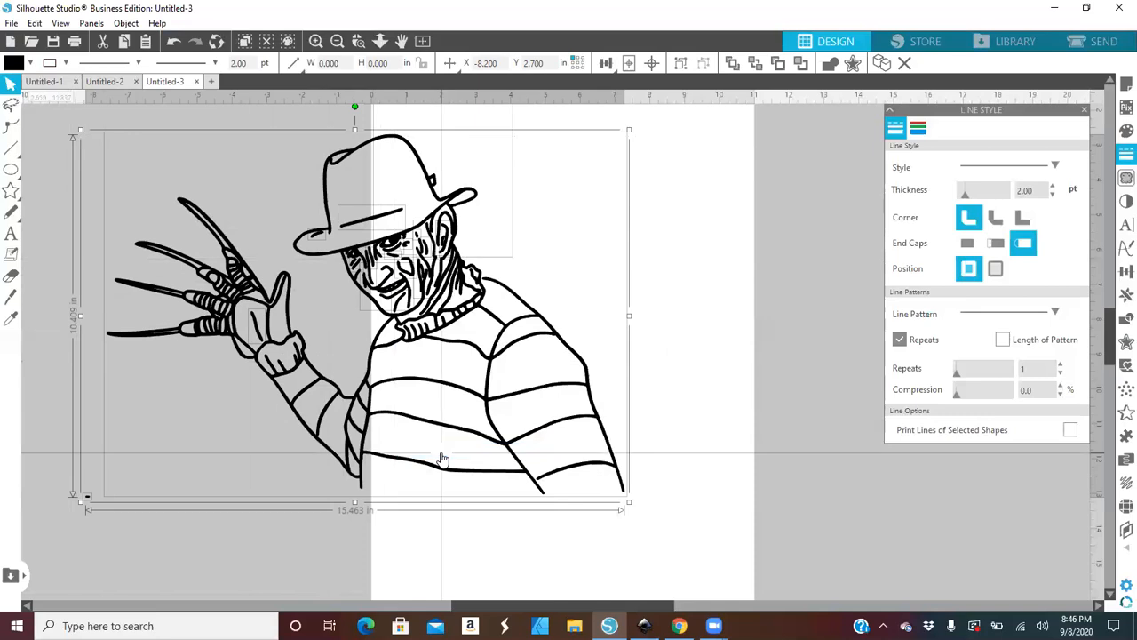
- Scale the grouped figure down to about 13.3 in wide by 9.0 in high and move it farther onto the page
left_click_drag(471, 412, 395, 354)
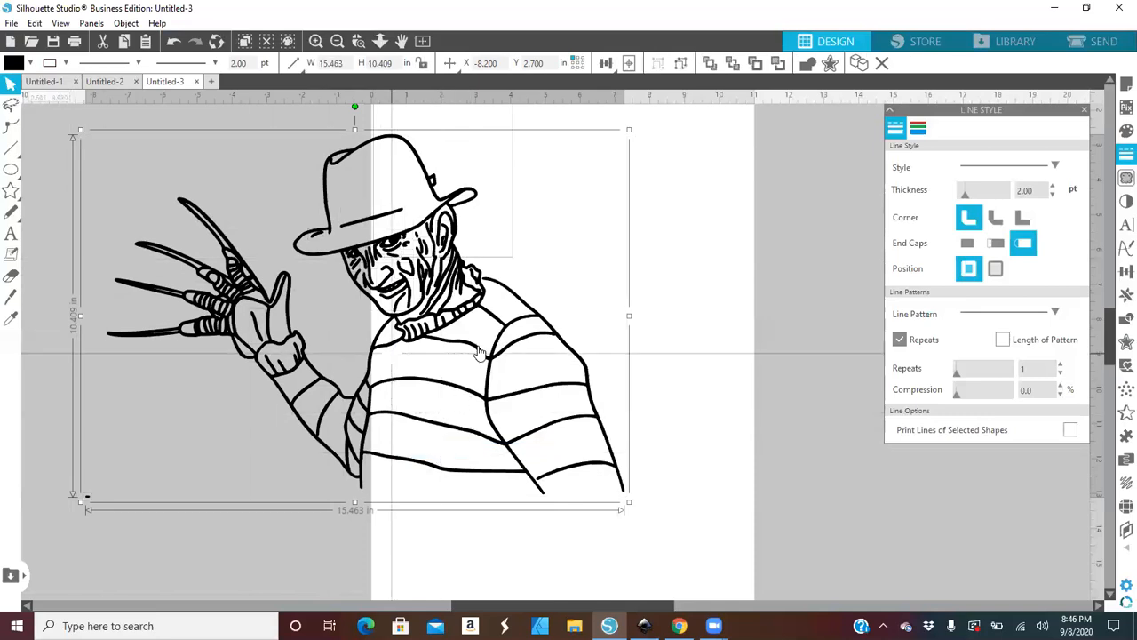
mouse_move(480, 348)
left_mouse_down()
mouse_move(351, 272)
mouse_move(570, 335)
mouse_move(525, 362)
left_mouse_up()
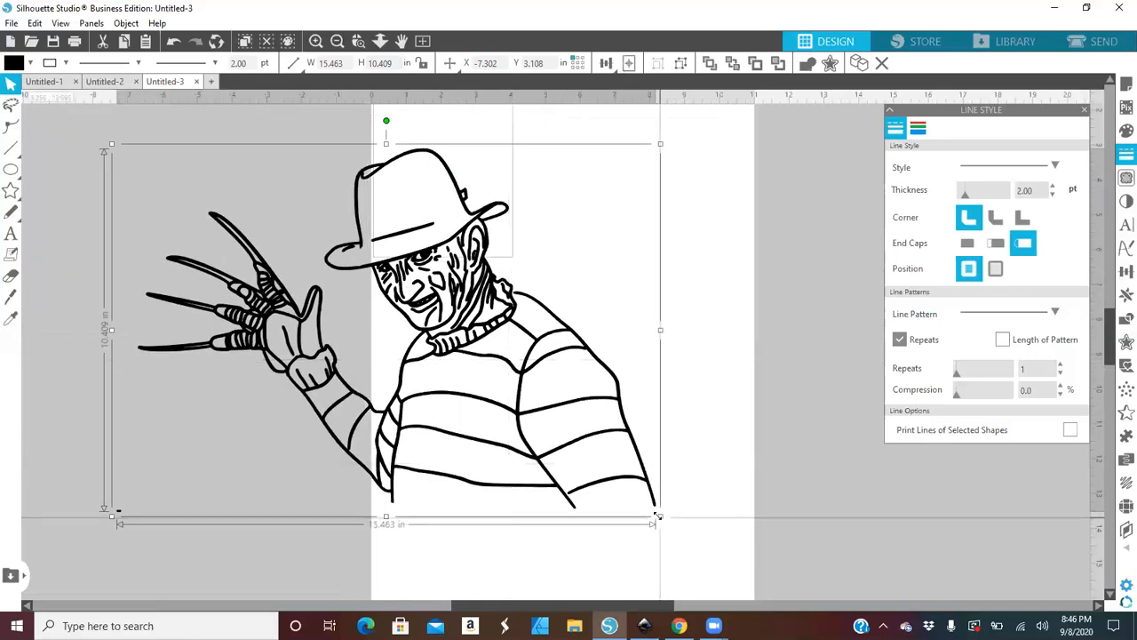
left_click_drag(660, 516, 656, 510)
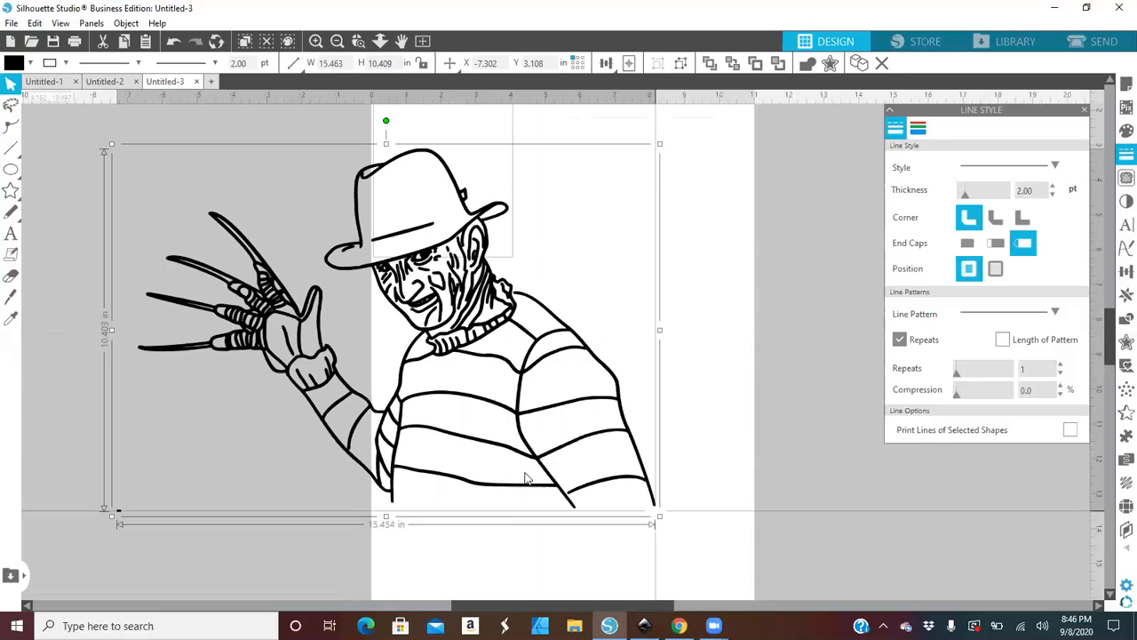
left_click_drag(525, 478, 512, 476)
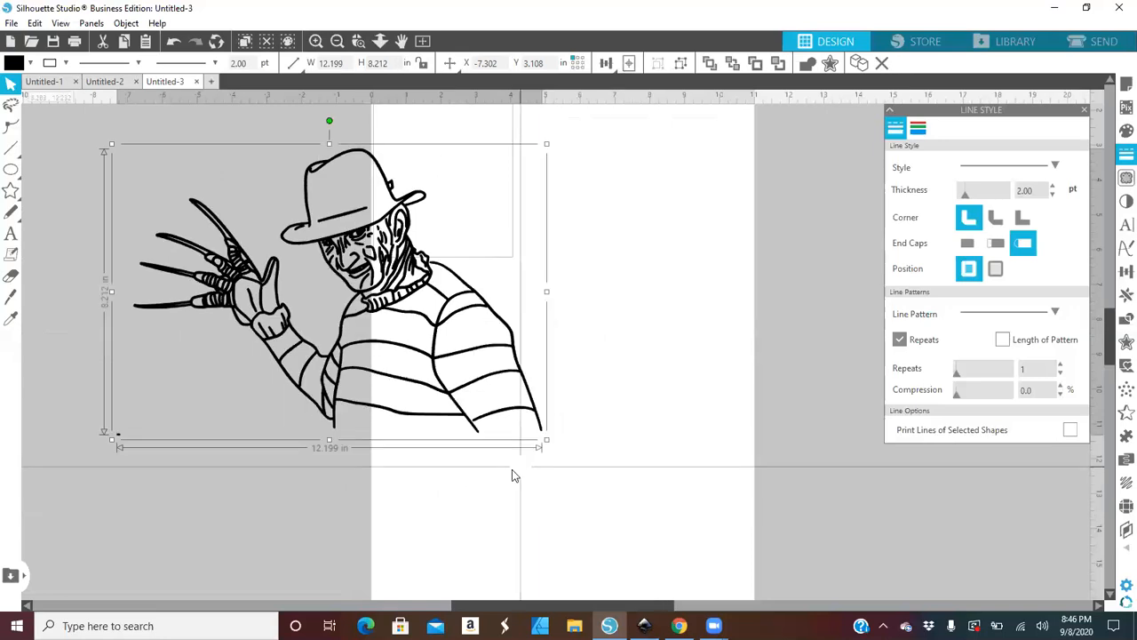
left_click_drag(608, 442, 606, 443)
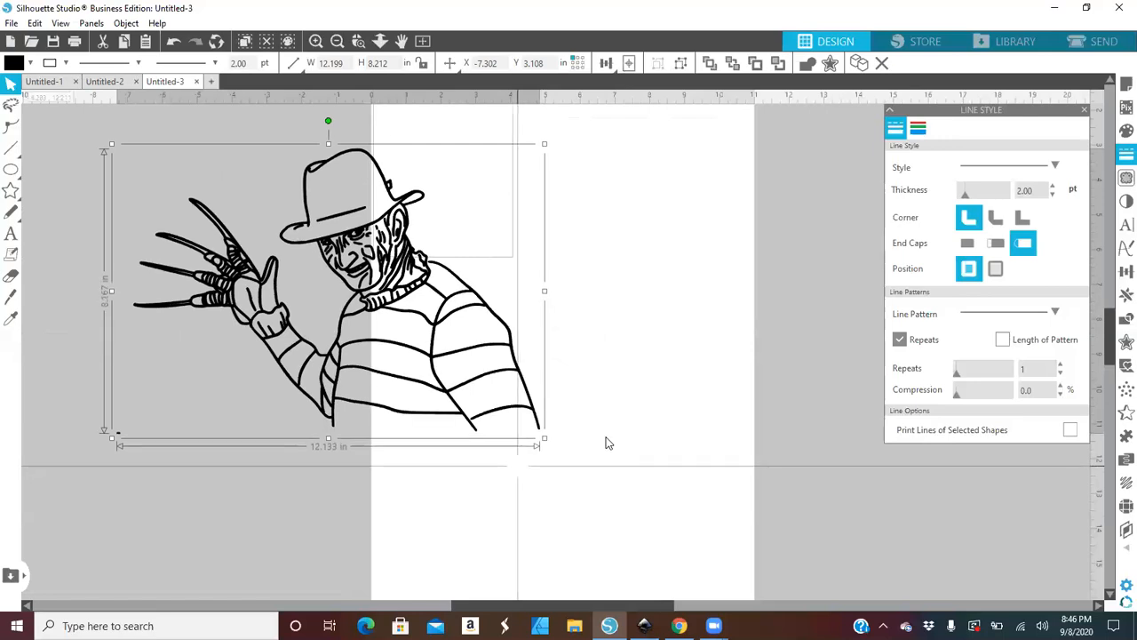
left_click_drag(577, 357, 578, 356)
left_click(579, 355)
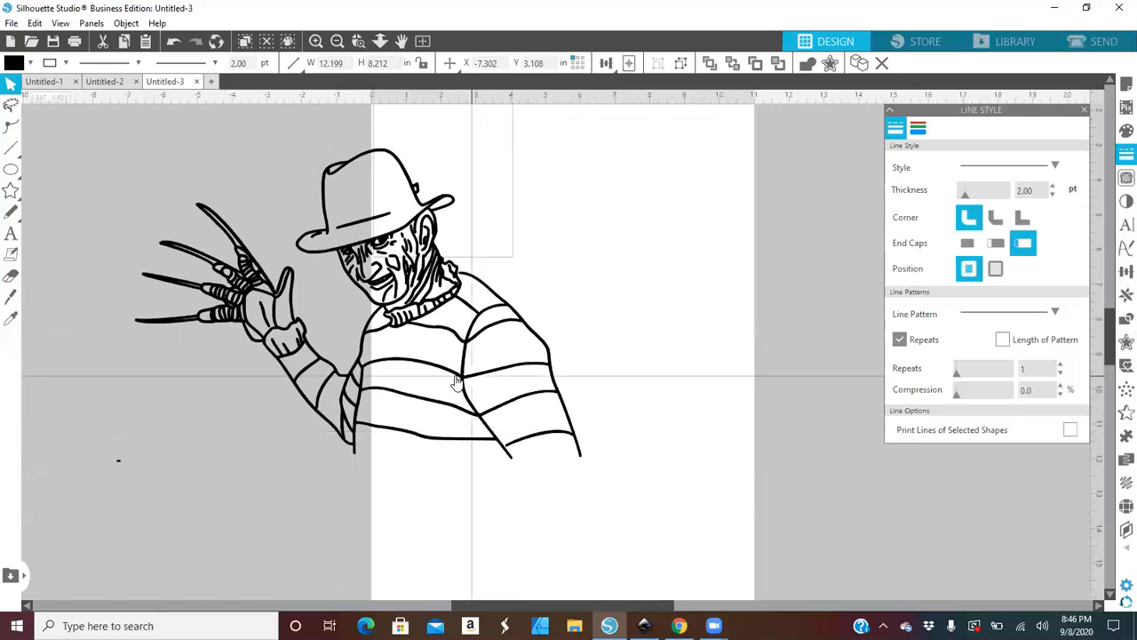
scroll(493, 361, "up", 1)
scroll(444, 373, "down", 1)
scroll(512, 362, "down", 4)
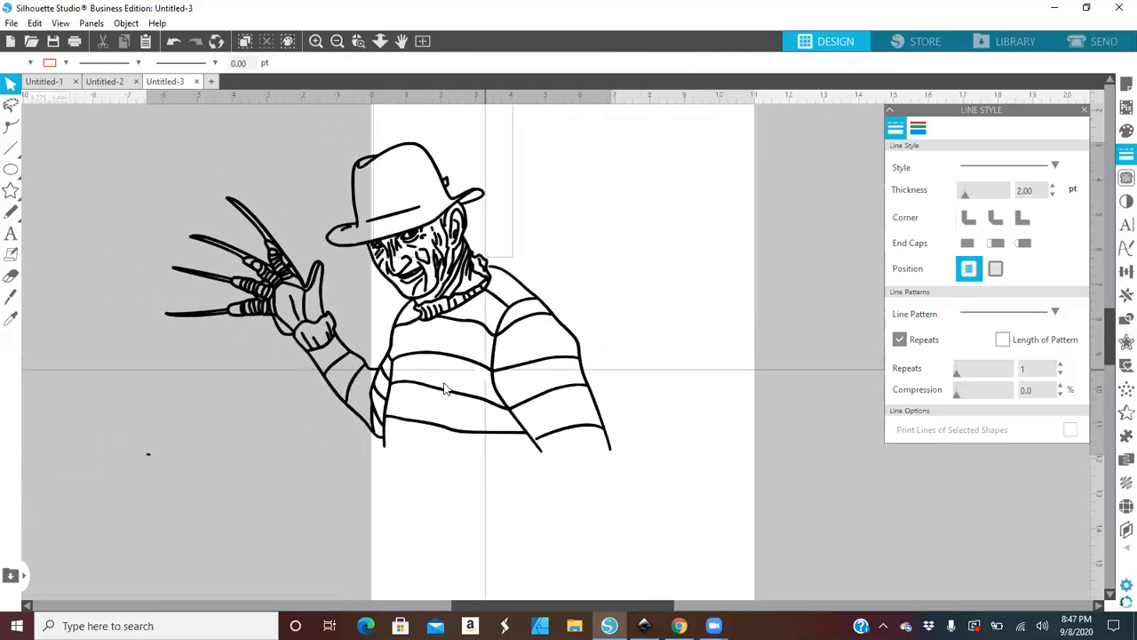
mouse_move(451, 349)
left_mouse_down()
mouse_move(512, 370)
mouse_move(532, 394)
mouse_move(549, 367)
mouse_move(544, 342)
mouse_move(574, 358)
mouse_move(539, 338)
mouse_move(513, 355)
mouse_move(604, 358)
mouse_move(533, 391)
mouse_move(540, 373)
mouse_move(642, 332)
mouse_move(565, 364)
mouse_move(604, 337)
mouse_move(544, 357)
left_mouse_up()
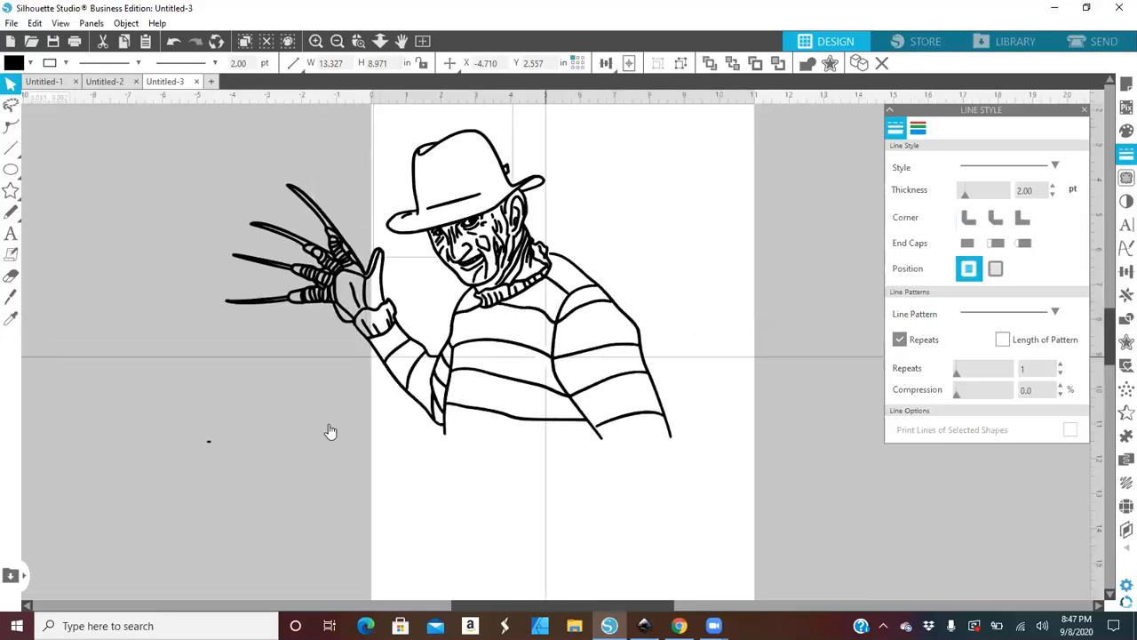
- Erase the stray mark below the clawed hand with the outline eraser
left_click(210, 441)
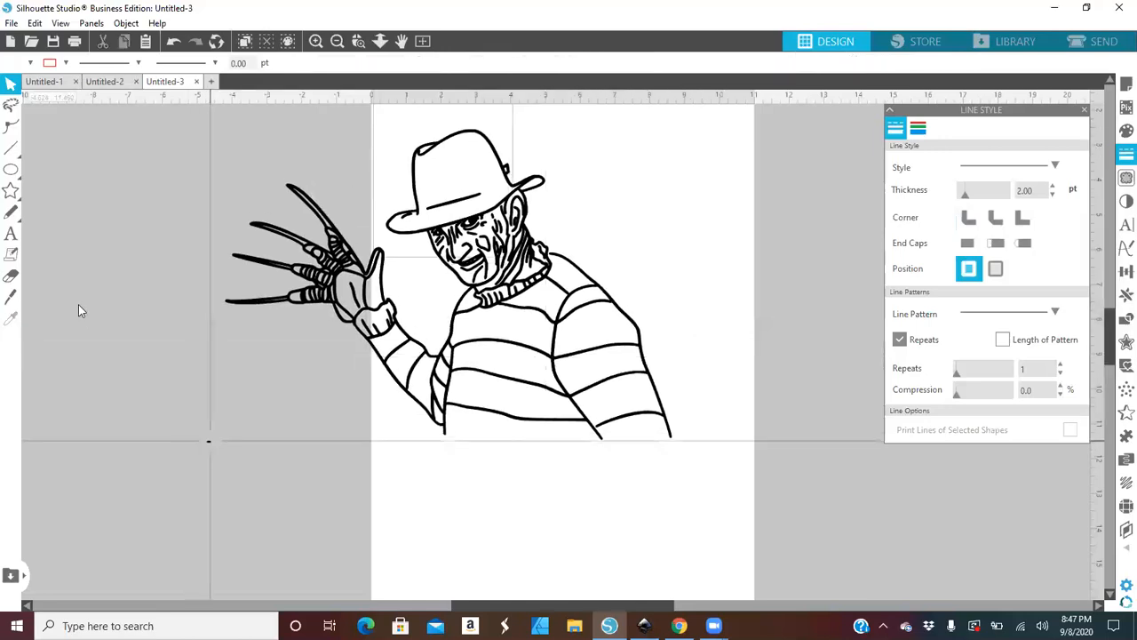
left_click(10, 275)
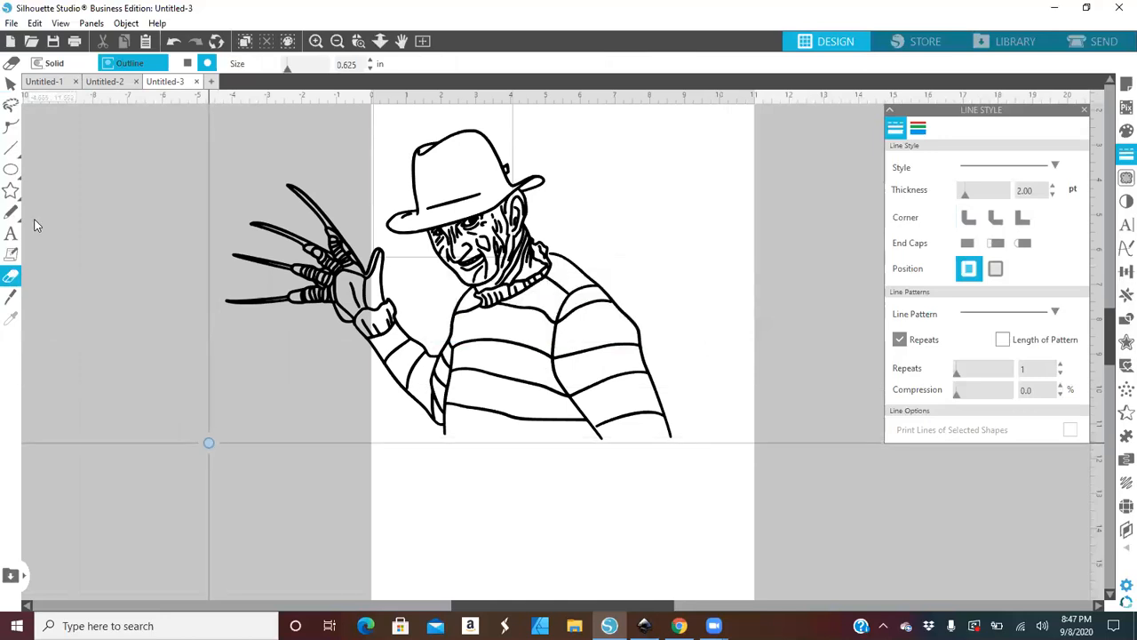
left_click(12, 87)
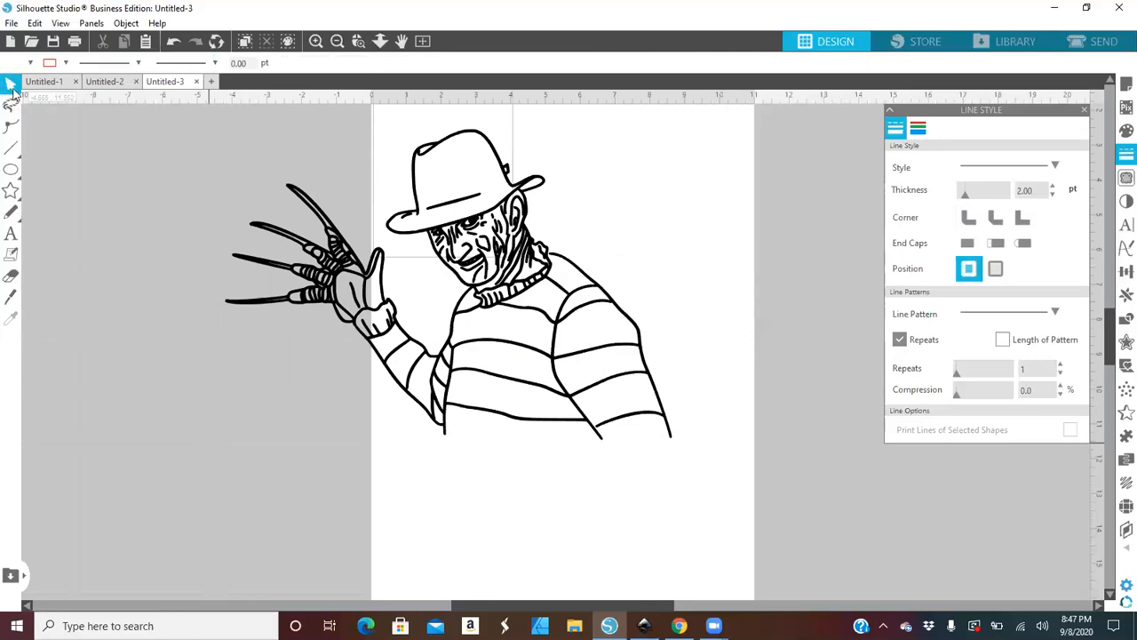
- Create a rounded-corner offset of 0.125 in around the traced figure
left_click(498, 341)
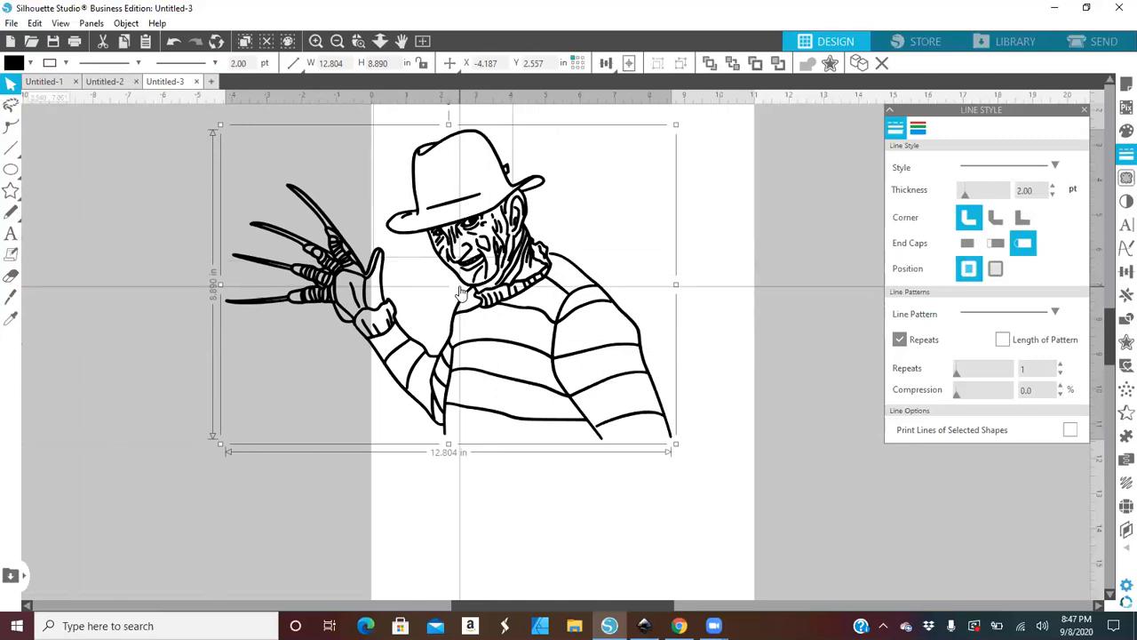
left_click(1116, 345)
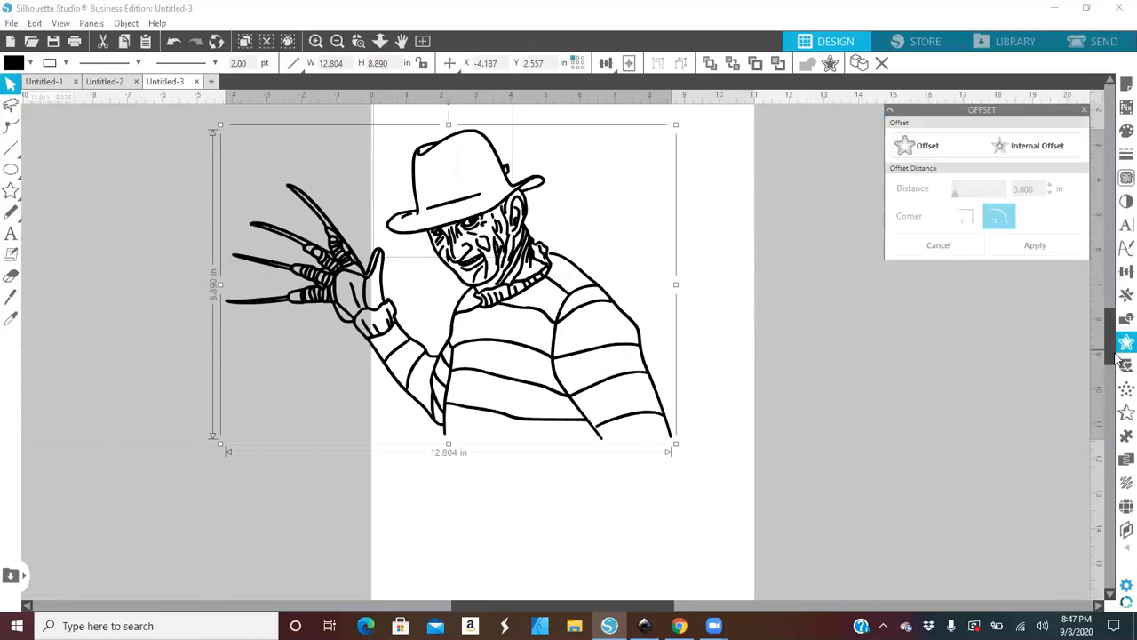
left_click(932, 151)
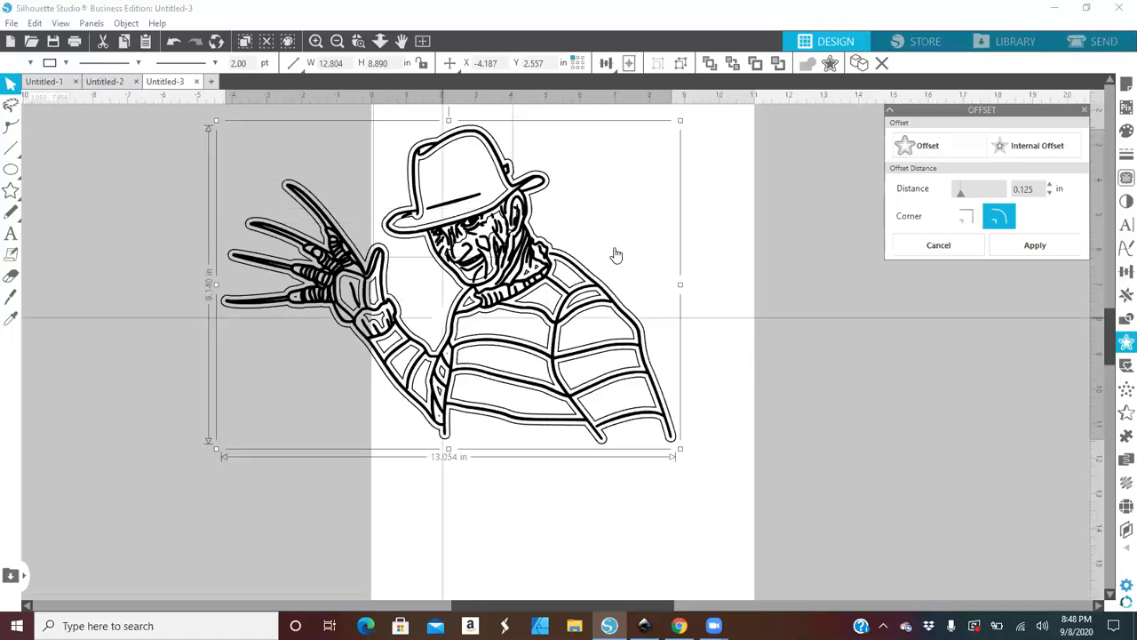
left_click(1039, 247)
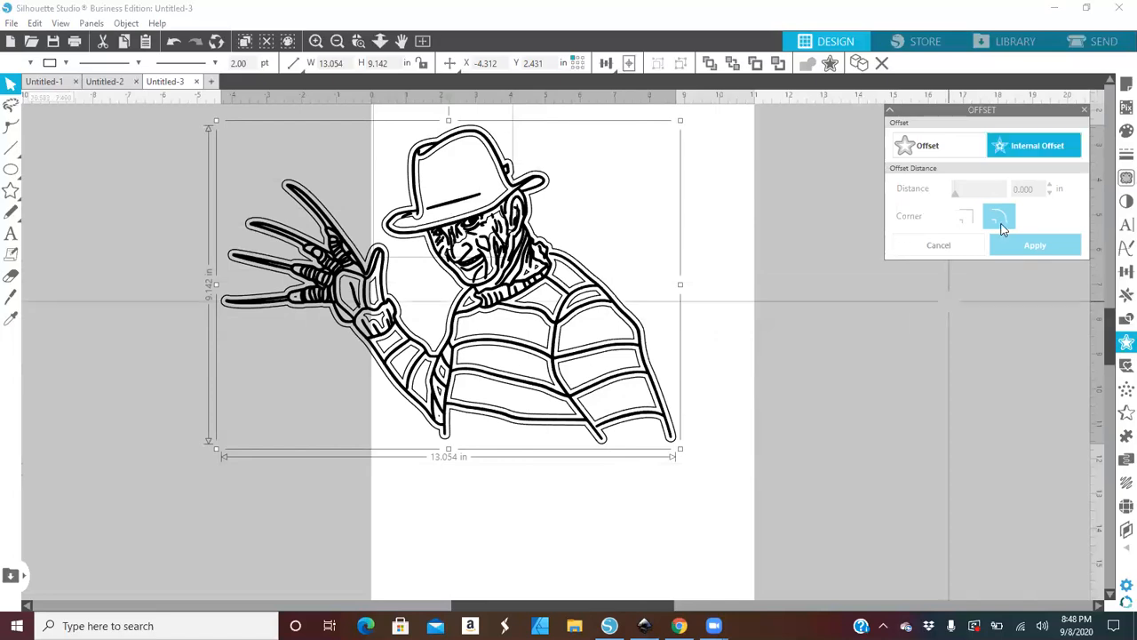
- Try releasing the original figure's compound path inside the offset, and undo the release
left_click(326, 485)
left_click(527, 362)
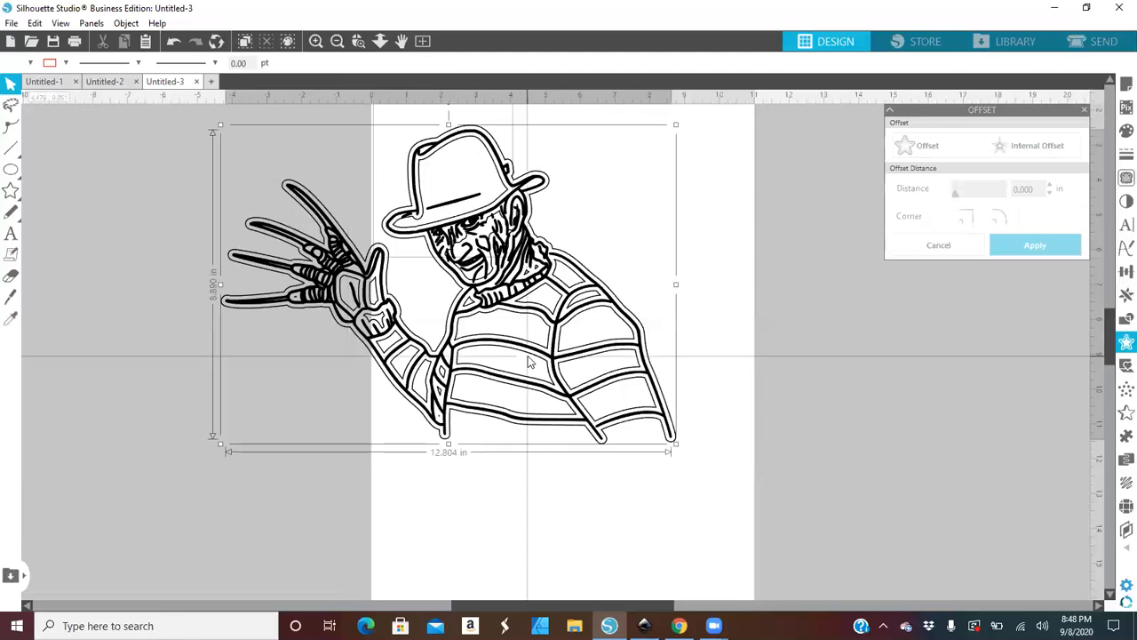
right_click(528, 361)
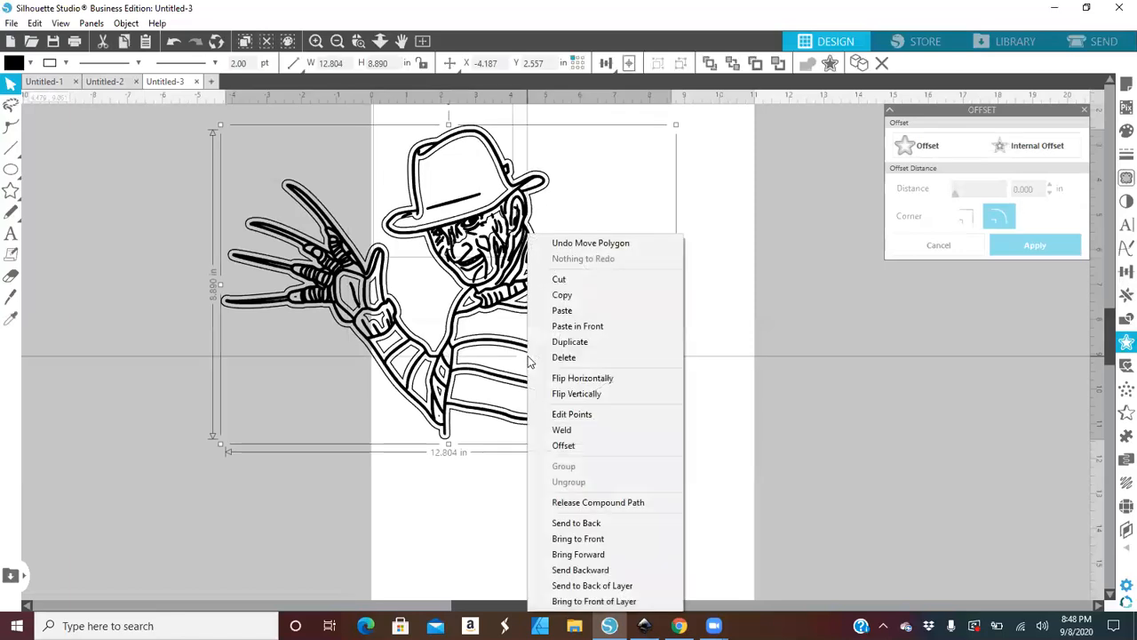
left_click(571, 503)
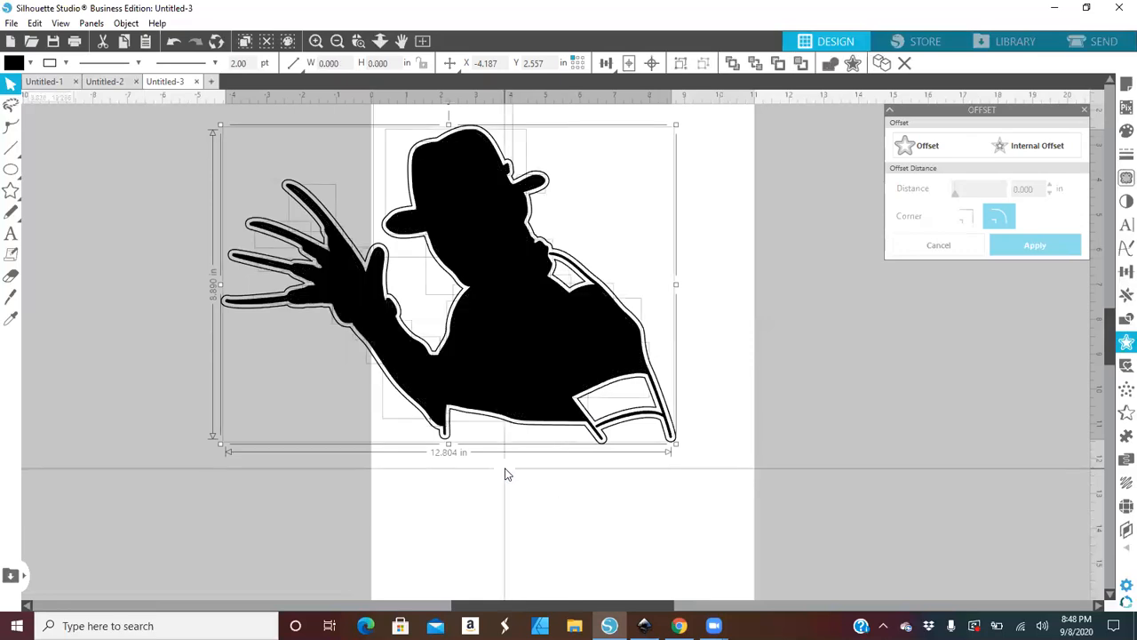
left_click(174, 42)
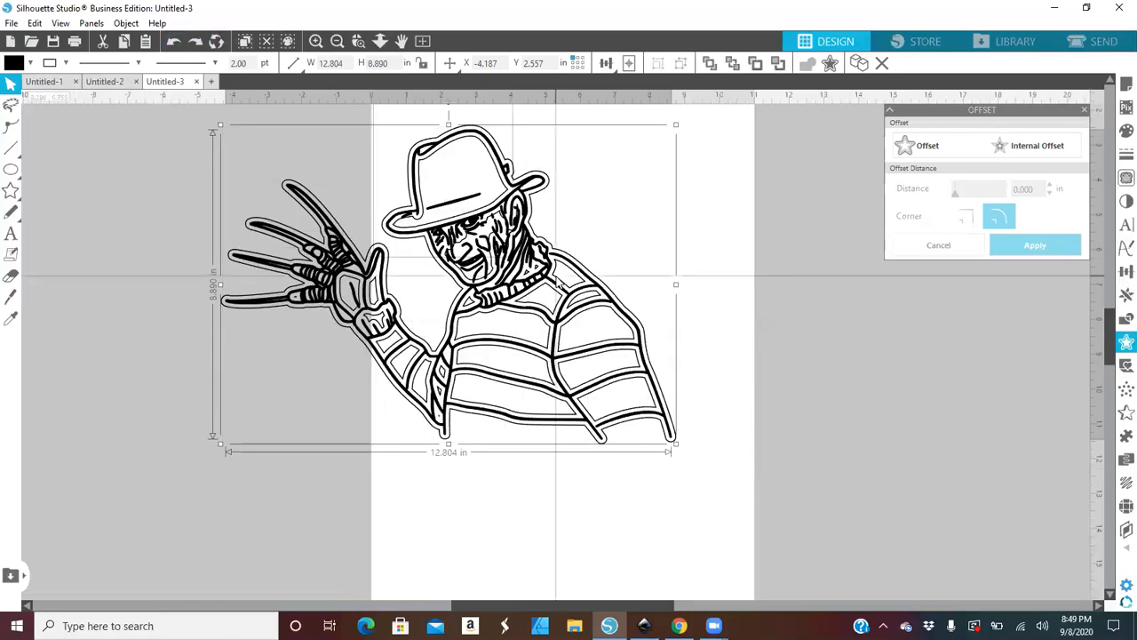
- Try moving the traced figure away from its surrounding offset outline, and undo the moves
right_click(558, 282)
left_click(478, 536)
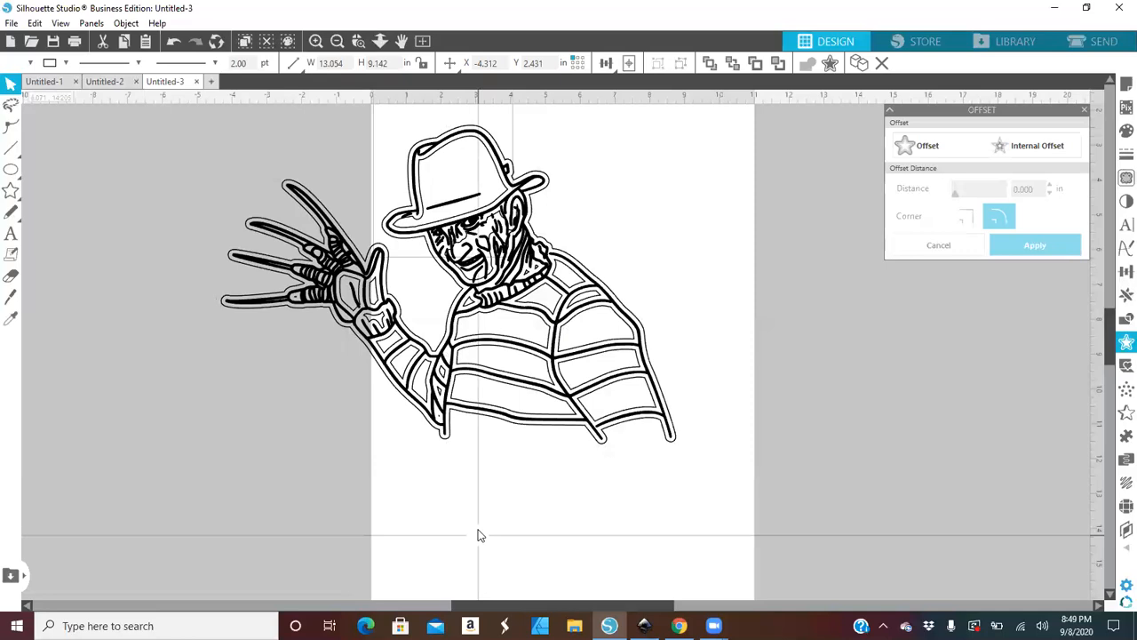
left_click_drag(498, 414, 498, 407)
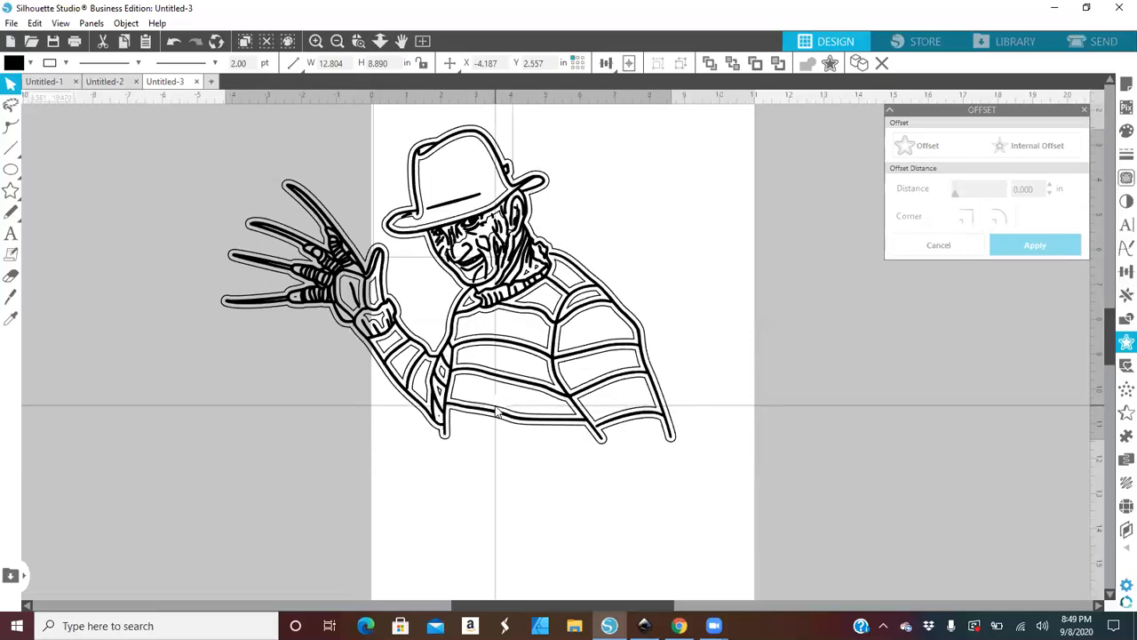
mouse_move(498, 412)
left_mouse_down()
mouse_move(519, 458)
mouse_move(496, 406)
left_mouse_up()
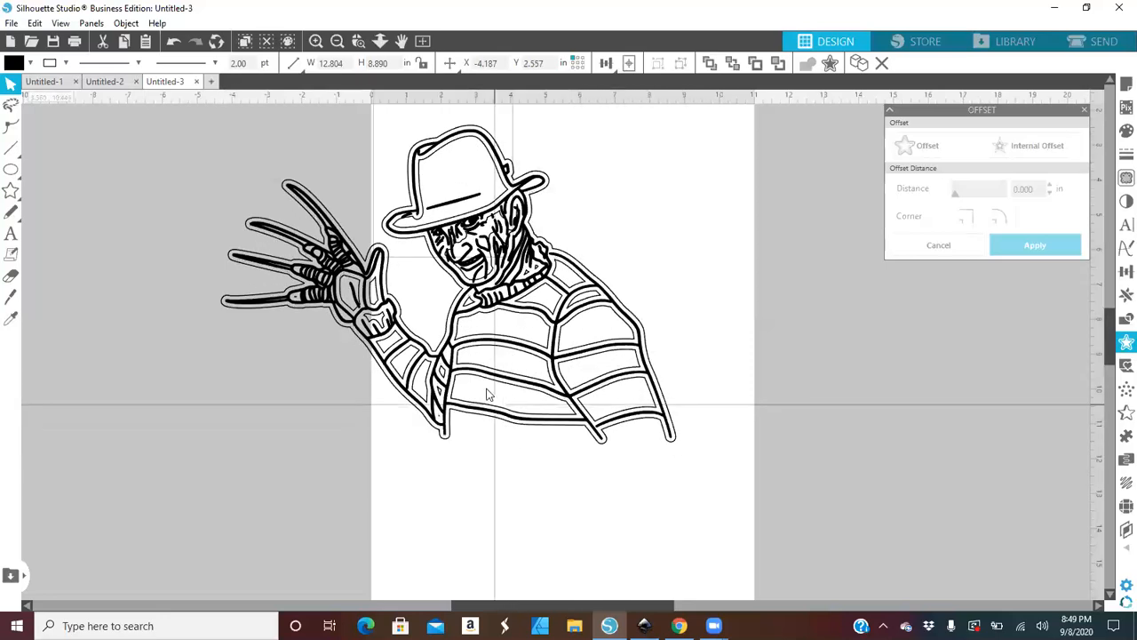
left_click(335, 127)
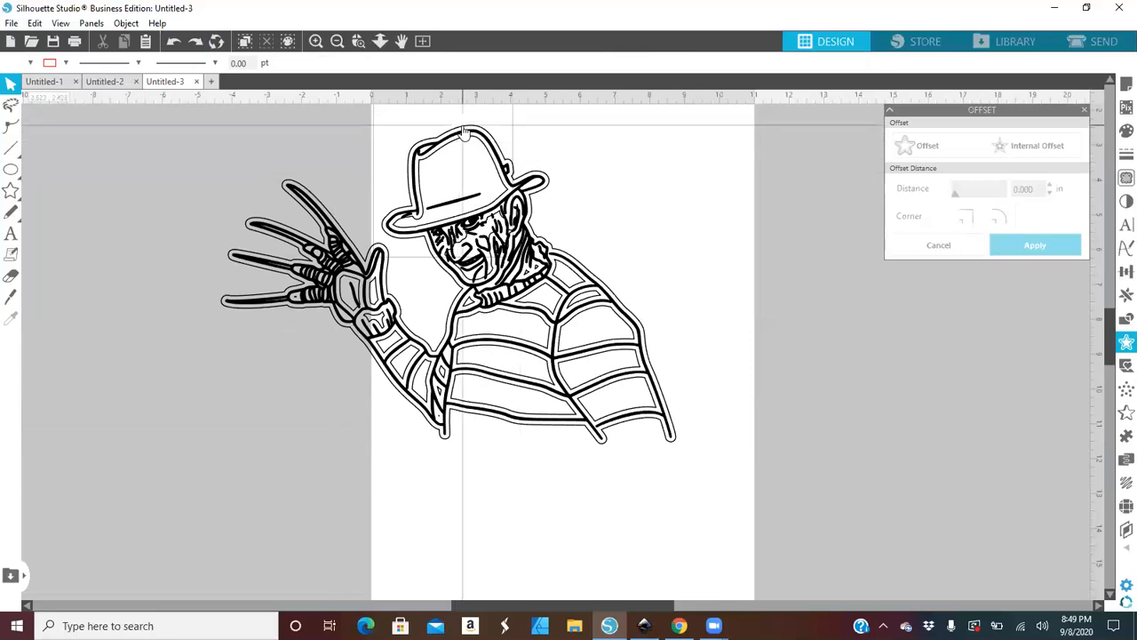
left_click(464, 129)
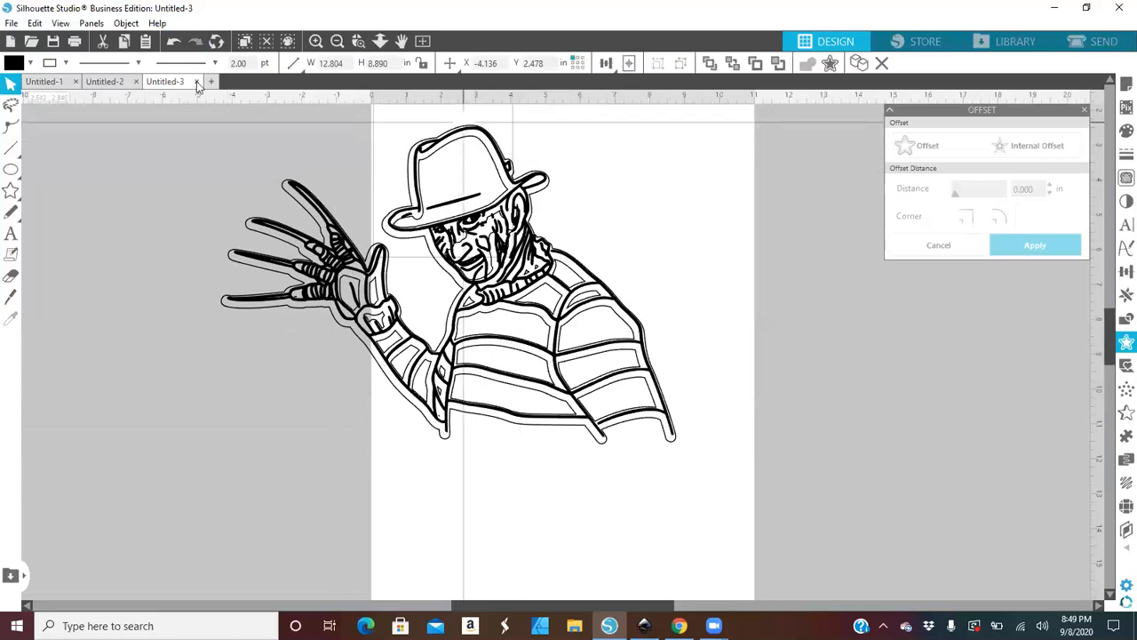
left_click(174, 40)
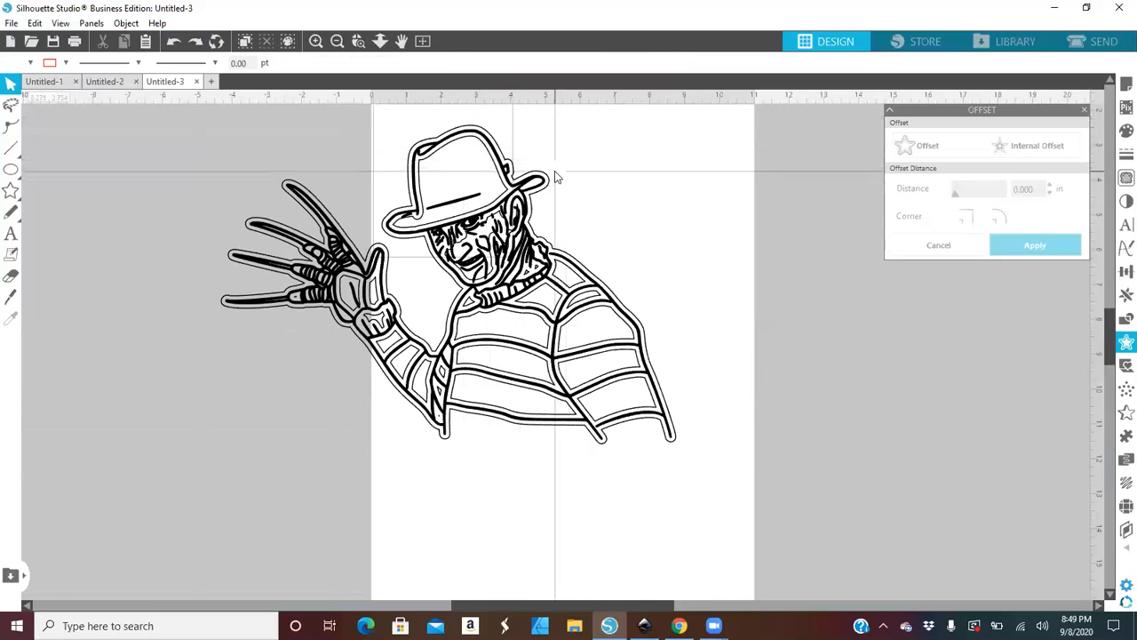
left_click(558, 176)
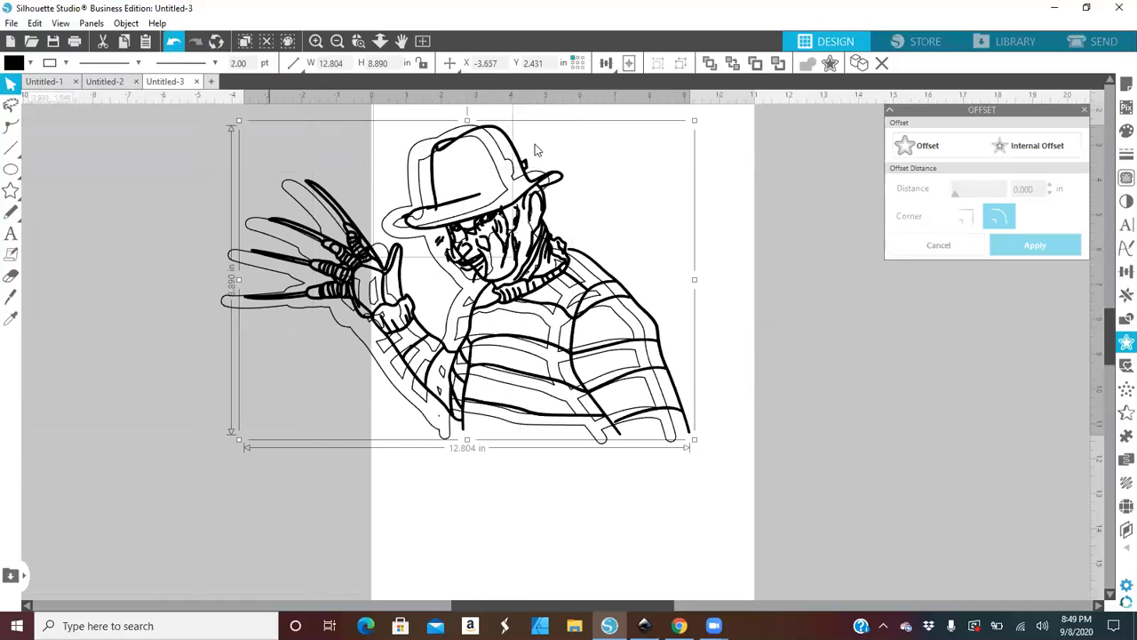
left_click(562, 186)
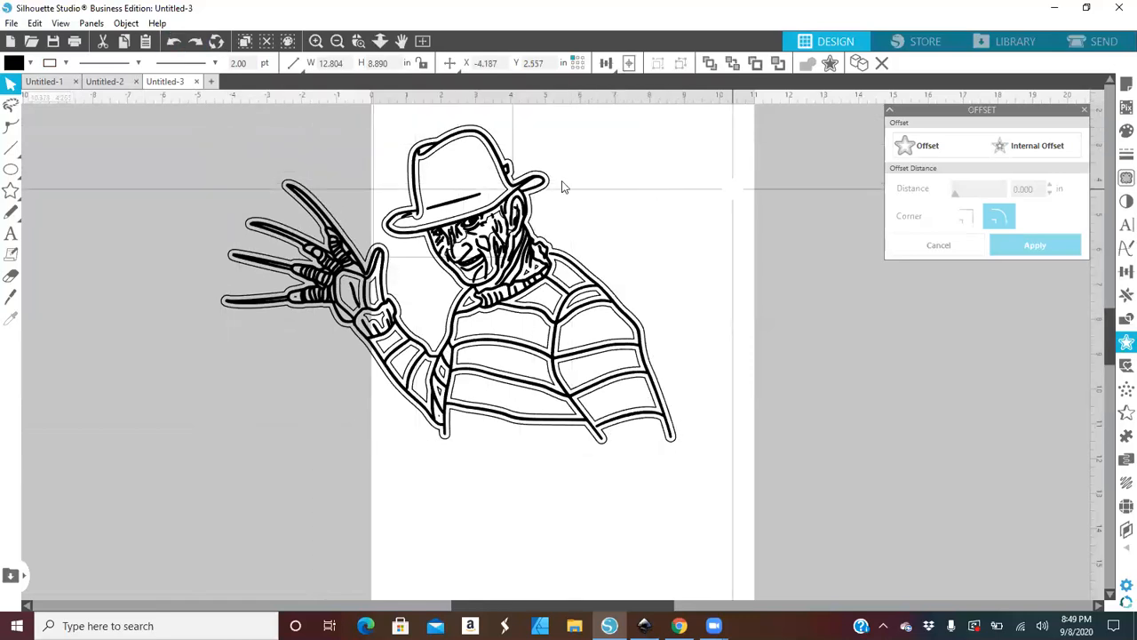
- Move the offset outline off the right side of the page and group all pieces of the traced figure
left_click(553, 183)
mouse_move(552, 184)
left_mouse_down()
mouse_move(663, 168)
mouse_move(1033, 307)
left_mouse_up()
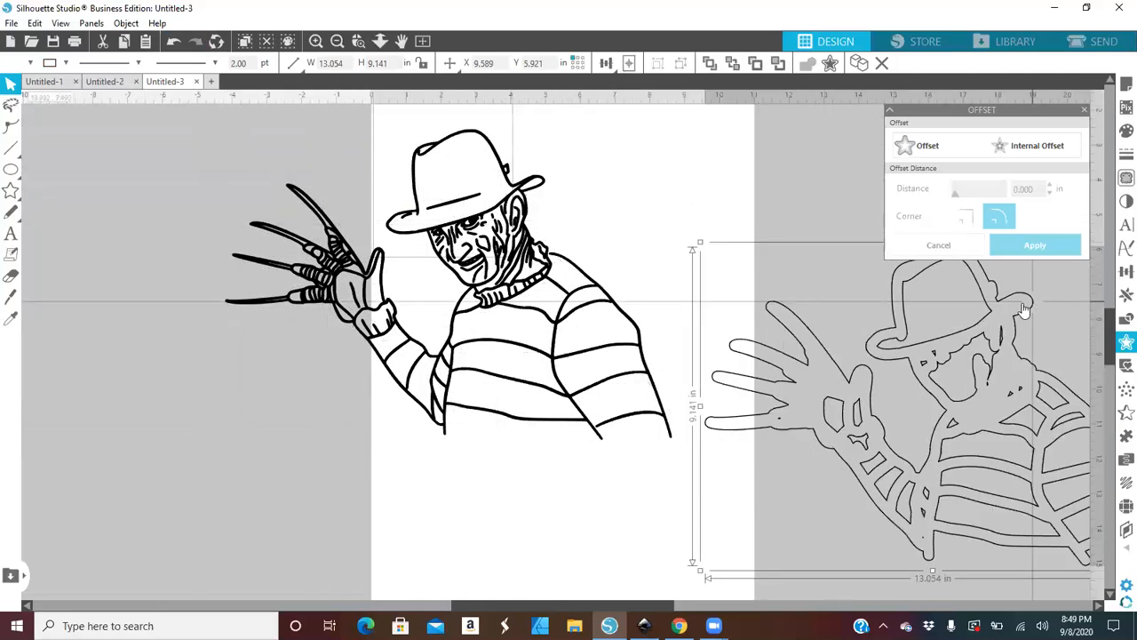
mouse_move(139, 134)
left_mouse_down()
mouse_move(155, 155)
mouse_move(676, 427)
mouse_move(692, 424)
mouse_move(651, 441)
mouse_move(678, 458)
left_mouse_up()
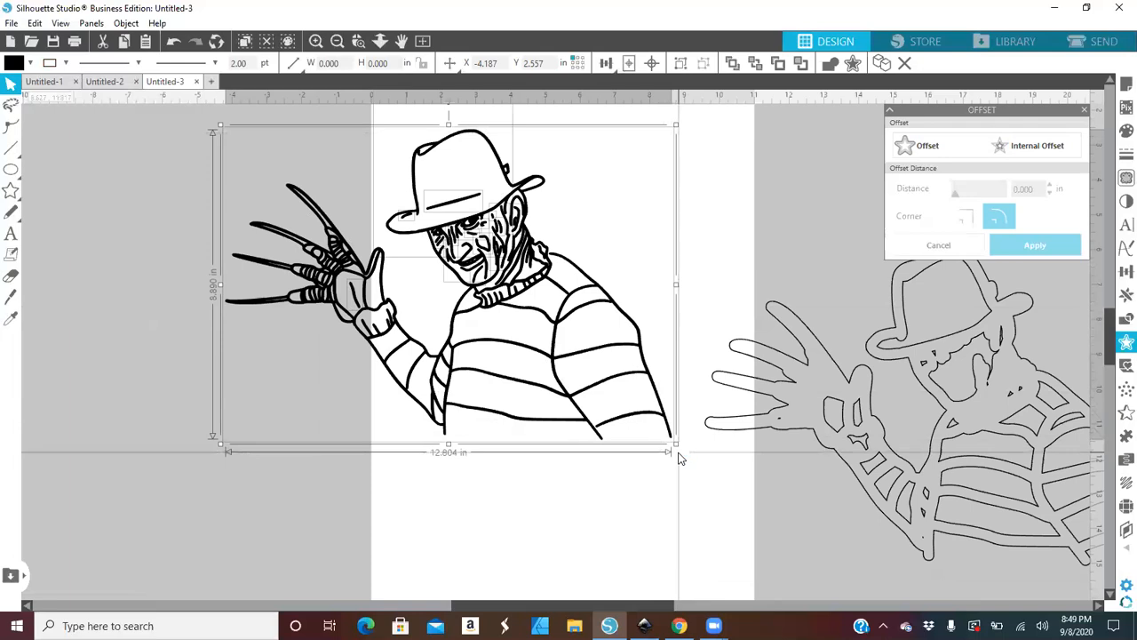
right_click(474, 320)
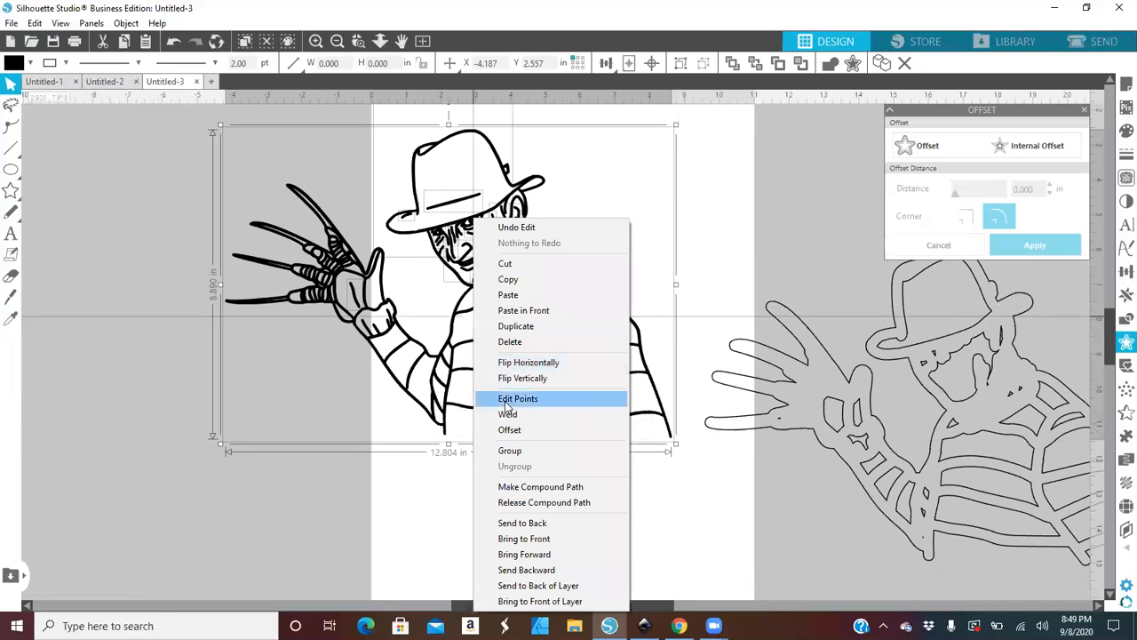
left_click(511, 452)
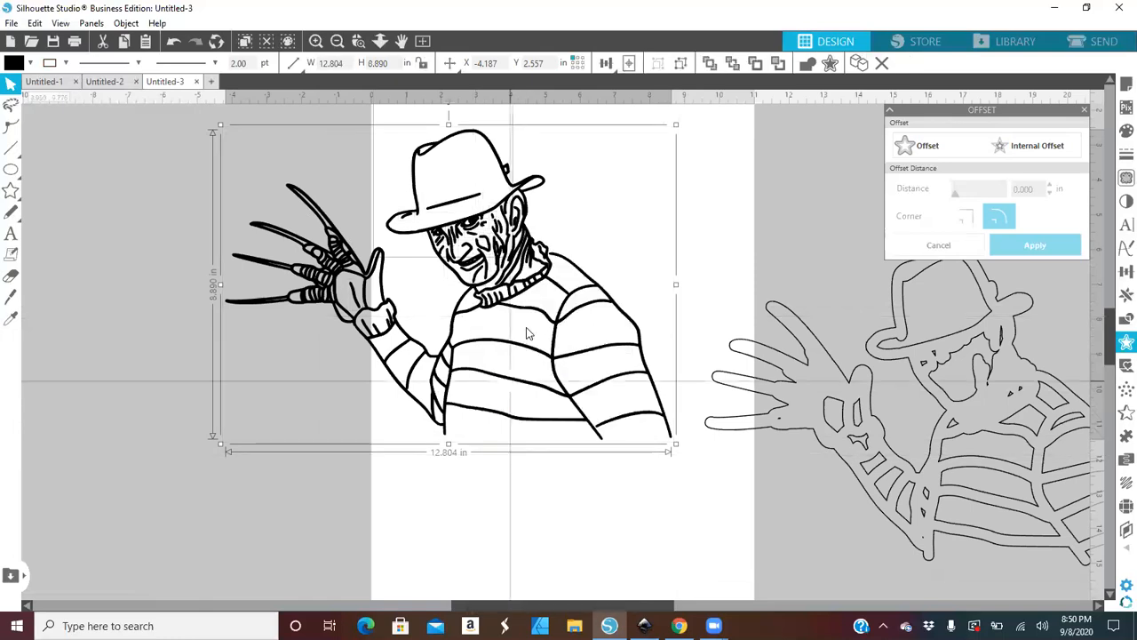
- Move the grouped figure off the left side of the page and place the offset outline on the page
mouse_move(470, 346)
left_mouse_down()
mouse_move(372, 335)
mouse_move(298, 355)
left_mouse_up()
mouse_move(618, 238)
left_mouse_down()
mouse_move(668, 391)
mouse_move(1002, 483)
mouse_move(1092, 545)
left_mouse_up()
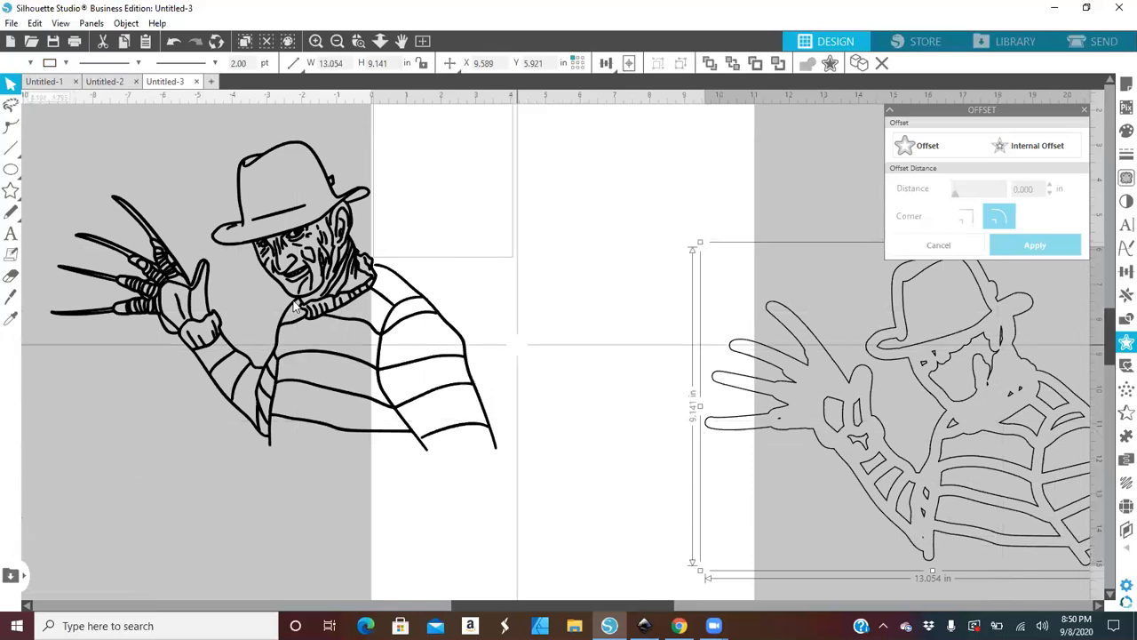
mouse_move(348, 313)
left_mouse_down()
mouse_move(221, 272)
mouse_move(99, 259)
mouse_move(92, 238)
left_mouse_up()
left_click(698, 188)
mouse_move(703, 172)
left_mouse_down()
mouse_move(708, 374)
mouse_move(772, 533)
mouse_move(1109, 570)
mouse_move(1098, 559)
left_mouse_up()
left_click_drag(968, 506, 592, 389)
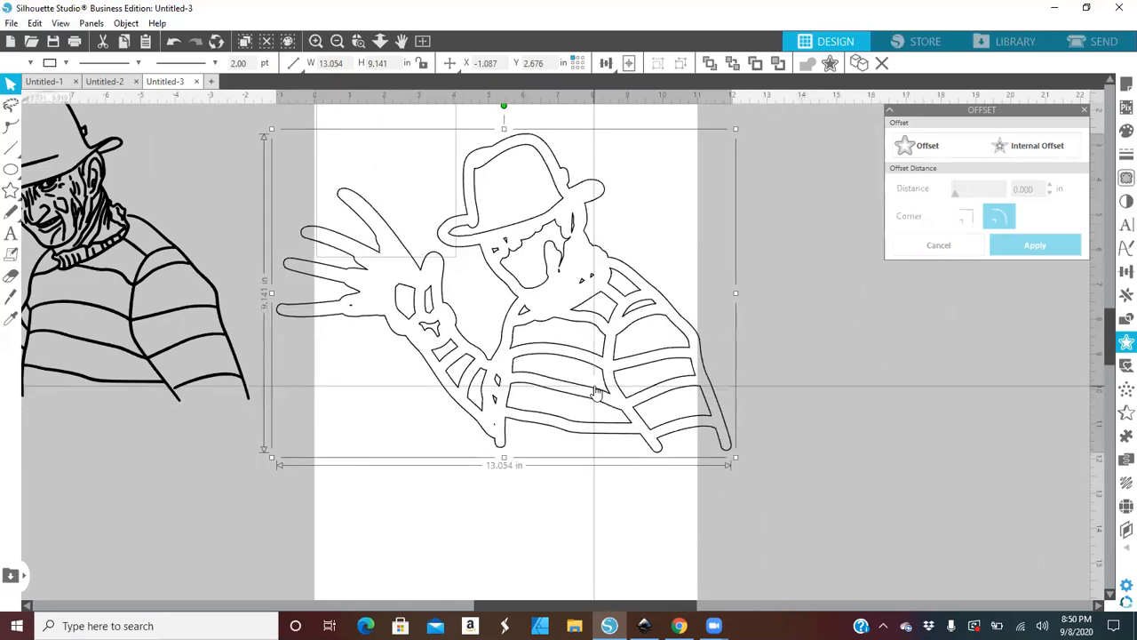
left_click(817, 389)
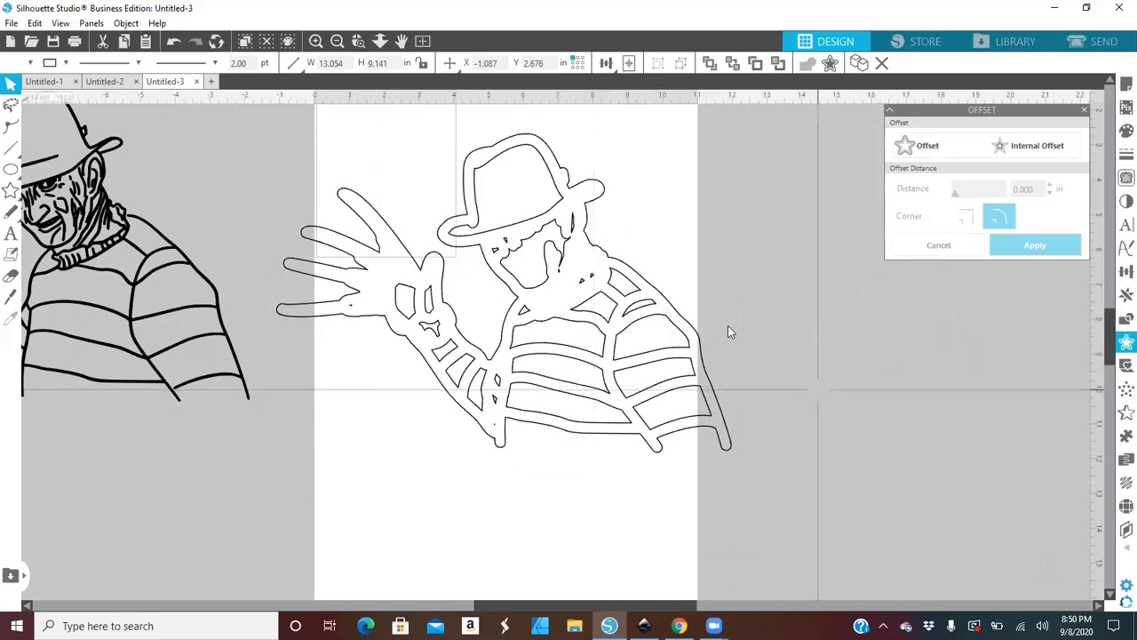
- Release the offset outline's compound path so its inner contours are separate shapes
left_click(516, 165)
right_click(516, 164)
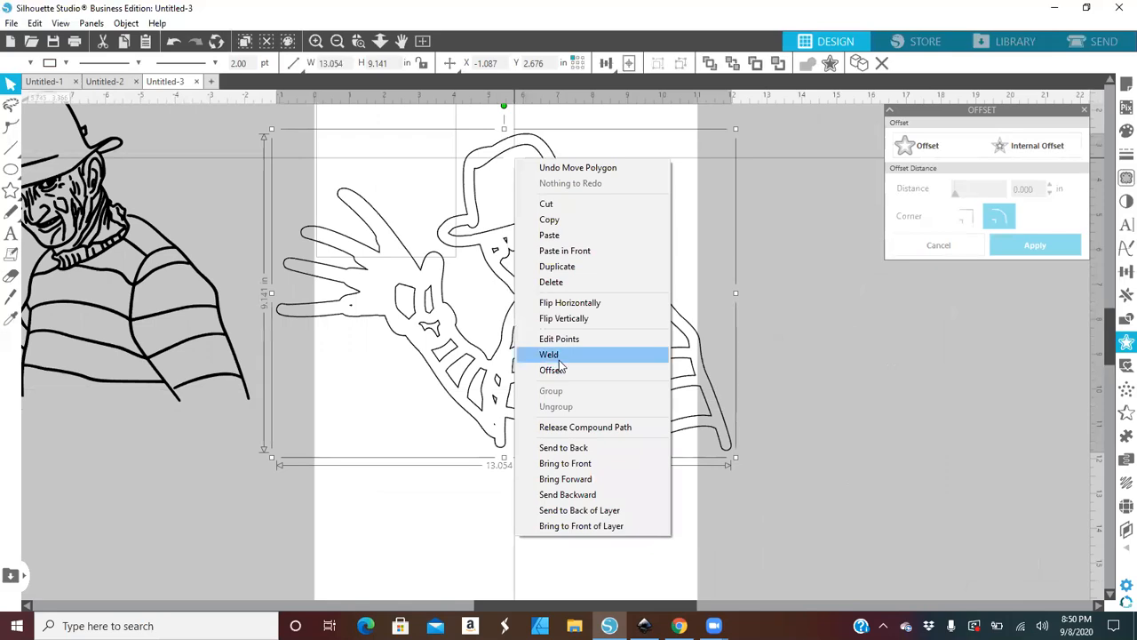
left_click(577, 426)
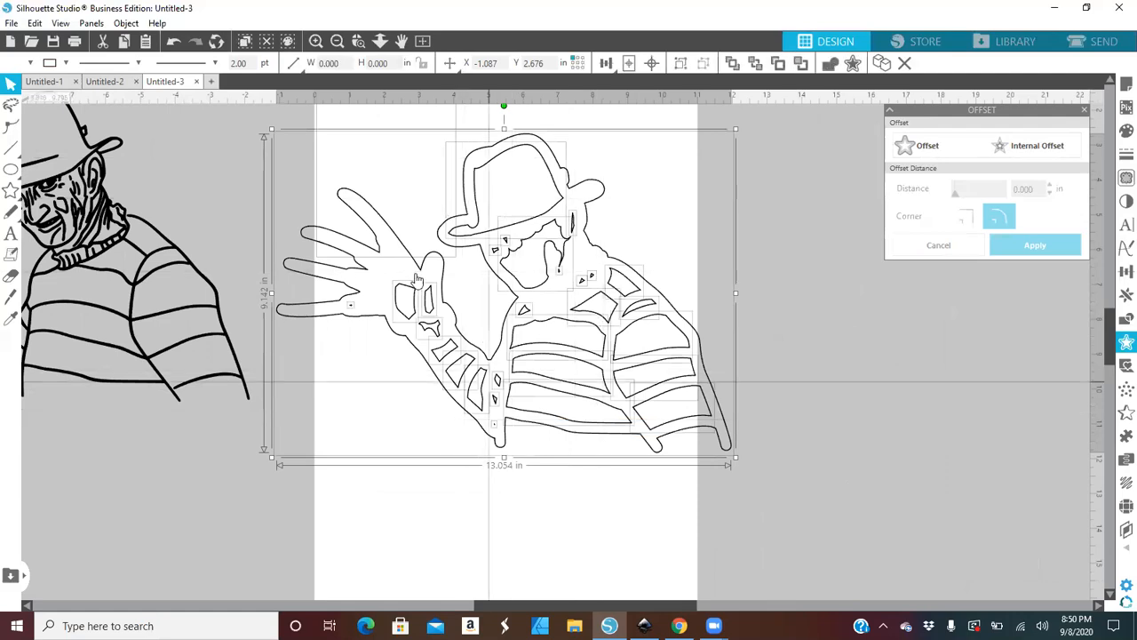
left_click(846, 368)
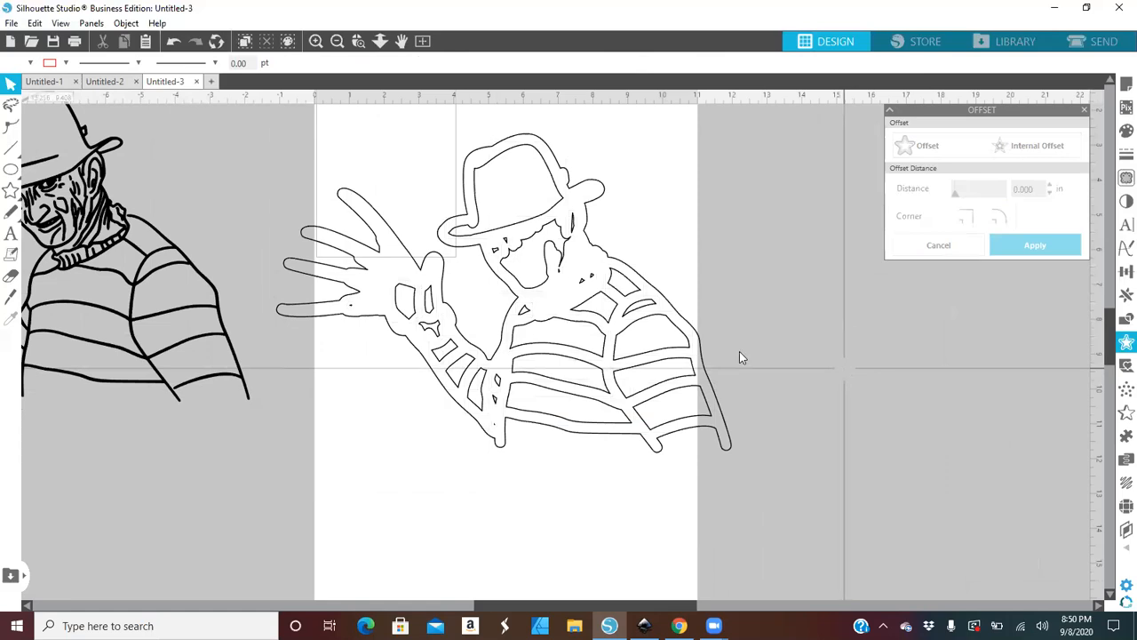
- Delete the inner contours inside the hat and face of the offset outline
left_click(509, 229)
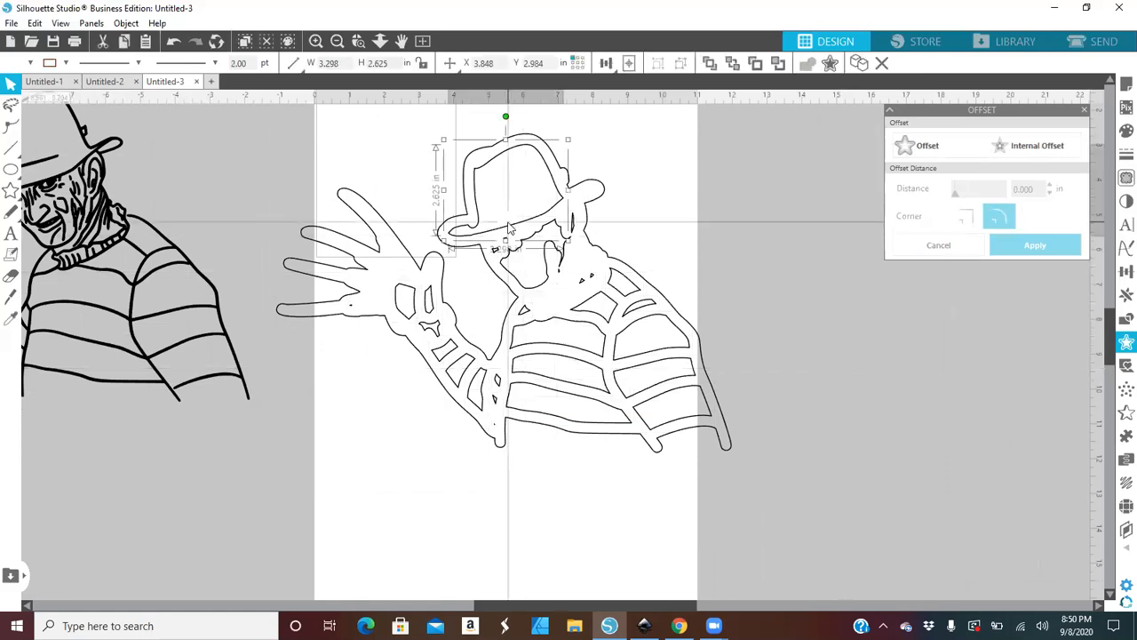
left_click(510, 229)
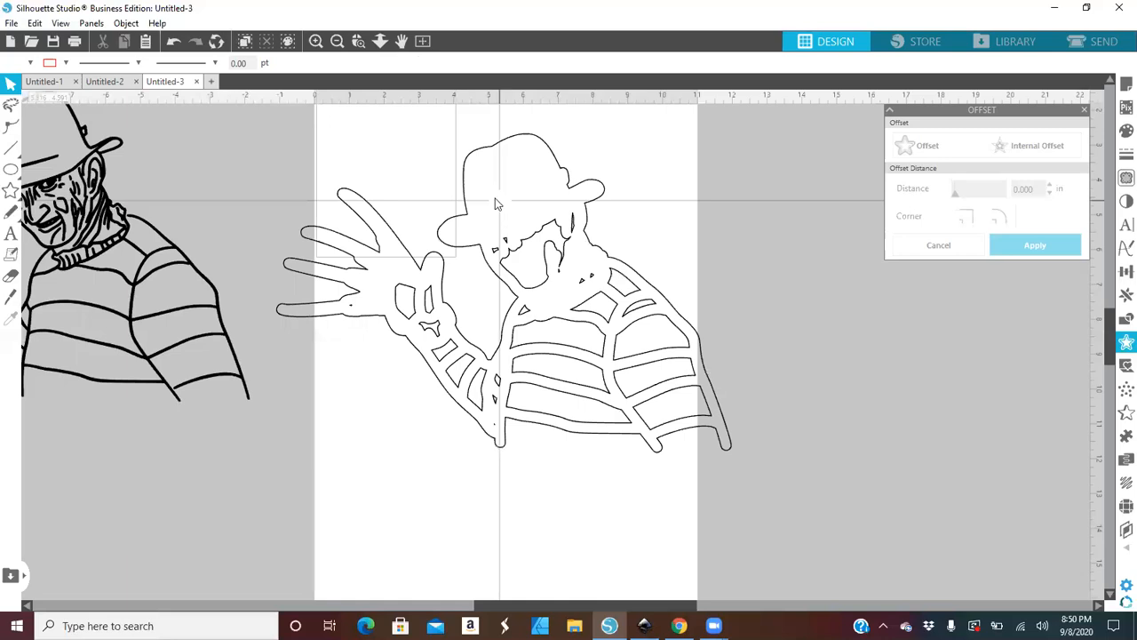
left_click_drag(495, 196, 531, 255)
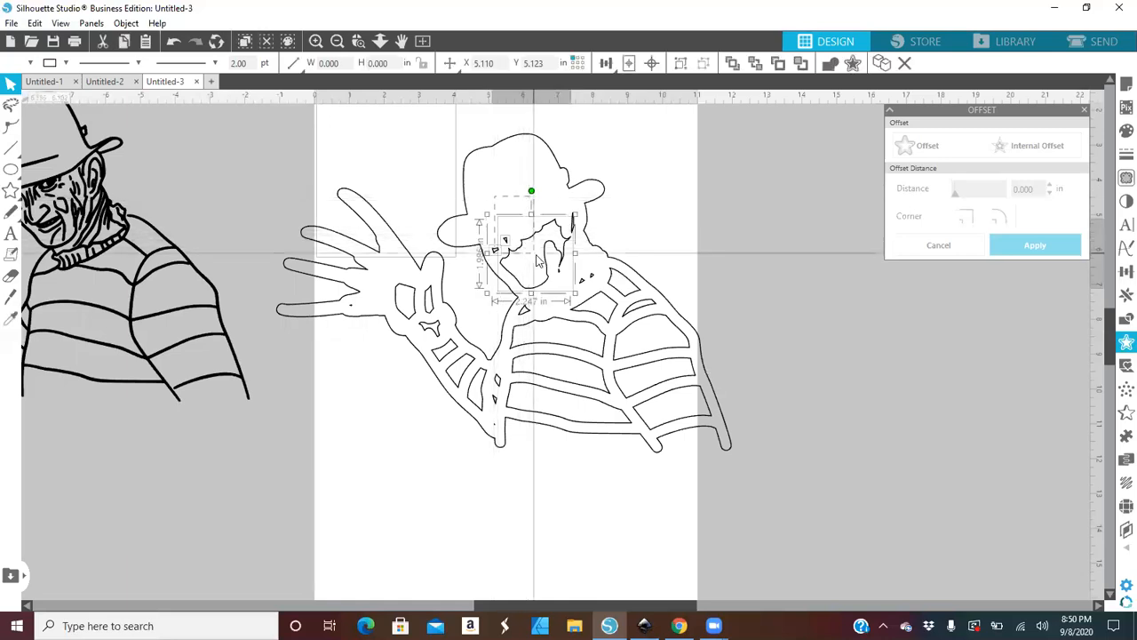
left_click_drag(551, 274, 575, 277)
key("Delete")
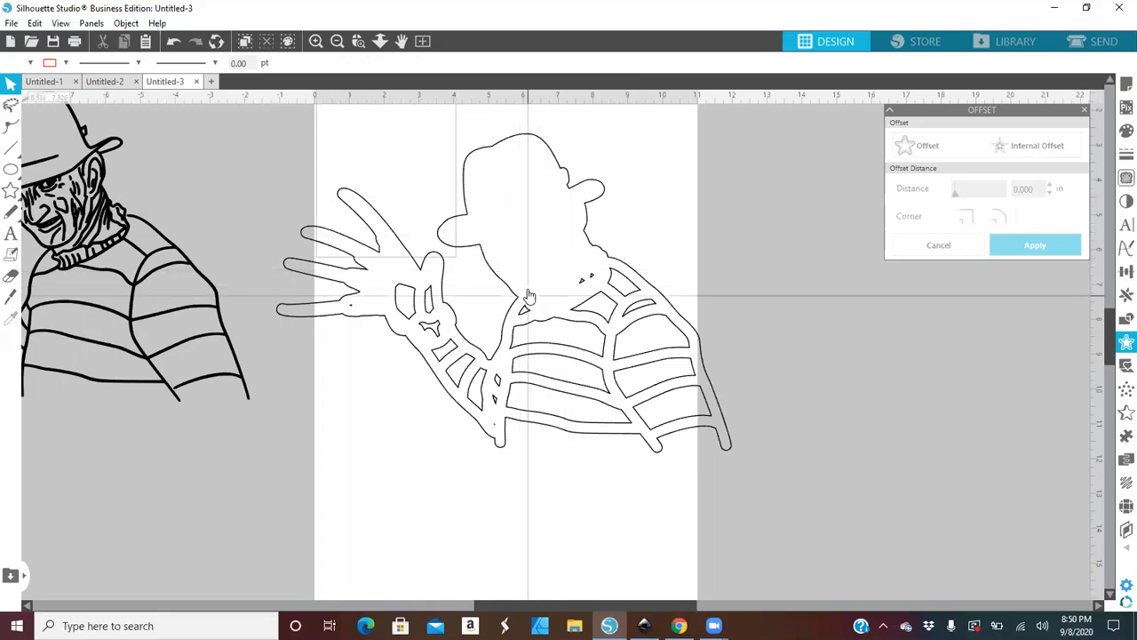
- Delete the shirt stripe contours in the torso and the two small leftover shapes around the collar
left_click(631, 334)
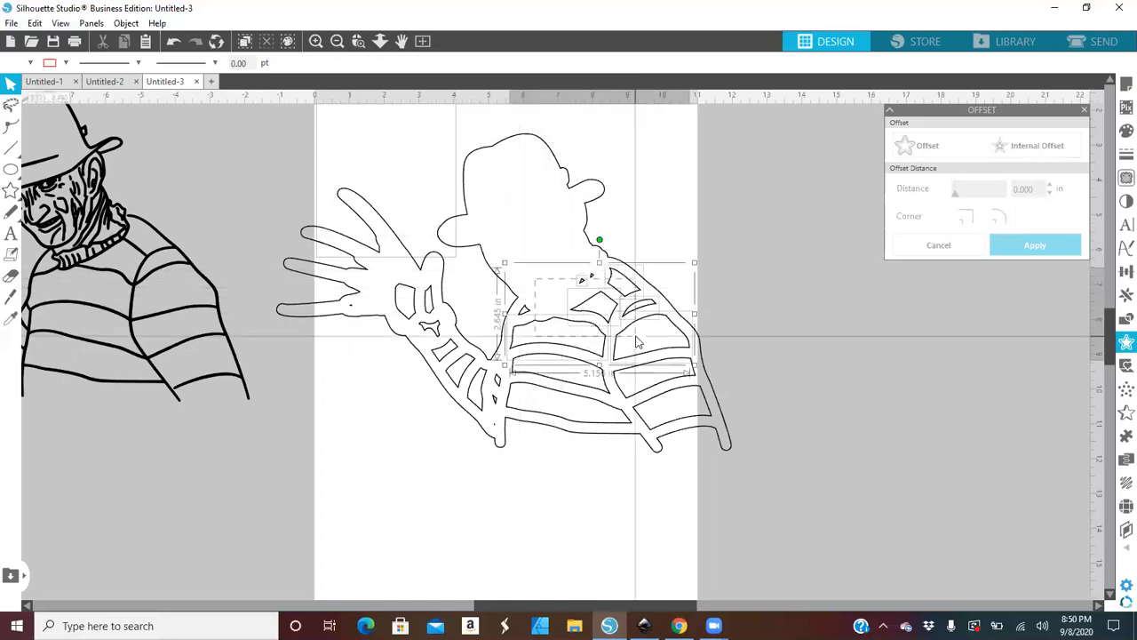
left_click_drag(616, 349, 639, 414)
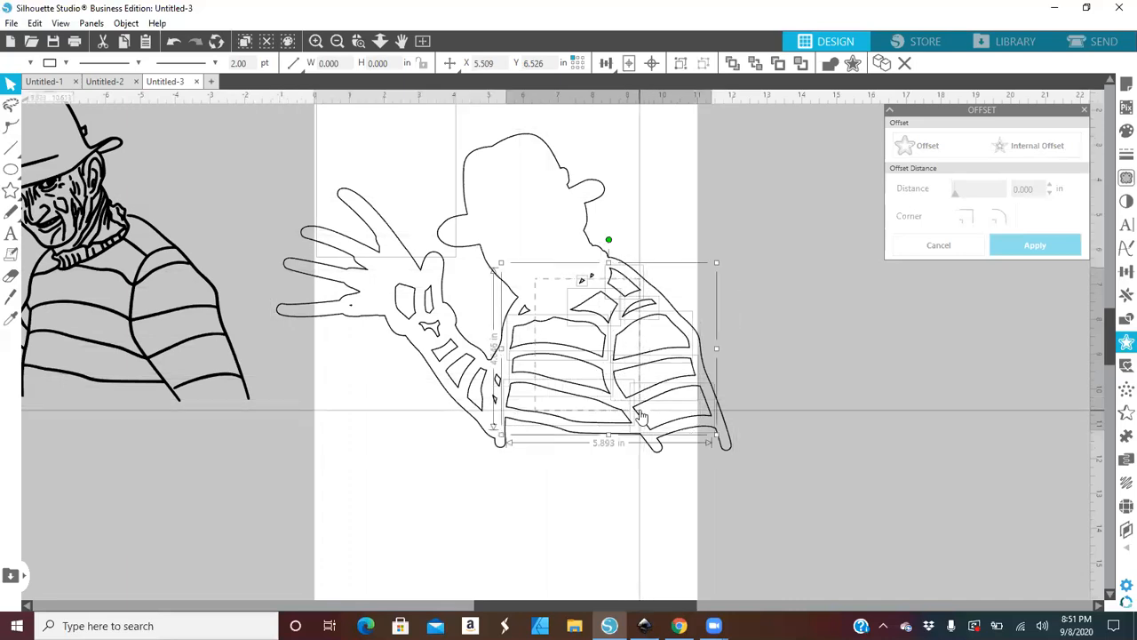
key("Delete")
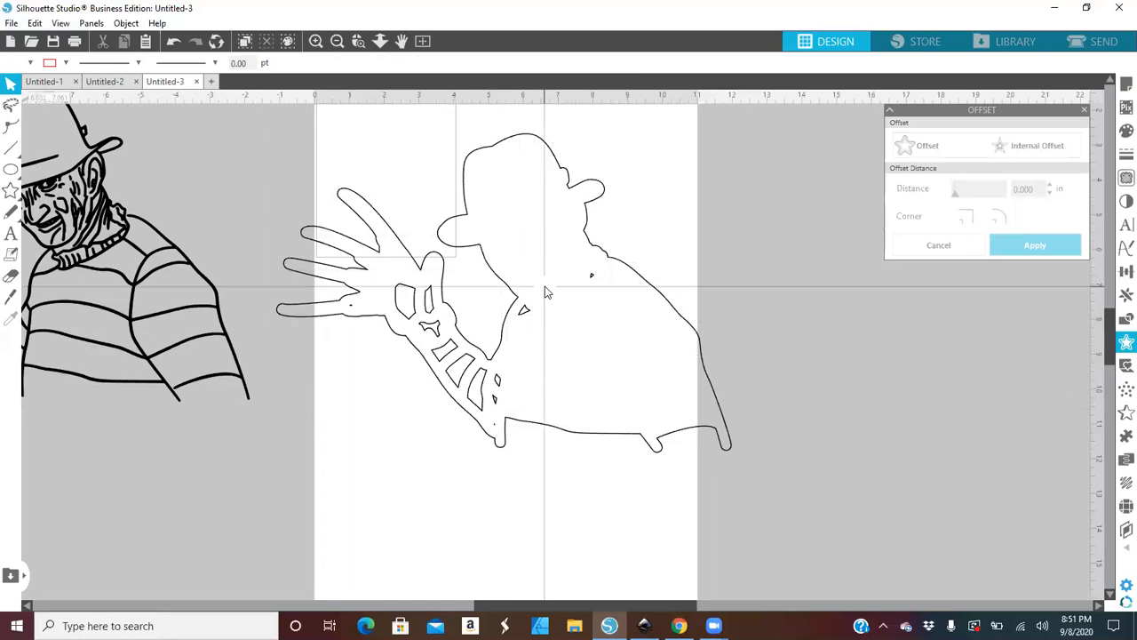
left_click(594, 277)
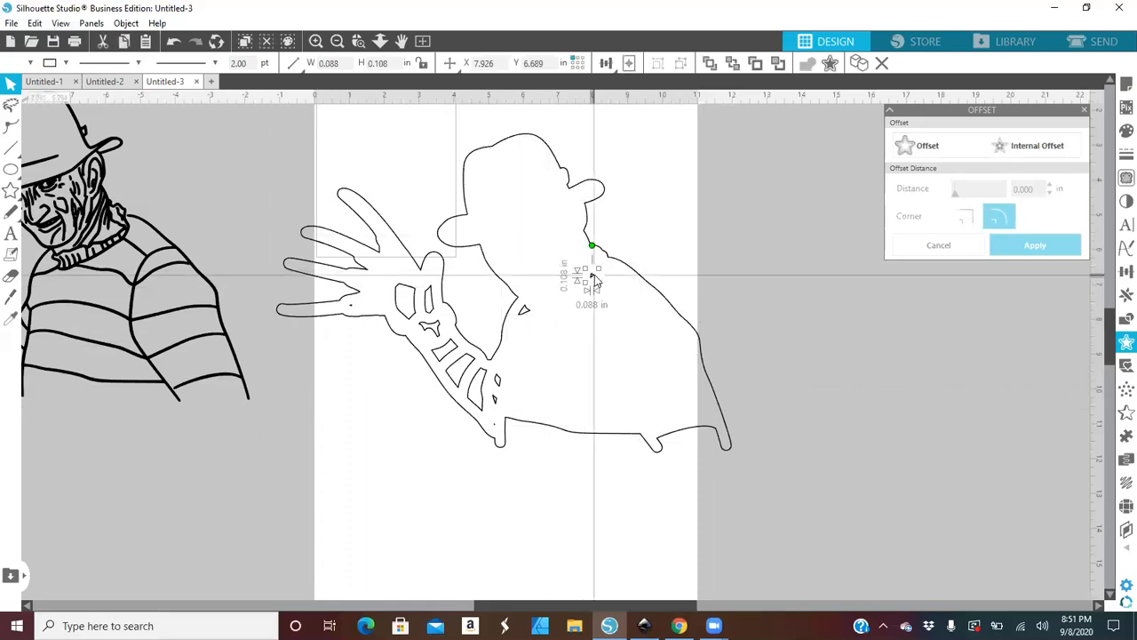
key("Delete")
left_click(525, 309)
key("Delete")
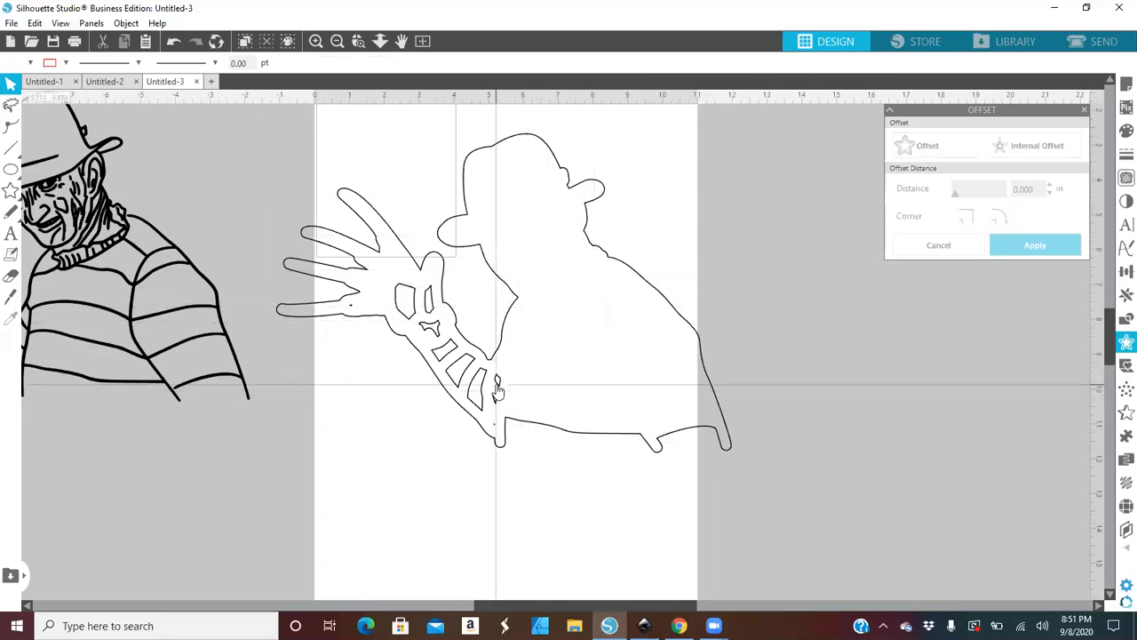
- Delete the small shapes at the armpit and elbow and the stripe contours along the raised arm
left_click(497, 385)
key("Delete")
left_click(494, 398)
key("Delete")
left_click(484, 405)
key("Delete")
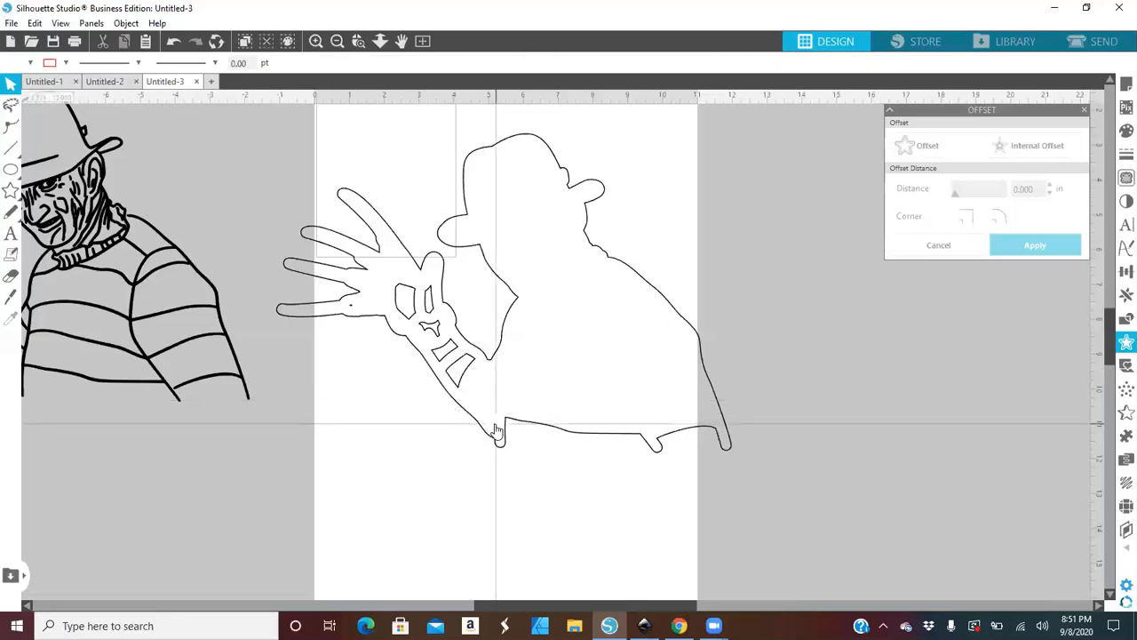
key("Delete")
left_click(462, 378)
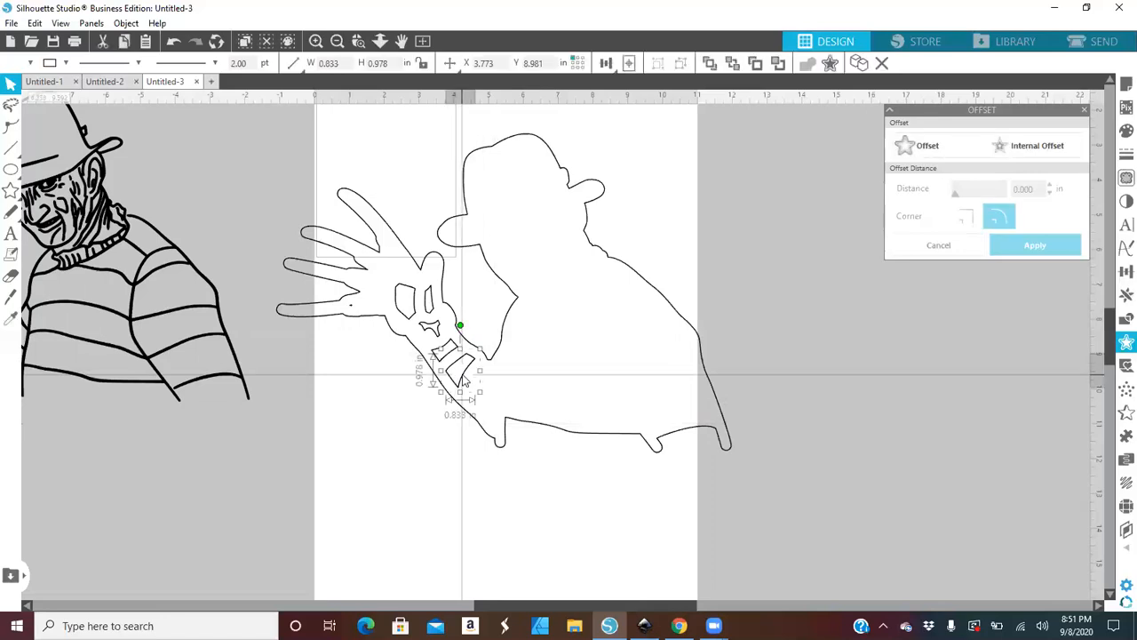
key("Delete")
left_click(443, 358)
key("Delete")
- Delete the remaining inner contours at the wrist, thumb and palm and the tiny speck near the lowest claw
left_click(431, 354)
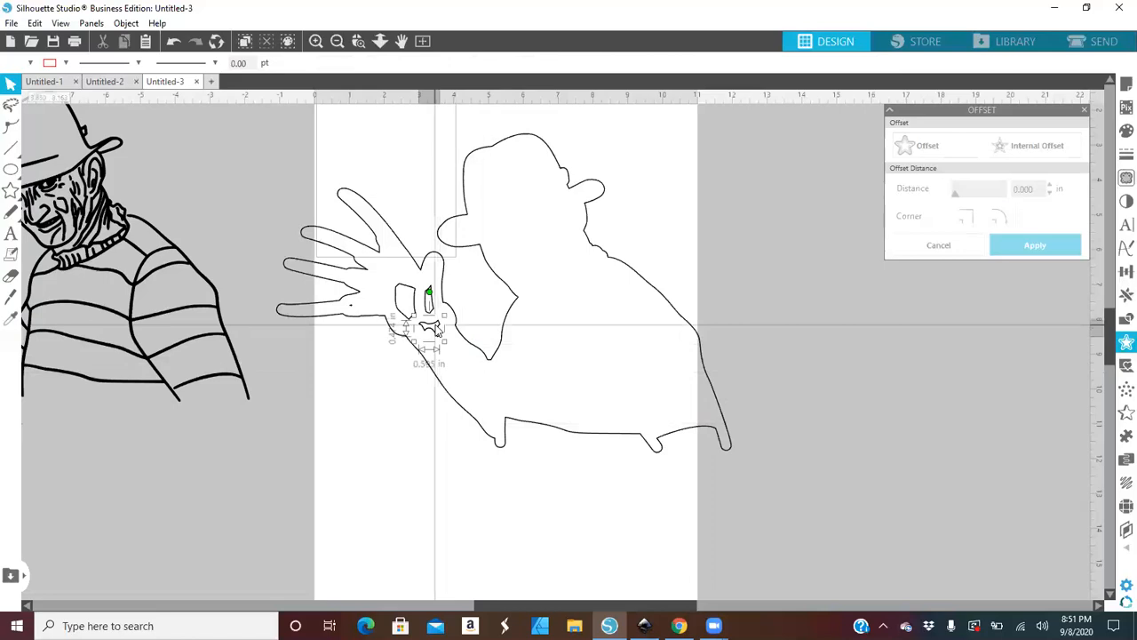
key("Delete")
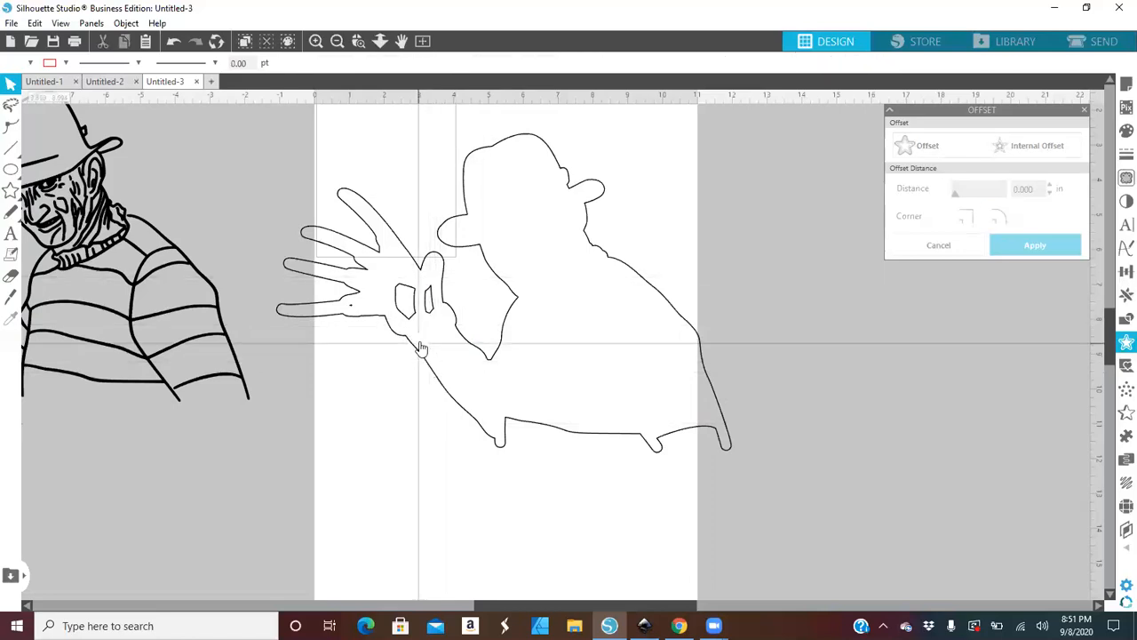
left_click(428, 313)
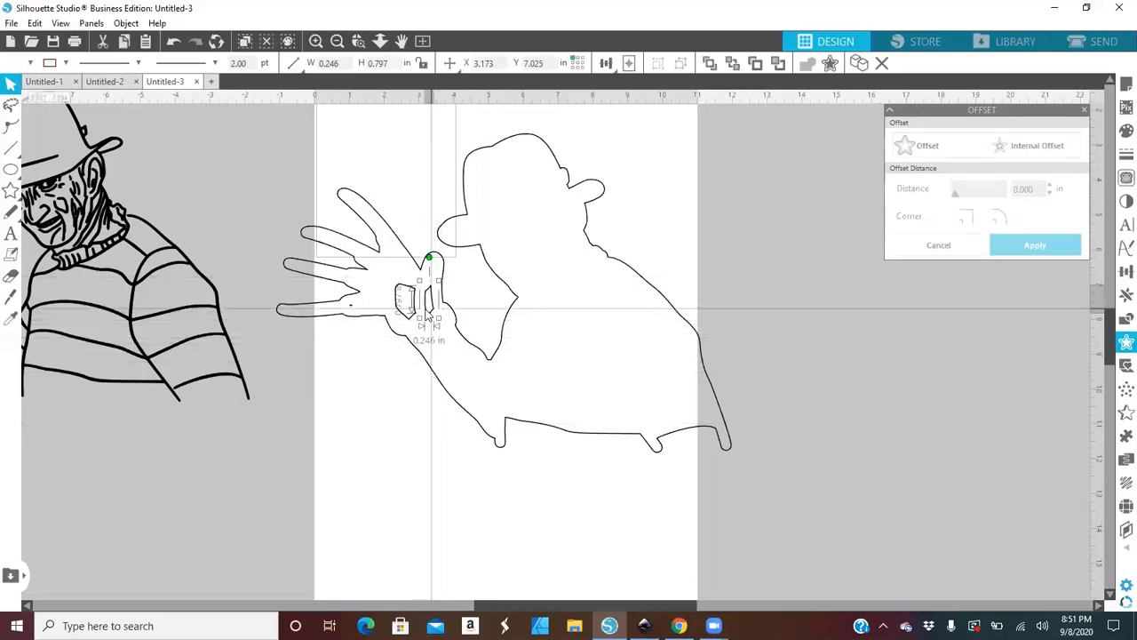
key("Delete")
left_click(411, 318)
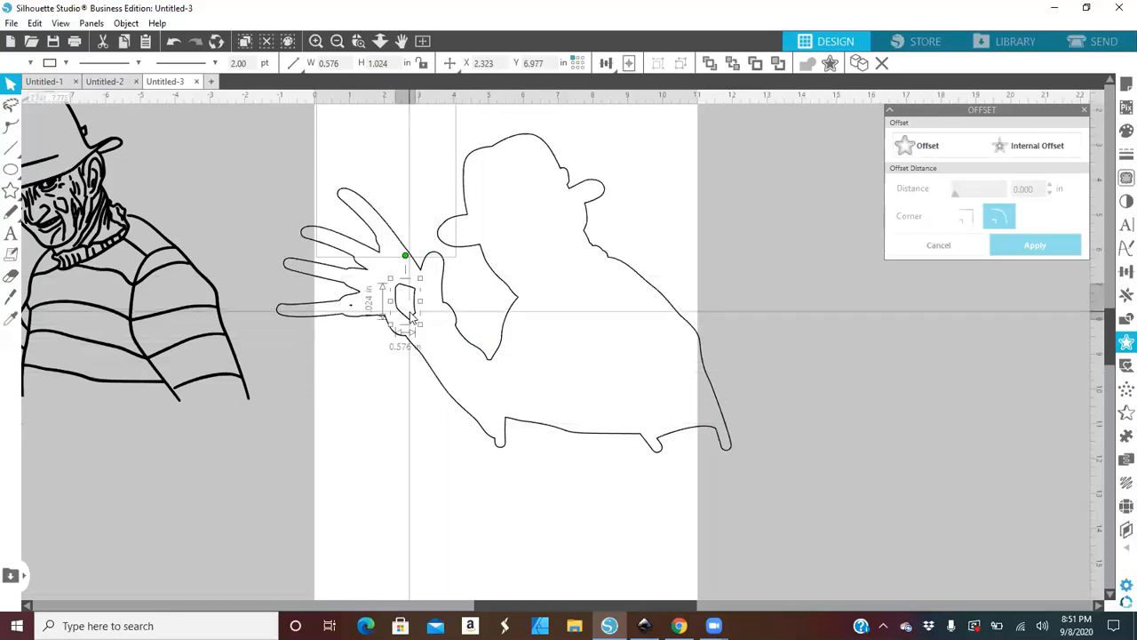
key("Delete")
left_click(351, 308)
key("Delete")
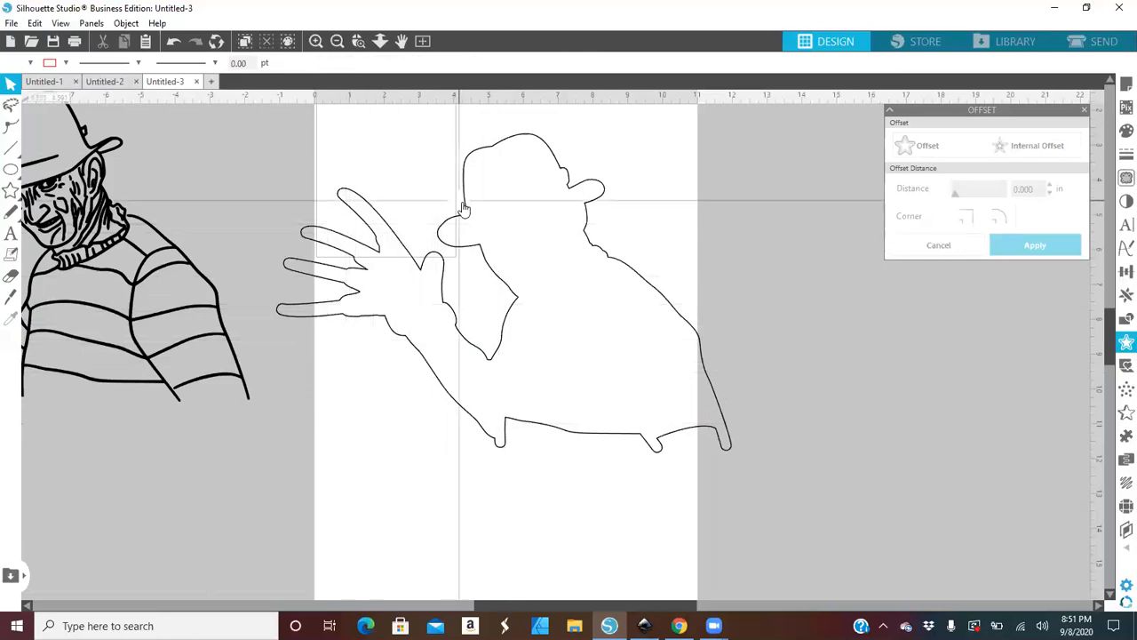
- Reposition the emptied outline on the page at about X -1.45 in, Y 2.86 in
left_click_drag(465, 209, 640, 259)
left_click_drag(598, 189, 451, 213)
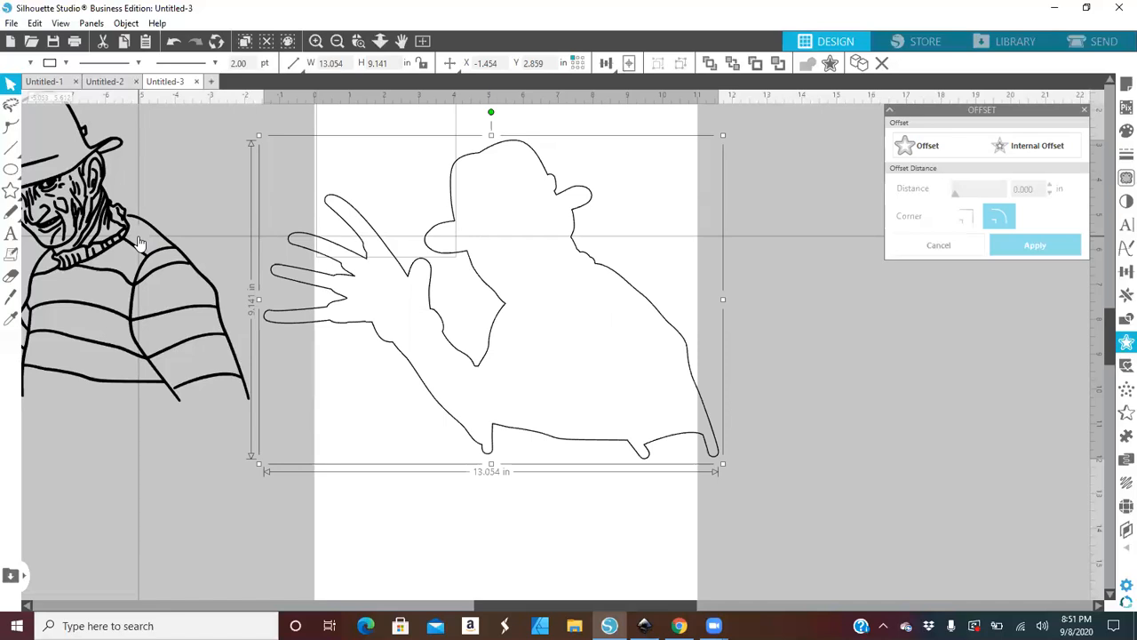
- Move the line drawing closer to the page and shift the empty outline to about X 0.12 in, Y 3.21 in
mouse_move(139, 242)
left_mouse_down()
mouse_move(205, 272)
mouse_move(184, 248)
left_mouse_up()
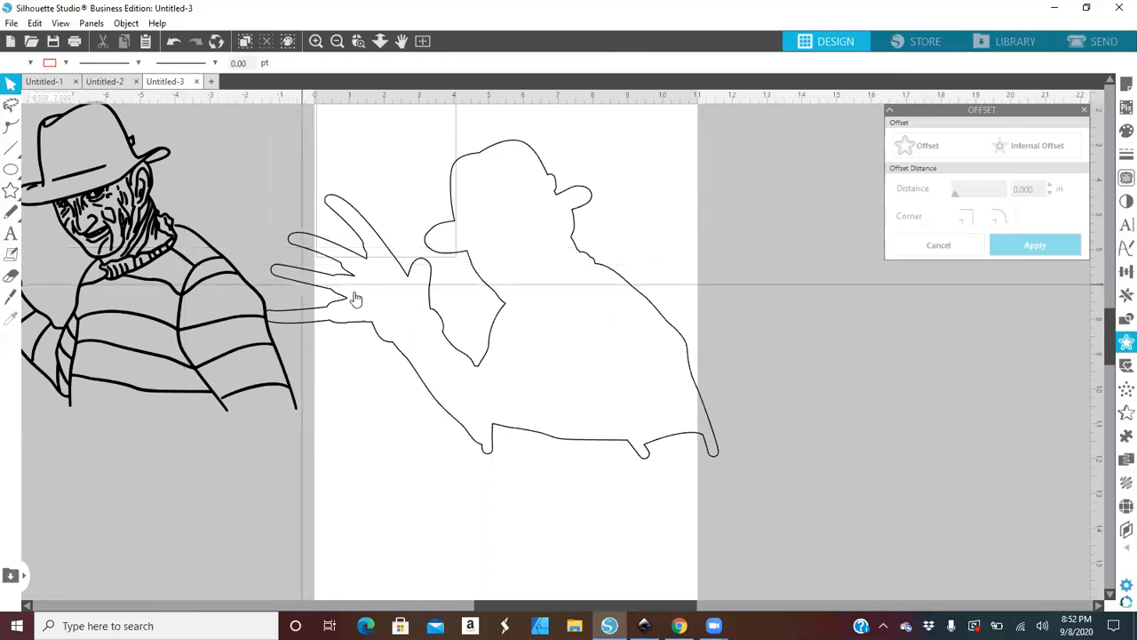
mouse_move(369, 301)
left_mouse_down()
mouse_move(380, 272)
mouse_move(386, 302)
left_mouse_up()
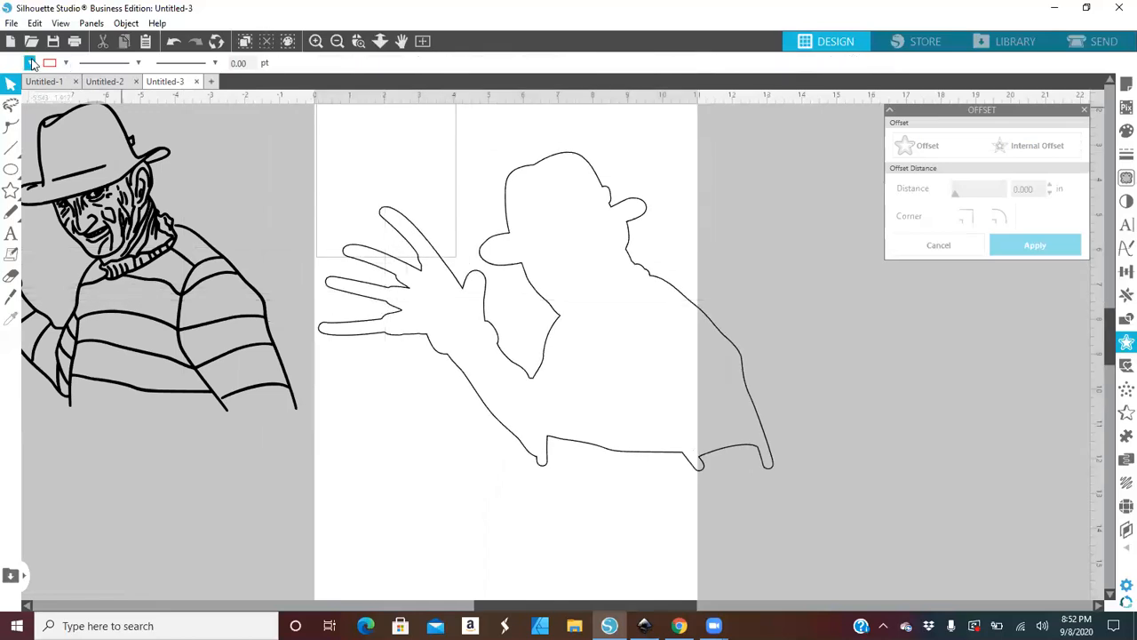
- Set the line colour of the empty figure outline to blue-violet
left_click(31, 64)
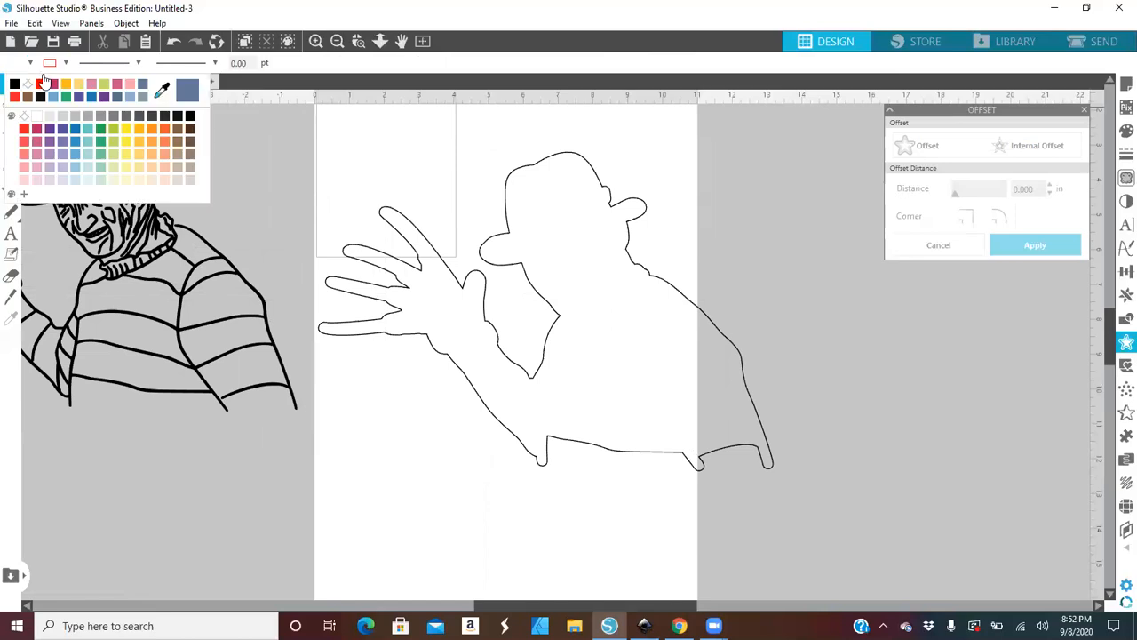
left_click(77, 97)
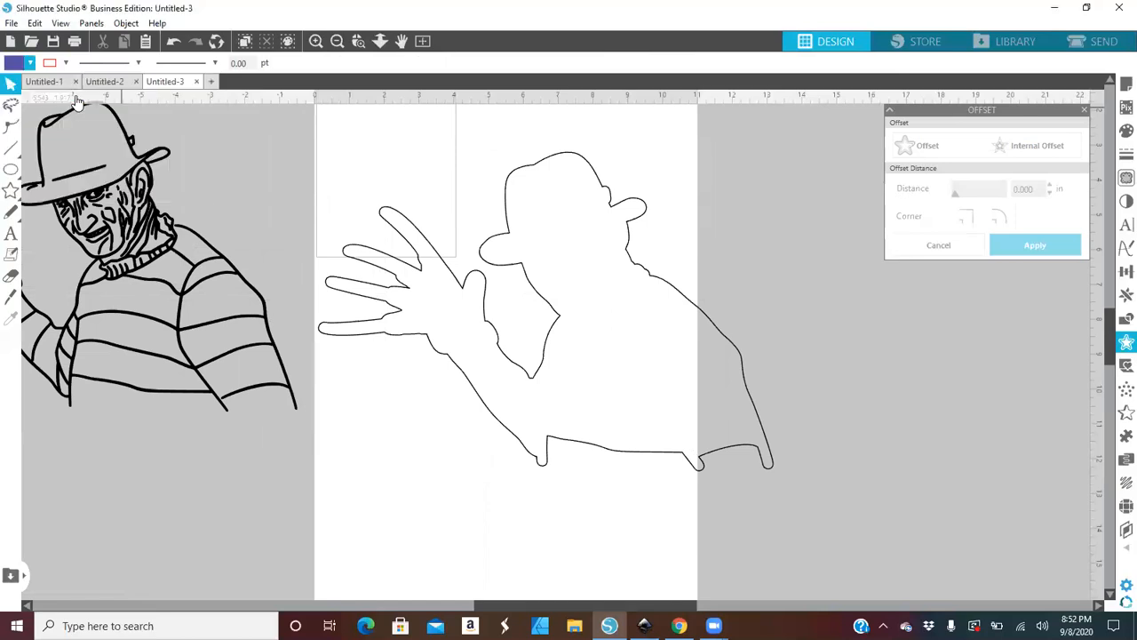
left_click(518, 259)
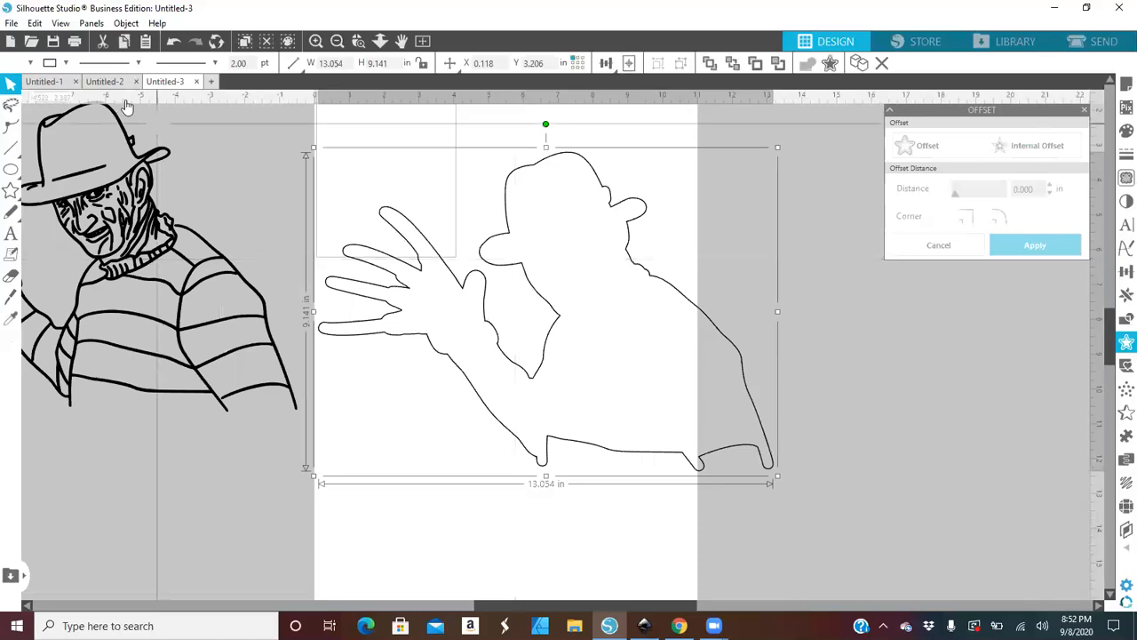
left_click(29, 64)
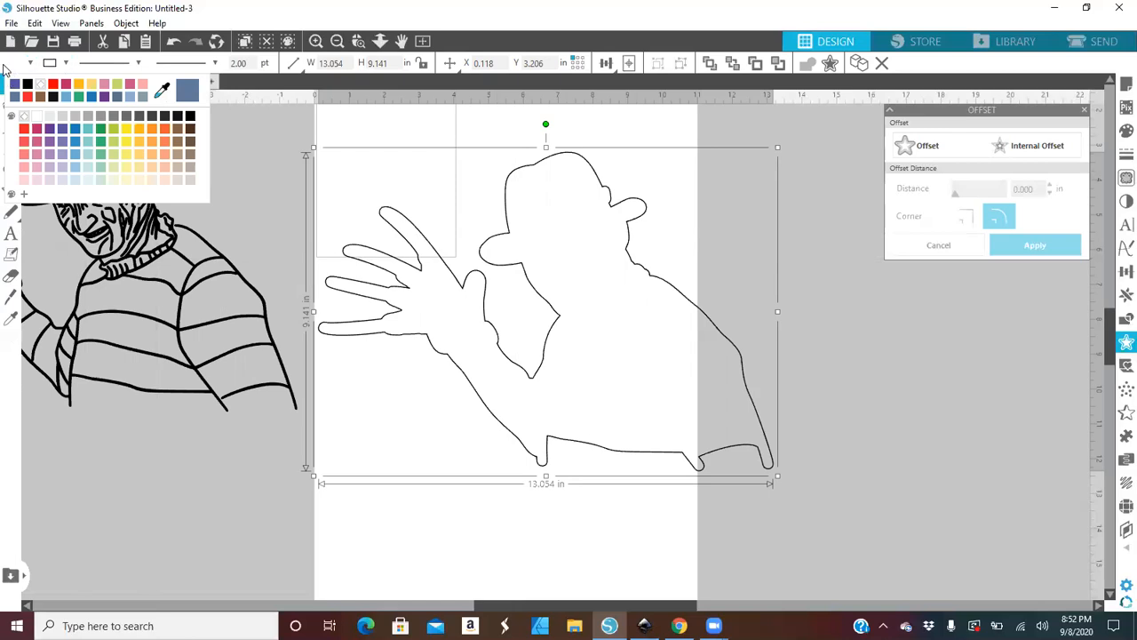
left_click(65, 65)
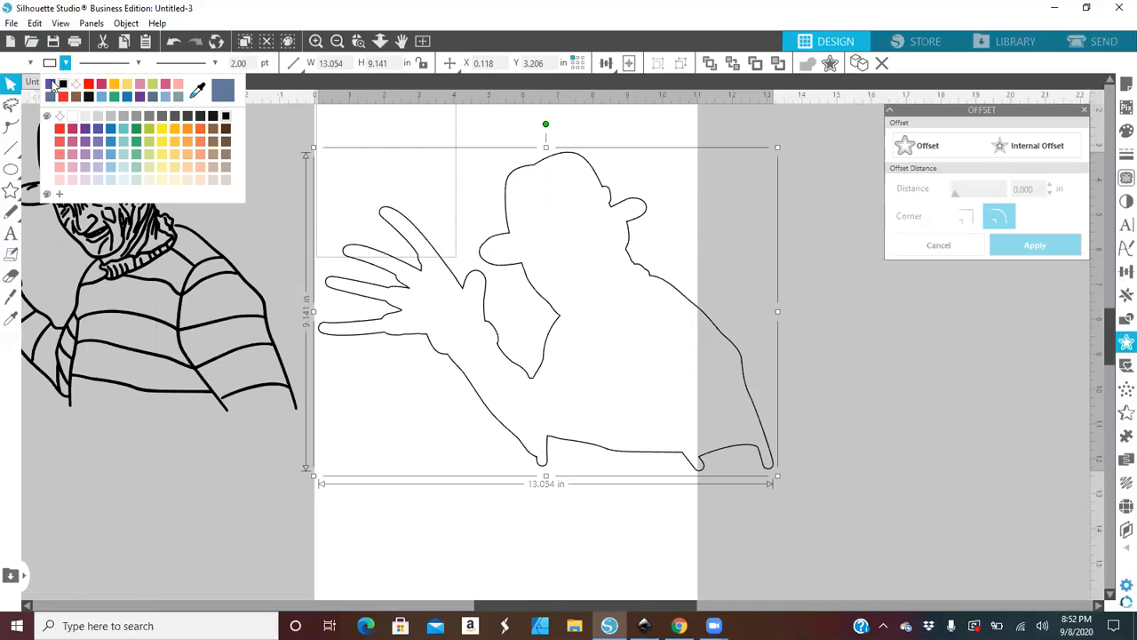
left_click(52, 84)
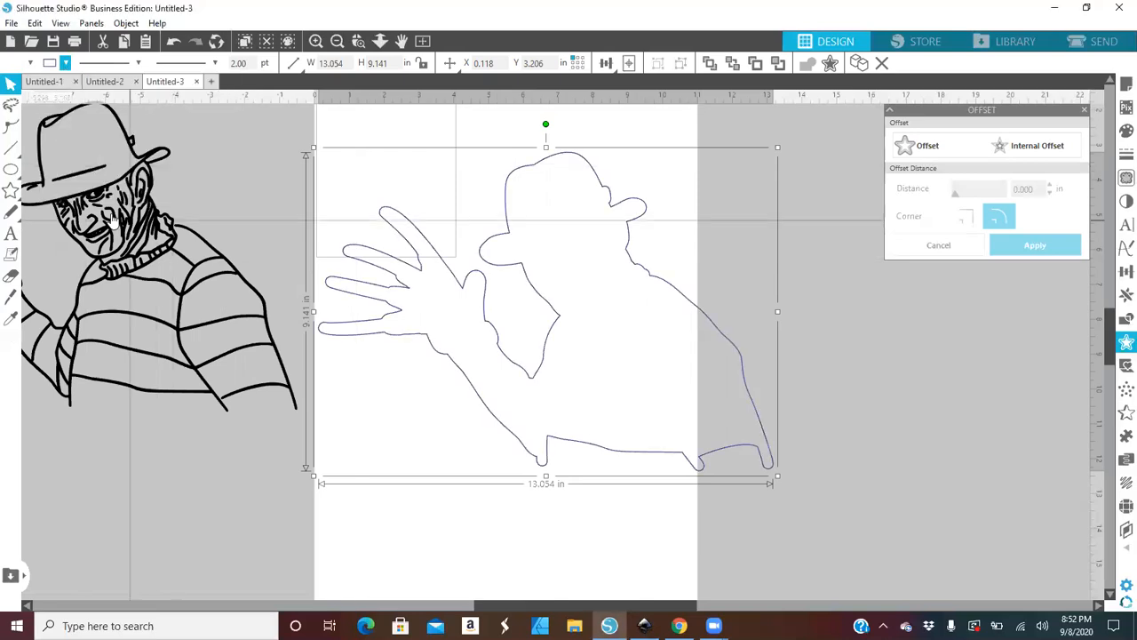
- Fit the black line drawing inside the blue-violet outline and group the two together
mouse_move(109, 222)
left_mouse_down()
mouse_move(549, 231)
mouse_move(544, 251)
mouse_move(584, 265)
mouse_move(582, 275)
left_mouse_up()
left_click(228, 197)
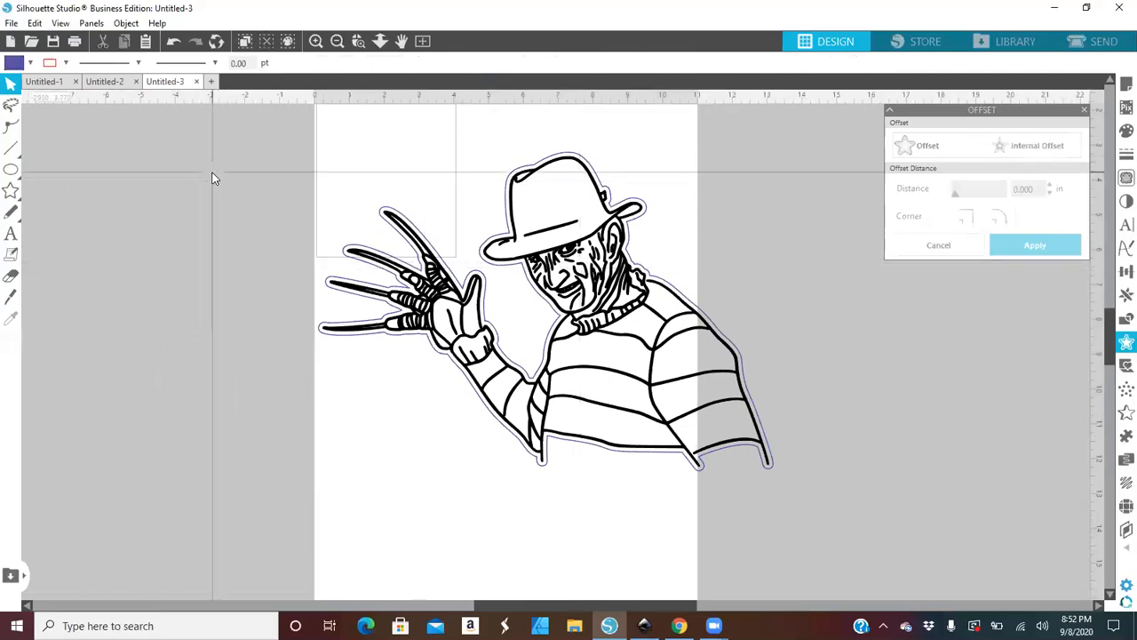
mouse_move(213, 178)
left_mouse_down()
mouse_move(279, 190)
mouse_move(679, 339)
mouse_move(788, 414)
left_mouse_up()
right_click(659, 378)
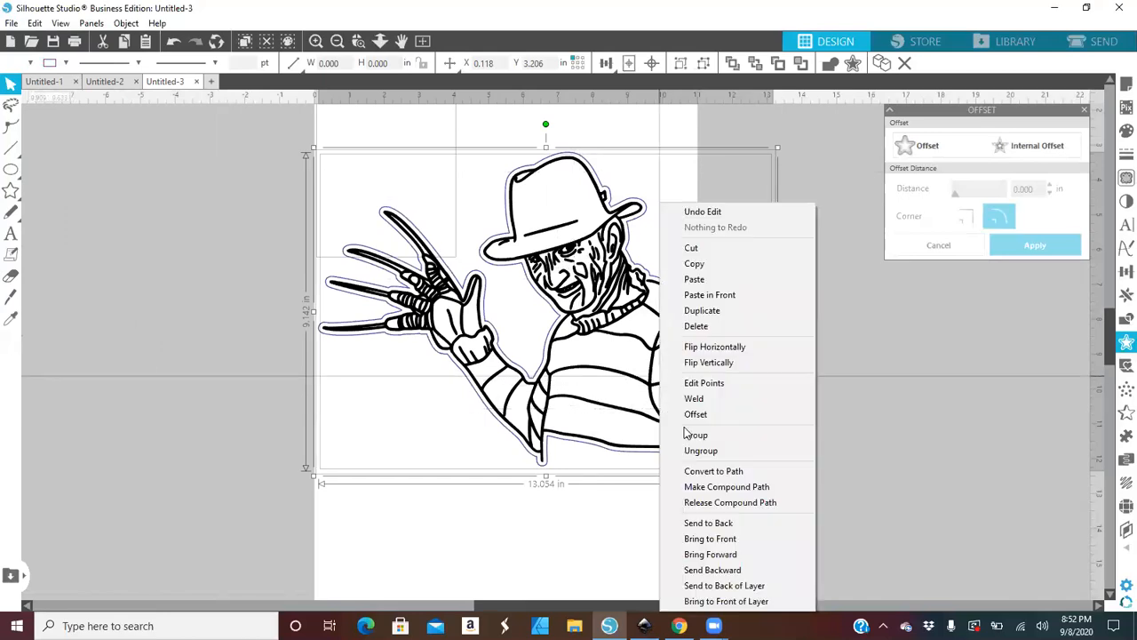
left_click(694, 434)
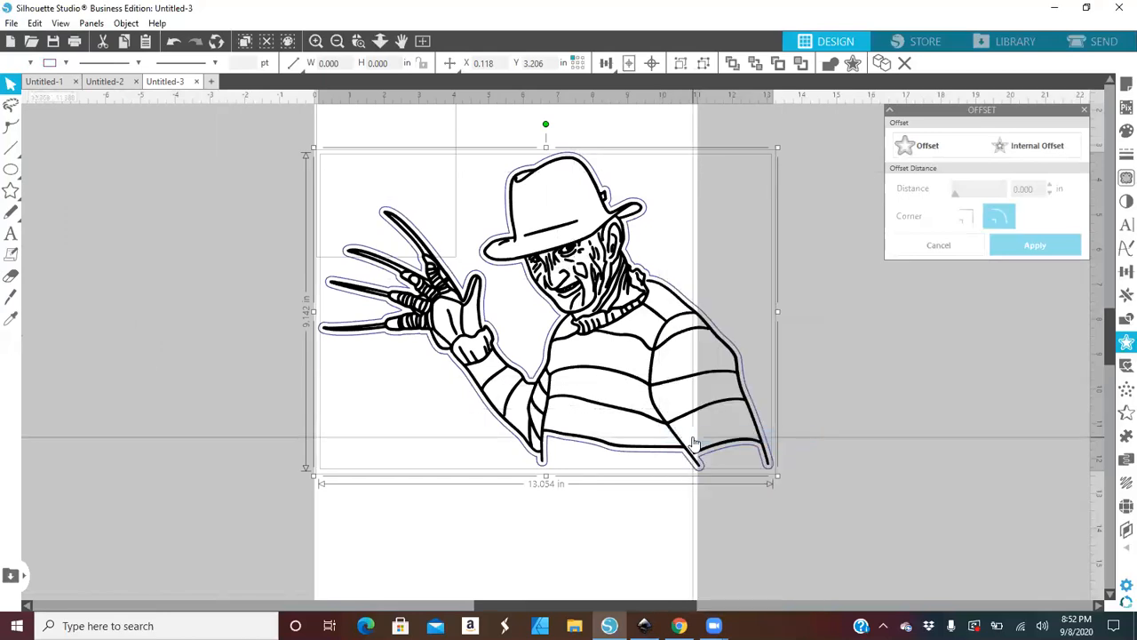
- Scale the grouped figure down proportionally to about 5.79 × 4.05 in
left_click(435, 302)
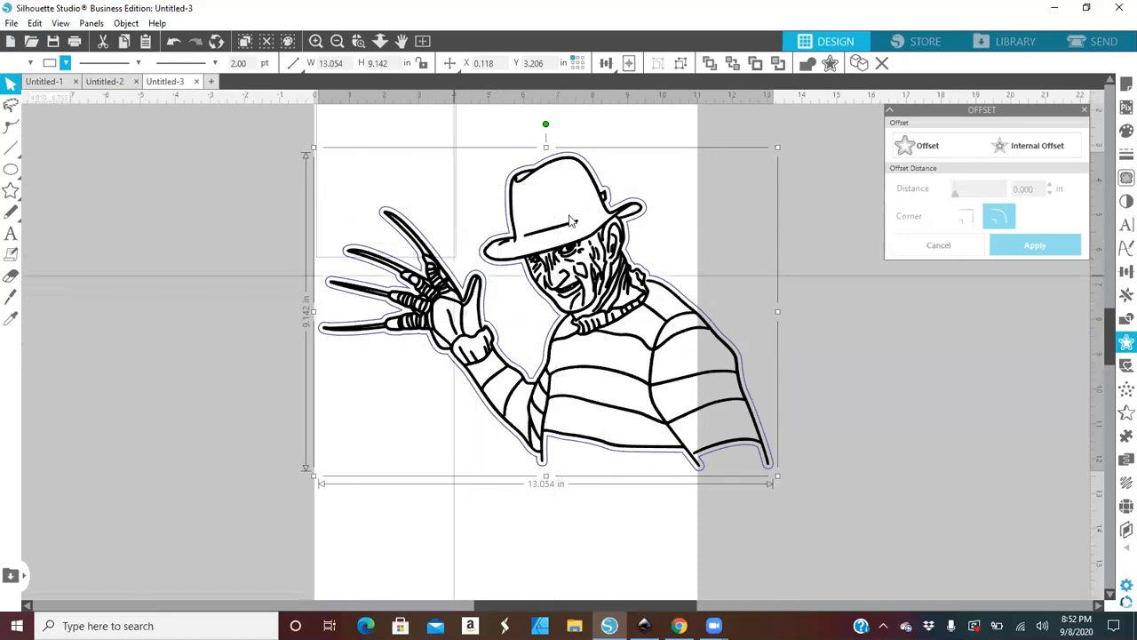
left_click(812, 231)
left_click_drag(518, 225, 474, 224)
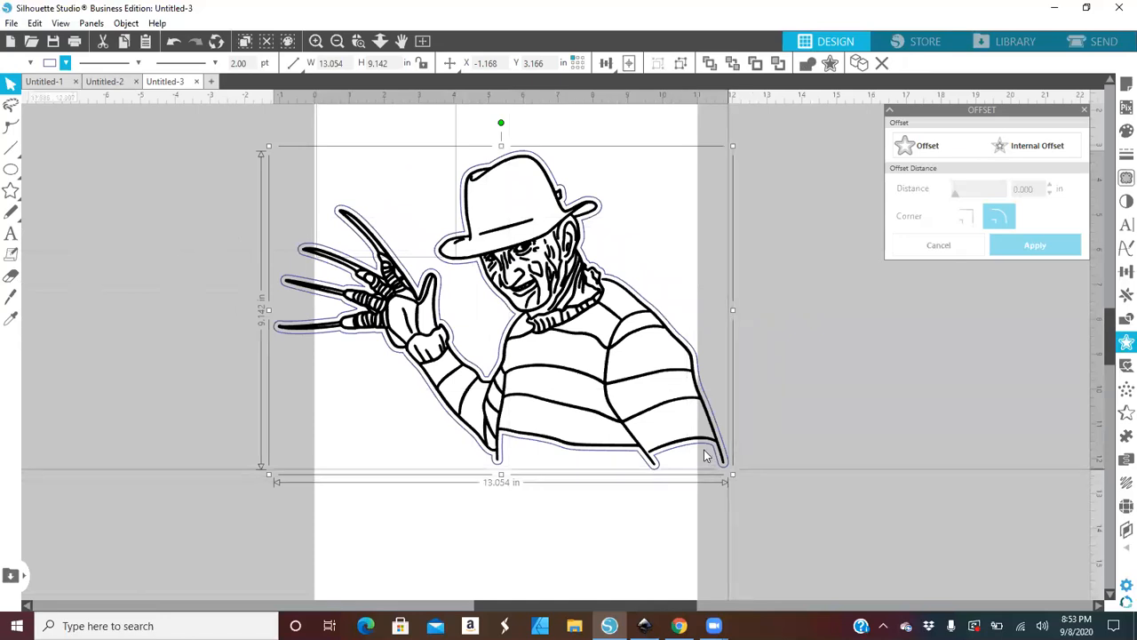
left_click_drag(727, 471, 670, 435)
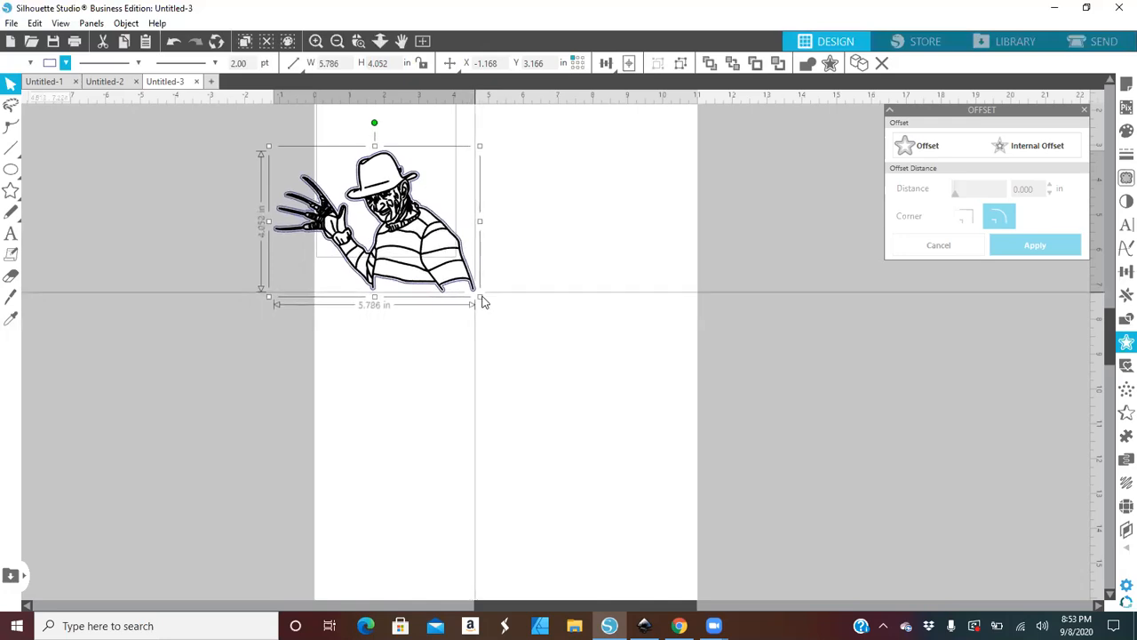
left_click(577, 289)
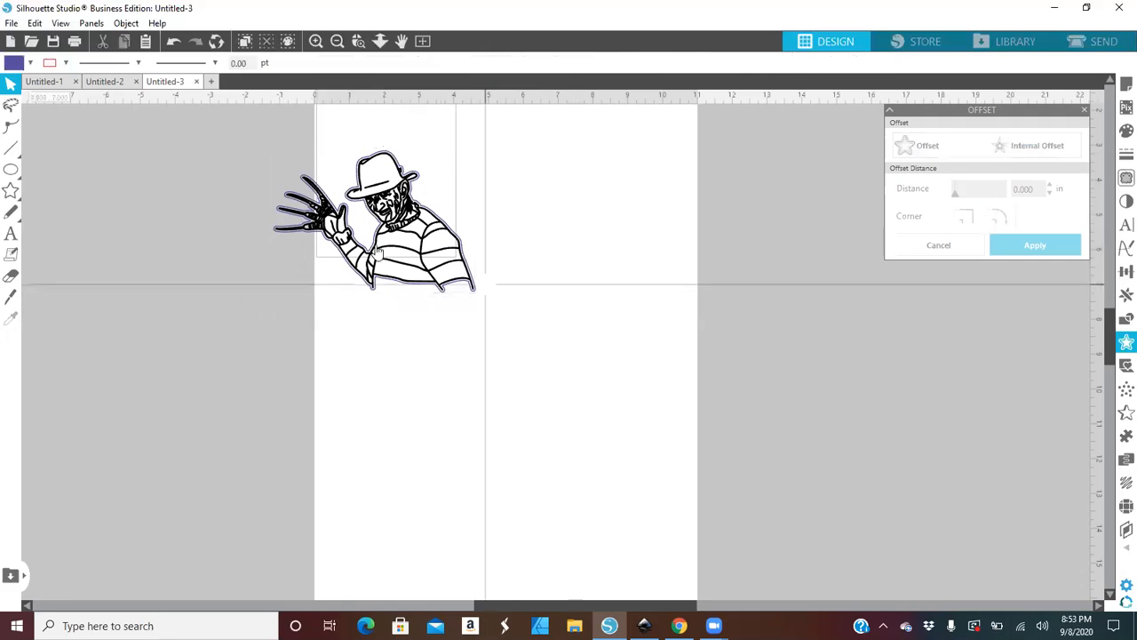
- Move the grouped figure off the page to about X -6.92 in, Y 3.13 in
left_click_drag(440, 271, 244, 313)
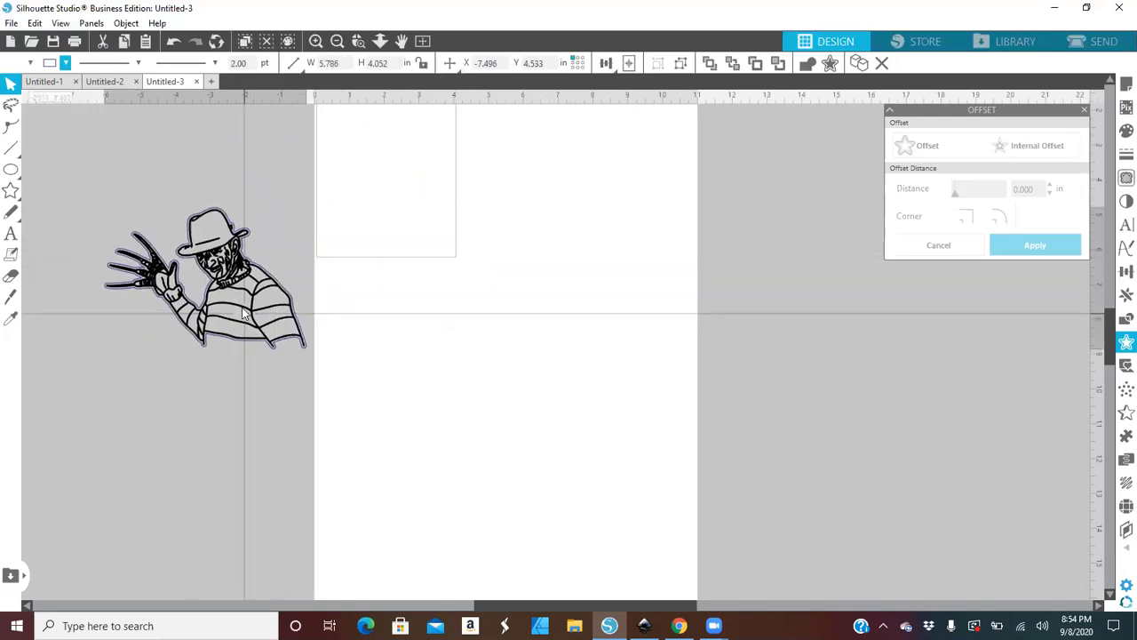
left_click_drag(176, 271, 186, 278)
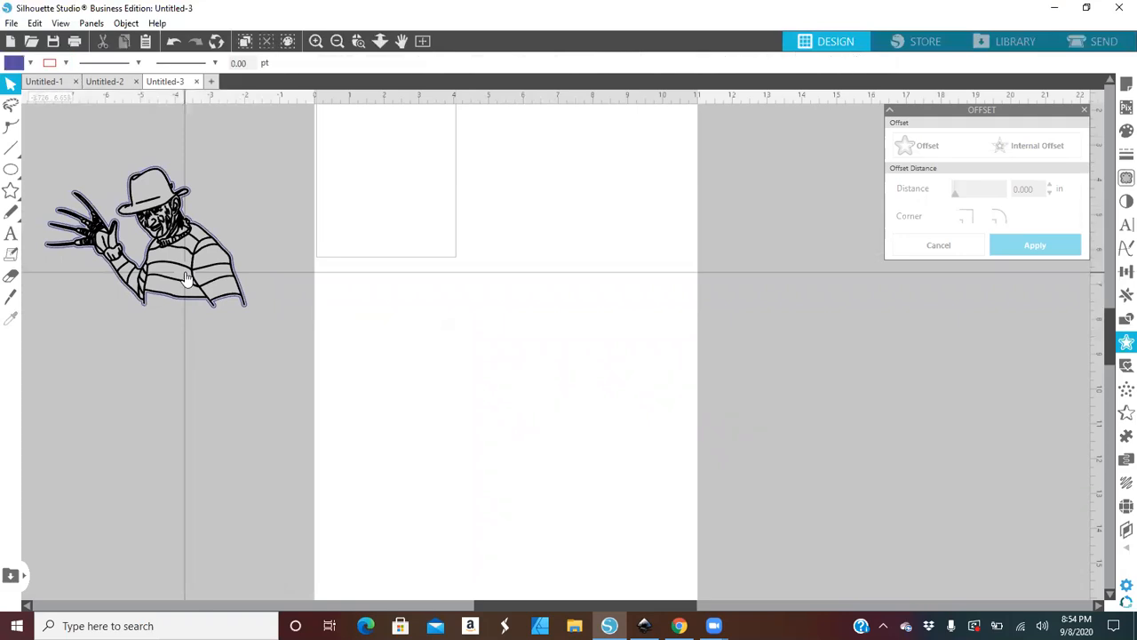
left_click_drag(186, 278, 213, 260)
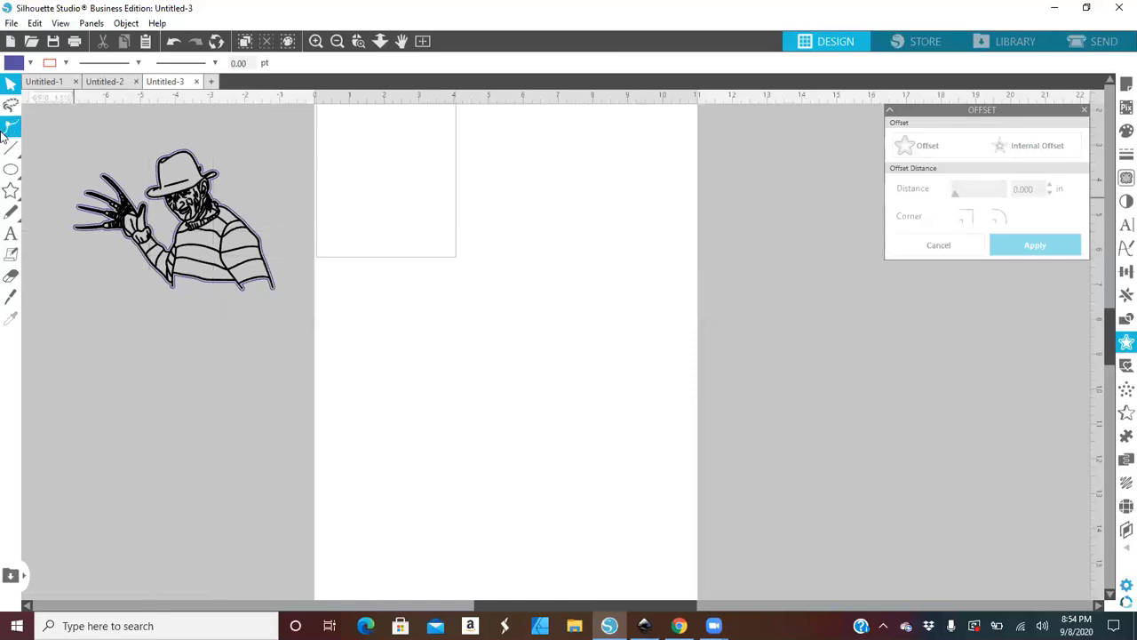
left_click(11, 188)
mouse_move(11, 170)
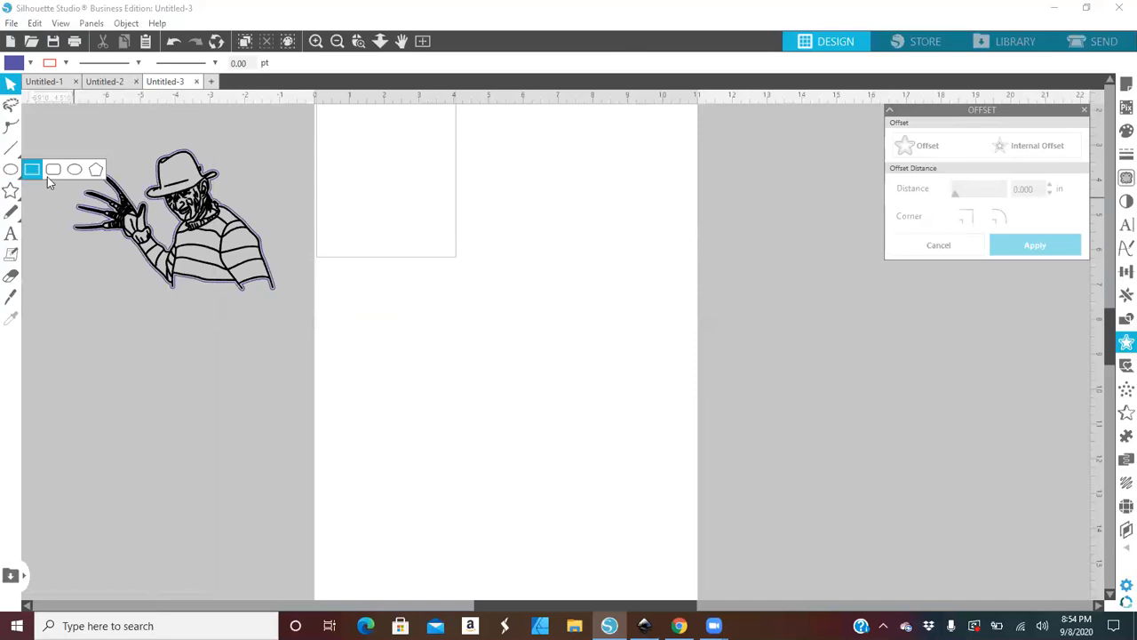
left_click(52, 178)
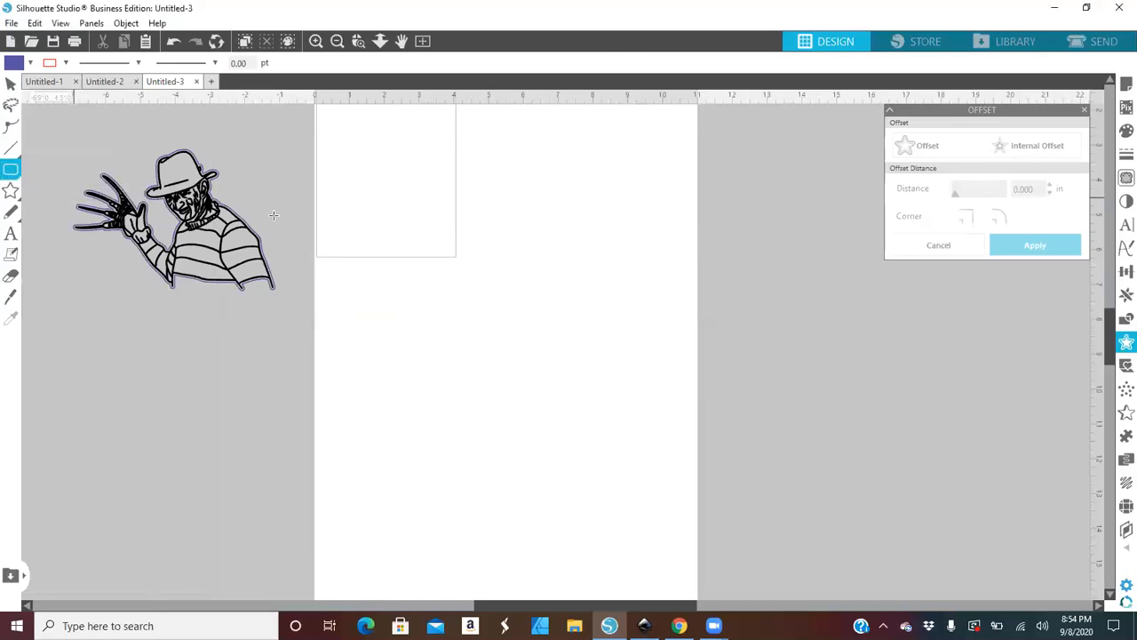
left_click_drag(374, 281, 374, 269)
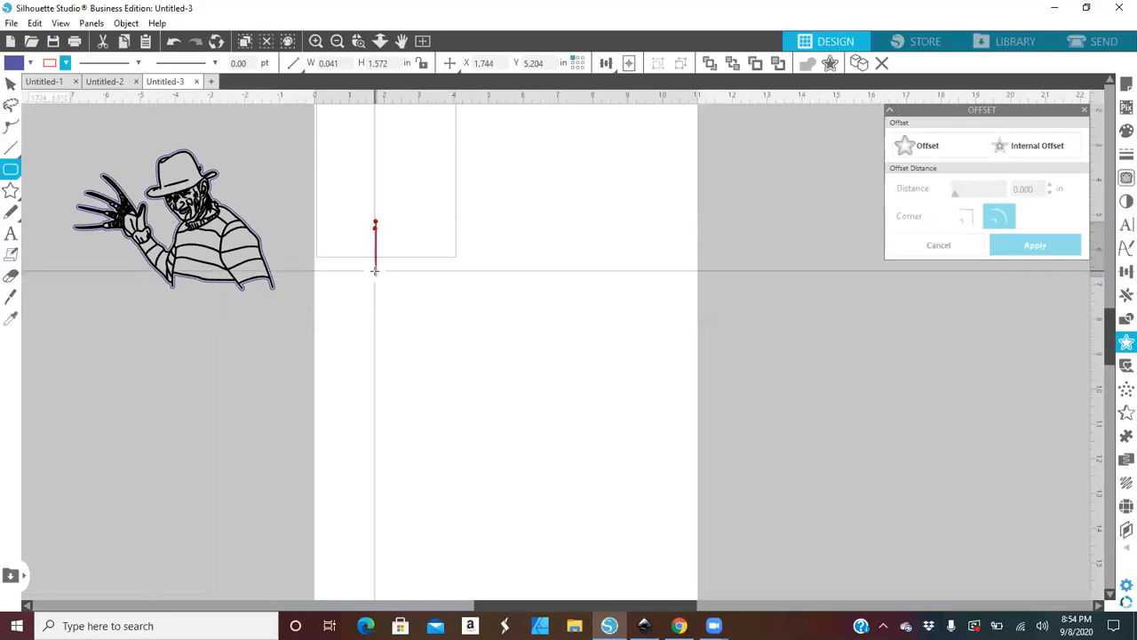
key("Delete")
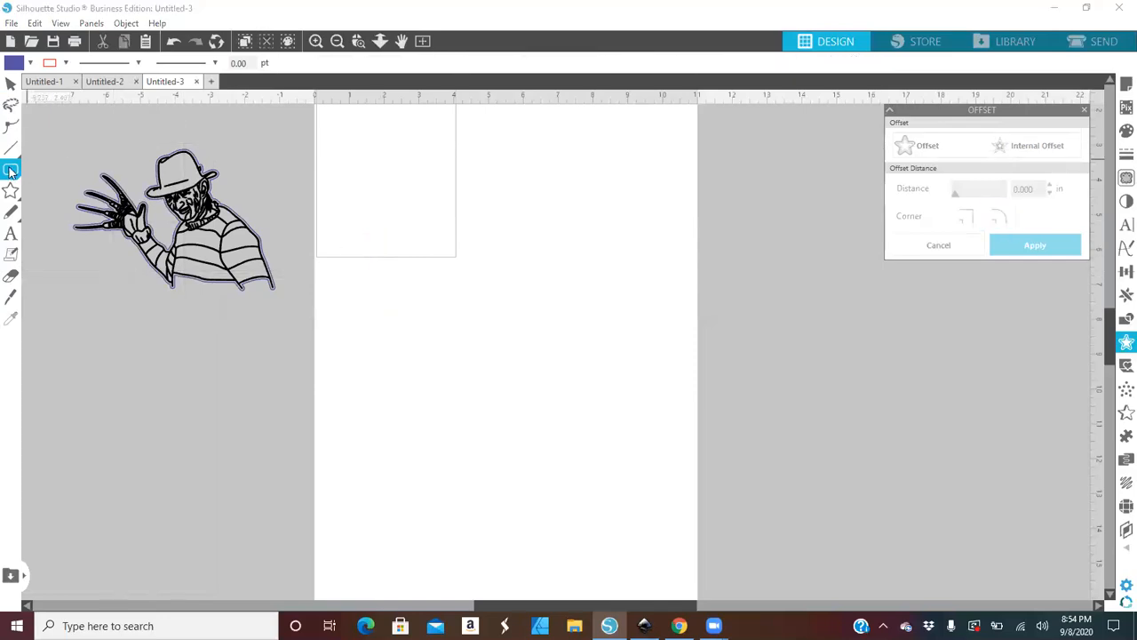
- Draw a rounded rectangle about 6.08 × 3.61 in on the page and make its fill transparent
left_click(10, 170)
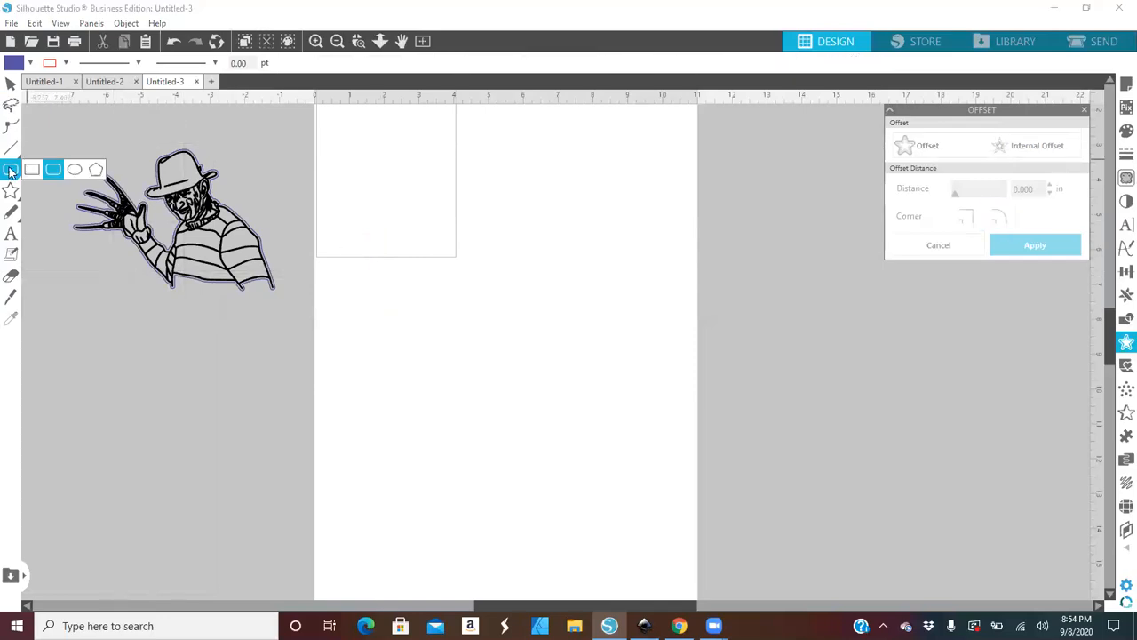
left_click(57, 170)
left_click_drag(375, 217, 587, 344)
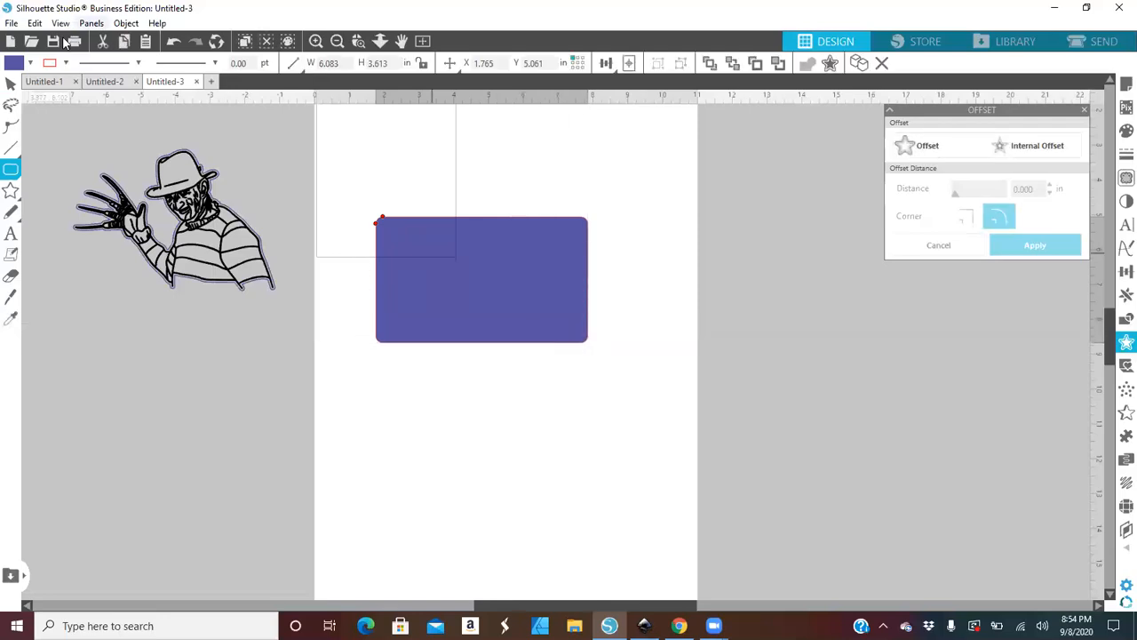
left_click(30, 64)
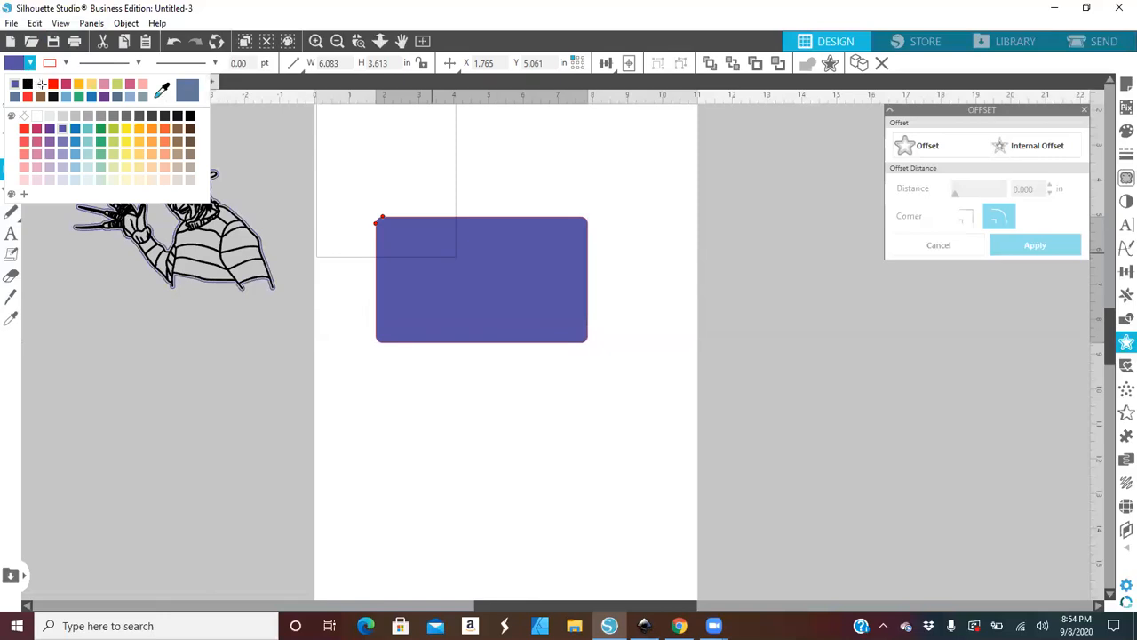
left_click(41, 84)
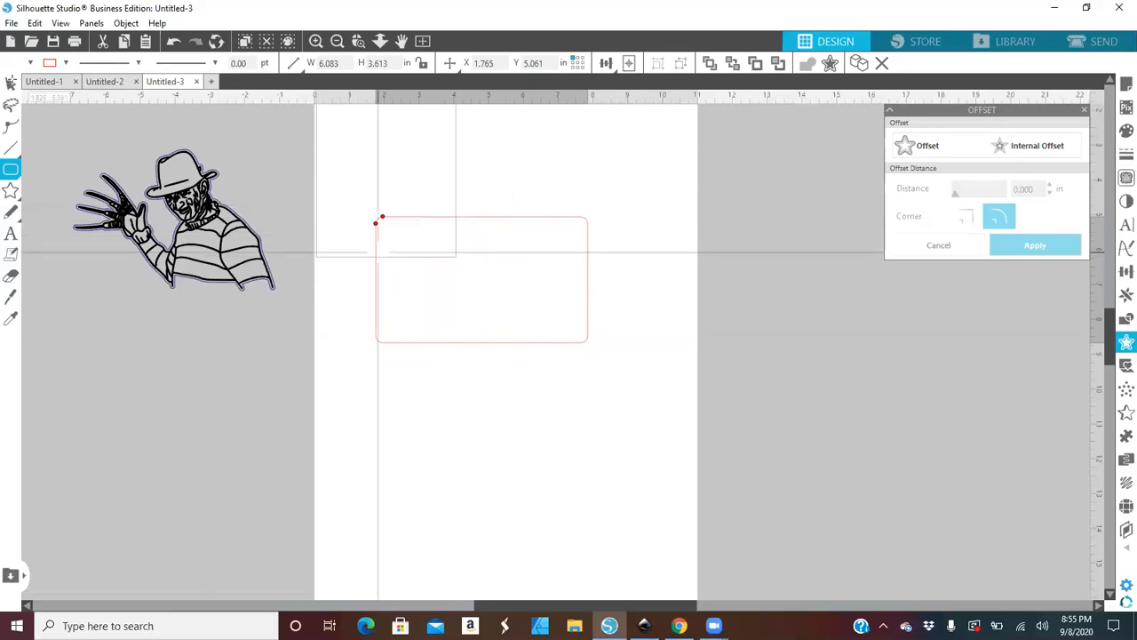
left_click(12, 83)
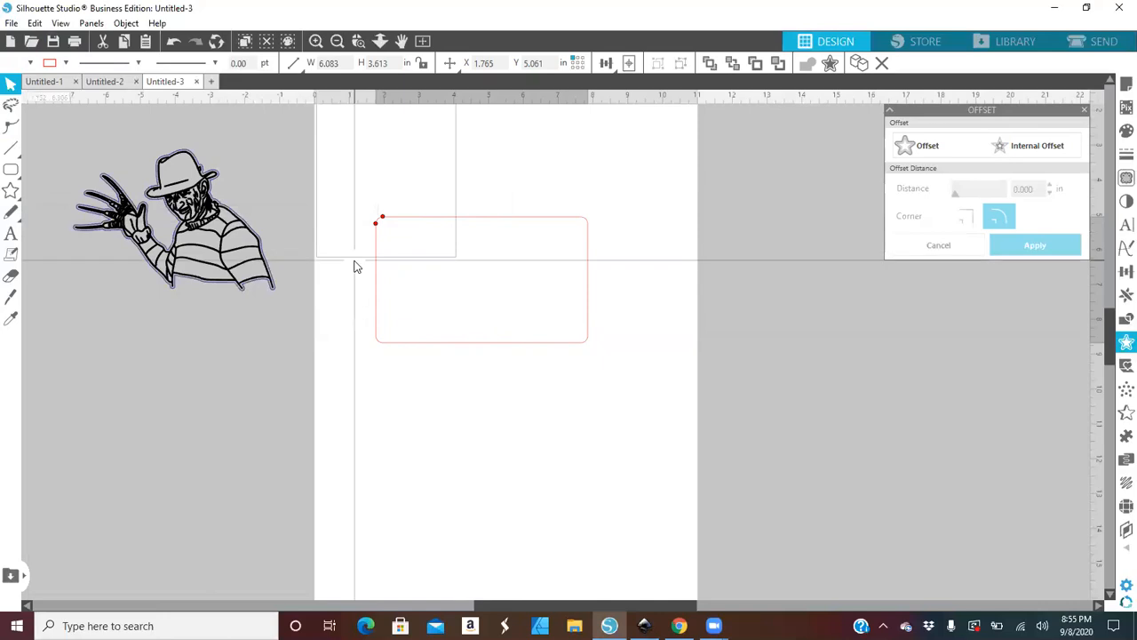
- Change the line colour of the rounded rectangle on the page
left_click(374, 288)
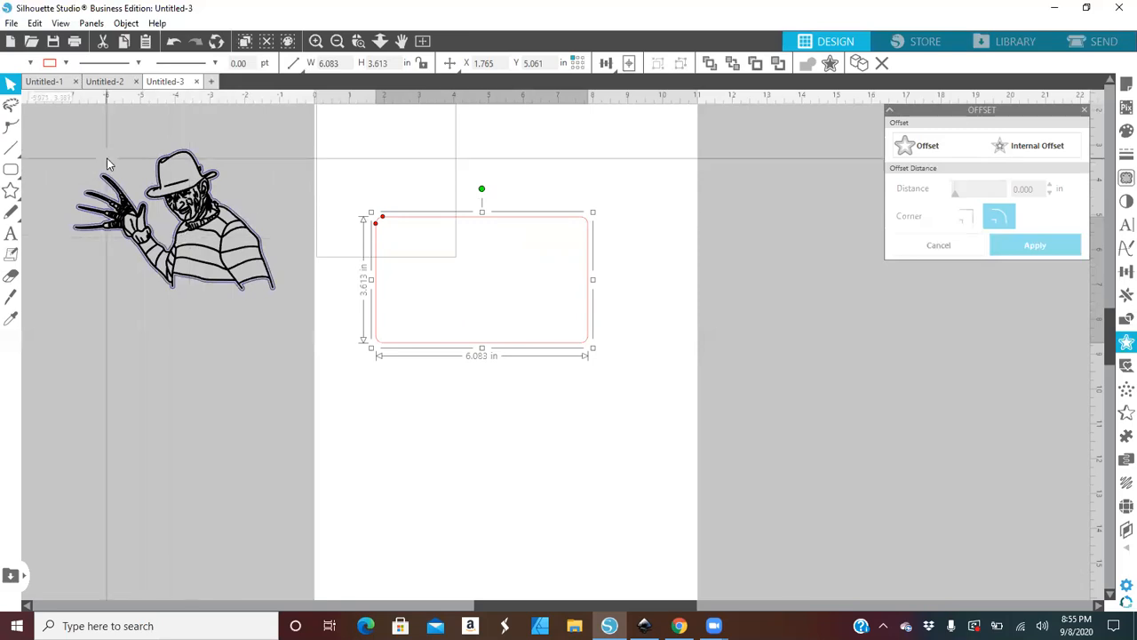
left_click(65, 64)
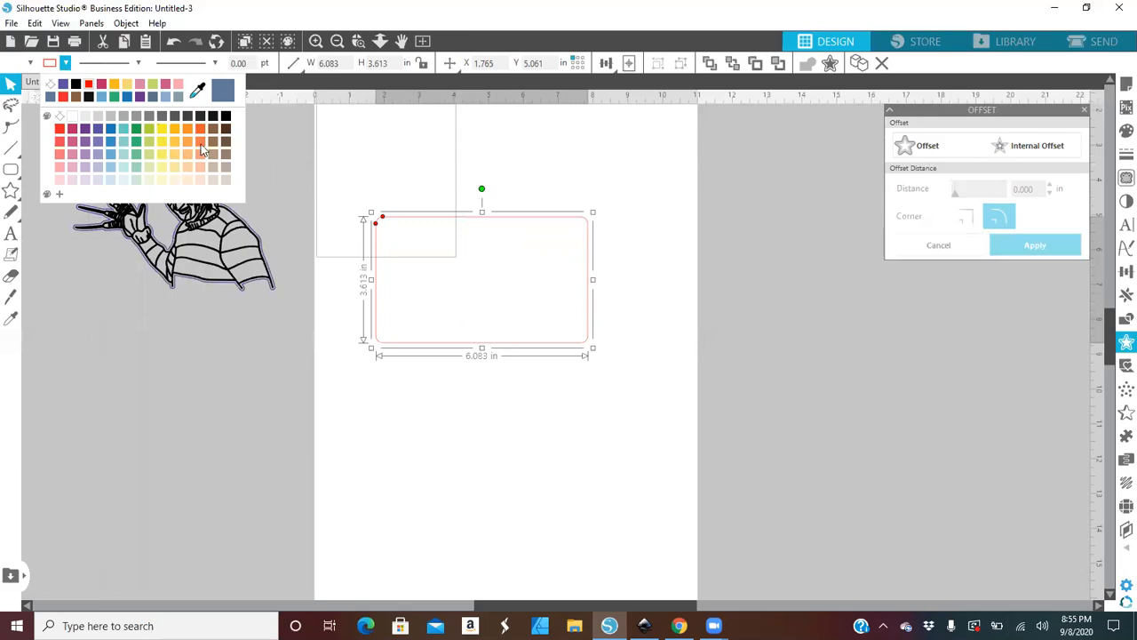
key("Escape")
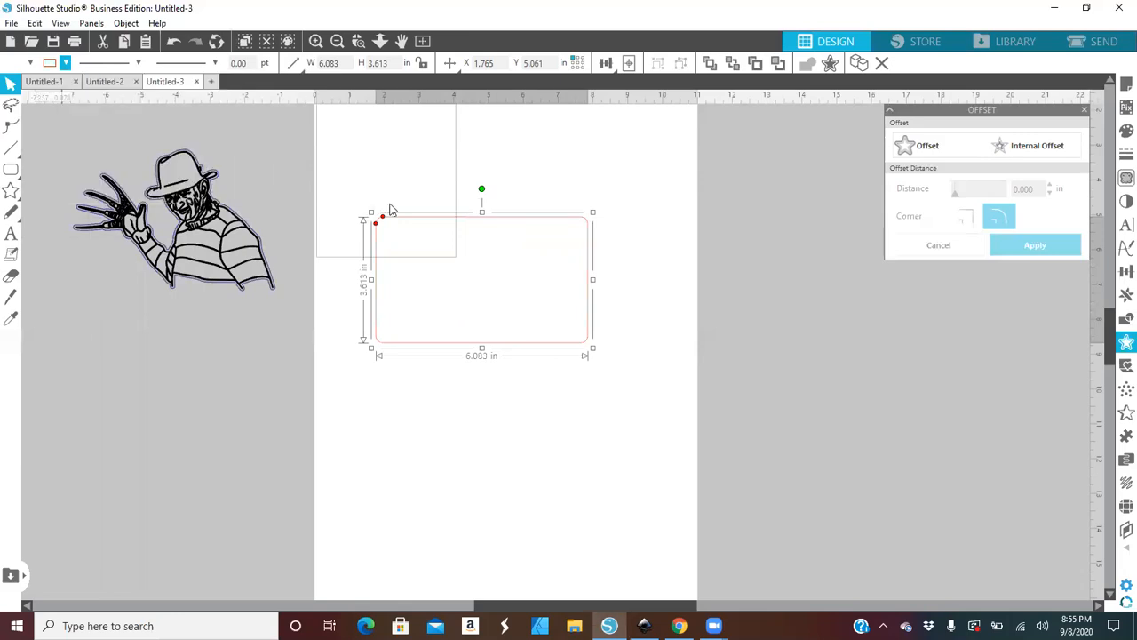
left_click(406, 224)
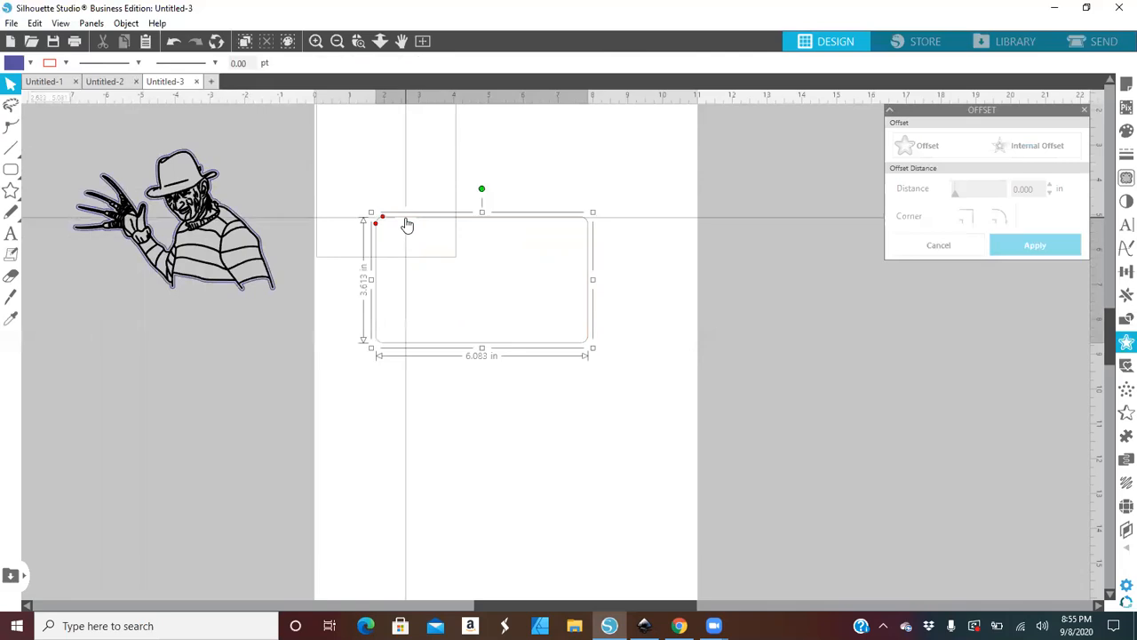
- Set the line thickness of the grouped figure to 1.25 pt
left_click(191, 229)
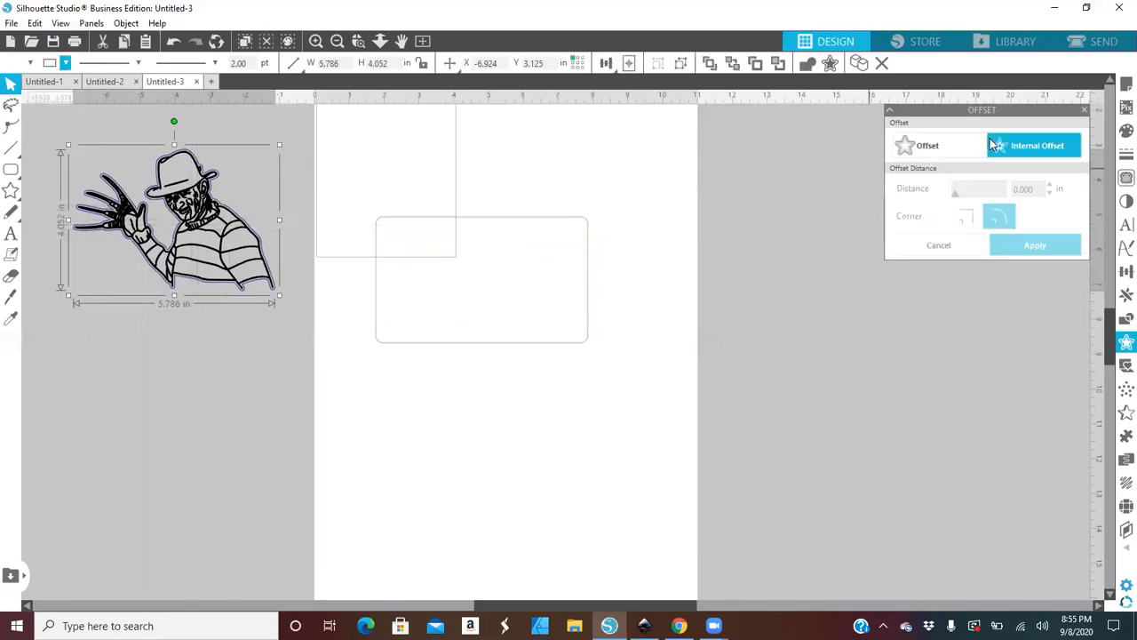
left_click(1121, 156)
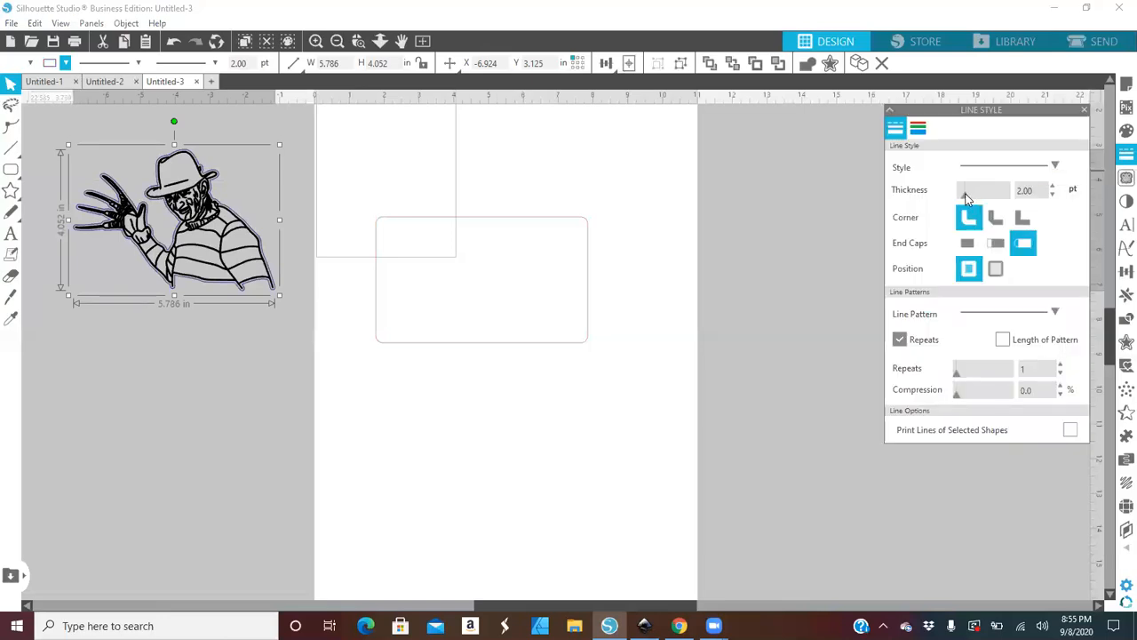
left_click_drag(964, 197, 966, 198)
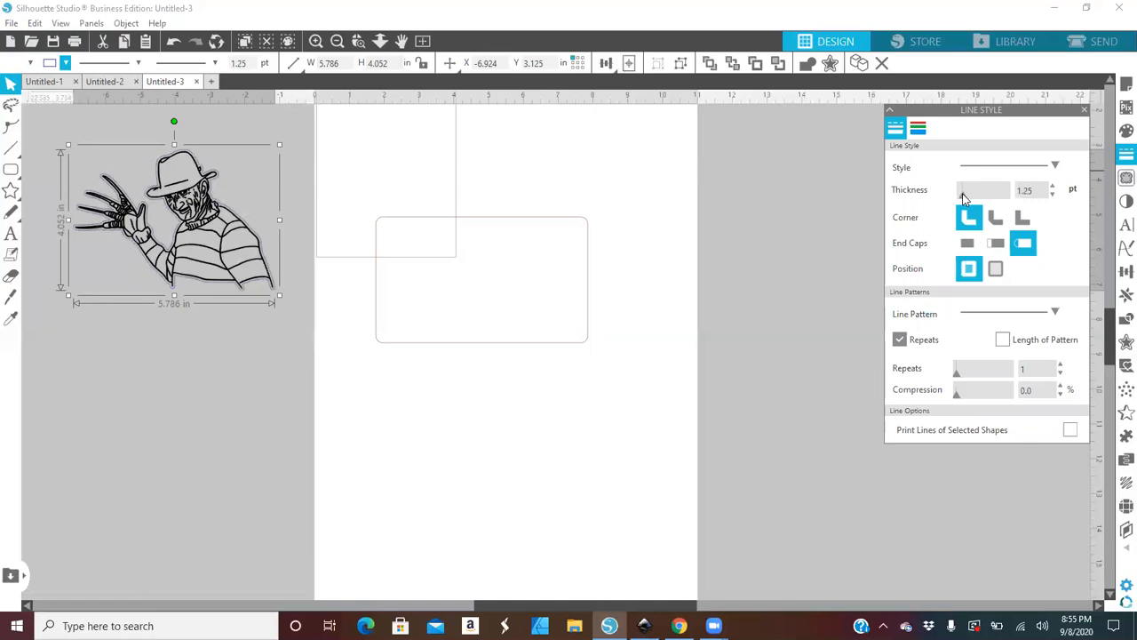
left_click(291, 432)
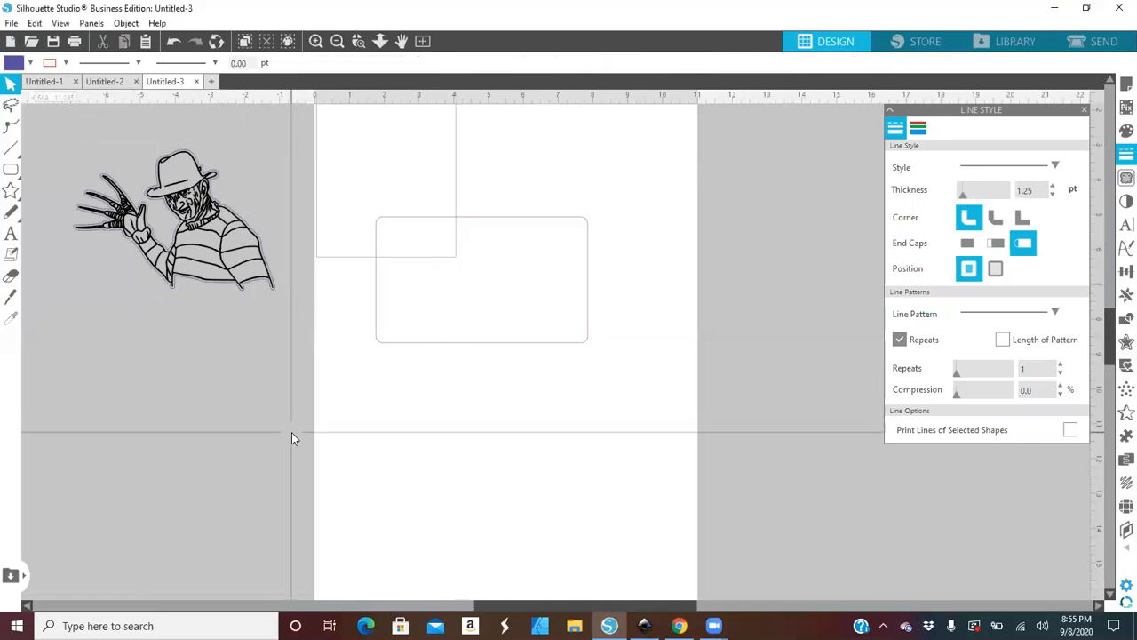
- Shift the rounded rectangle to about X 1.72 in, Y 4.98 in and place the grouped figure over it
left_click(398, 345)
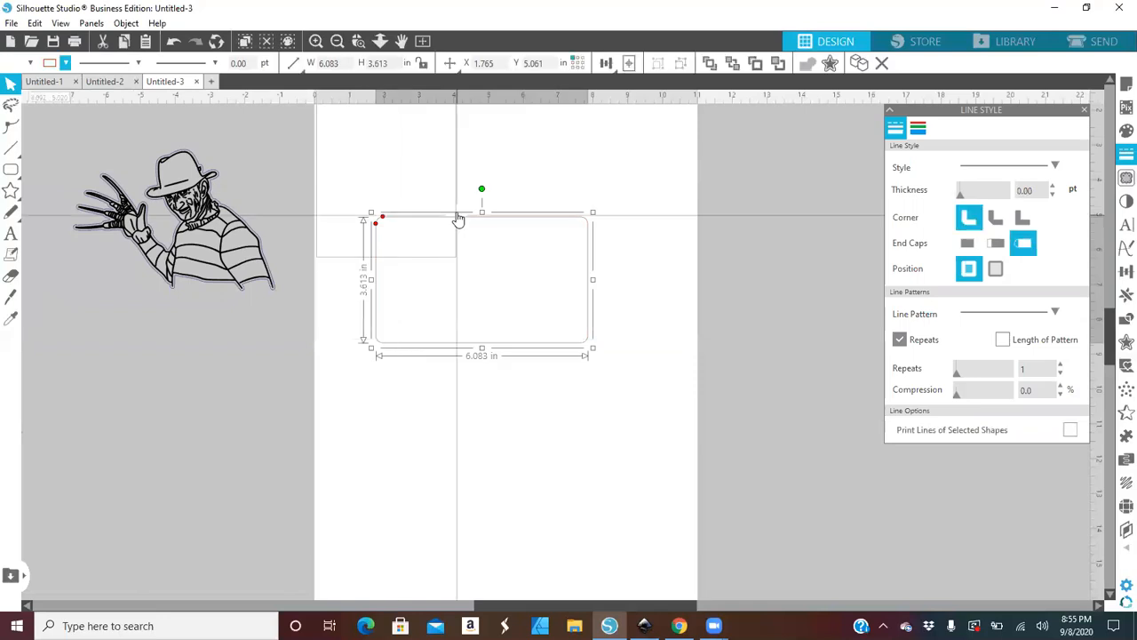
mouse_move(458, 217)
left_mouse_down()
mouse_move(479, 213)
mouse_move(441, 235)
mouse_move(456, 216)
left_mouse_up()
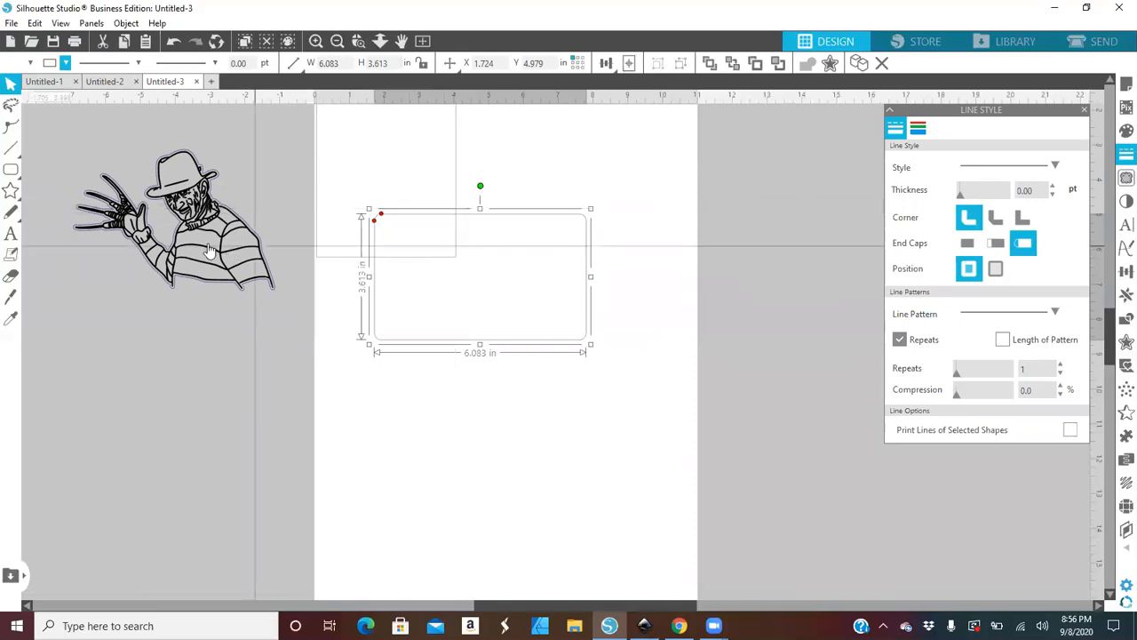
left_click(252, 255)
left_click_drag(251, 255, 480, 296)
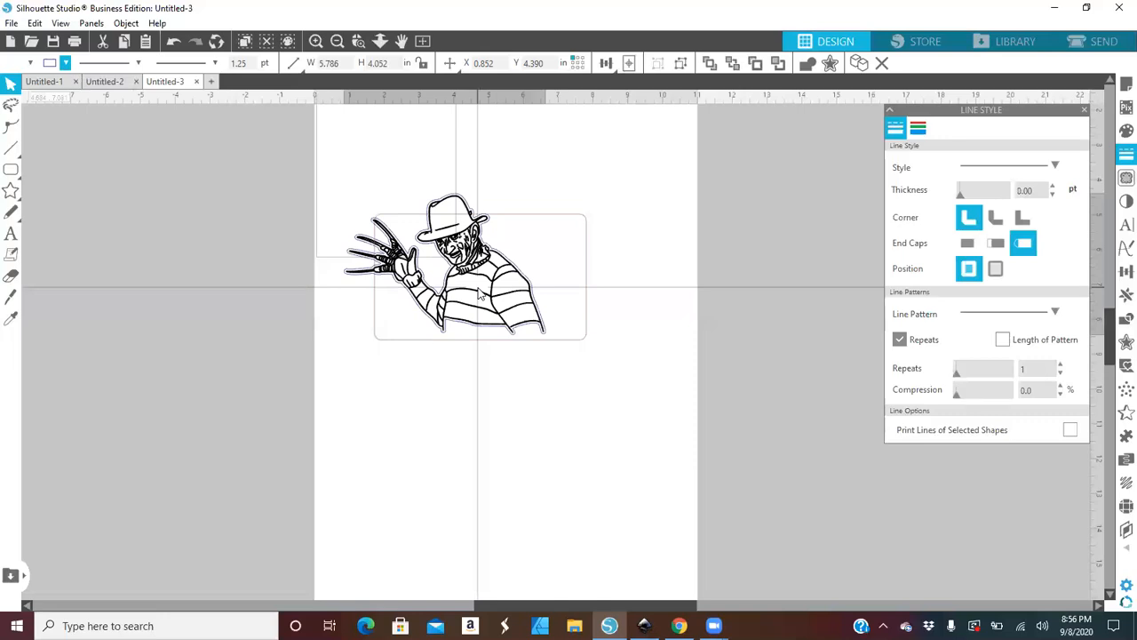
left_click_drag(478, 294, 480, 296)
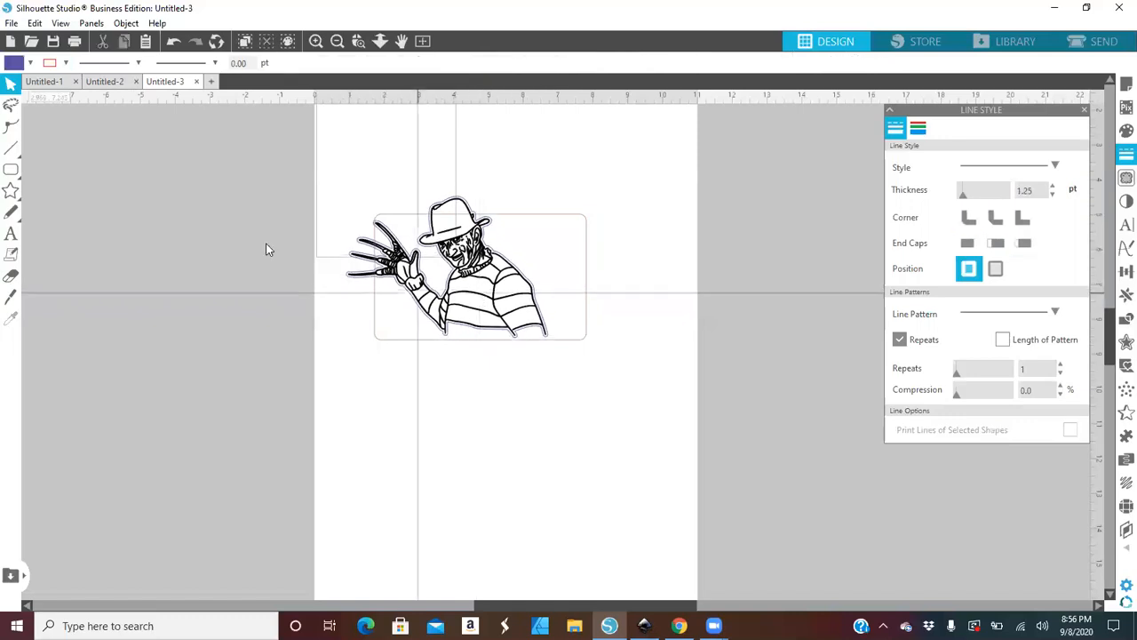
- Draw a plain rectangle about 2.57 × 0.57 in under the figure's torso and make its fill transparent
left_click(11, 170)
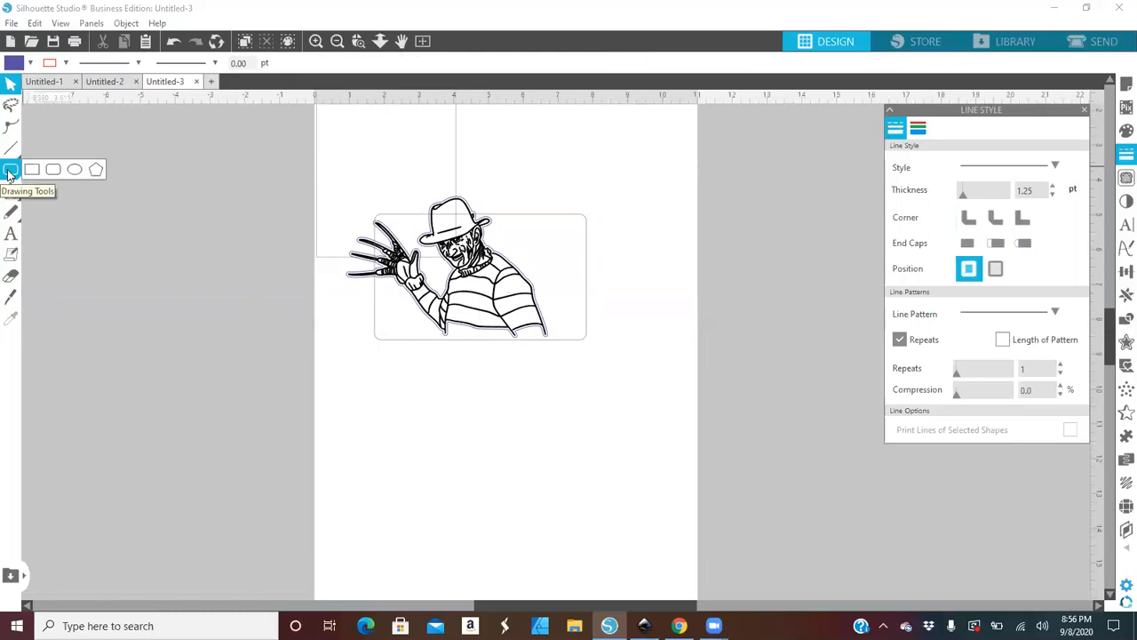
left_click(51, 169)
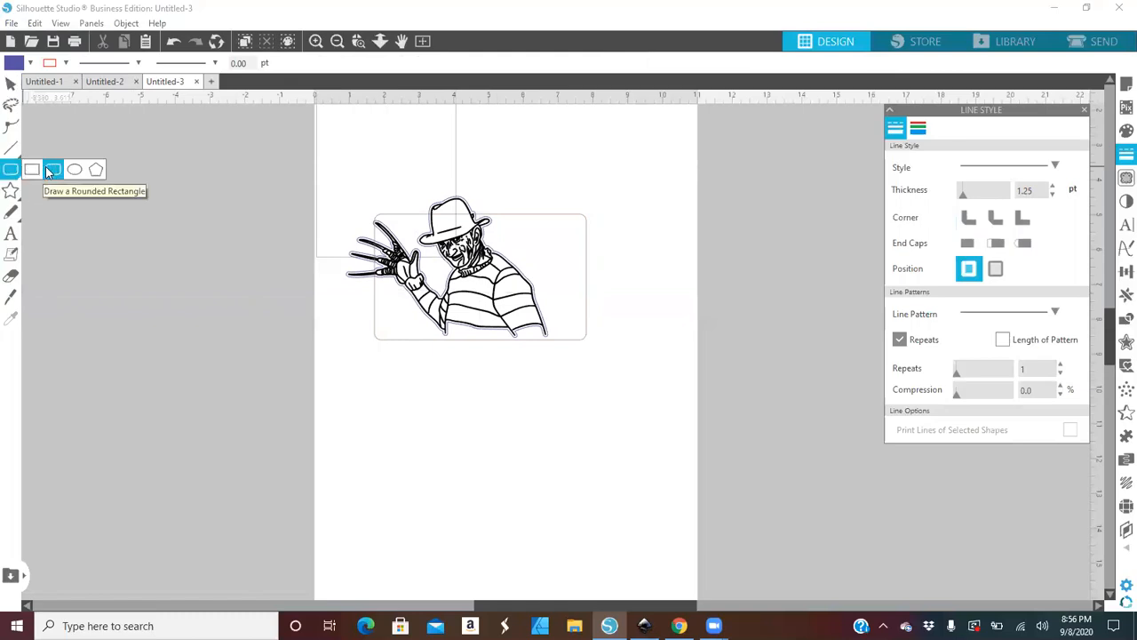
left_click(32, 169)
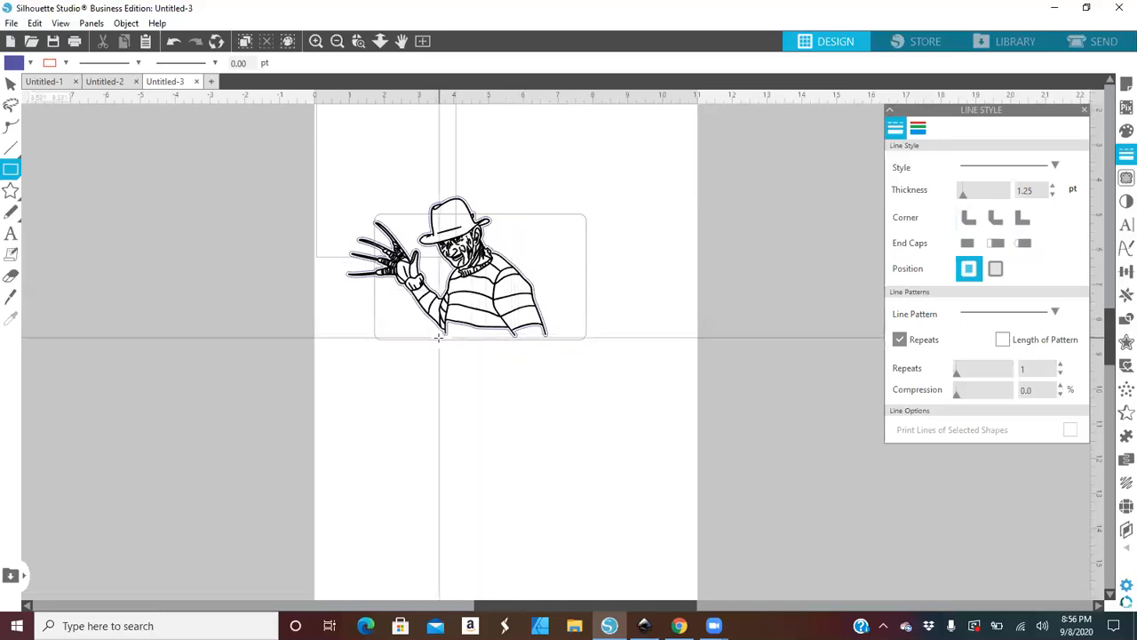
left_click_drag(437, 335, 526, 360)
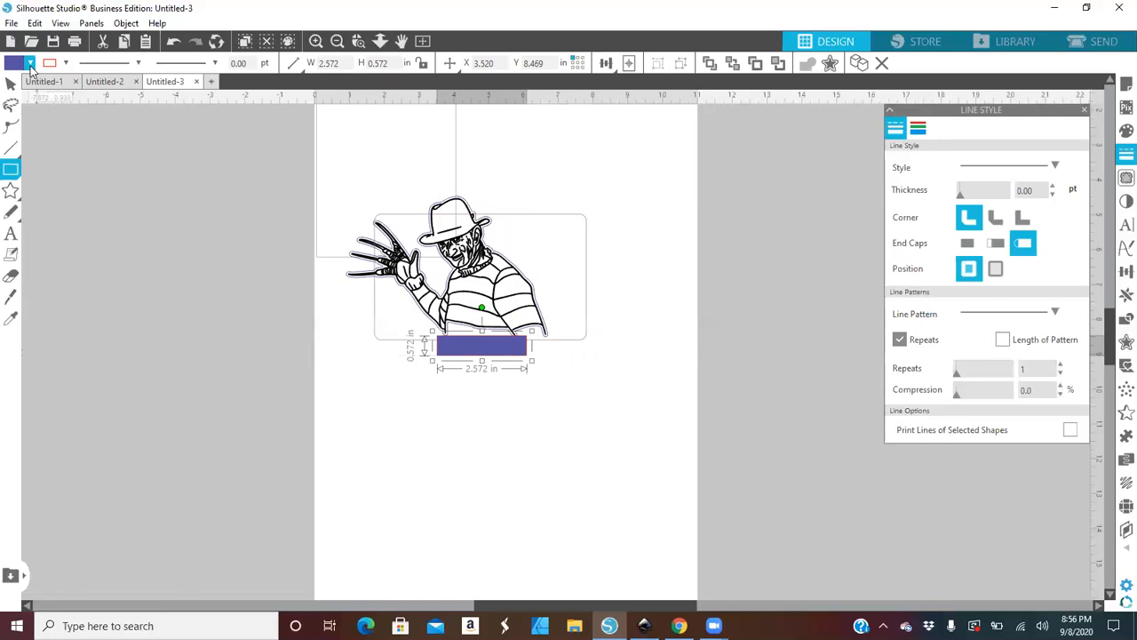
left_click(30, 64)
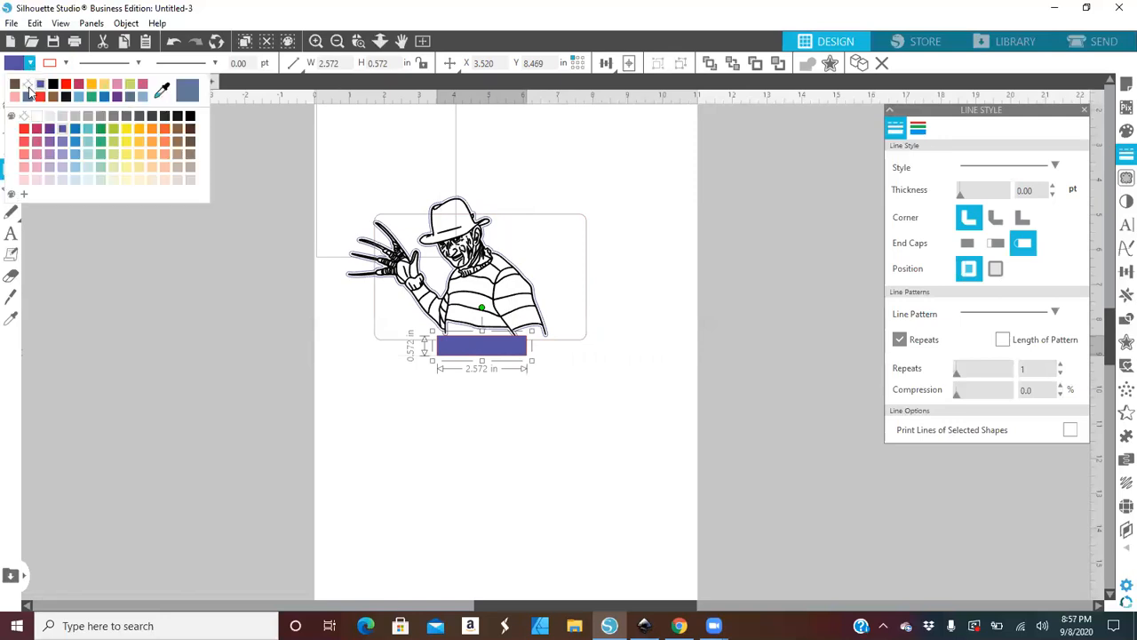
left_click(24, 115)
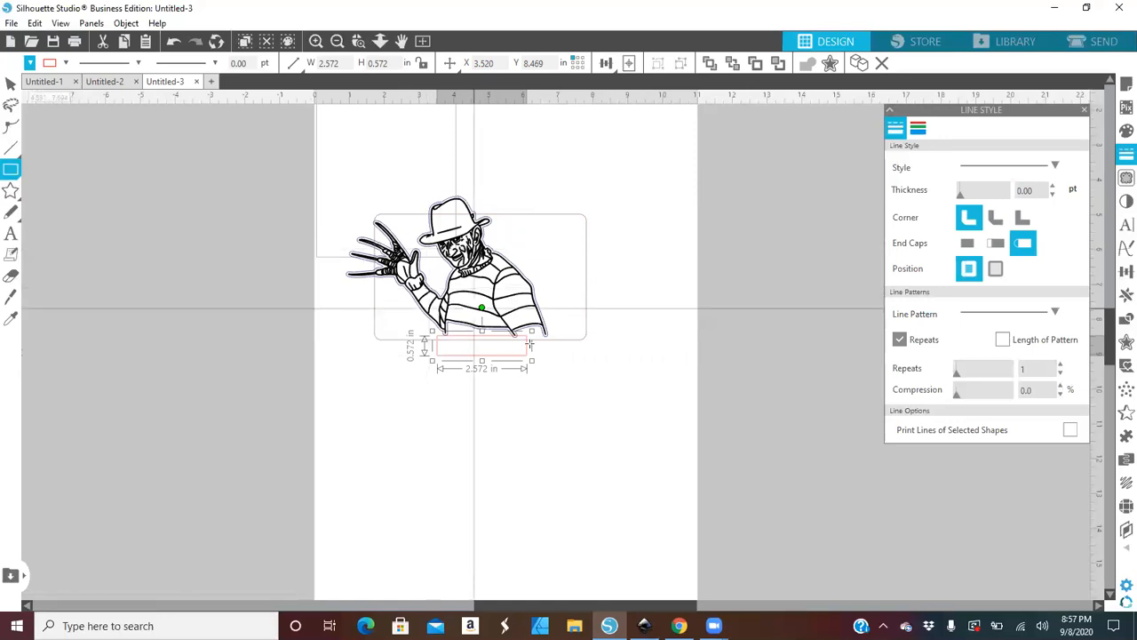
- Move the grouped figure and the small rectangle off the page, with the rectangle at about X -3.99 in, Y 8.22 in
left_click(11, 83)
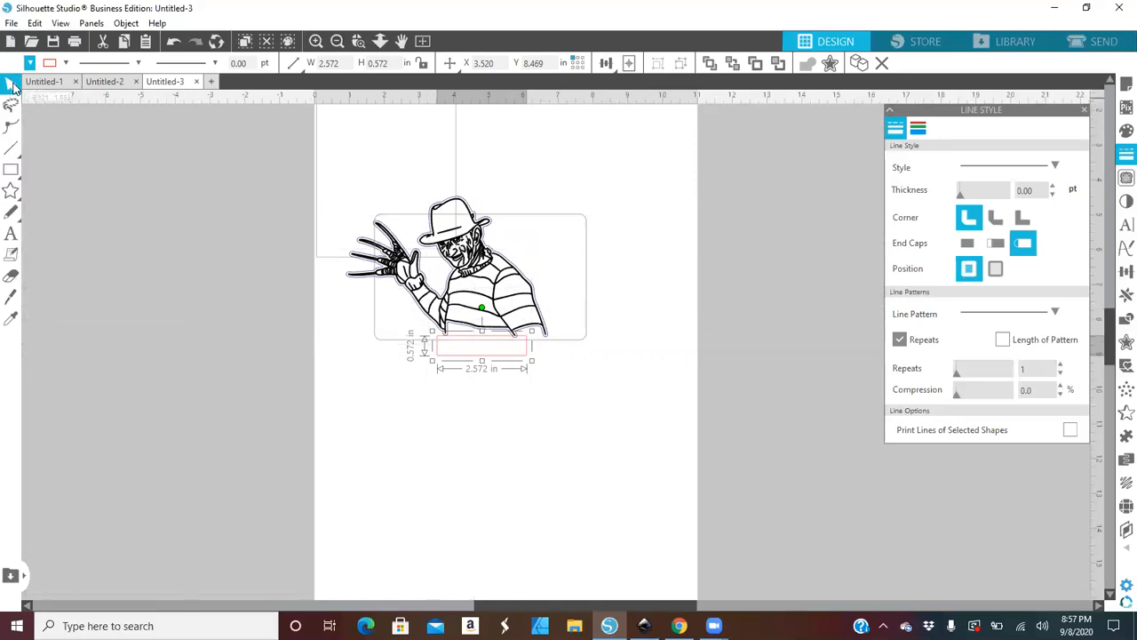
left_click_drag(479, 293, 235, 264)
left_click_drag(490, 347, 466, 334)
left_click(203, 261)
left_click_drag(285, 328, 218, 346)
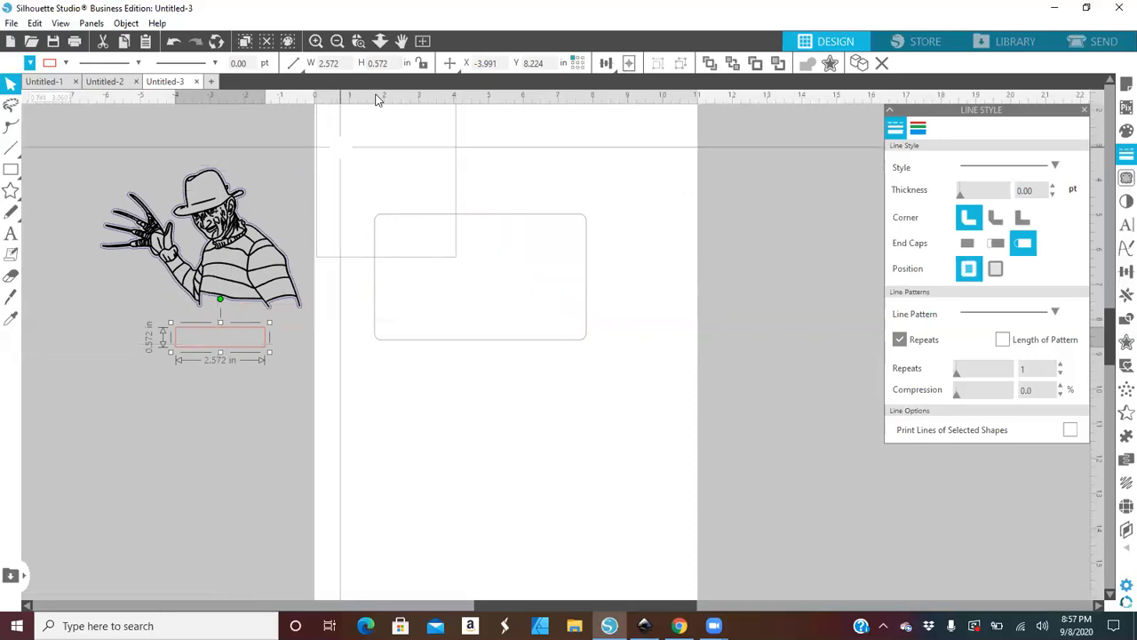
- Set the small rectangle's height to 0.25 in
left_click_drag(393, 64, 351, 65)
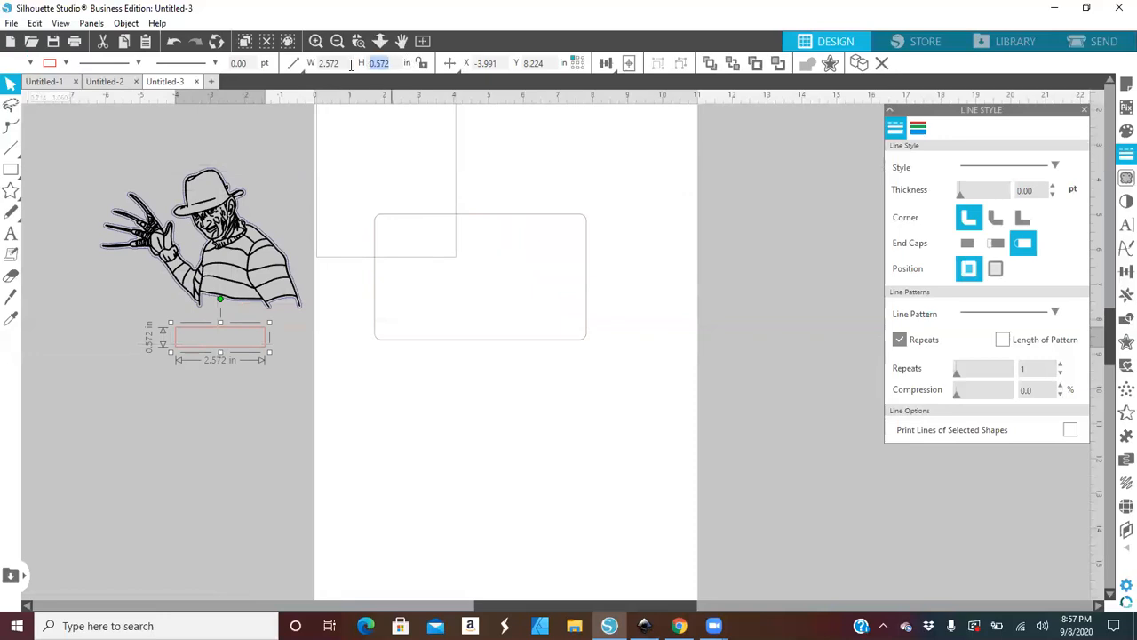
type("0")
key("Return")
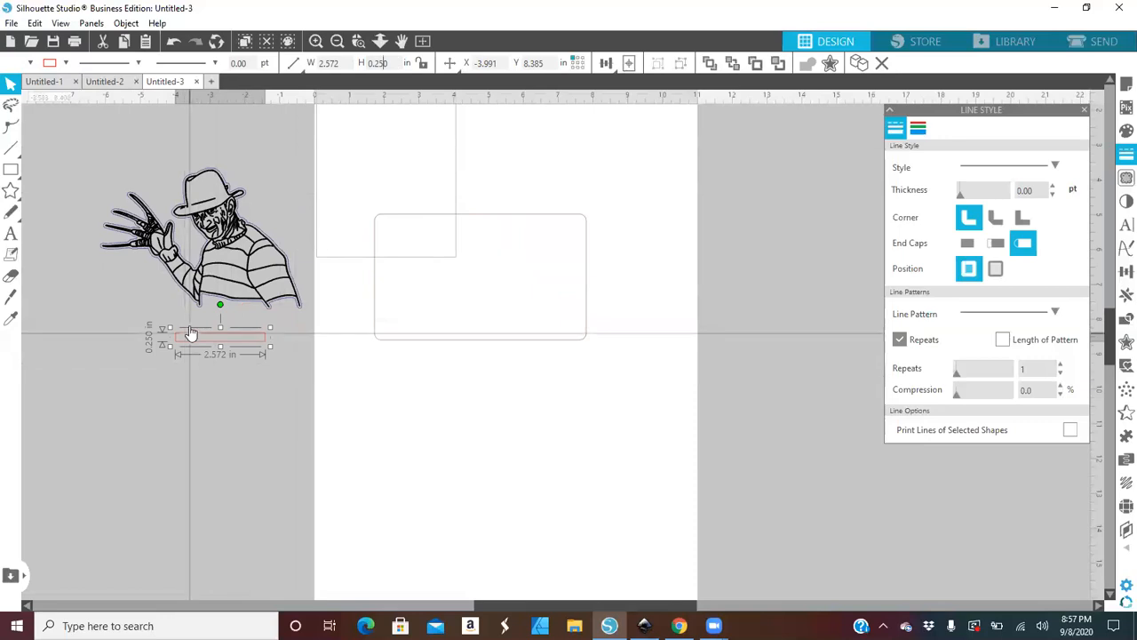
- Ungroup the figure and move its line art away from the offset outline, across to the page's right edge
left_click(238, 272)
right_click(238, 274)
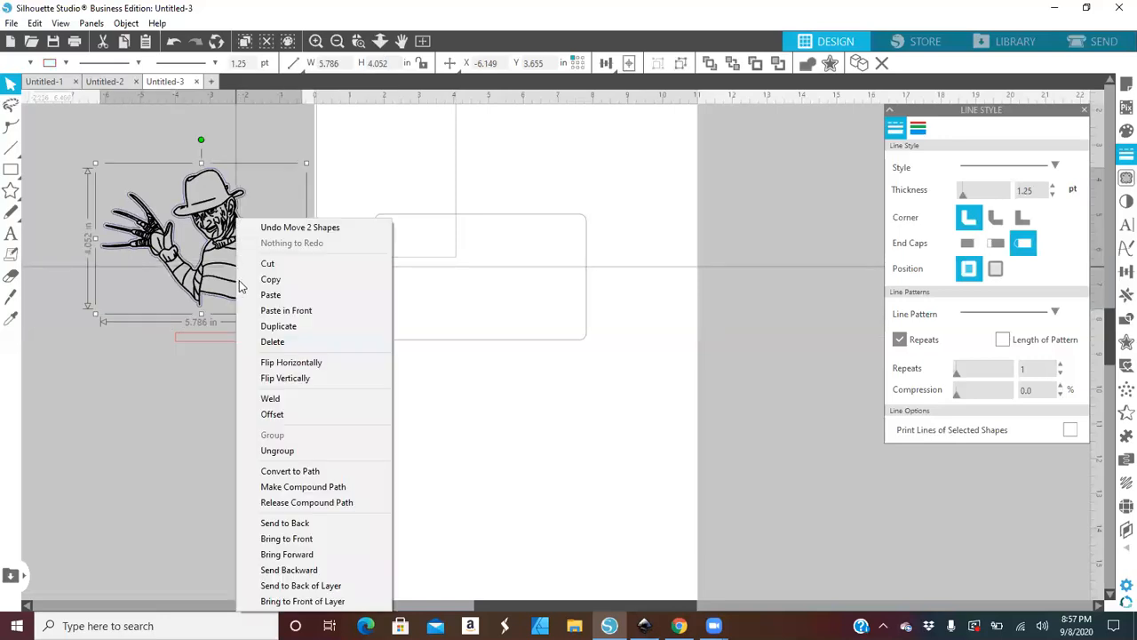
left_click(276, 451)
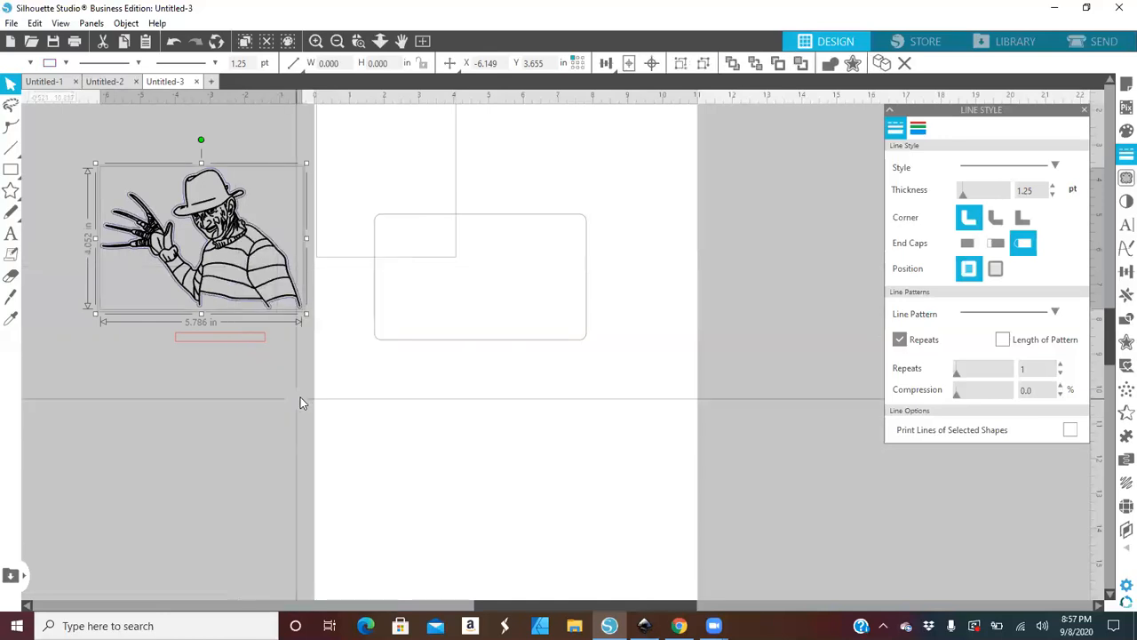
left_click(300, 397)
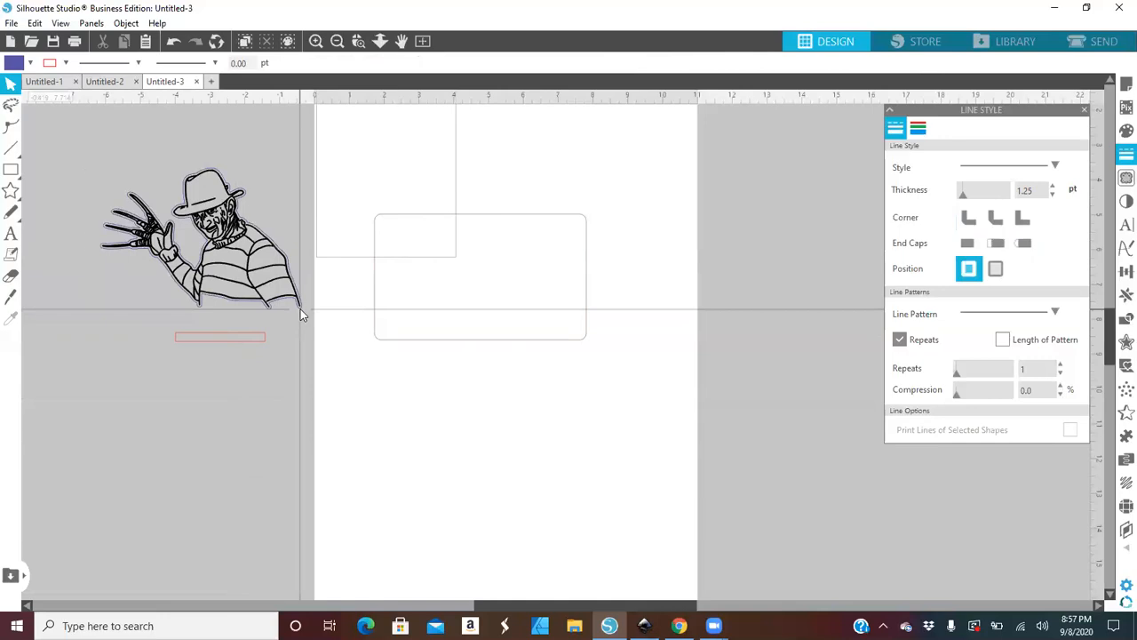
left_click(303, 315)
left_click_drag(303, 316, 847, 413)
- Place the thin rectangle over the bottom edge of the offset outline and weld the two shapes together
left_click_drag(205, 343, 217, 312)
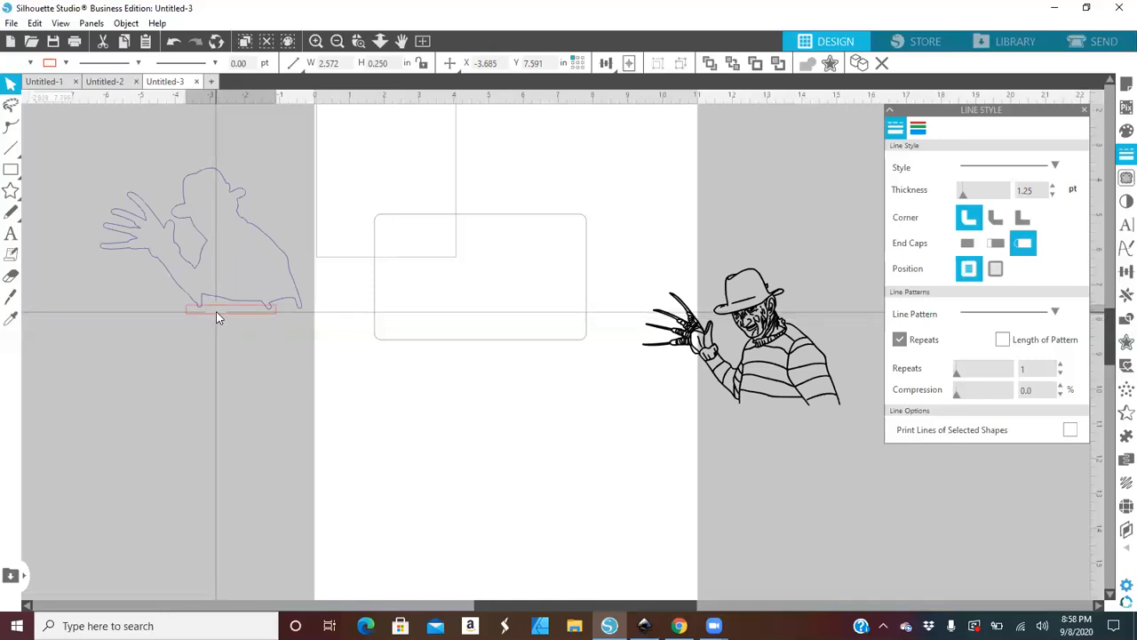
left_click(57, 107)
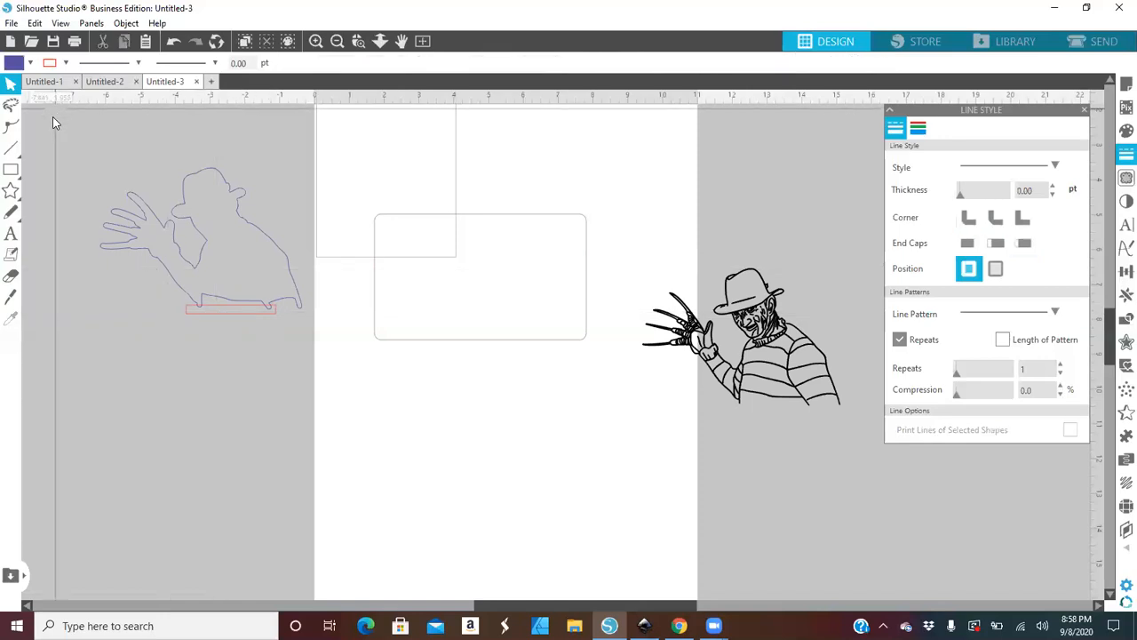
left_click_drag(49, 116, 338, 331)
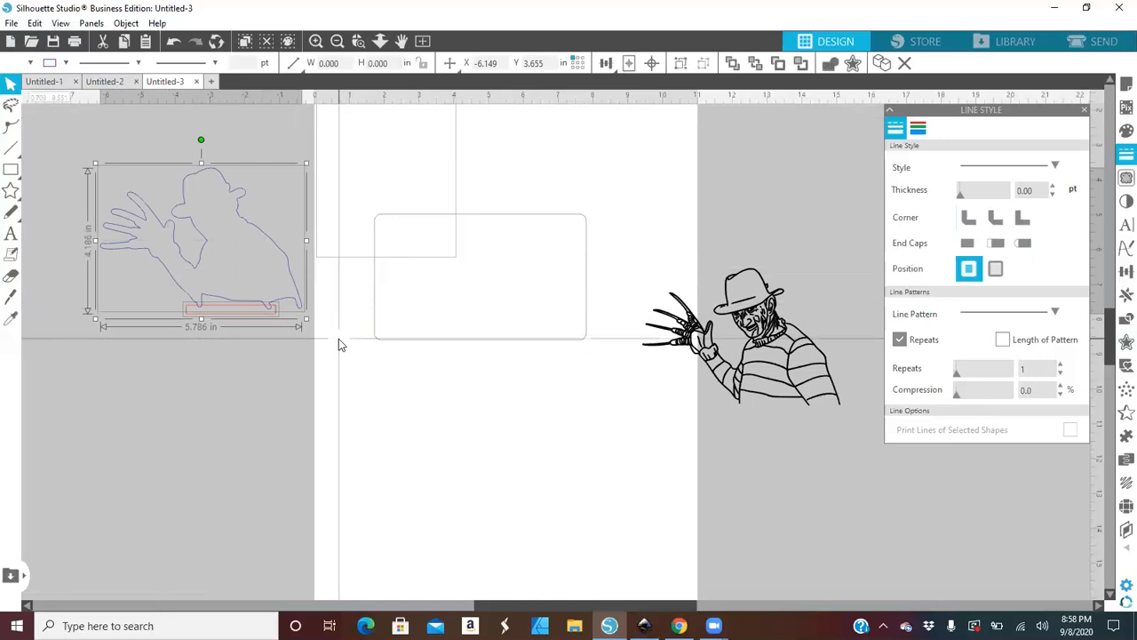
right_click(252, 296)
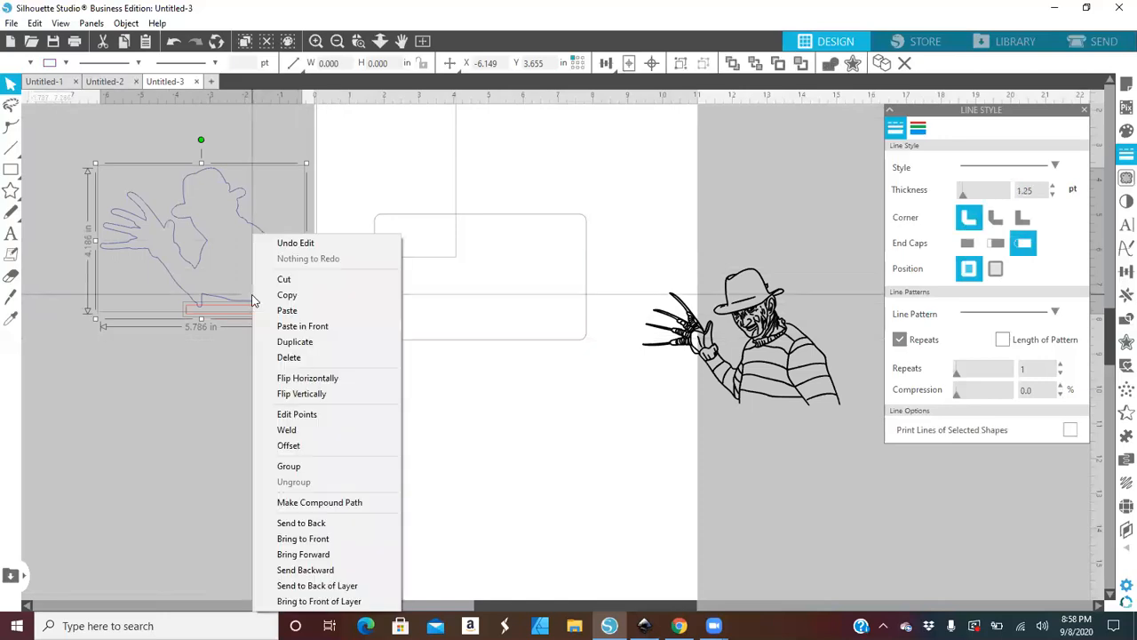
left_click(277, 429)
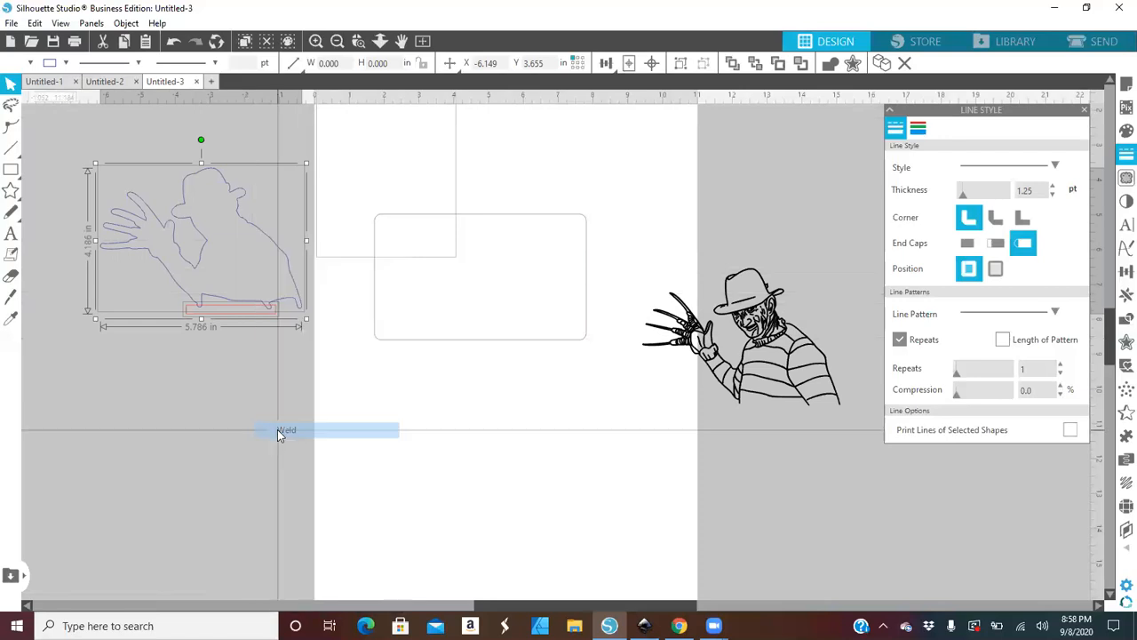
left_click(228, 357)
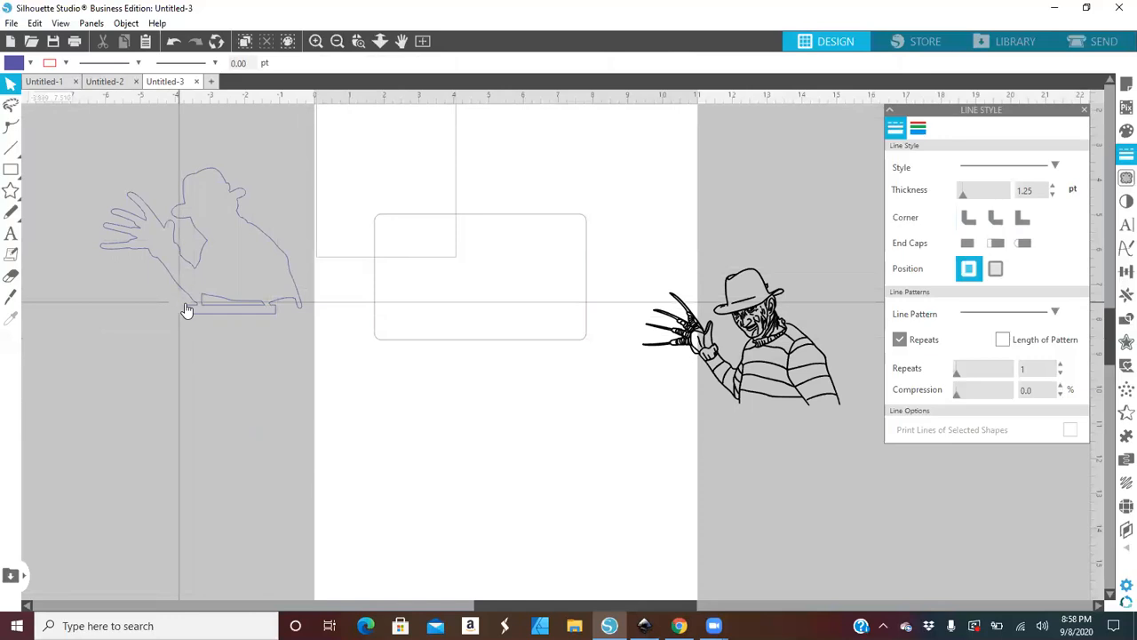
- Raise the welded outline slightly, then fit the line art back inside it at about X -6.09 in, Y 3.19 in
left_click_drag(228, 302, 228, 275)
mouse_move(749, 343)
left_mouse_down()
mouse_move(238, 283)
mouse_move(210, 227)
left_mouse_up()
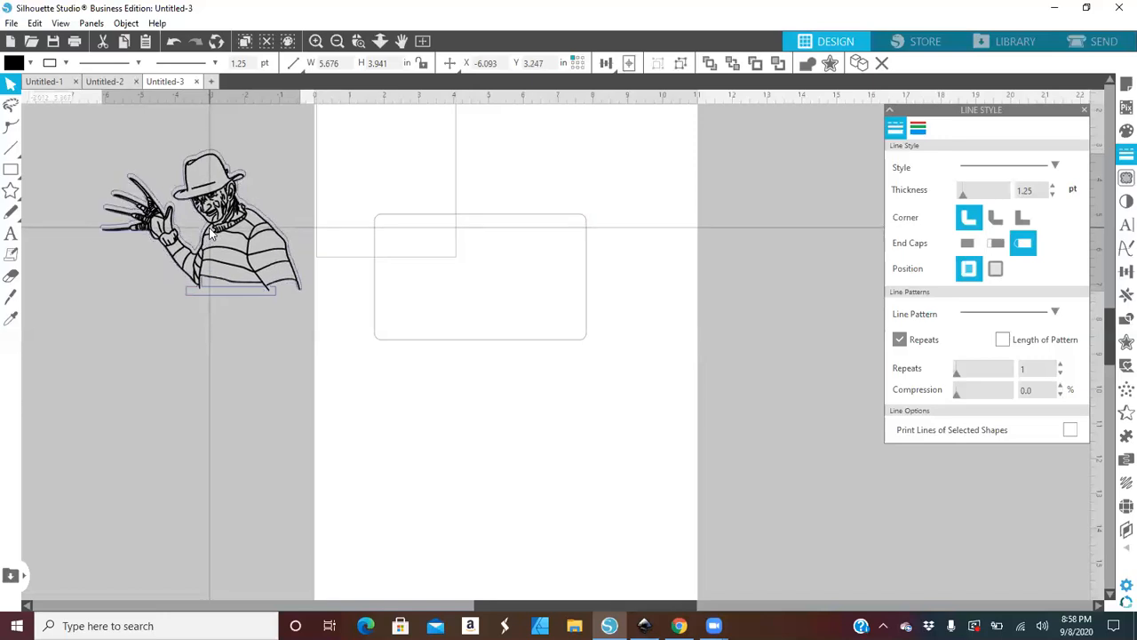
left_click(210, 231)
scroll(211, 233, "up", 1)
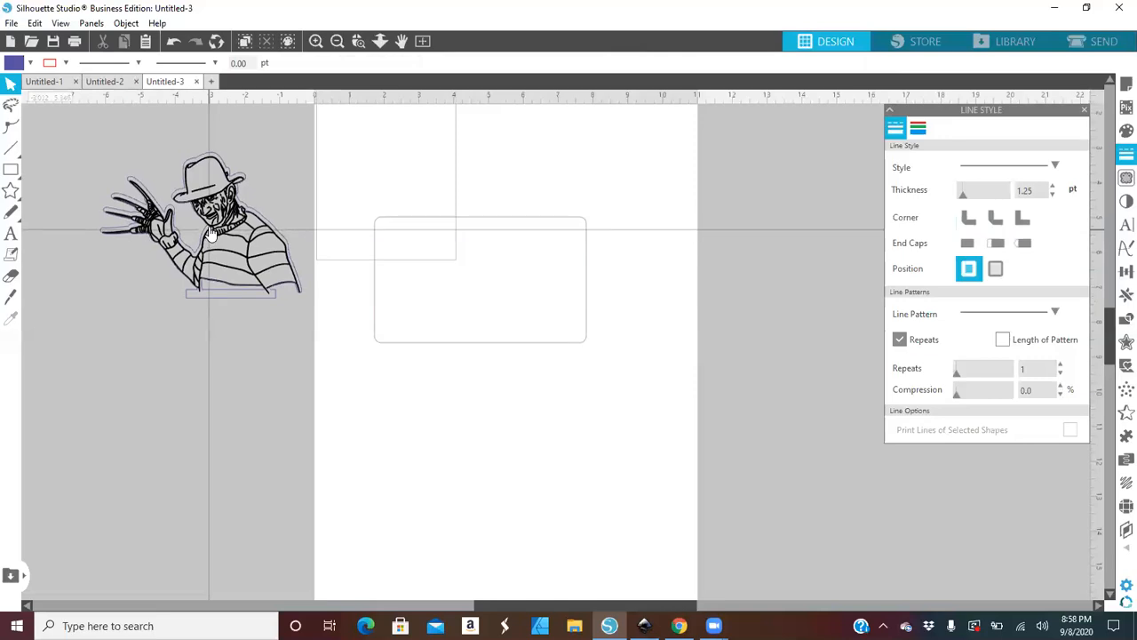
left_click(225, 266)
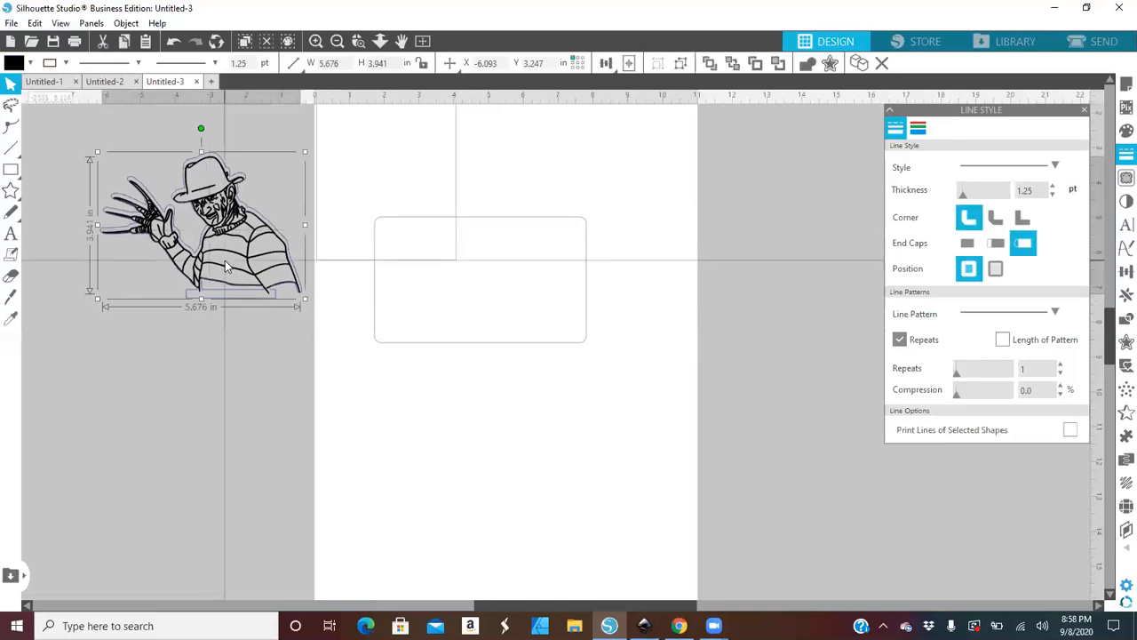
key("Up")
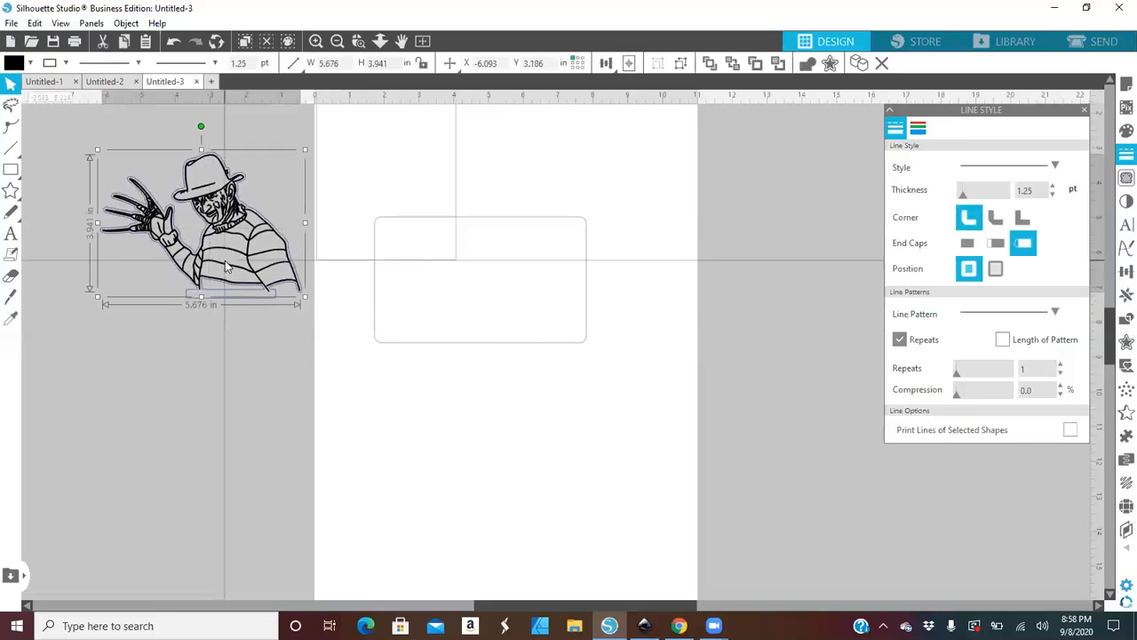
left_click(119, 392)
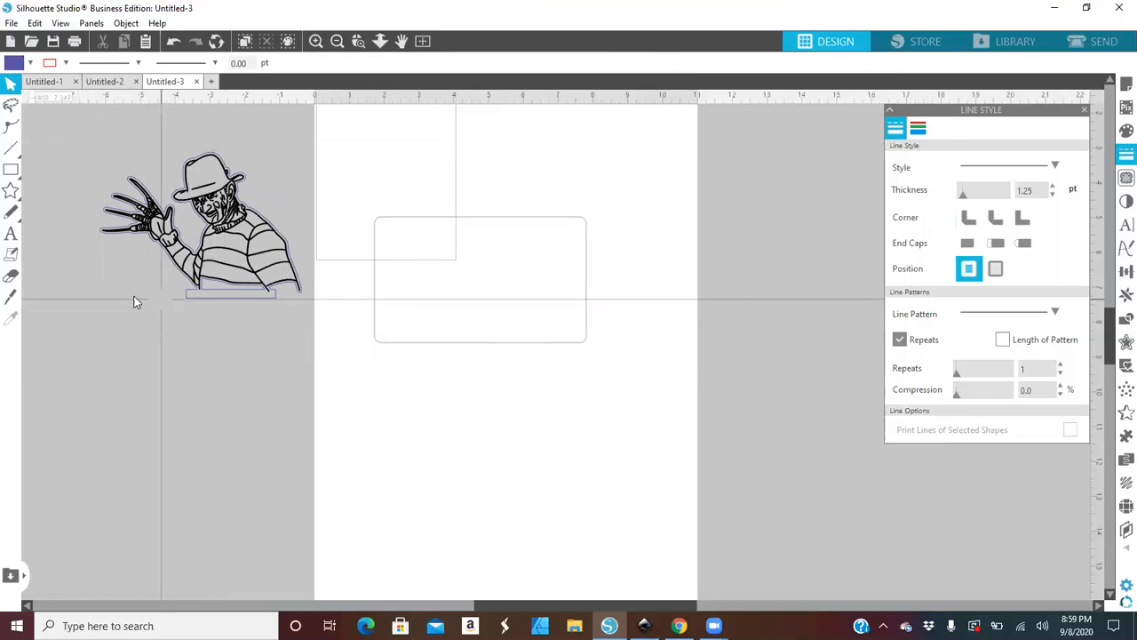
- Group the line art with the welded outline and move the group onto the page over the rounded rectangle
left_click(254, 267)
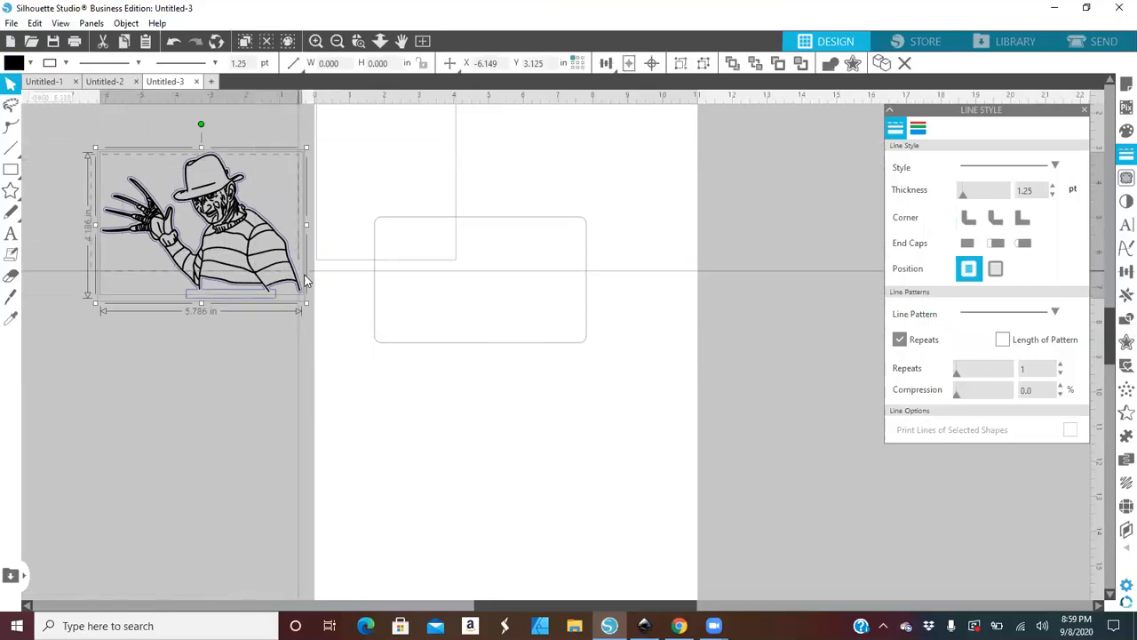
right_click(254, 266)
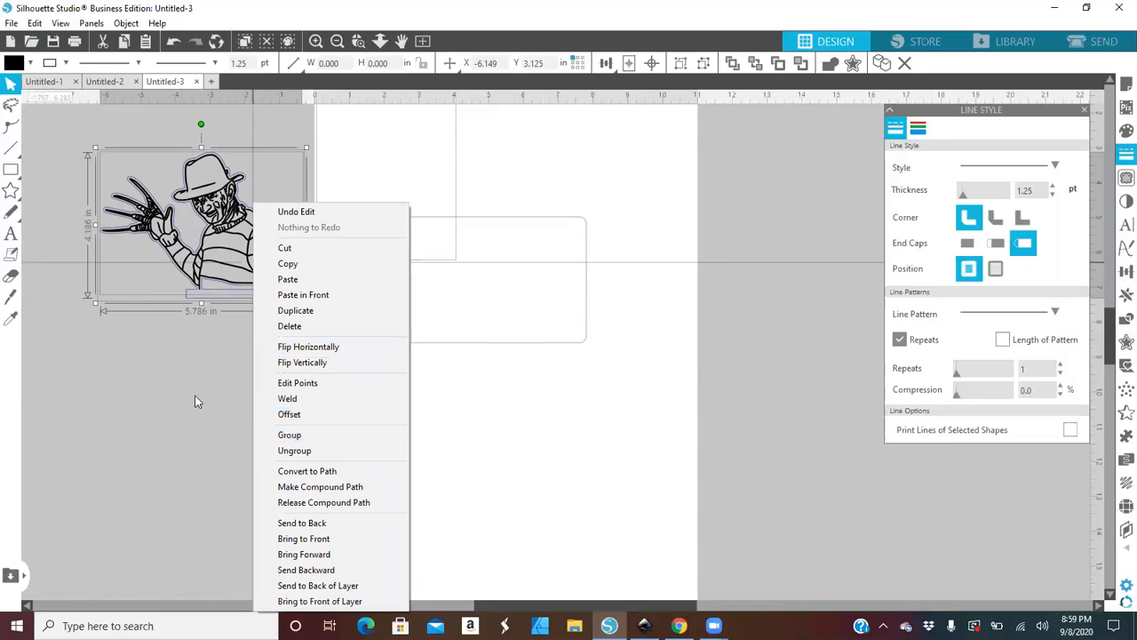
left_click(289, 435)
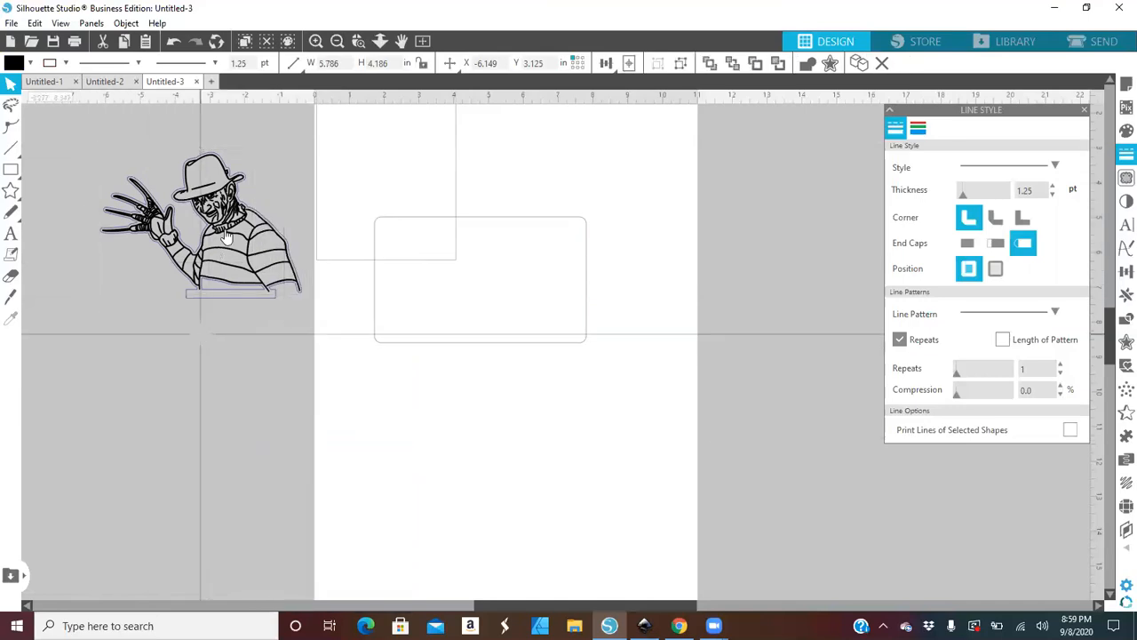
left_click_drag(225, 233, 258, 248)
left_click_drag(379, 271, 482, 241)
left_click(151, 215)
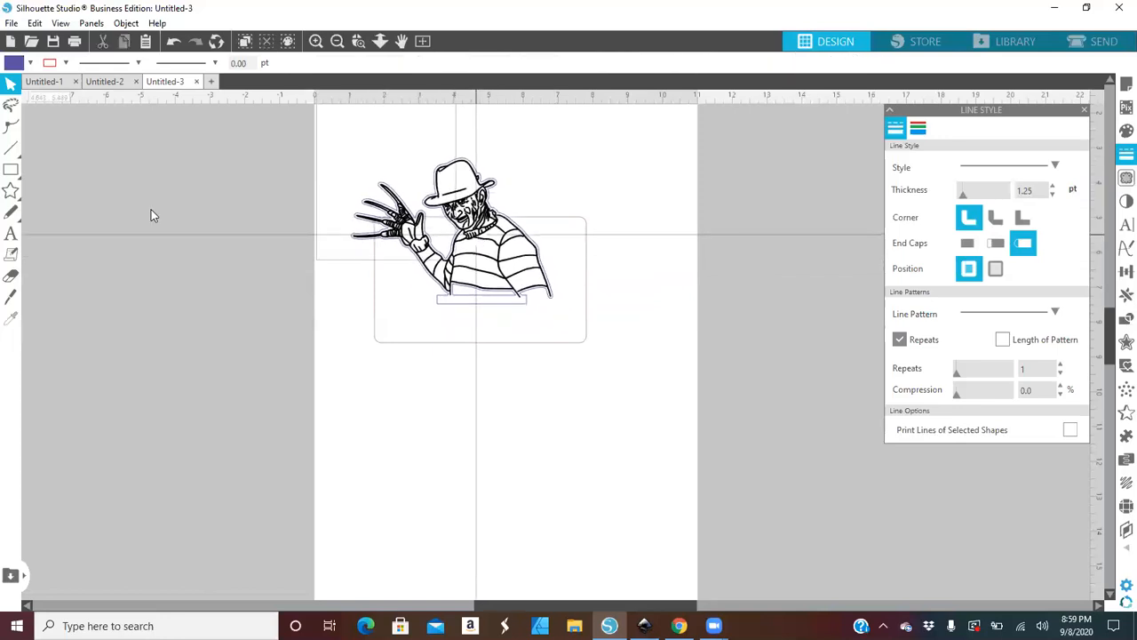
- Draw a thin rectangle about 2.86 × 0.25 in directly beneath the figure's welded base tab, inside the rounded rectangle
left_click(30, 169)
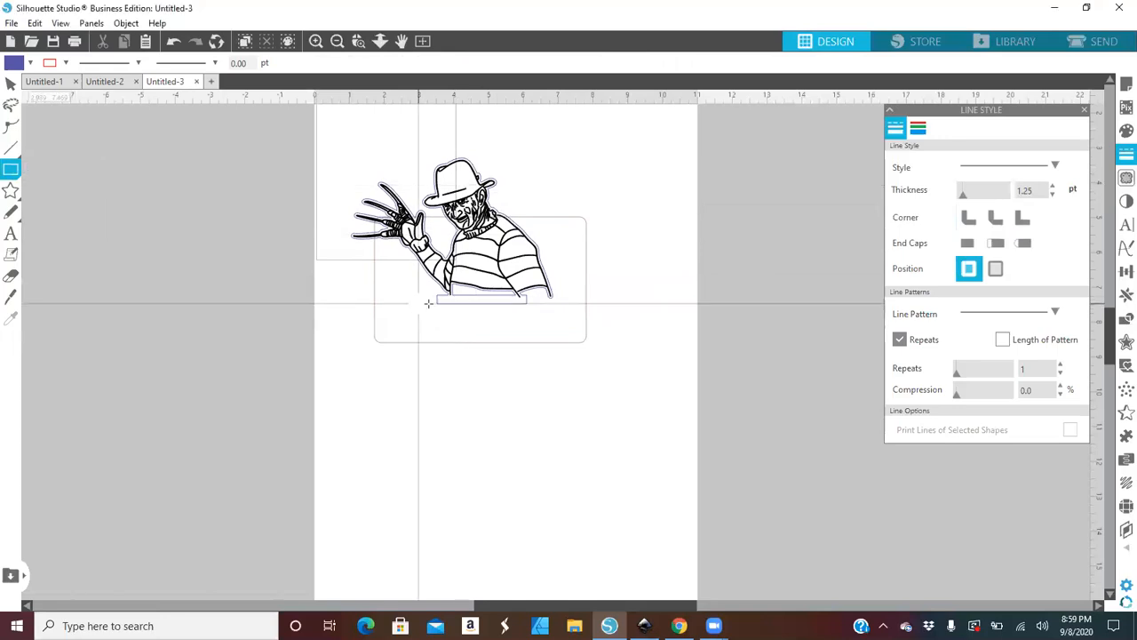
mouse_move(430, 303)
left_mouse_down()
mouse_move(434, 315)
mouse_move(532, 313)
left_mouse_up()
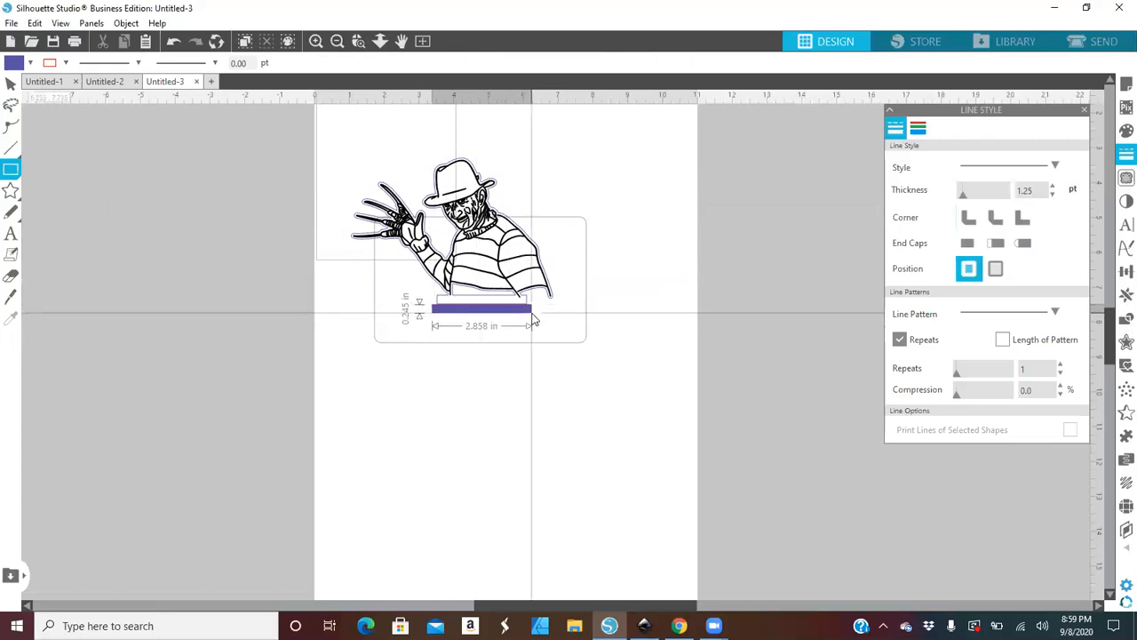
left_click_drag(532, 316, 532, 316)
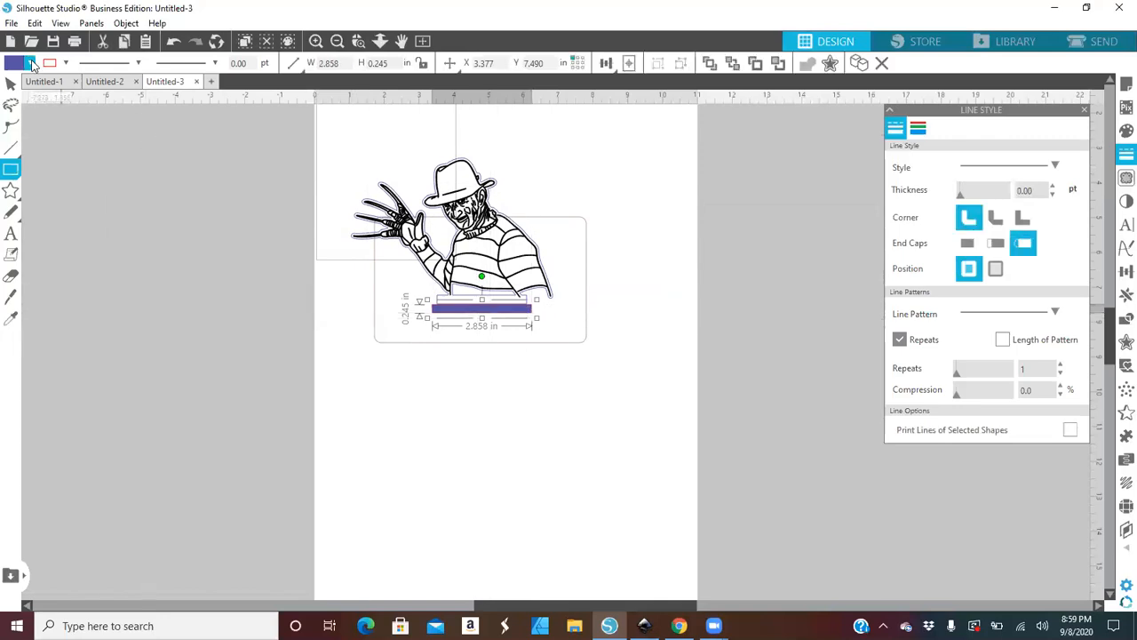
- Remove the thin rectangle's fill and move it down inside the rounded rectangle to about Y 8.02 in
left_click(30, 62)
left_click(18, 89)
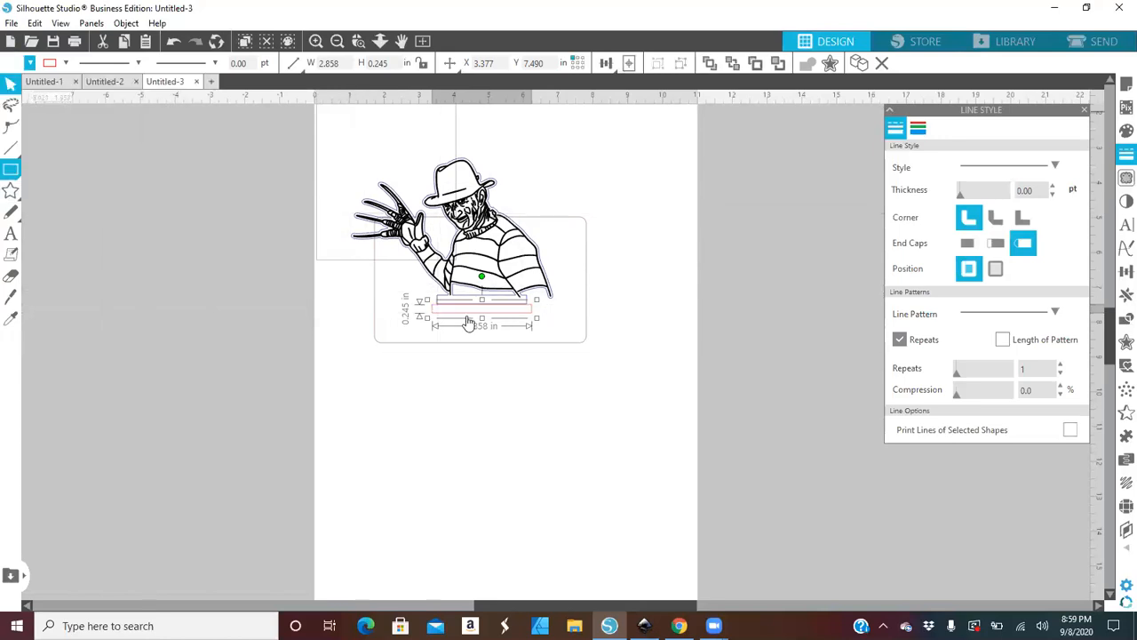
left_click(10, 84)
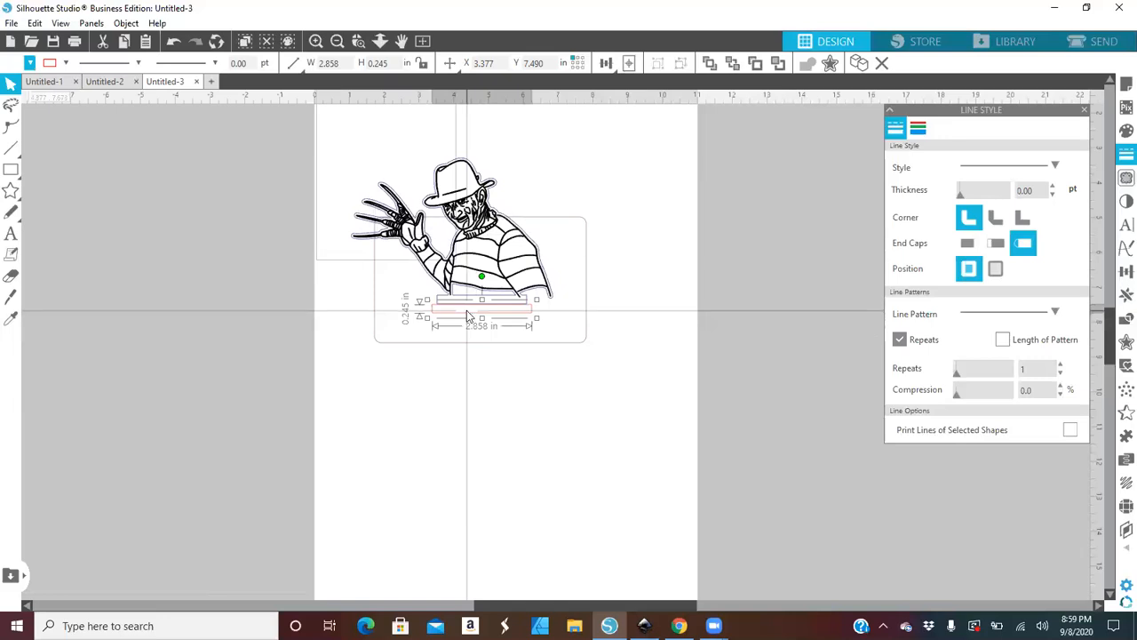
left_click_drag(468, 317, 470, 336)
- Set the thin slot rectangle's height to 0.25 in
left_click_drag(391, 66, 354, 70)
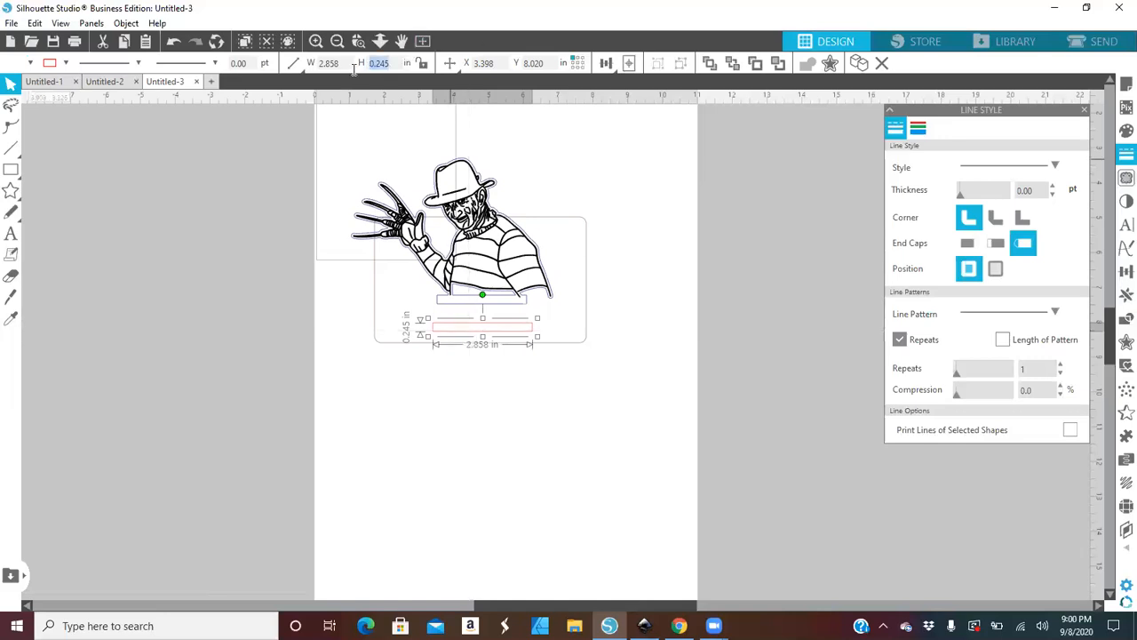
type("0.")
key("Tab")
type("0")
key("Return")
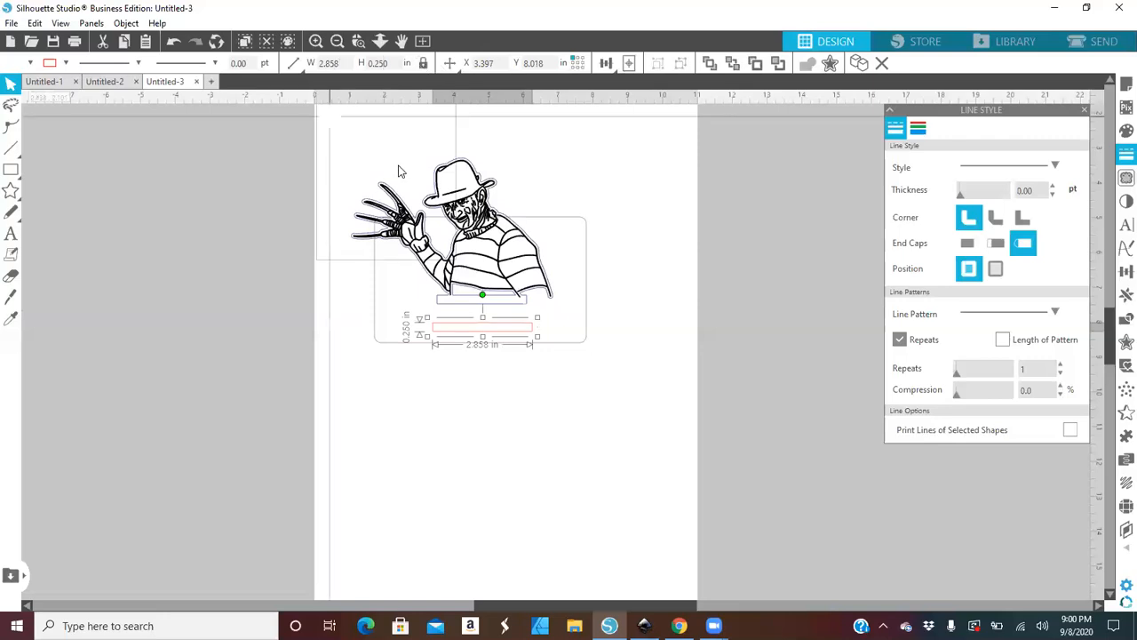
- Lower the figure over the slot rectangle to compare its tab with the slot, and move it below the rounded rectangle
left_click(469, 261)
left_click_drag(471, 266, 471, 291)
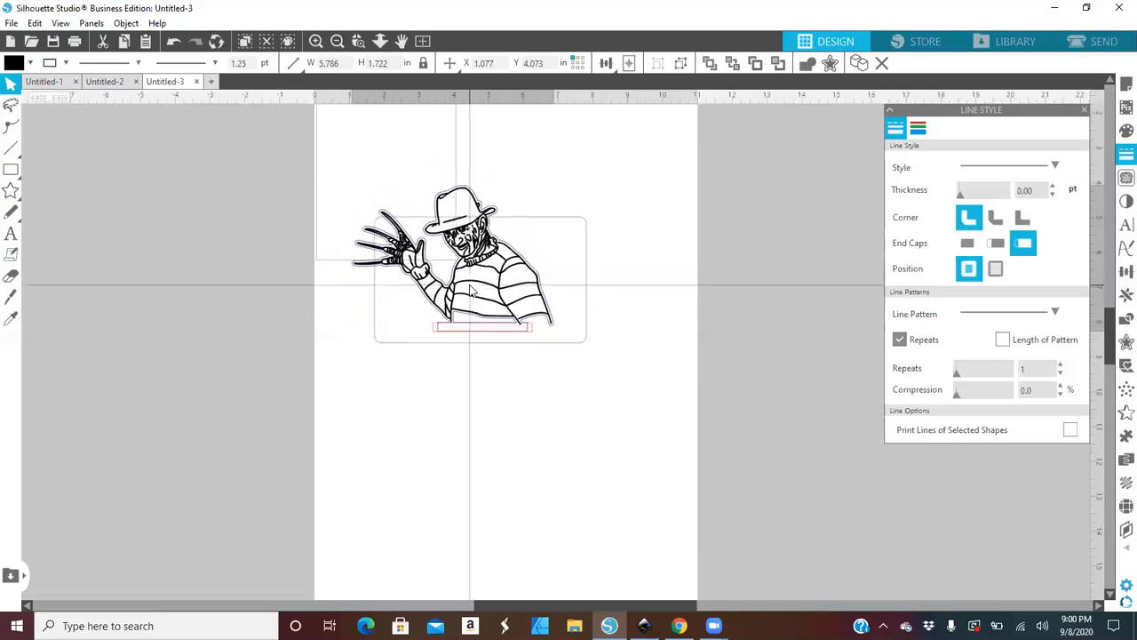
left_click(449, 326)
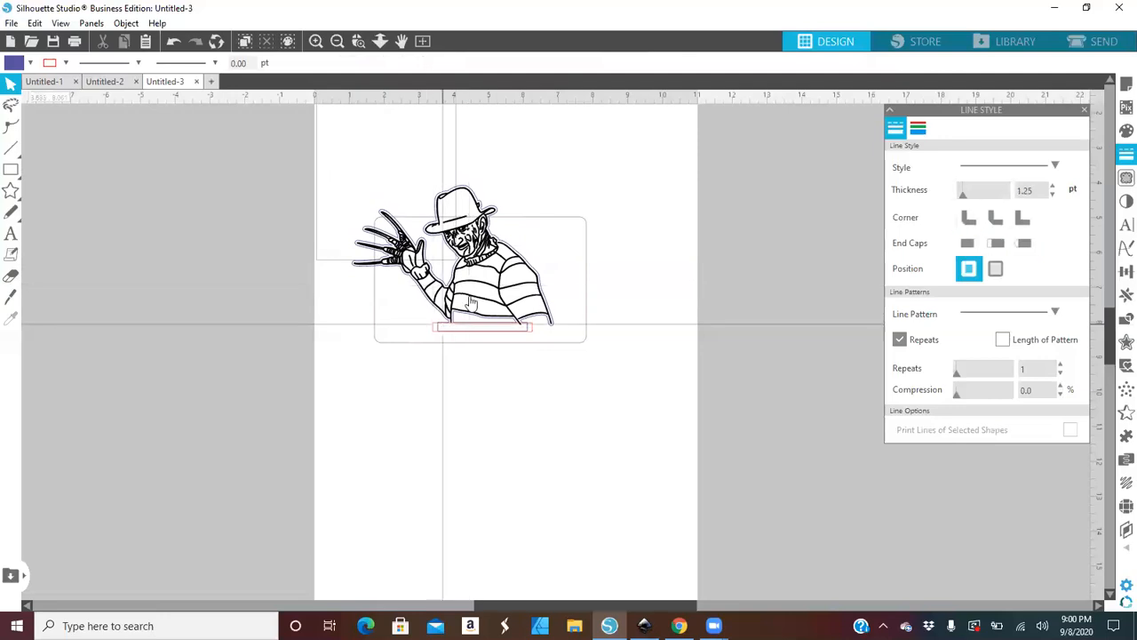
left_click_drag(480, 291, 484, 503)
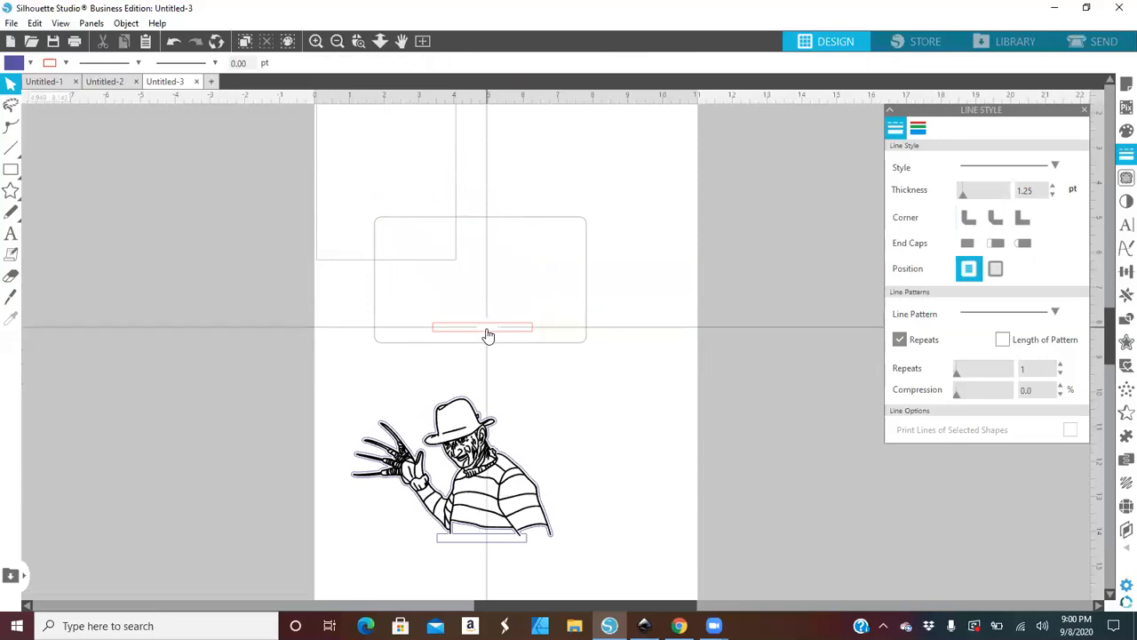
- Duplicate the slot rectangle to make four slots stacked one above another inside the rounded rectangle
left_click(486, 335)
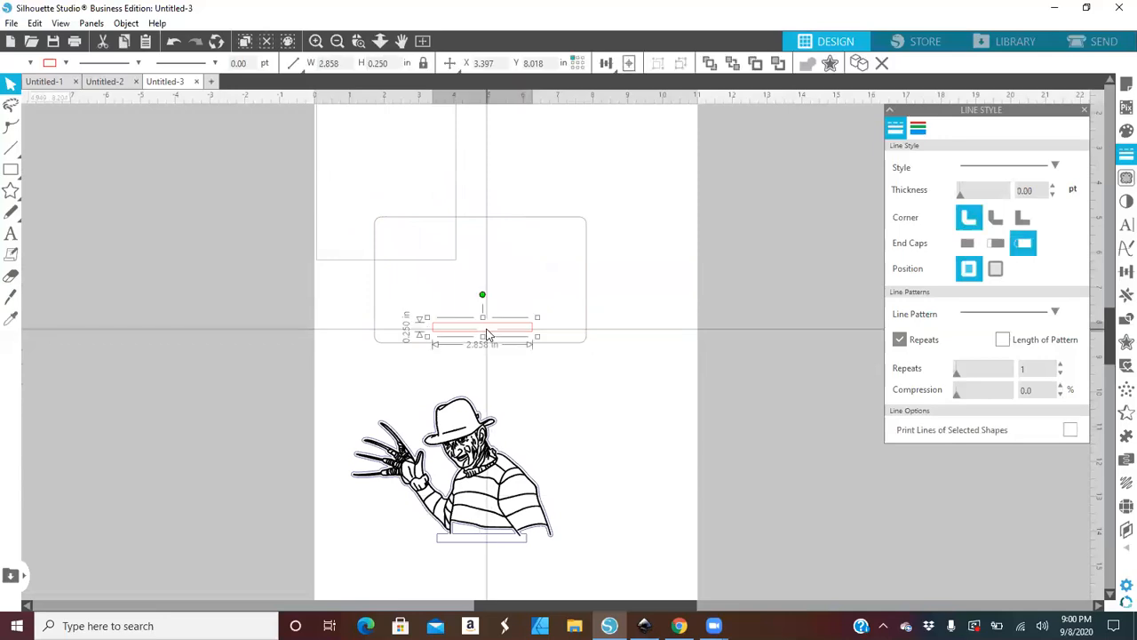
key("i")
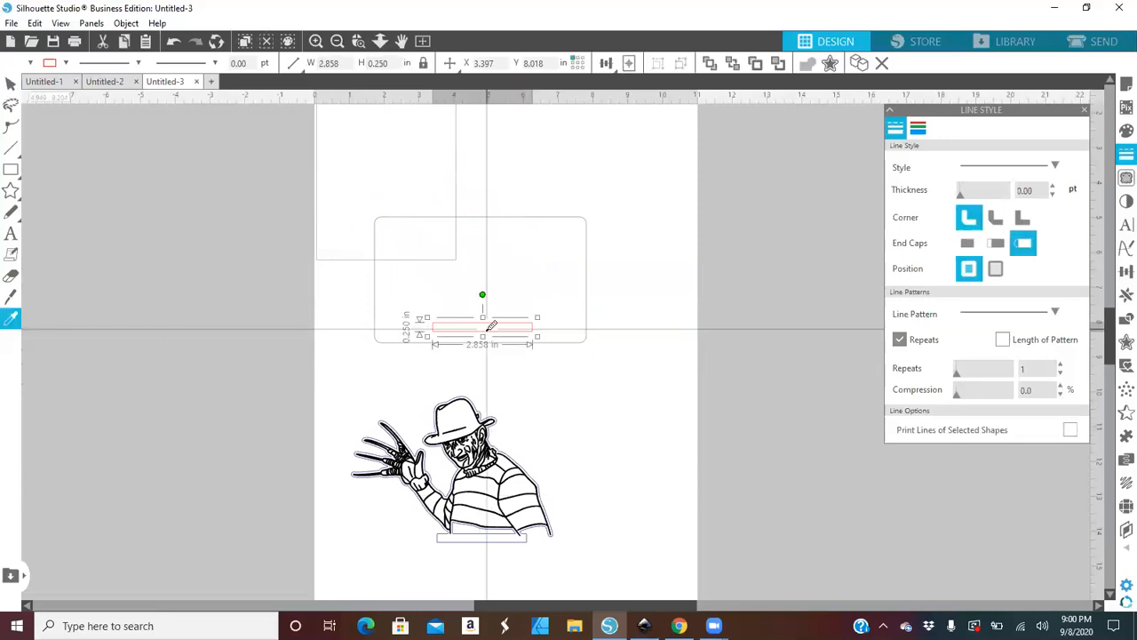
mouse_move(491, 326)
left_mouse_down()
mouse_move(507, 363)
mouse_move(494, 313)
mouse_move(480, 311)
left_mouse_up()
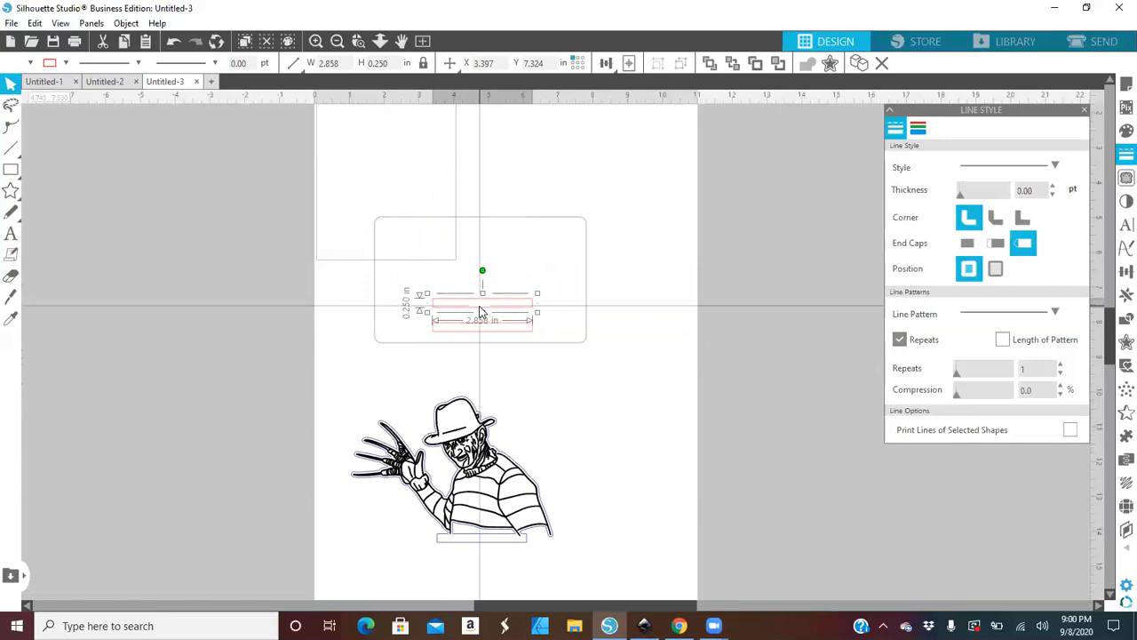
left_click_drag(479, 313, 448, 258)
left_click_drag(448, 251, 469, 328)
- Select the rounded rectangle with its four slots and center-align them horizontally
left_click_drag(396, 154, 610, 383)
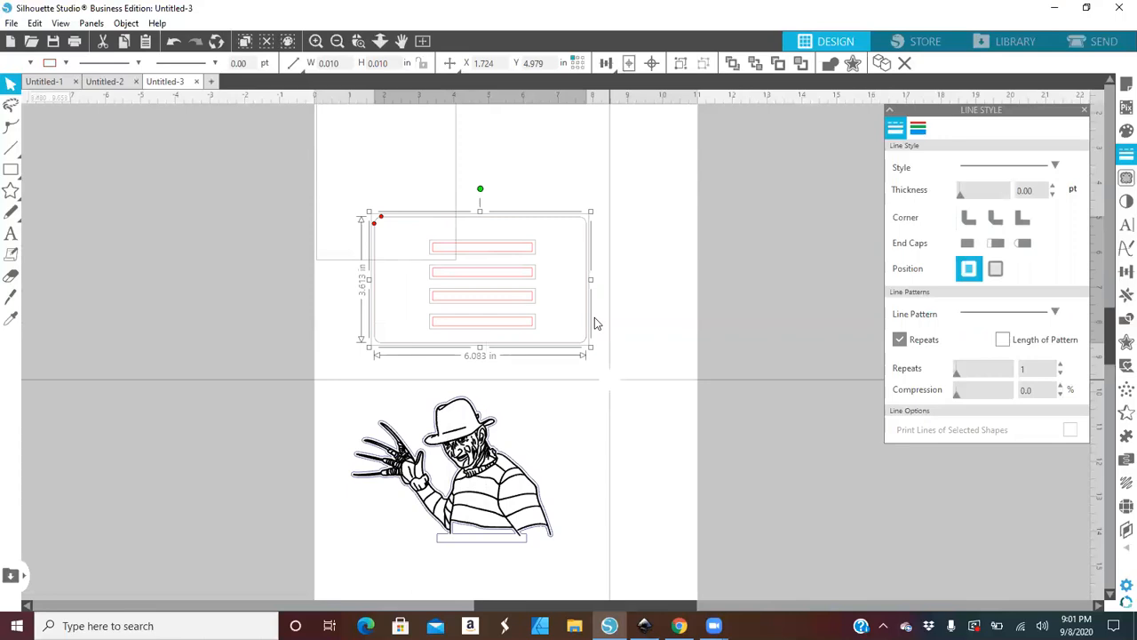
left_click(605, 64)
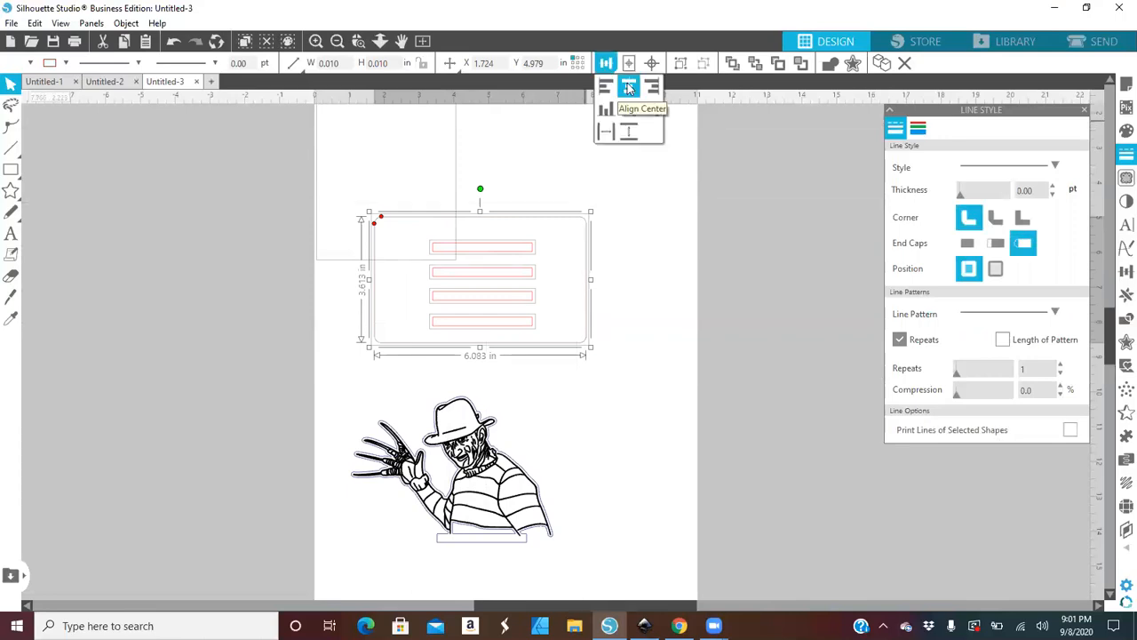
left_click(628, 86)
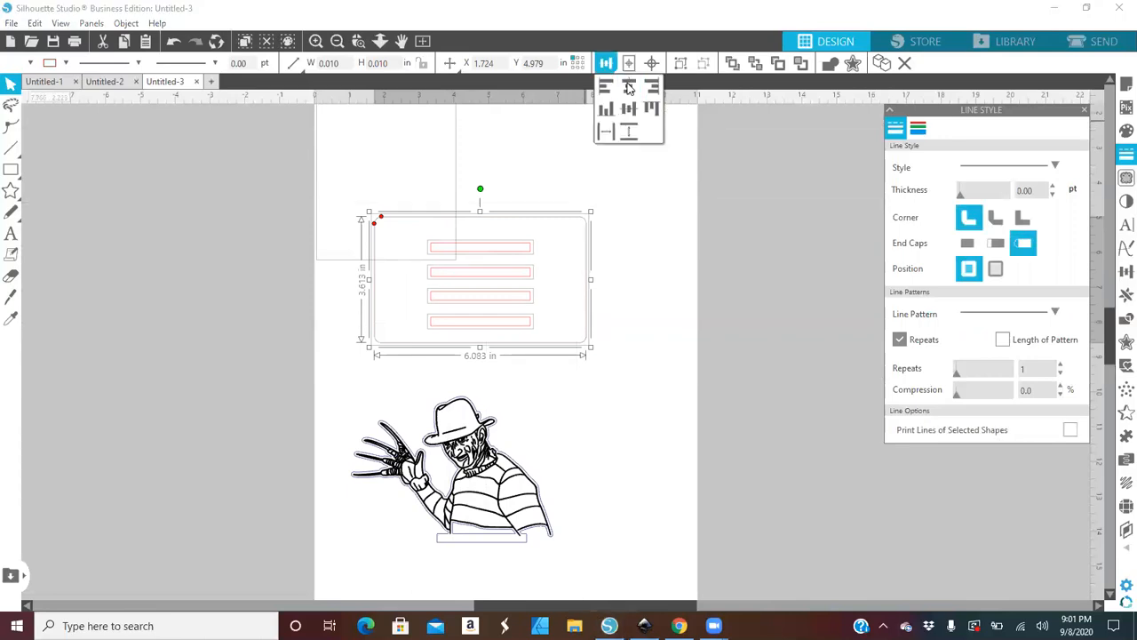
left_click(636, 234)
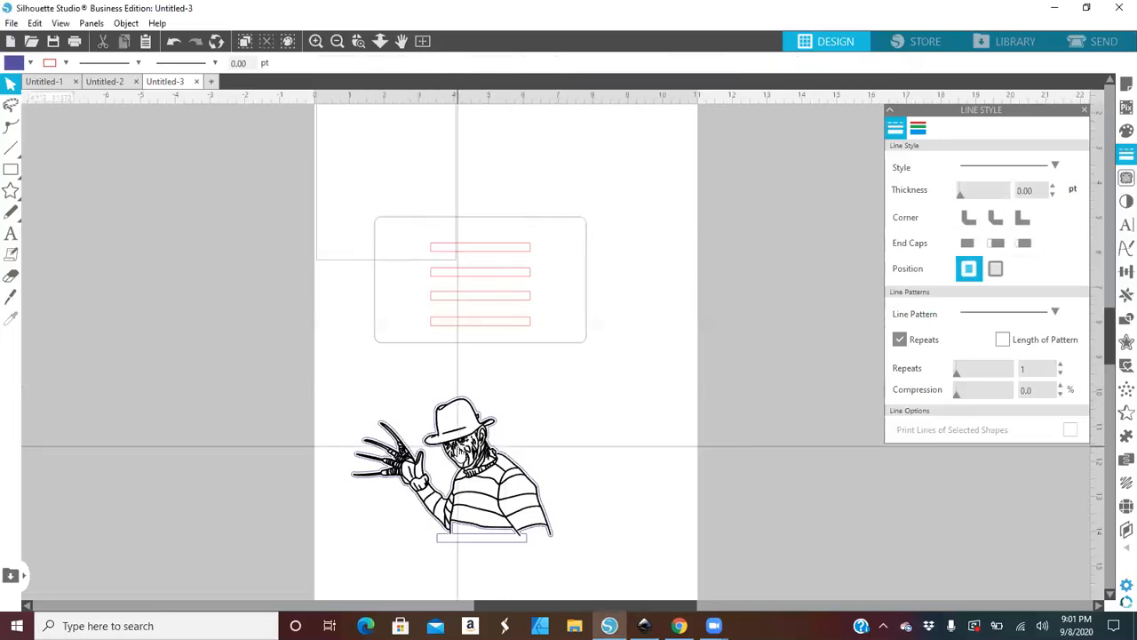
- Move the figure off the page to the empty area left of the rounded rectangle
left_click(460, 455)
left_click_drag(457, 404, 457, 224)
mouse_move(455, 266)
left_mouse_down()
mouse_move(438, 234)
mouse_move(456, 222)
mouse_move(336, 318)
mouse_move(226, 292)
mouse_move(191, 229)
left_mouse_up()
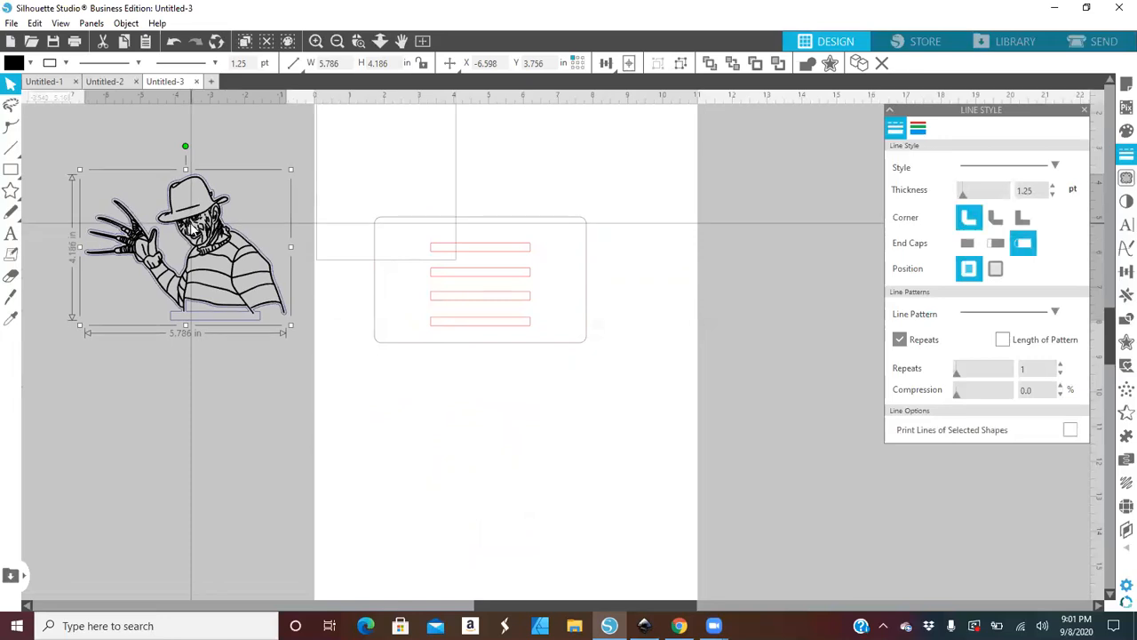
- Paste three copies of the figure and spread them out below the rounded rectangle and across the page edges
left_click(11, 318)
key("ctrl+v")
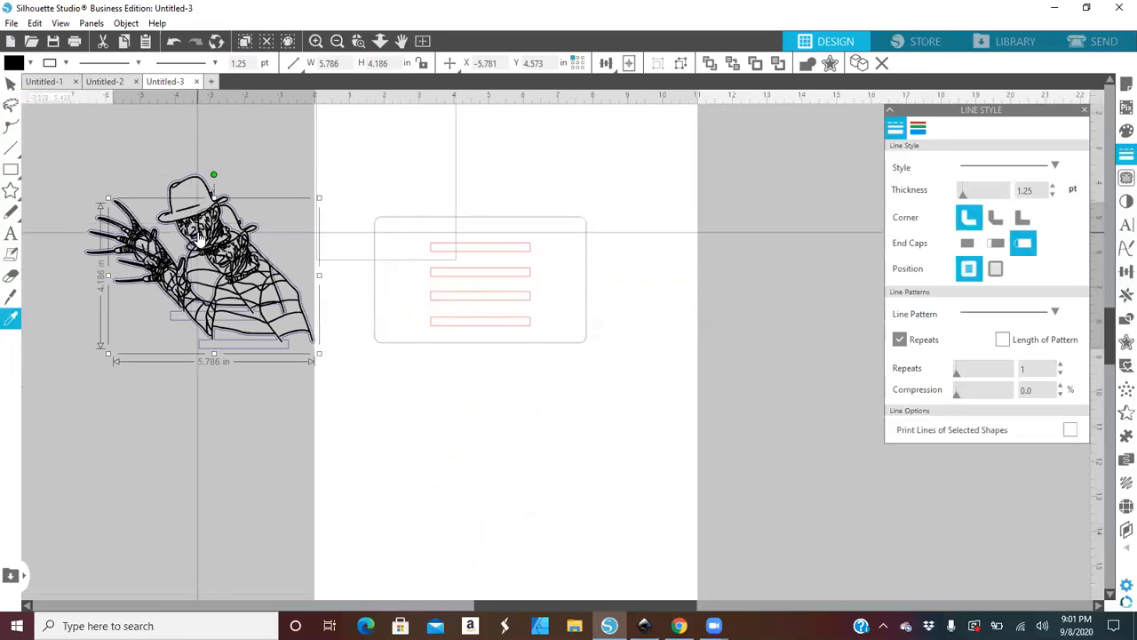
key("ctrl+v")
key("ctrl+v")
left_click_drag(311, 369, 741, 469)
left_click(391, 434)
left_click_drag(293, 364, 528, 493)
left_click_drag(249, 329, 277, 519)
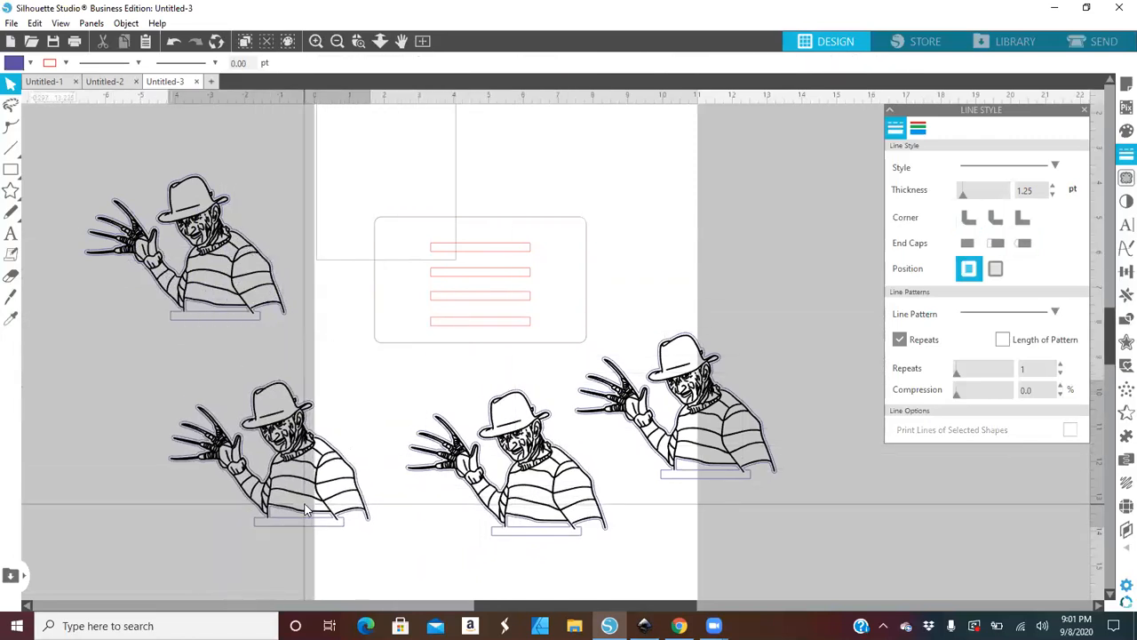
- Ungroup the lower-left figure copy and change its tabbed outline's line color to blue
right_click(304, 507)
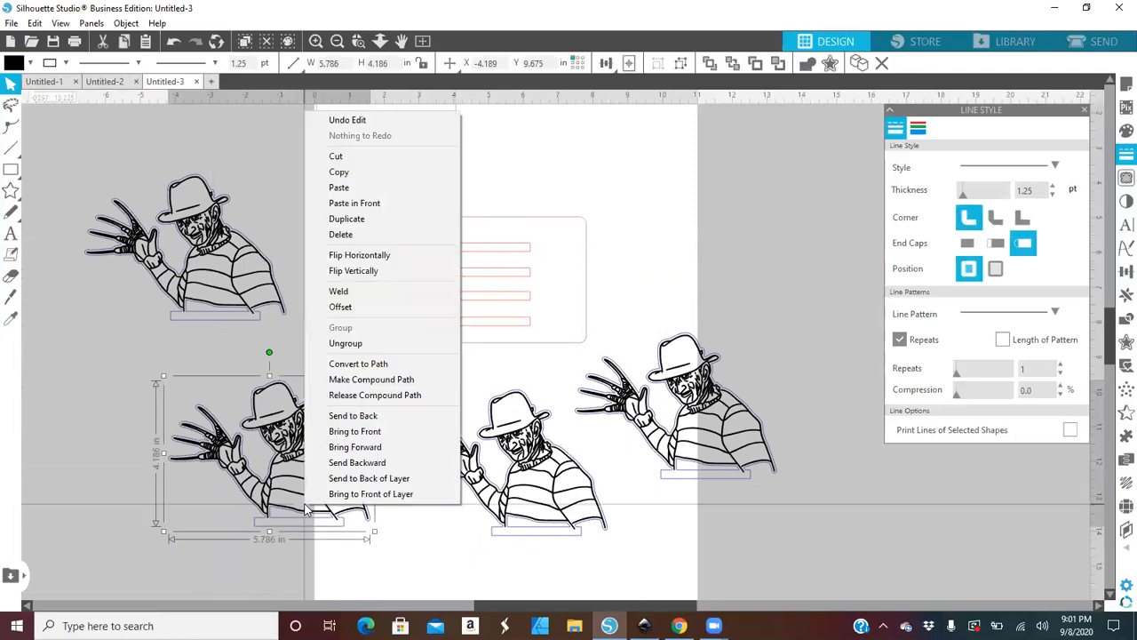
left_click(340, 343)
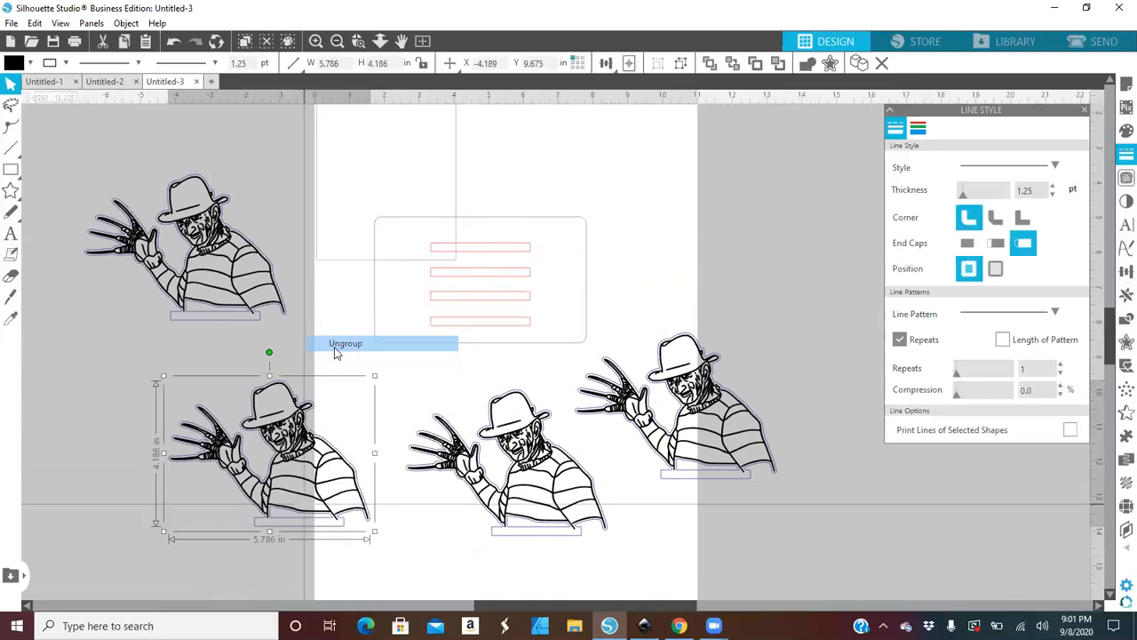
left_click(95, 415)
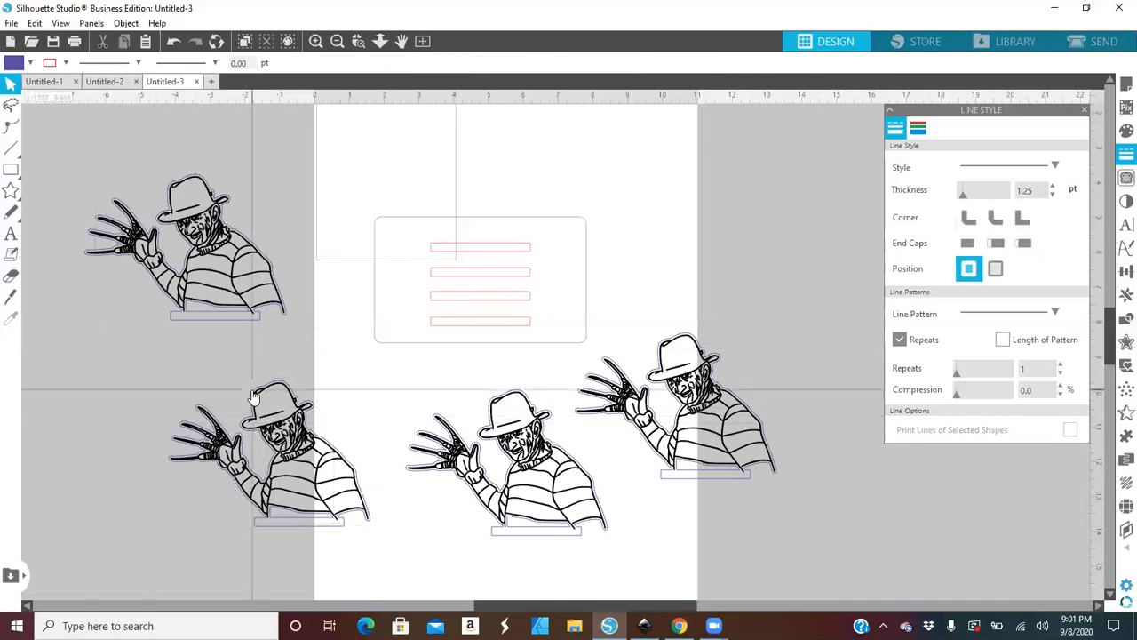
left_click(253, 397)
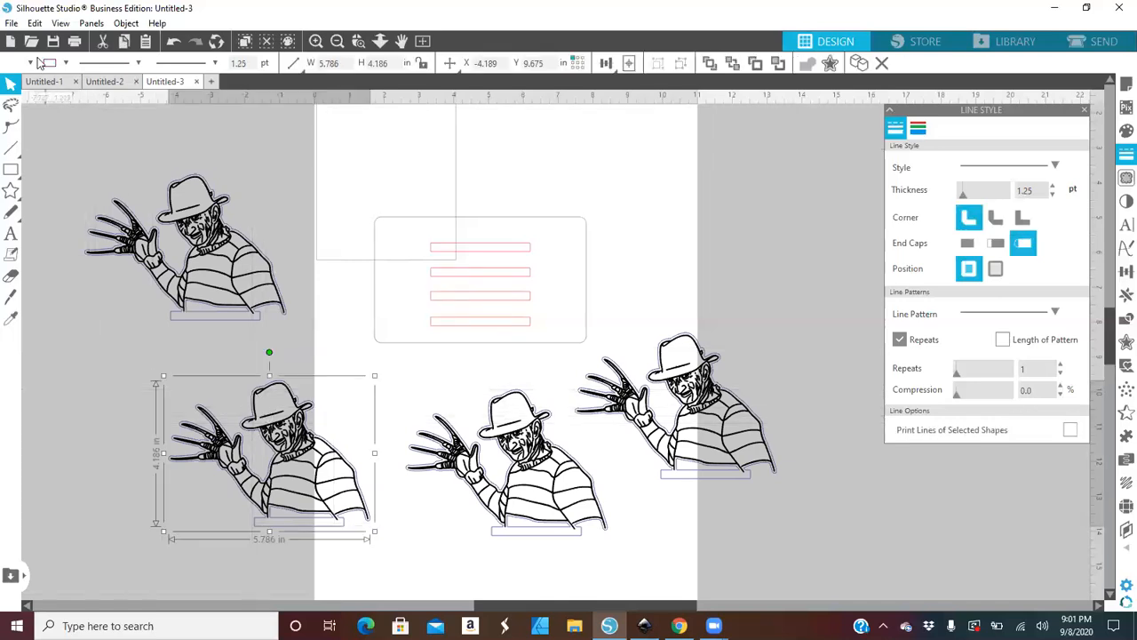
left_click(66, 63)
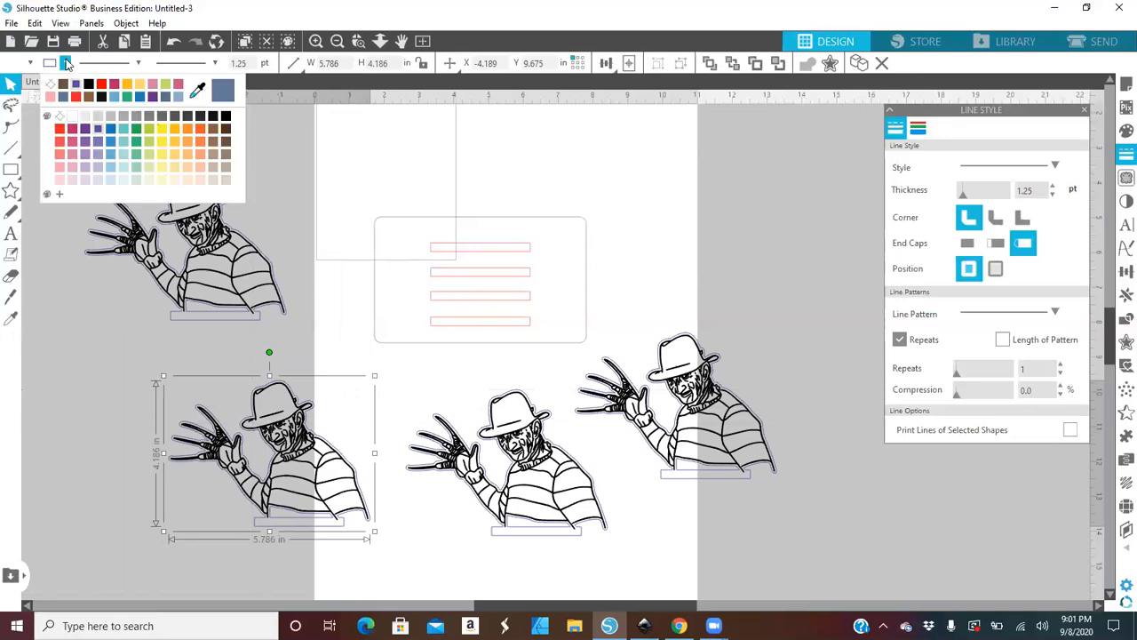
left_click(111, 144)
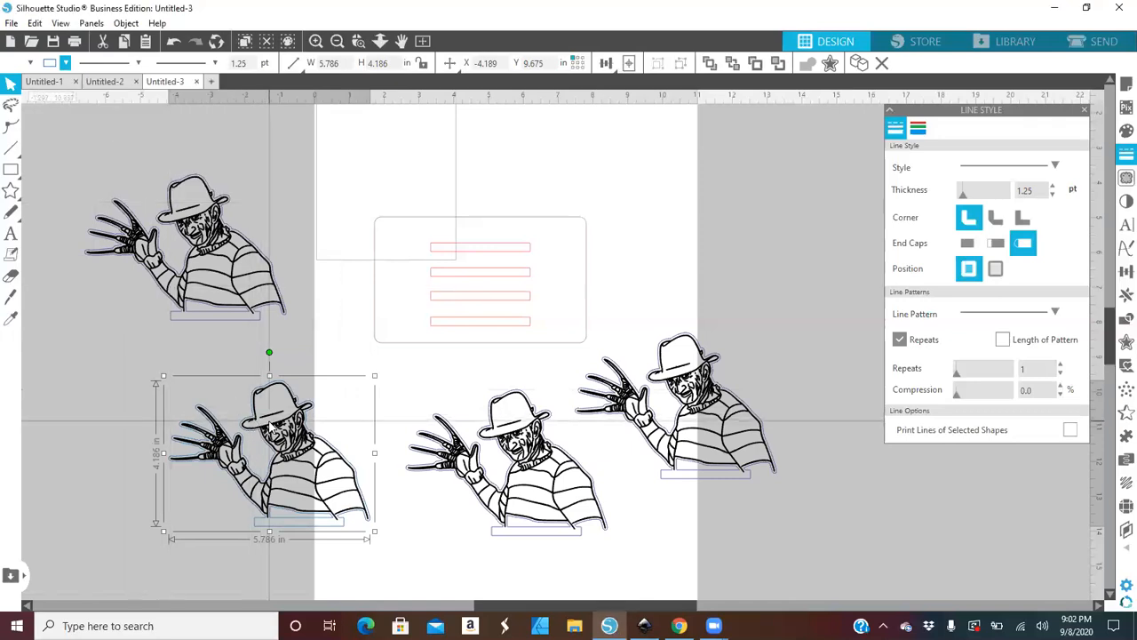
left_click(75, 414)
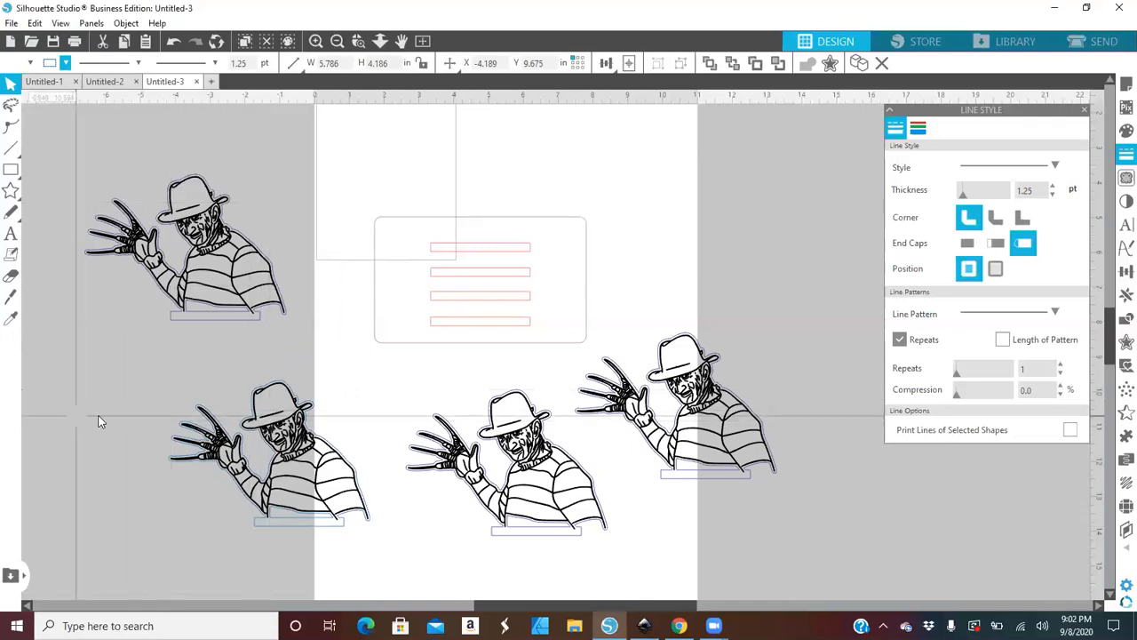
- Change the line color and fill of the lower-left copy's inner line art to yellow-green
left_click(294, 438)
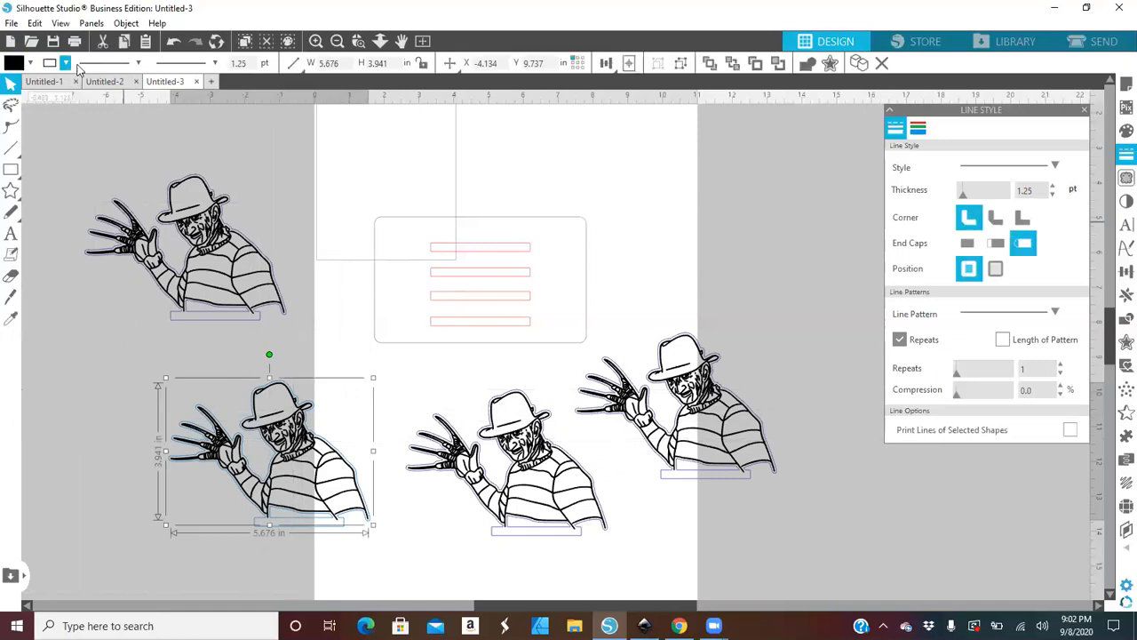
left_click(65, 63)
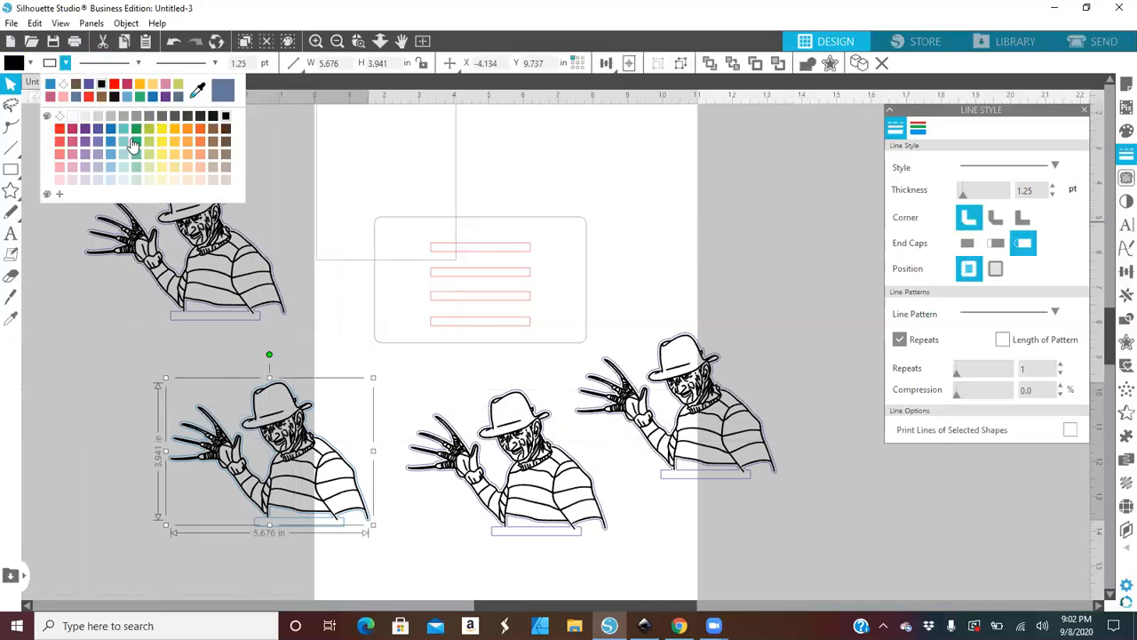
left_click(149, 158)
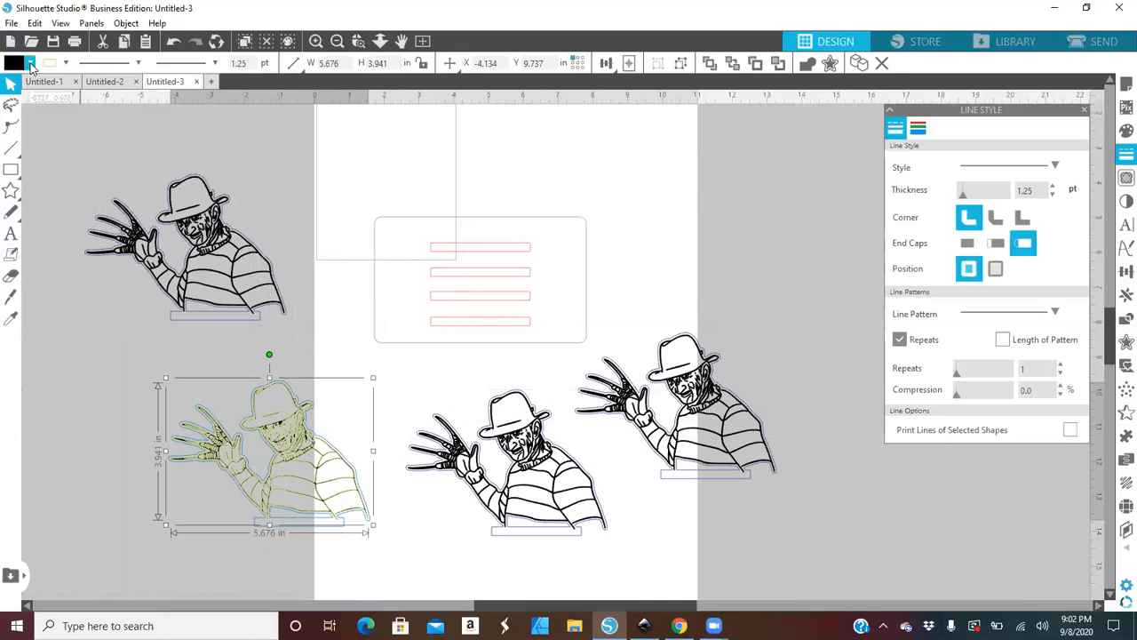
left_click(30, 64)
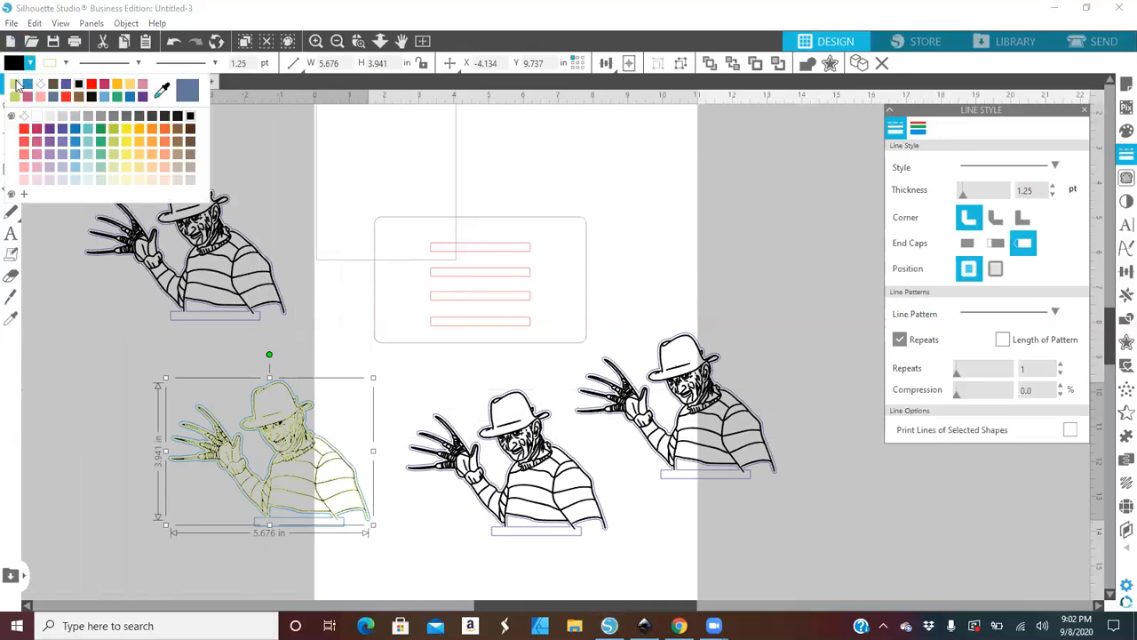
left_click(16, 84)
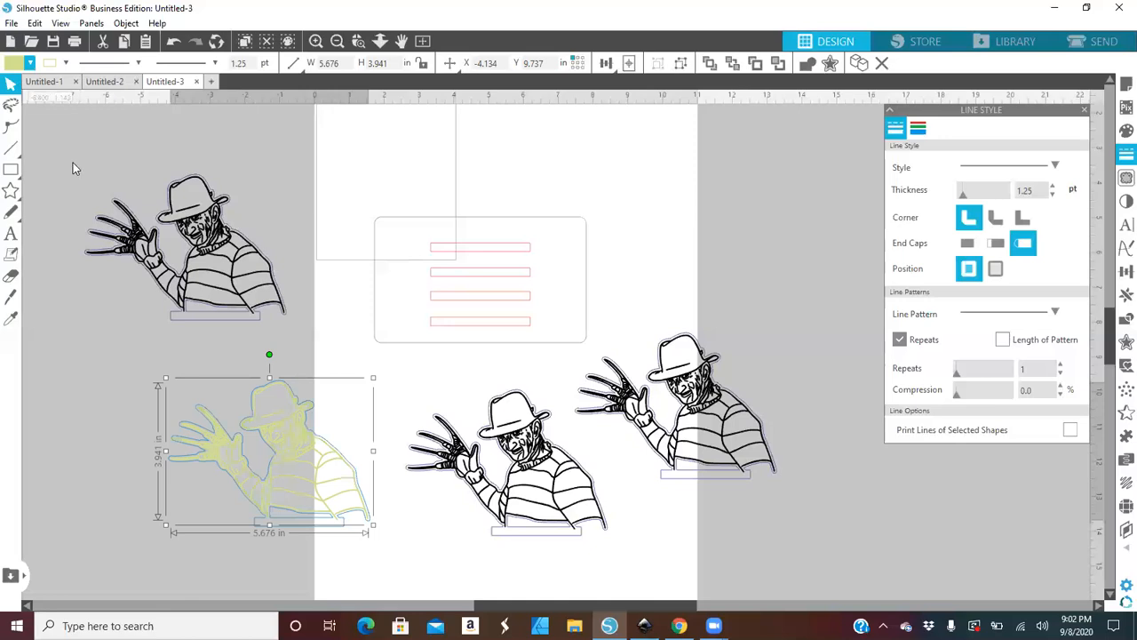
left_click(118, 389)
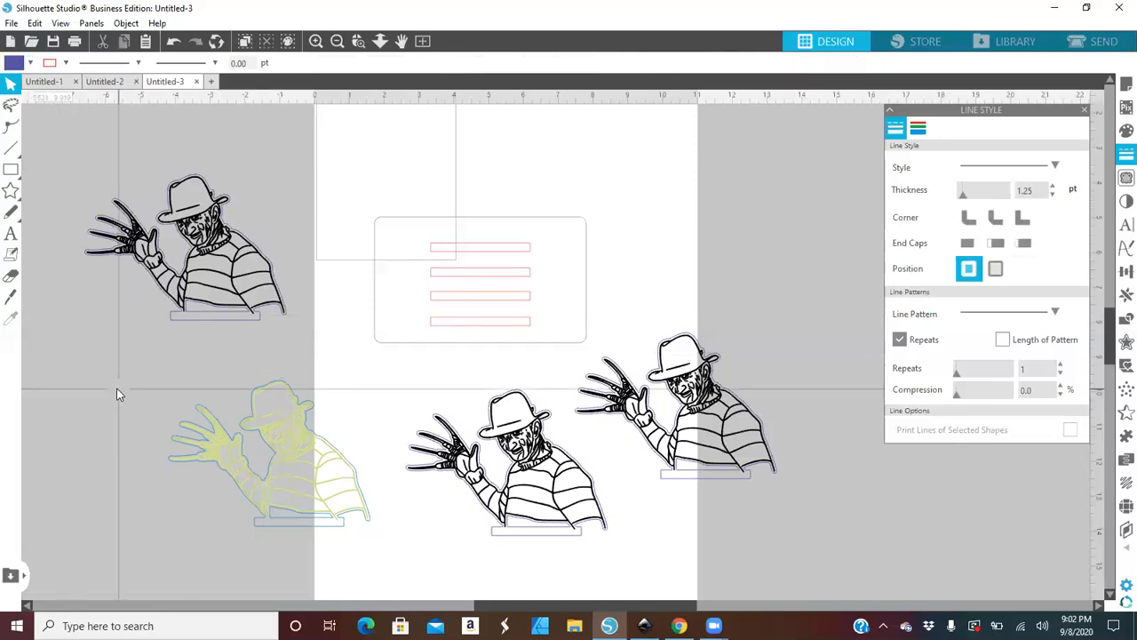
- Group the recolored line art with its blue outline, and place it and a black copy over the top two slots
left_click(311, 484)
right_click(308, 479)
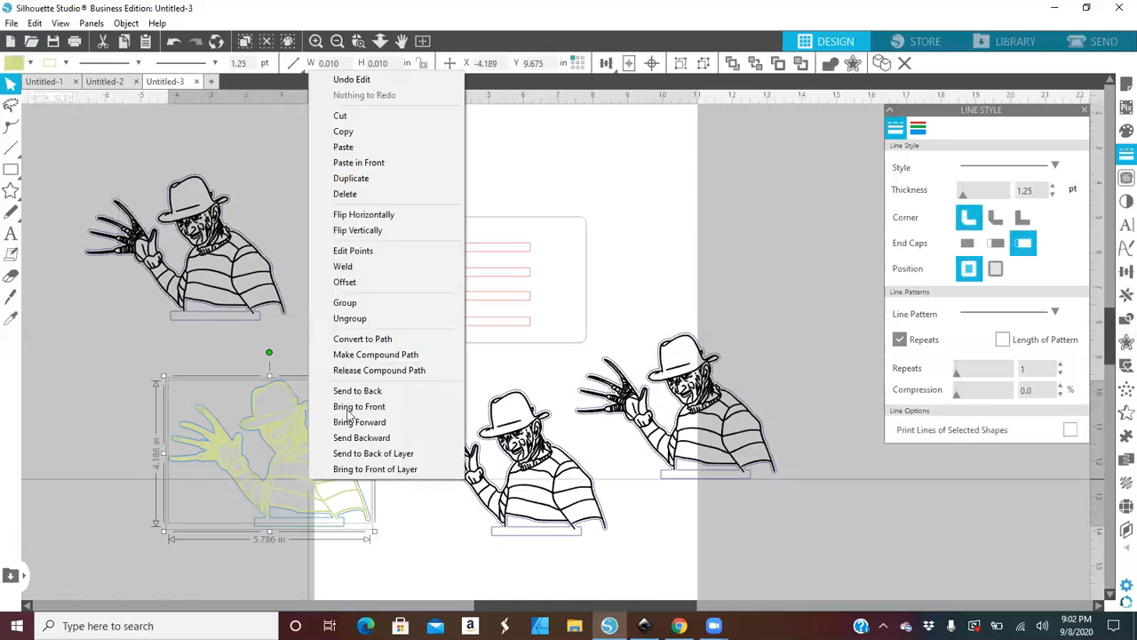
left_click(345, 303)
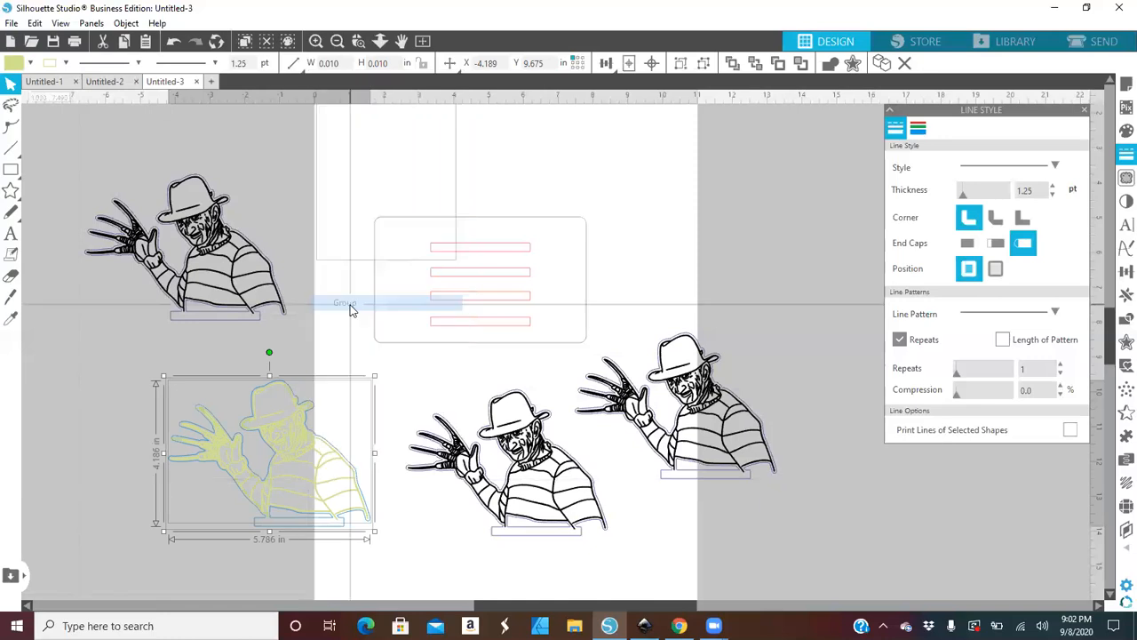
left_click_drag(300, 436, 523, 213)
left_click_drag(590, 525, 201, 397)
- Ungroup the black figure copy left of the page and change its tabbed outline's line color to light orange
right_click(201, 397)
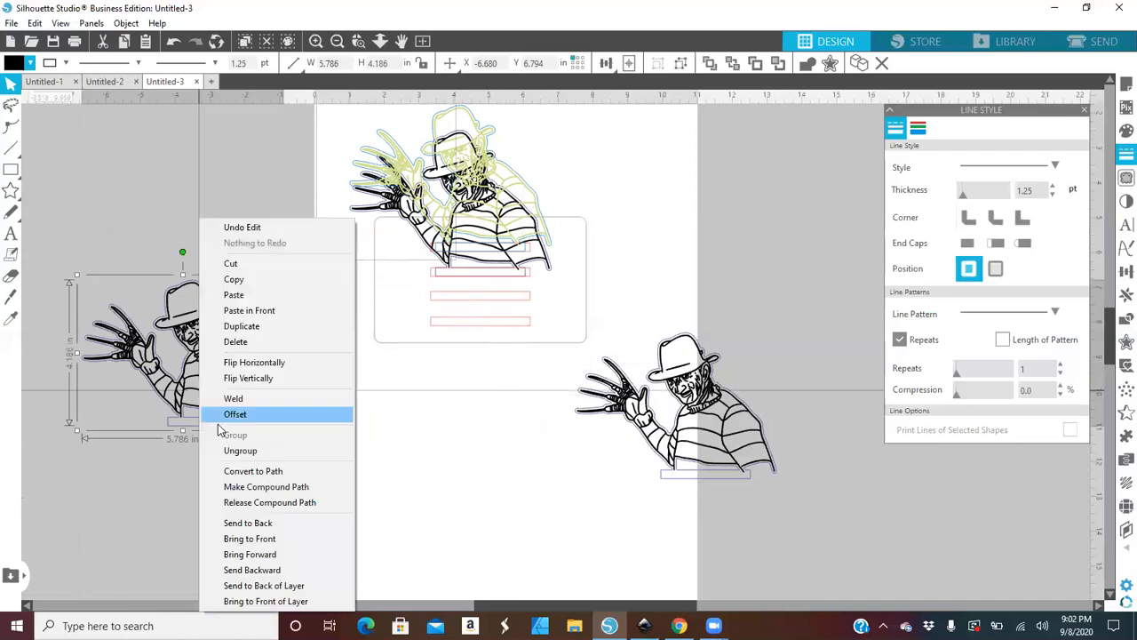
left_click(234, 447)
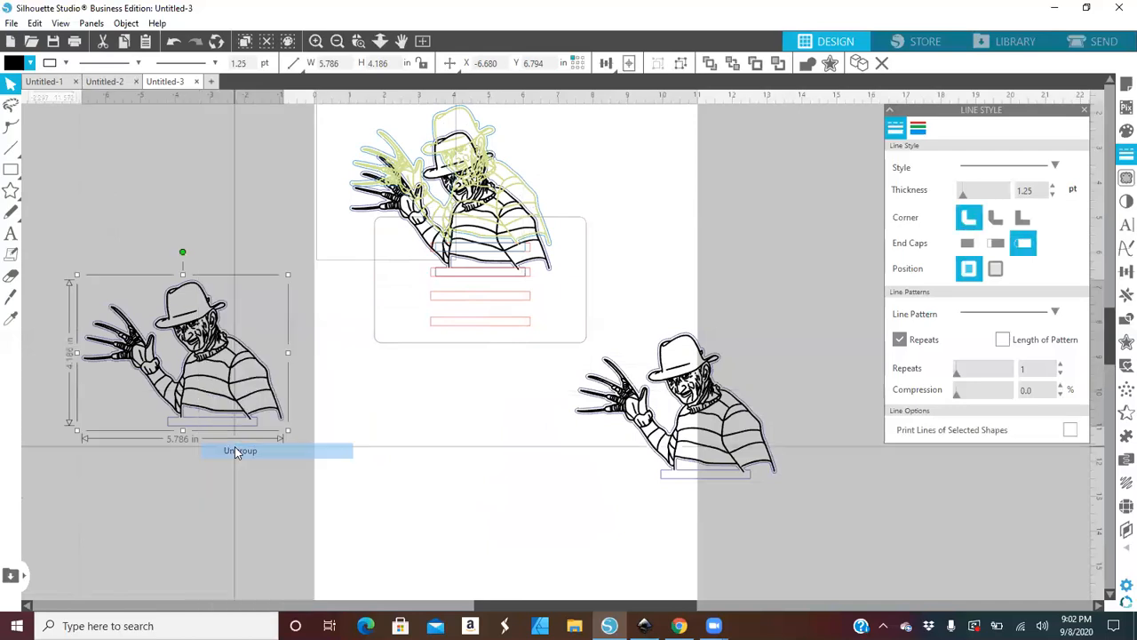
left_click(180, 469)
left_click(186, 286)
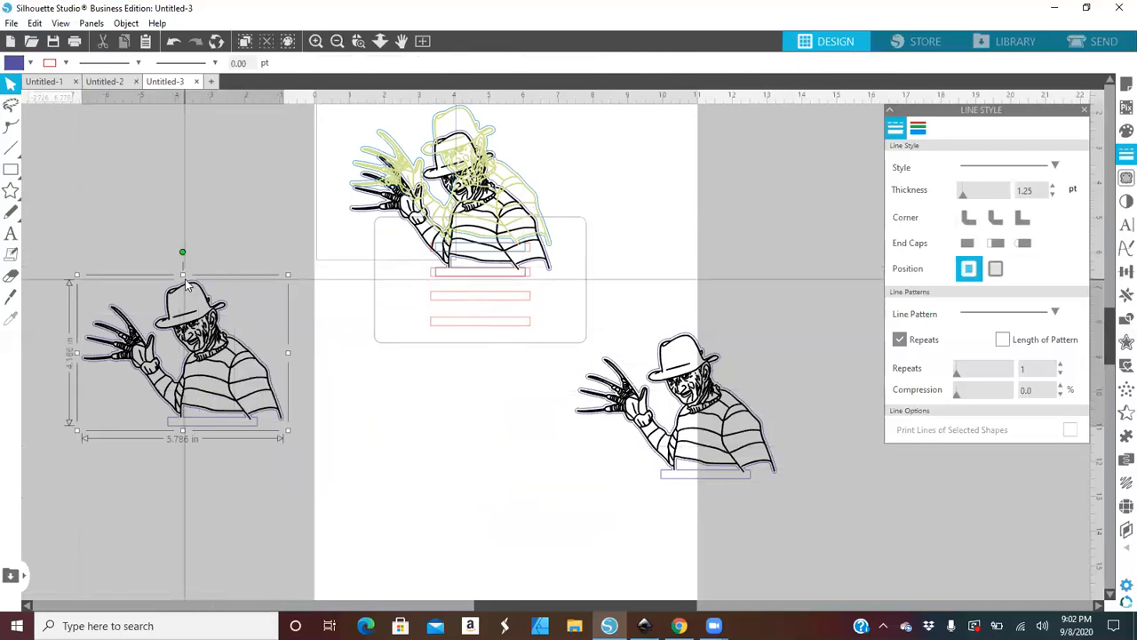
left_click(66, 63)
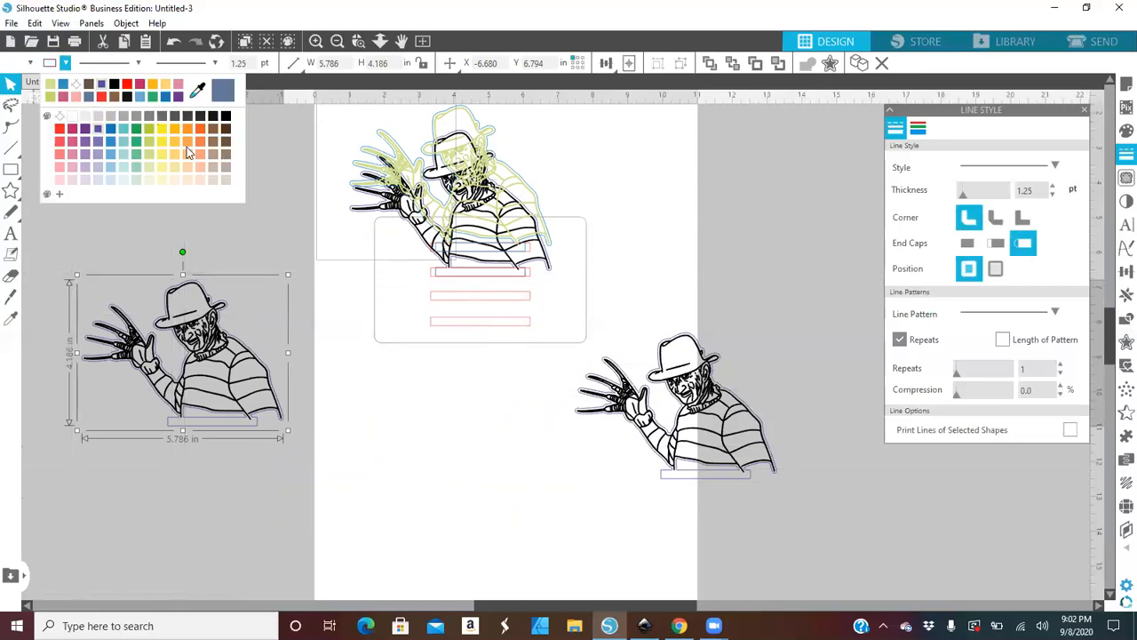
left_click(201, 160)
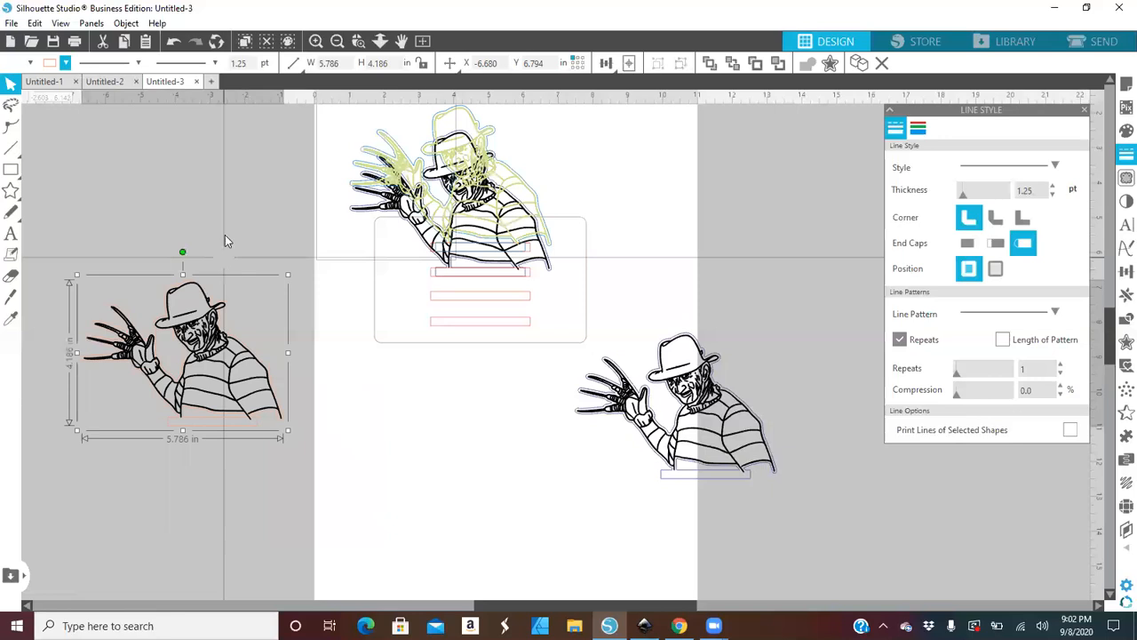
left_click(224, 234)
- Change the line color of the same copy's inner line art to purple
left_click(206, 329)
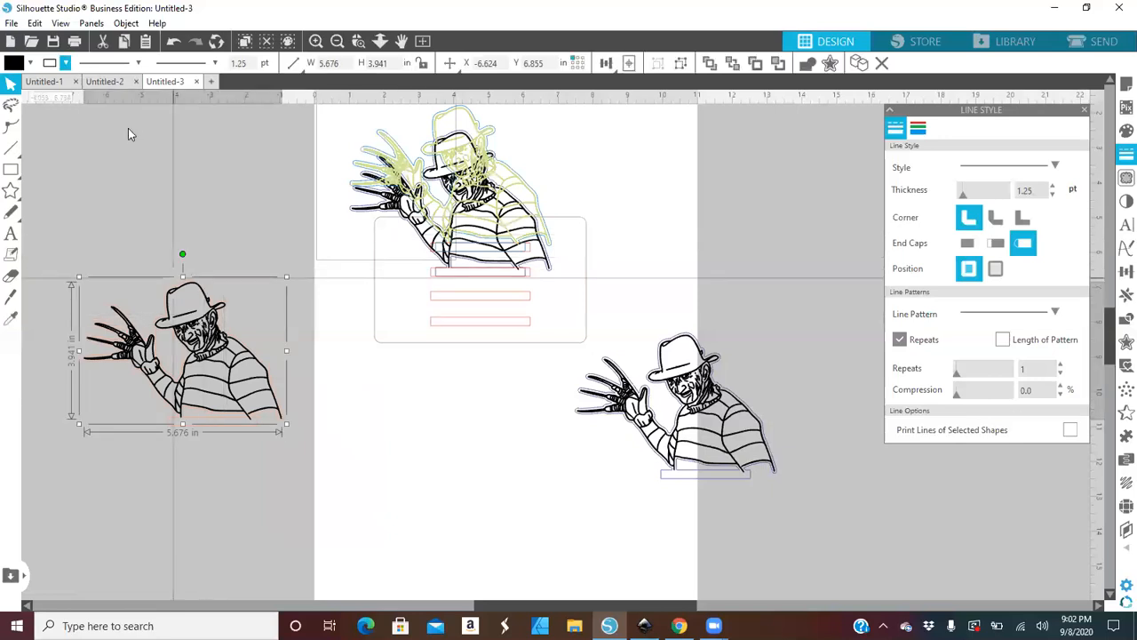
left_click(65, 63)
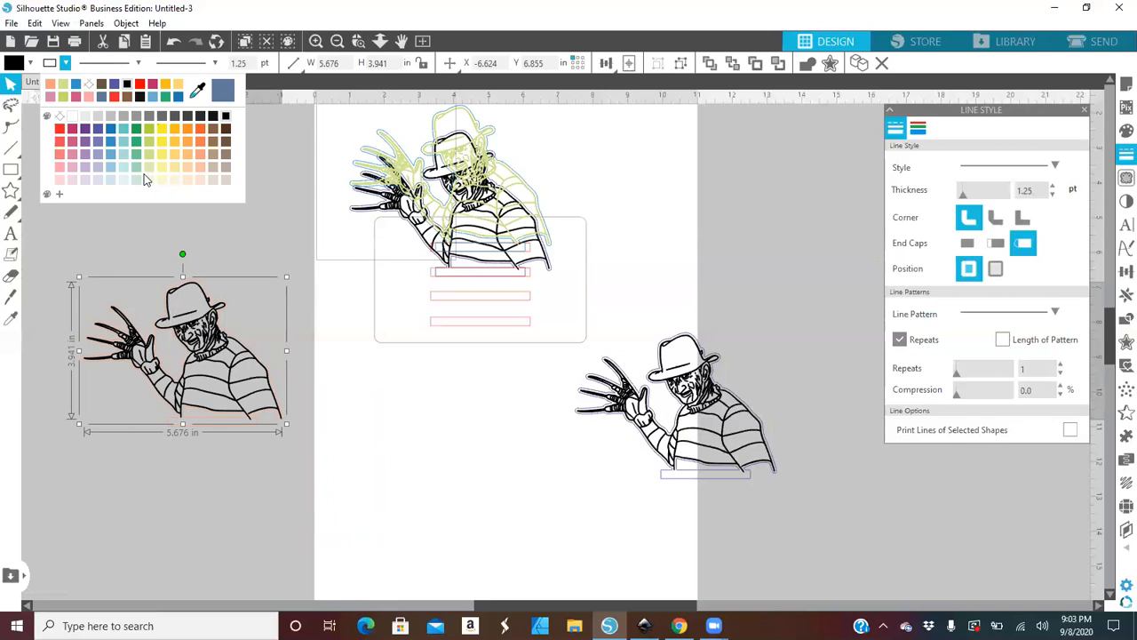
left_click(86, 144)
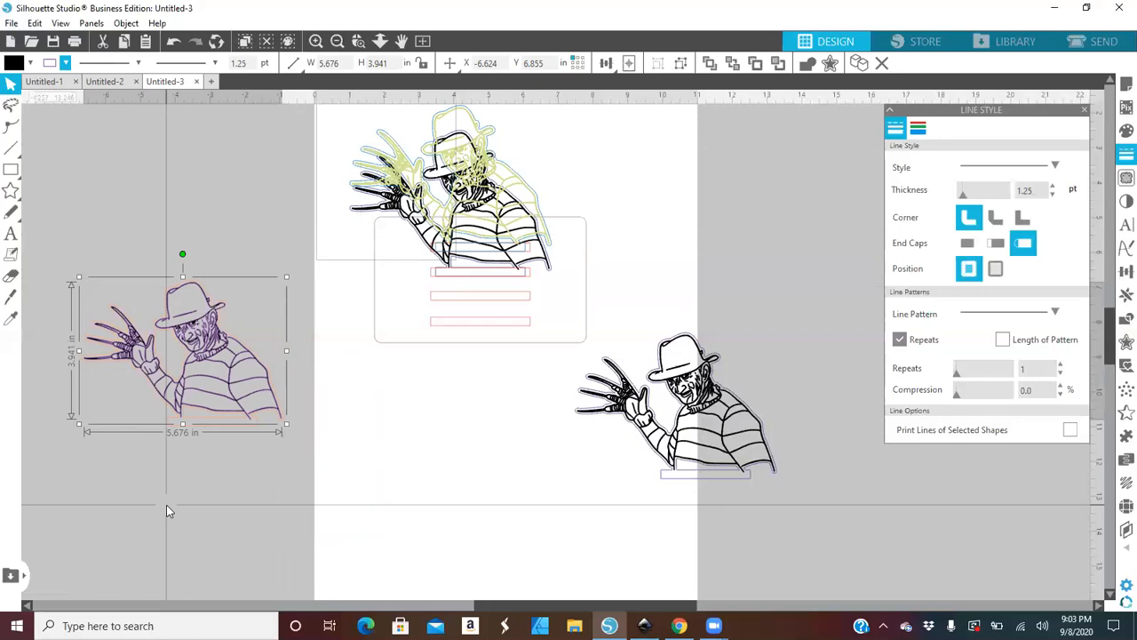
- Group the purple-lined art with its light orange outline and shift the group slightly
left_click(75, 213)
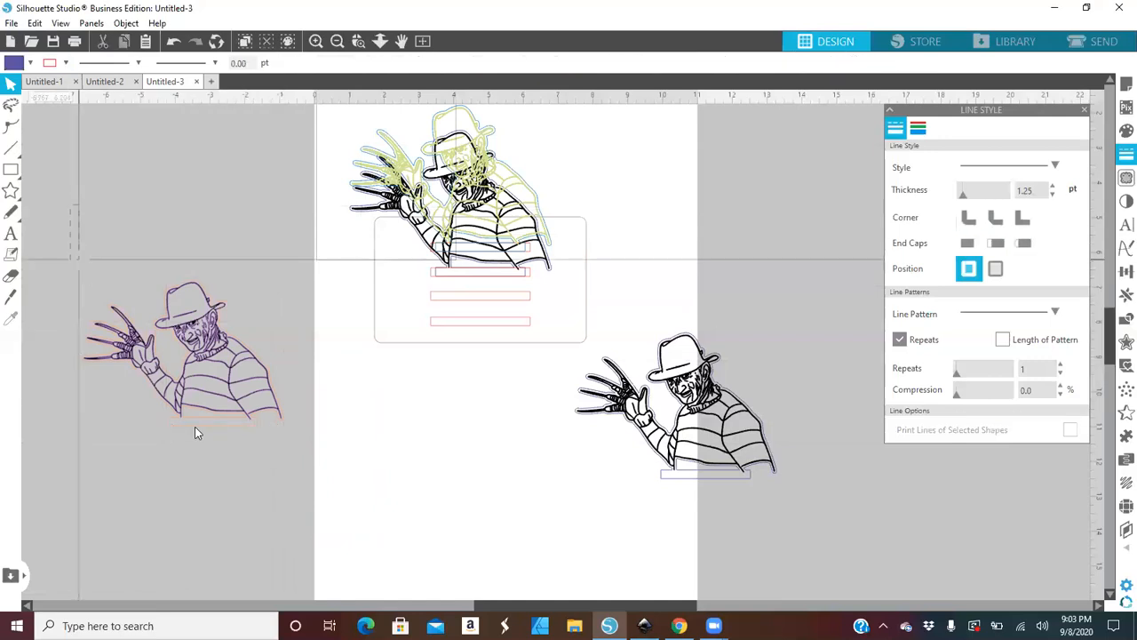
left_click_drag(80, 265, 276, 437)
right_click(217, 424)
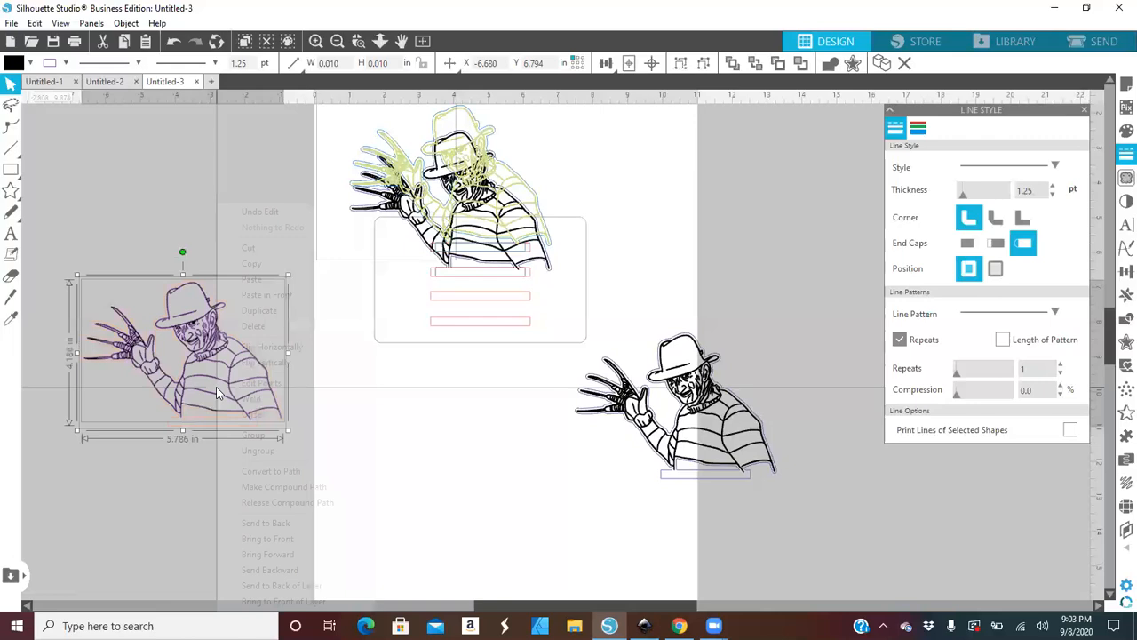
left_click(248, 437)
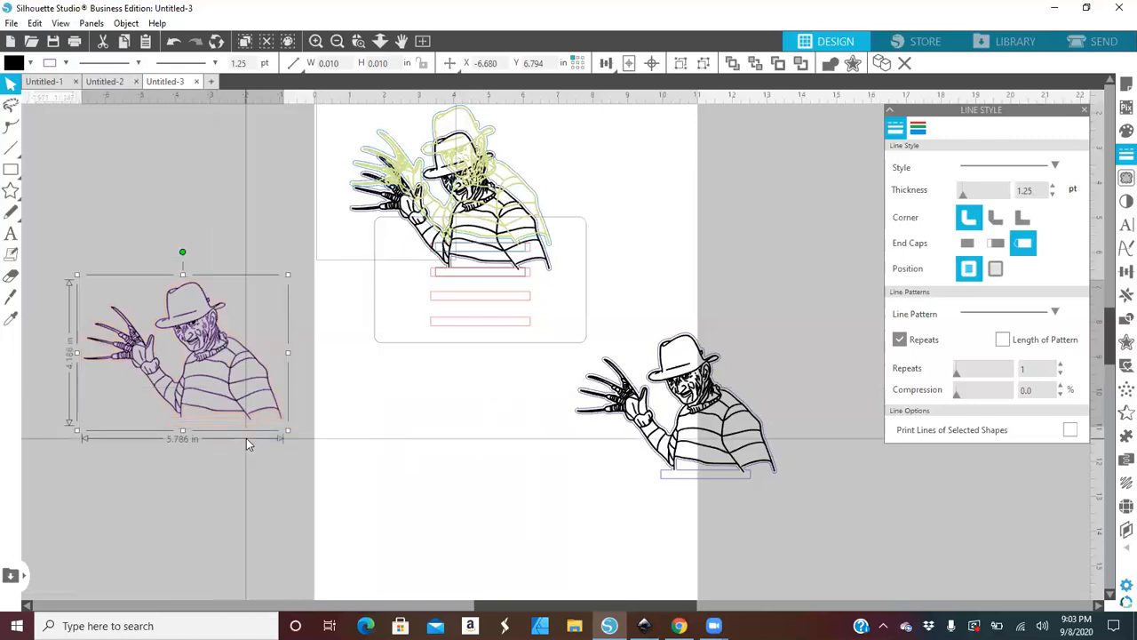
mouse_move(212, 388)
left_mouse_down()
mouse_move(312, 418)
mouse_move(204, 388)
left_mouse_up()
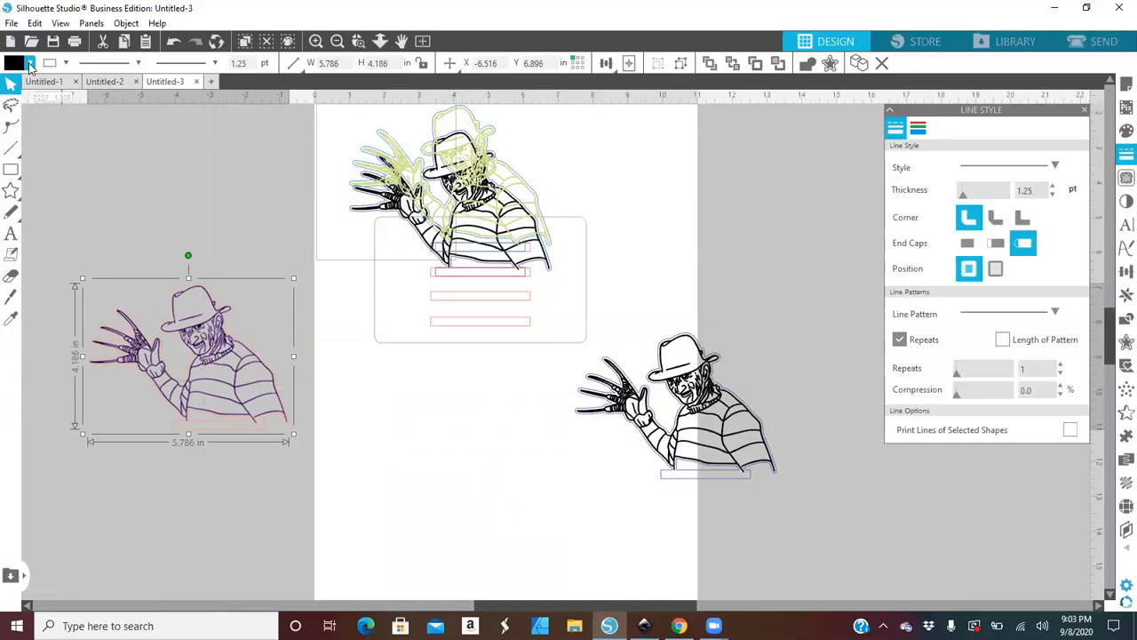
- Try a purple fill on the whole grouped figure, undo it, and ungroup the figure
left_click(31, 64)
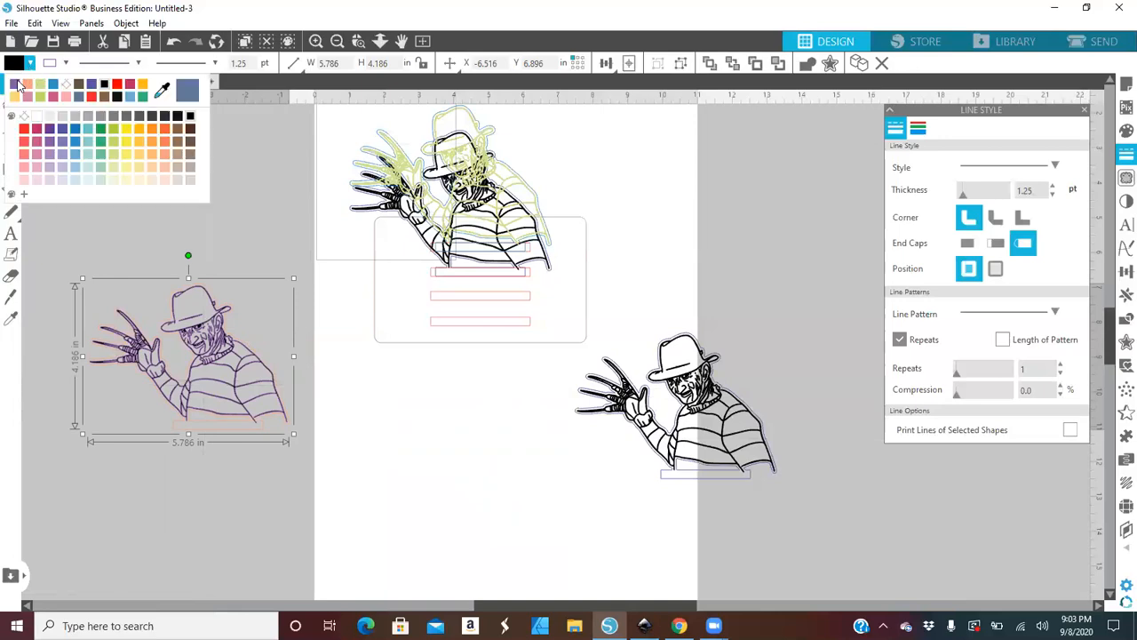
left_click(14, 84)
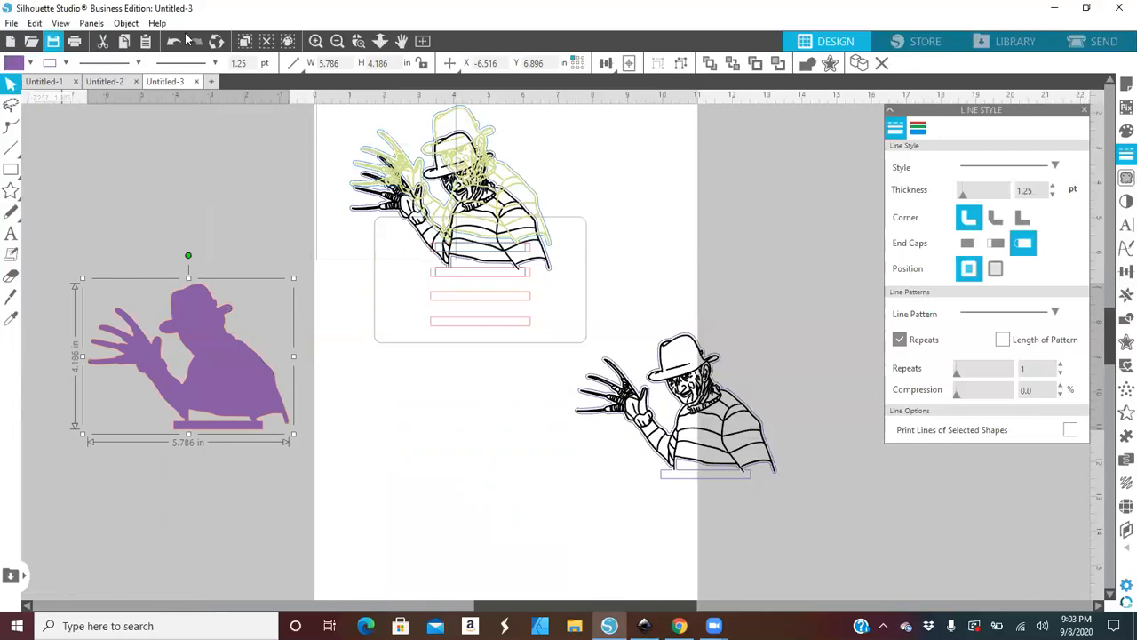
left_click(175, 42)
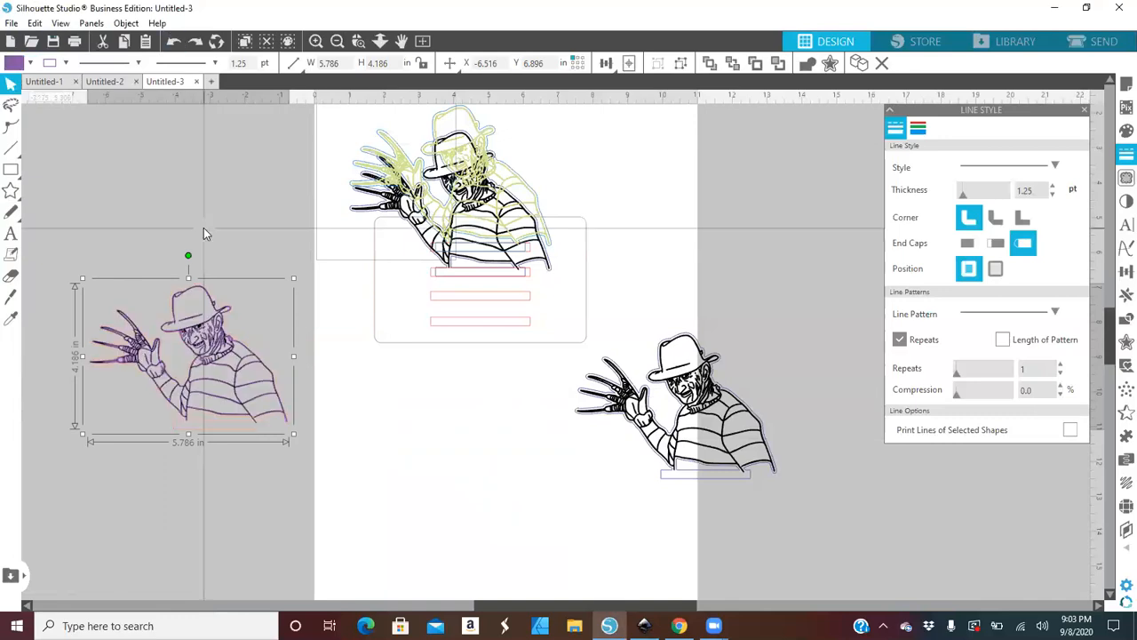
right_click(204, 335)
left_click(244, 451)
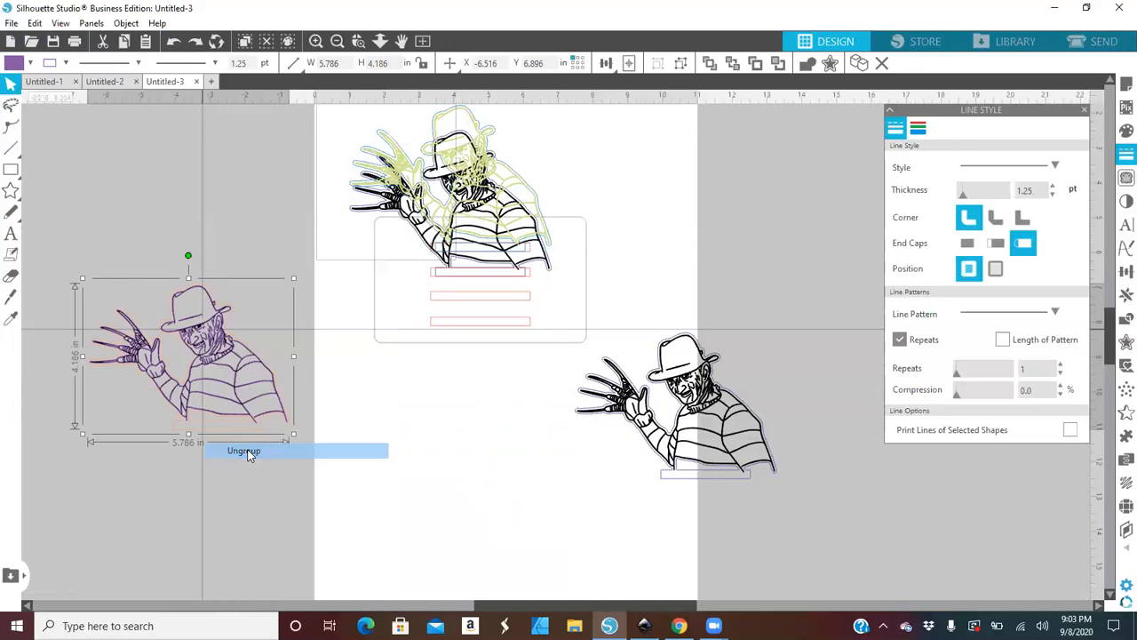
- Fill only the inner line art of the left figure copy with purple
left_click(228, 405)
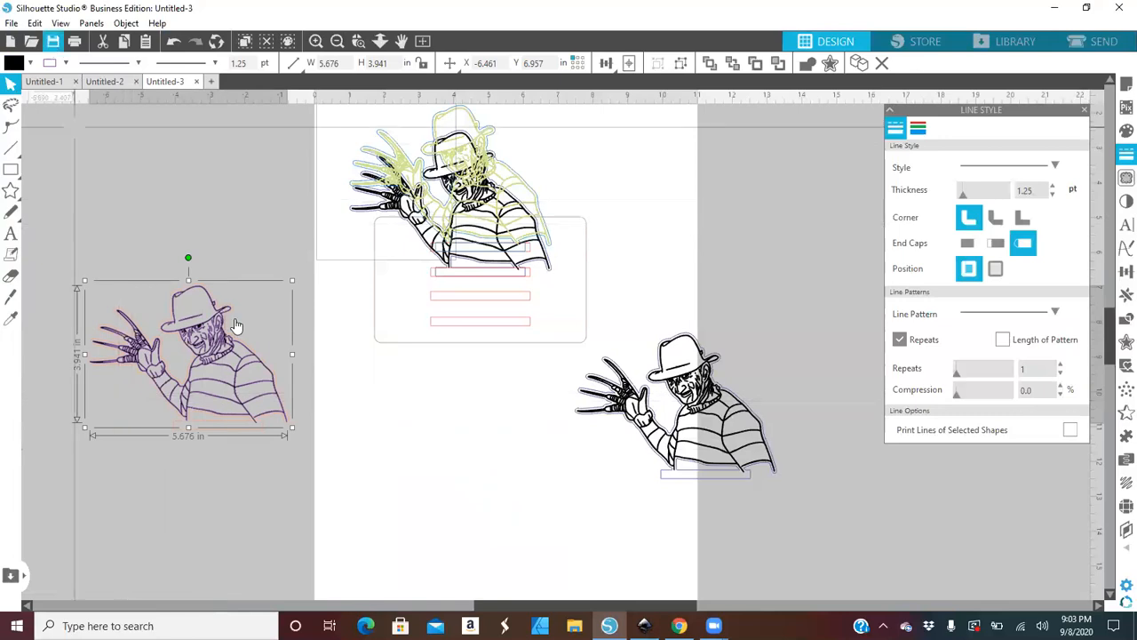
left_click(346, 439)
left_click(210, 364)
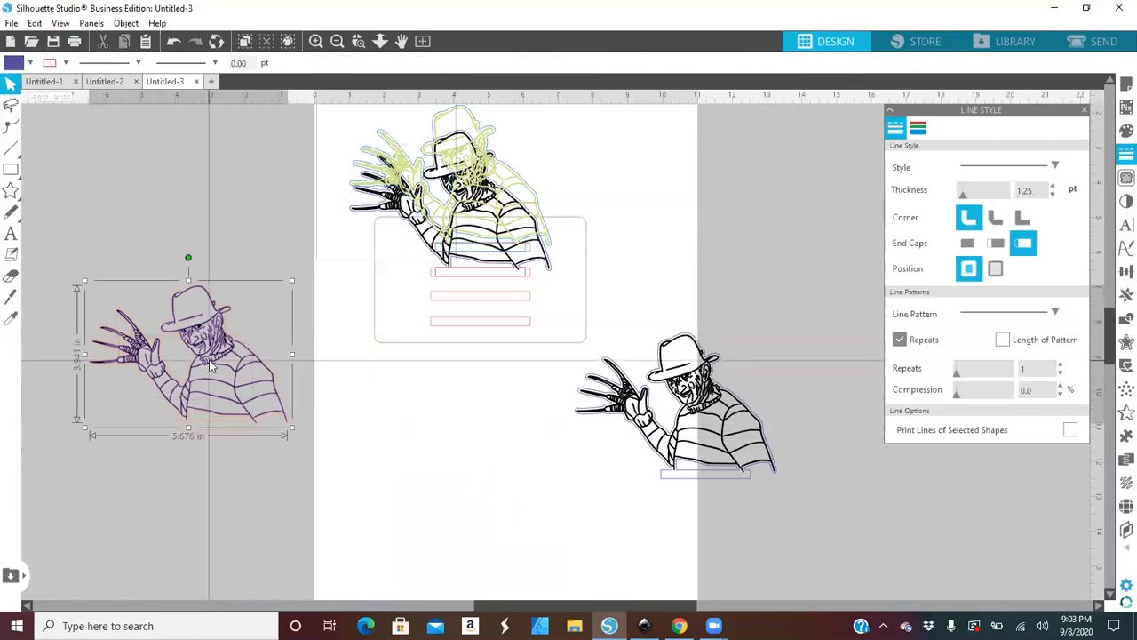
left_click(65, 64)
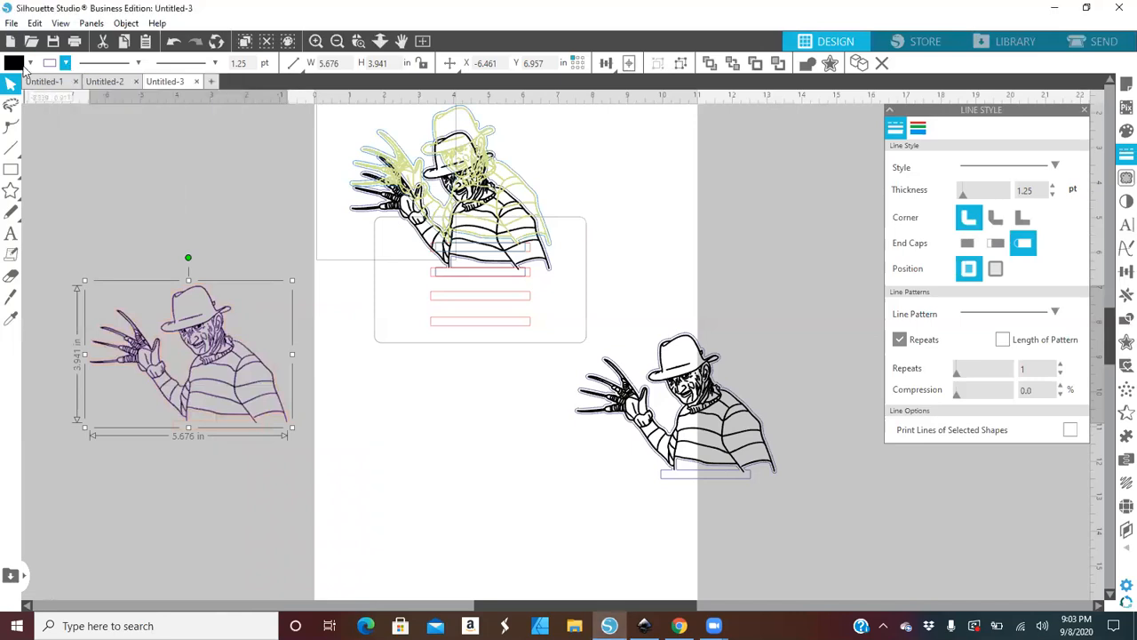
left_click(29, 64)
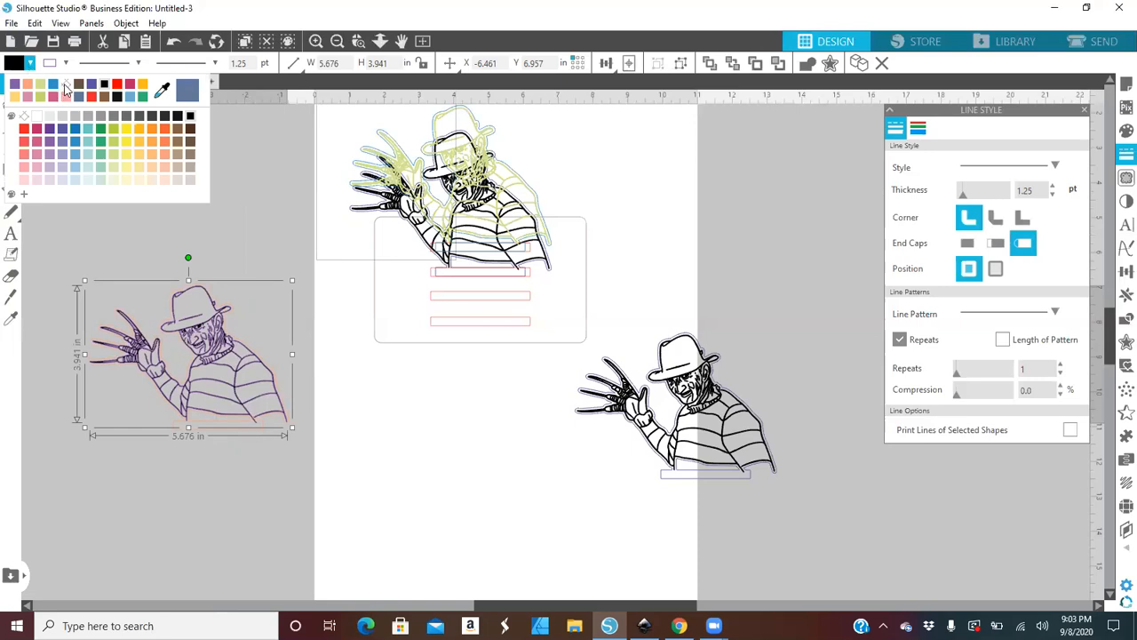
left_click(15, 86)
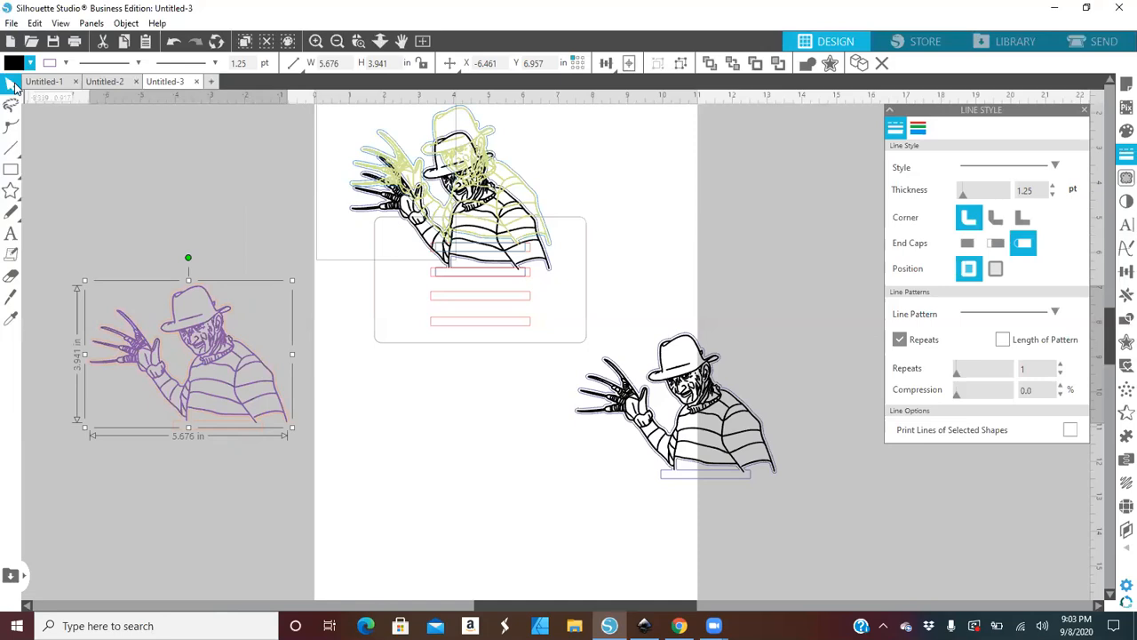
- Group the purple line art with its orange outline and place the figure's tab over the third slot
left_click_drag(64, 201, 313, 452)
right_click(233, 382)
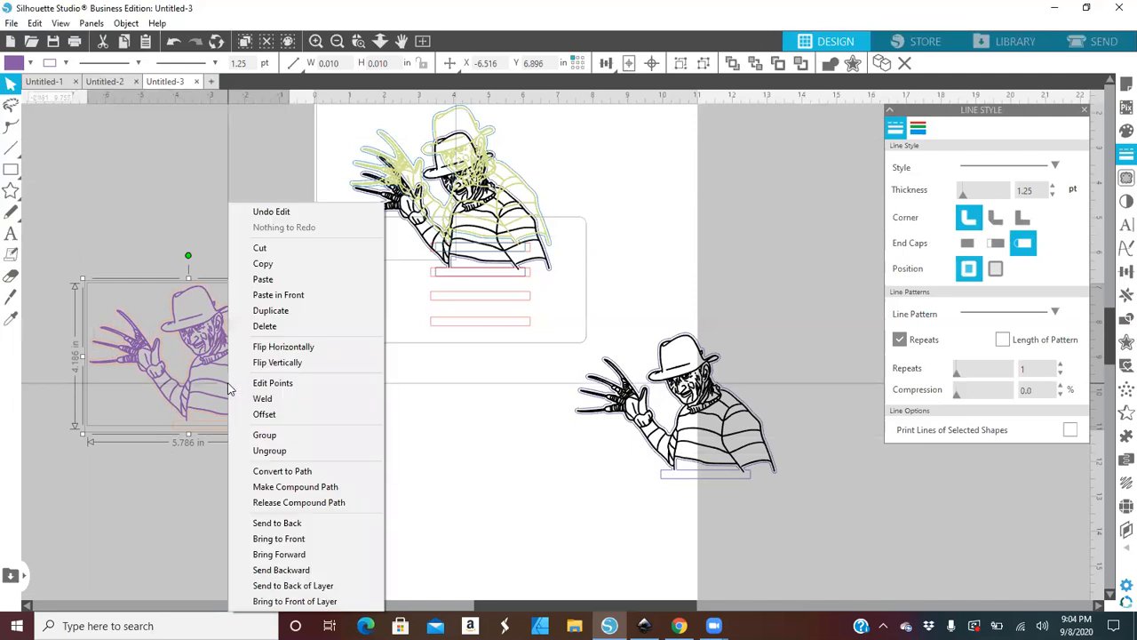
left_click(265, 435)
left_click_drag(206, 380, 465, 252)
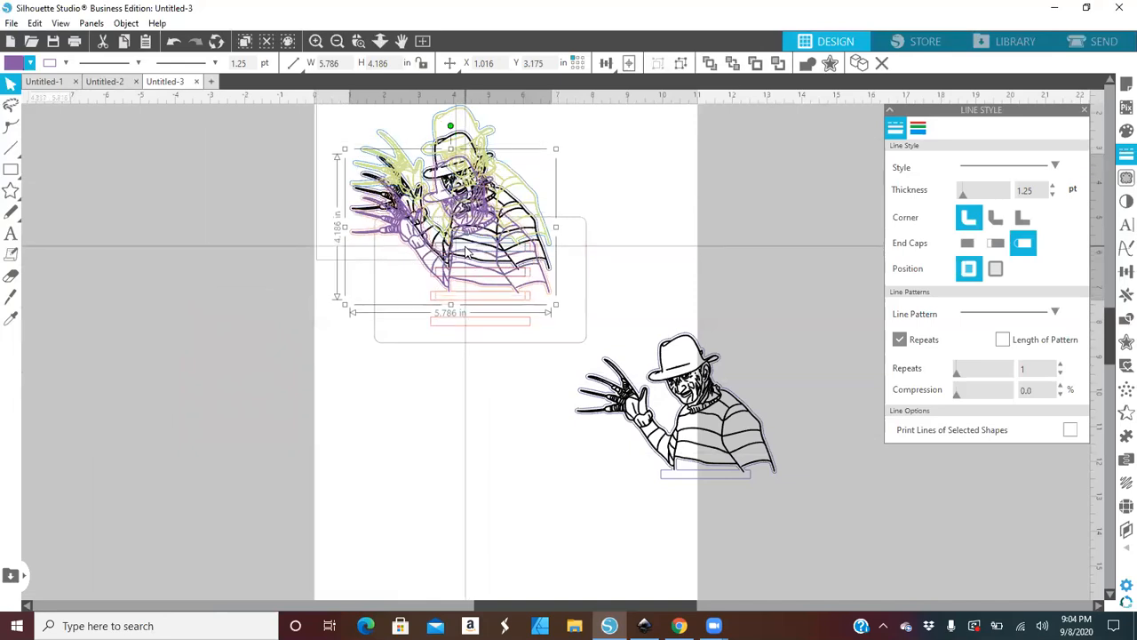
- Move the purple figure off the base to the area left of the page and ungroup it
left_click_drag(466, 252, 411, 254)
left_click_drag(410, 256, 224, 302)
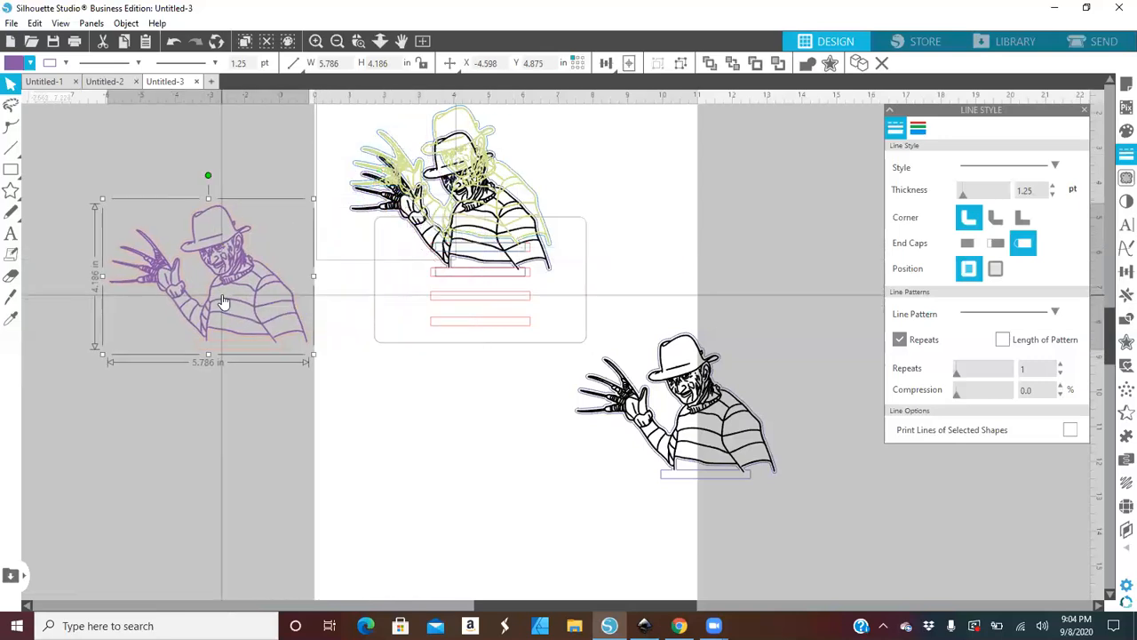
right_click(224, 302)
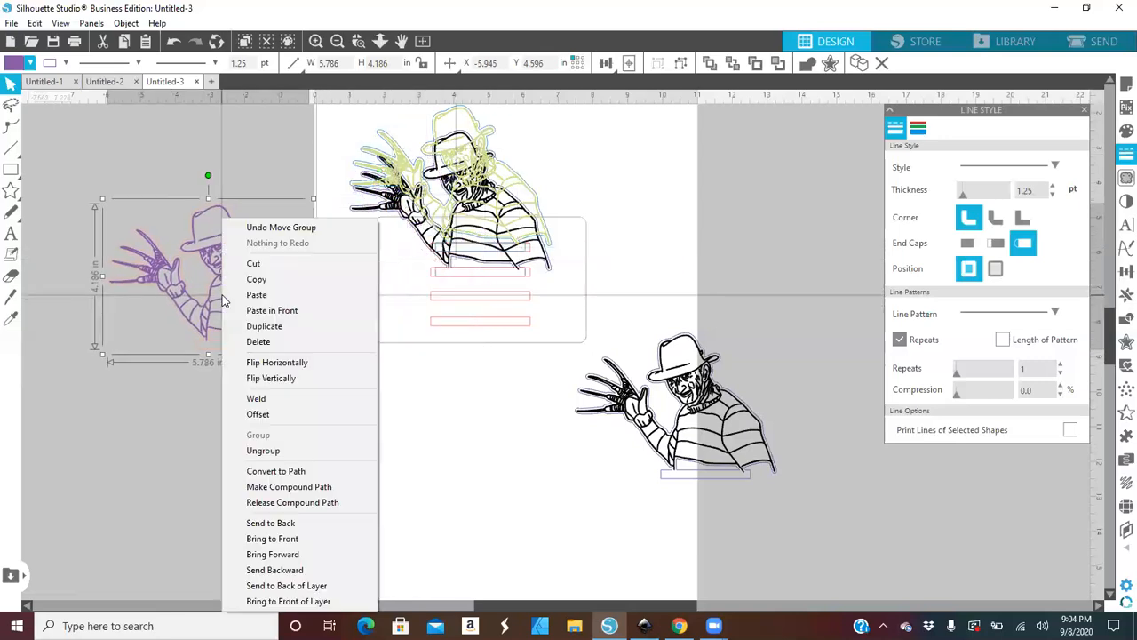
left_click(287, 451)
left_click(220, 412)
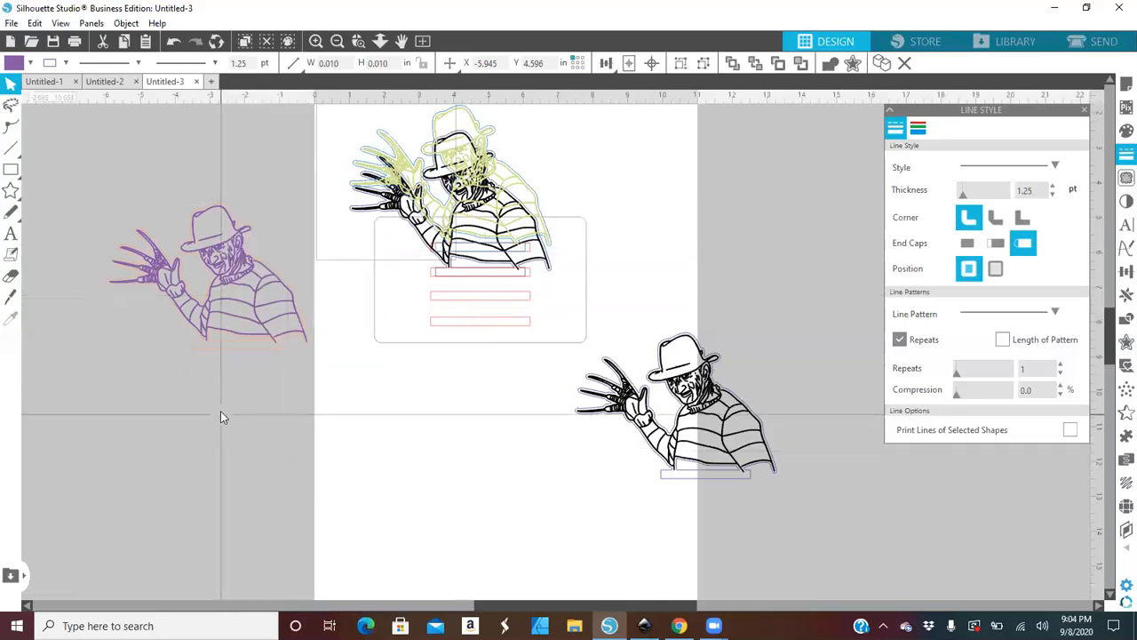
- Release the compound path of the orange outline and delete the leftover inner piece just above the base tab
left_click(229, 340)
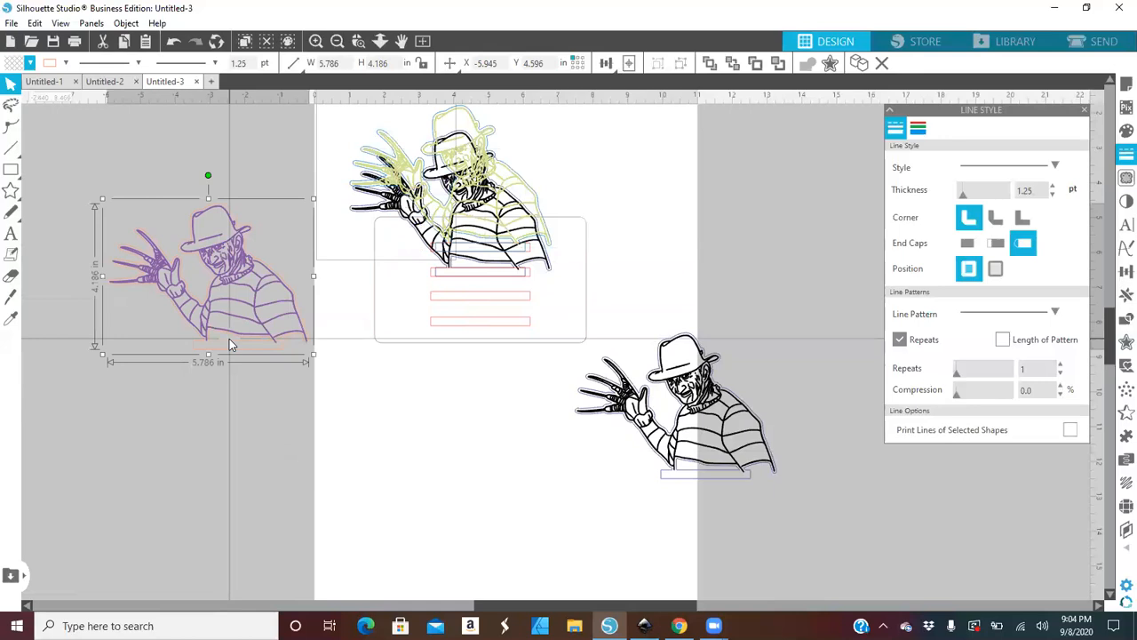
right_click(229, 338)
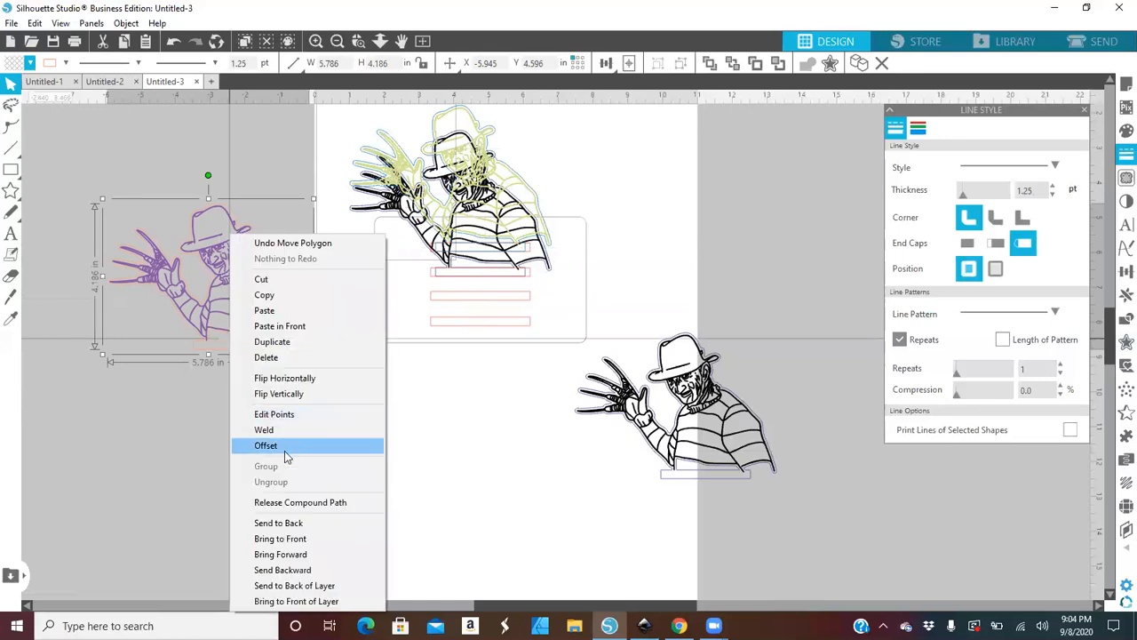
left_click(294, 501)
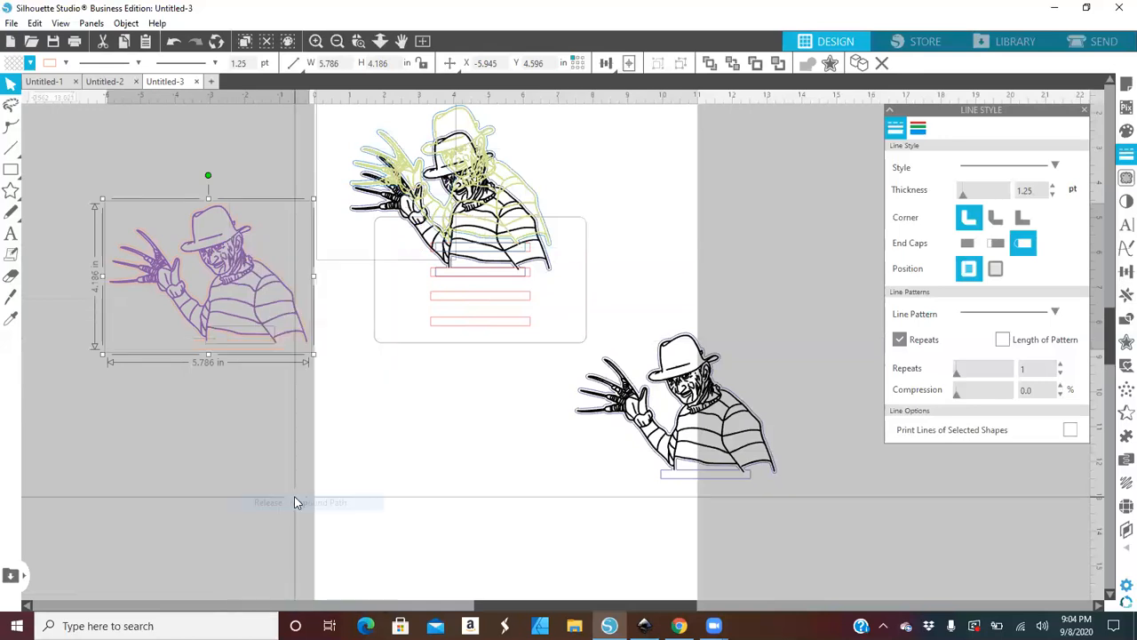
left_click(222, 428)
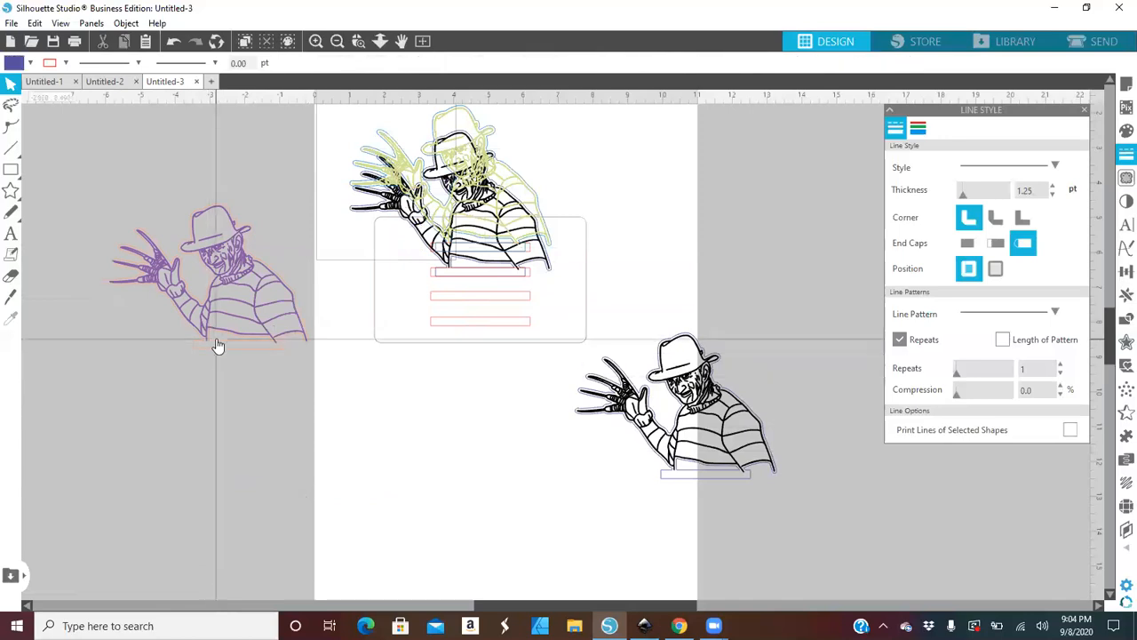
left_click(217, 345)
key("Delete")
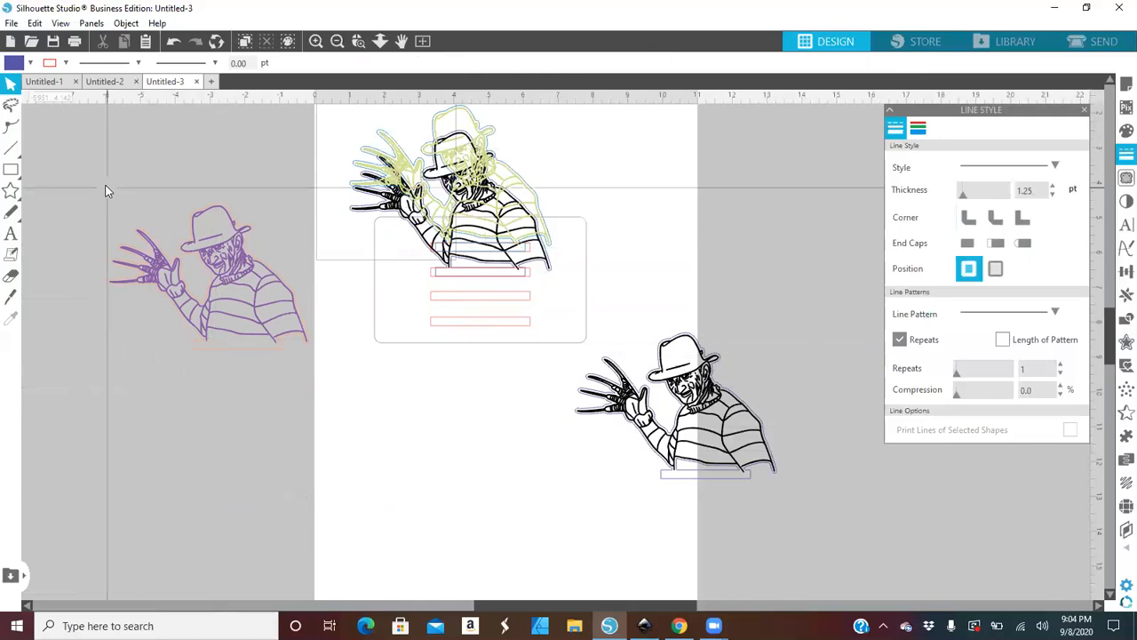
- Regroup the purple line art with its cleaned-up orange outline and set the figure aside left of the page
left_click_drag(106, 188, 279, 410)
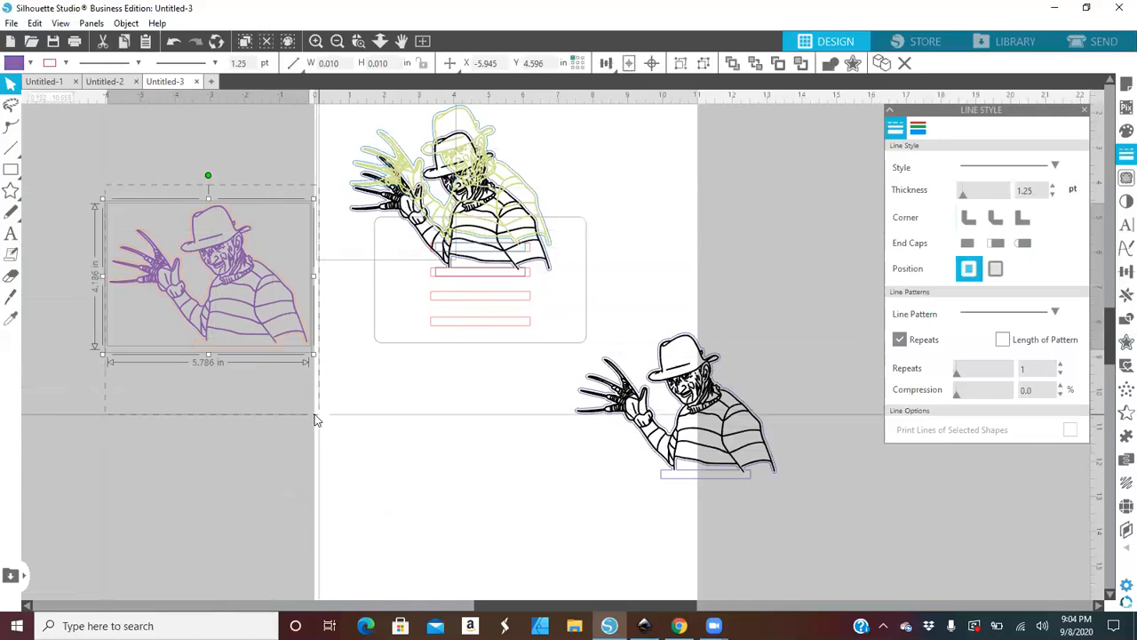
right_click(246, 312)
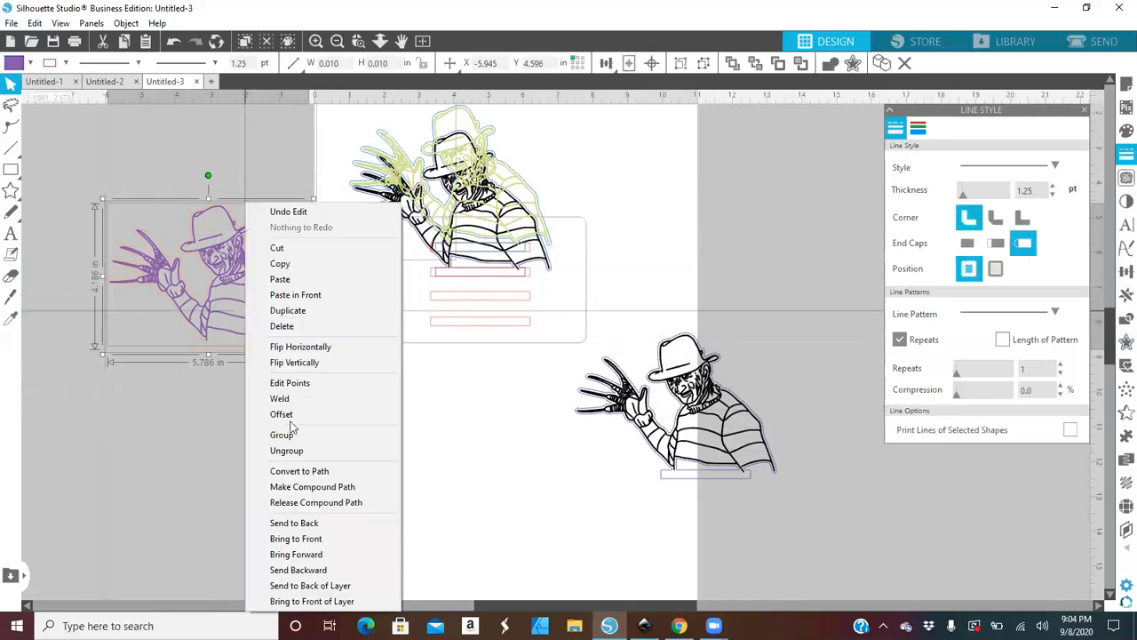
left_click(293, 435)
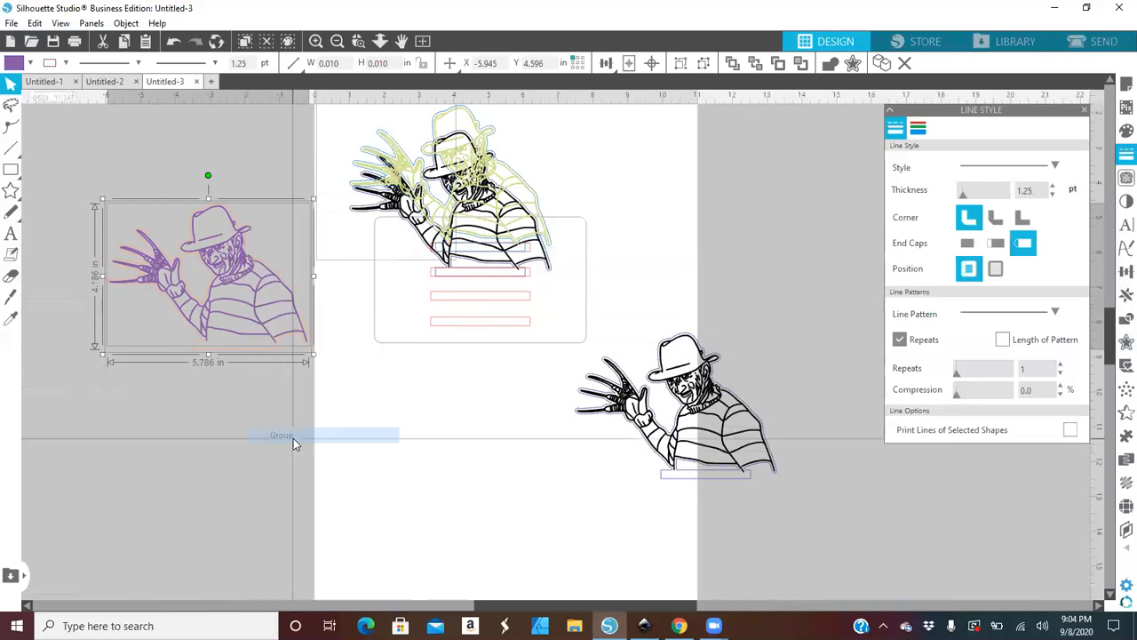
left_click_drag(206, 304, 232, 387)
left_click_drag(151, 302, 144, 289)
- Move the black figure from the second slot to the area left of the page and ungroup it
left_click_drag(464, 223, 228, 469)
right_click(229, 470)
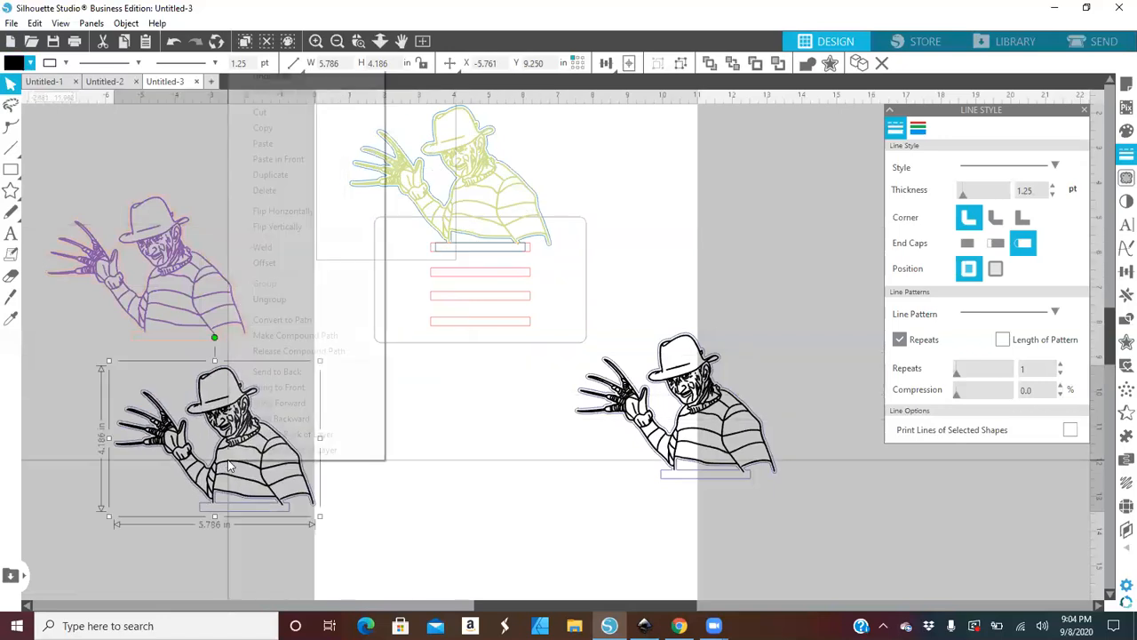
left_click(288, 299)
left_click(299, 517)
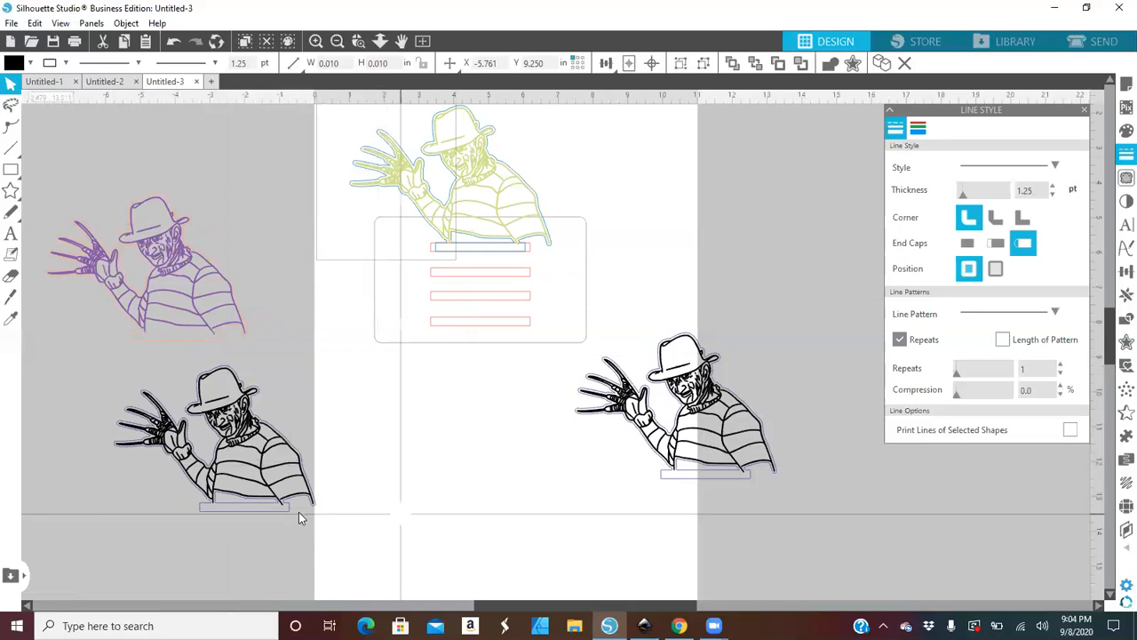
- Release the compound path of the black figure's outline and delete the leftover inner piece just above the base tab
right_click(253, 505)
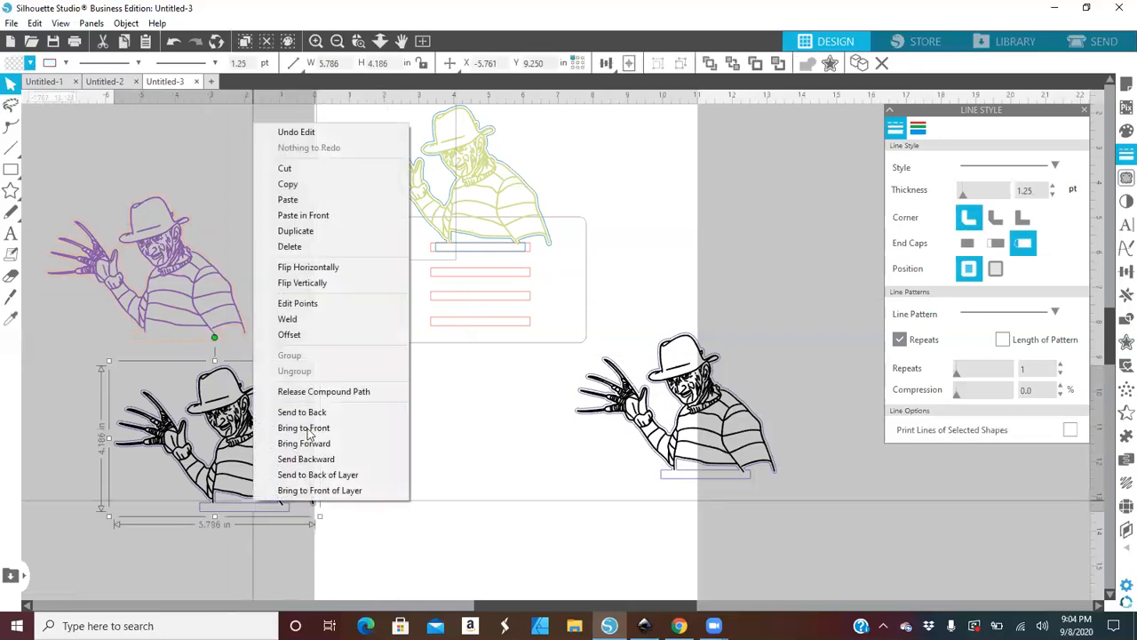
left_click(320, 392)
left_click(380, 507)
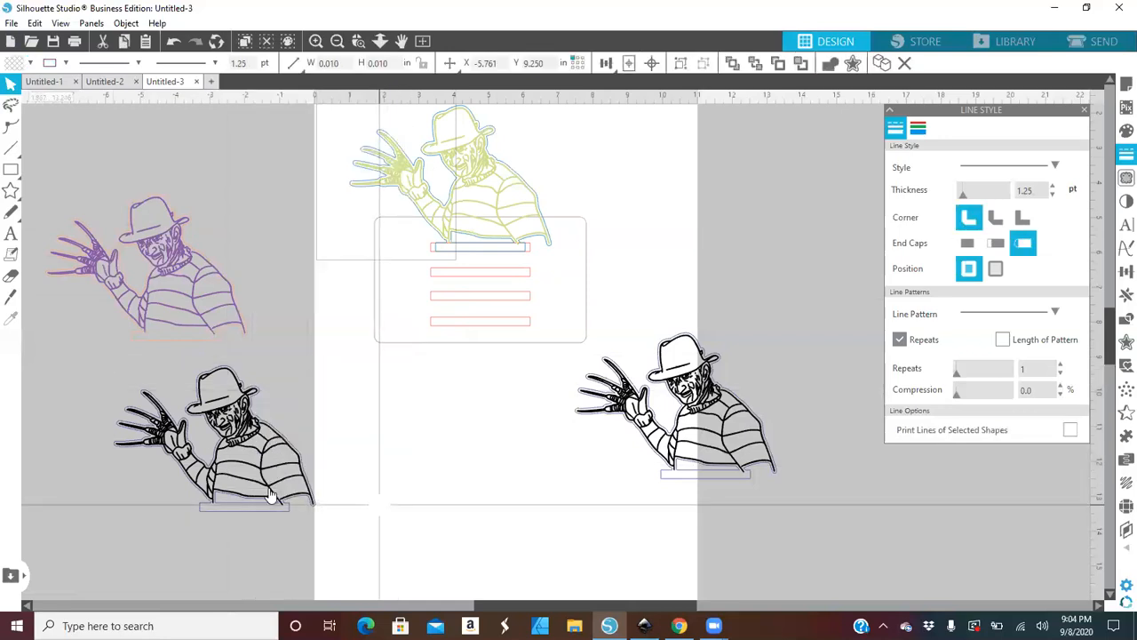
left_click(241, 500)
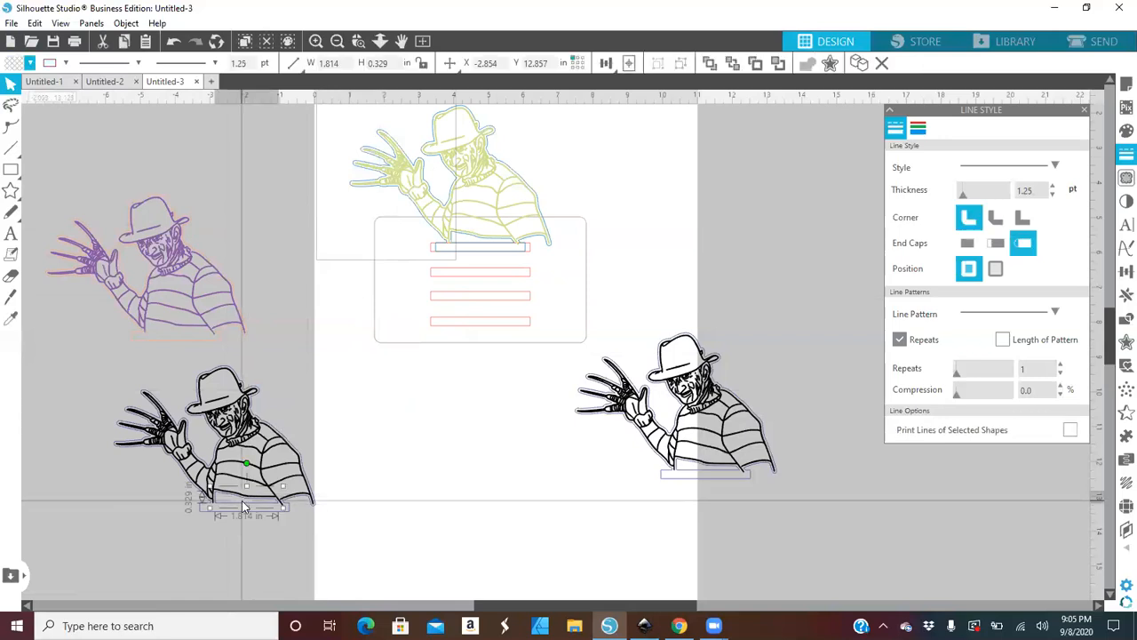
key("Delete")
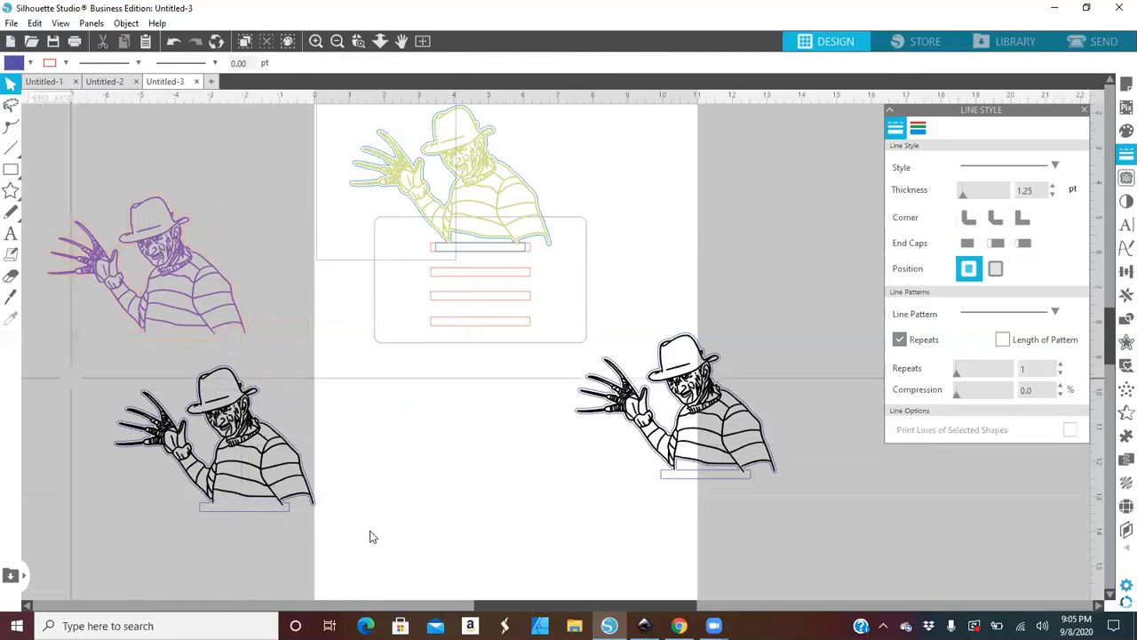
- Regroup the black line art with its cleaned-up outline and set the figure aside beside the purple one
left_click_drag(119, 371, 325, 520)
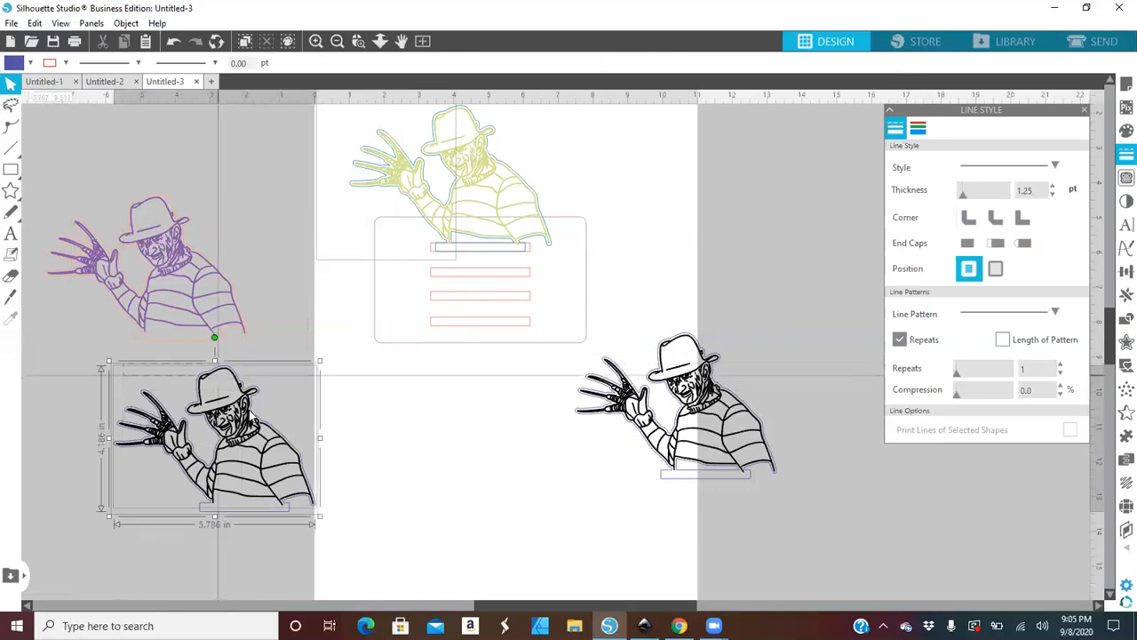
right_click(248, 500)
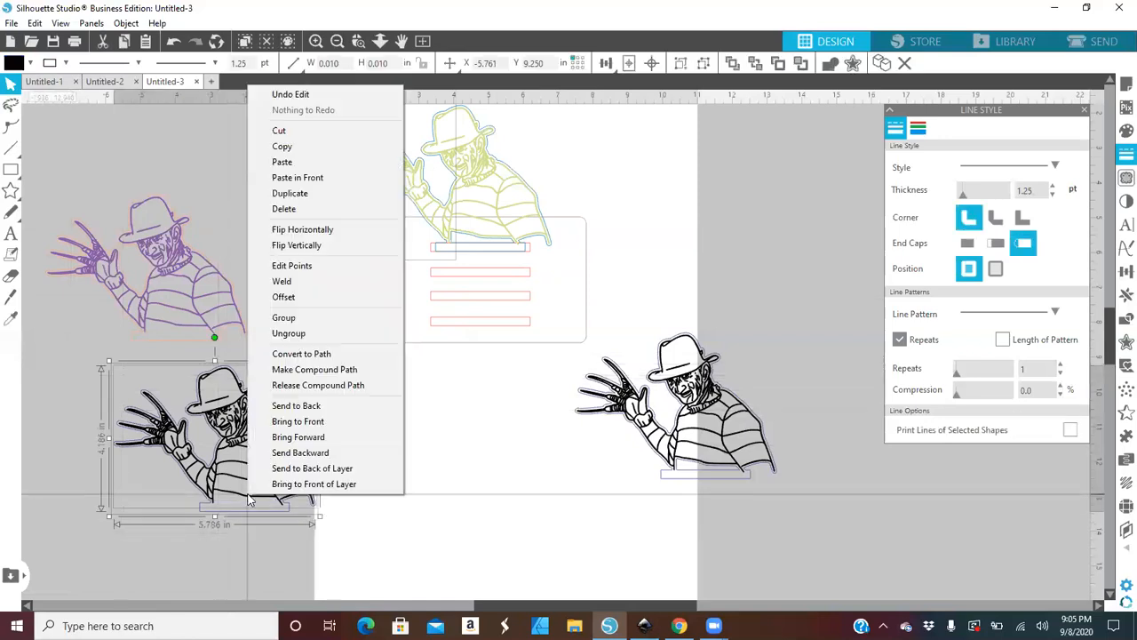
left_click(287, 317)
left_click_drag(242, 377, 238, 122)
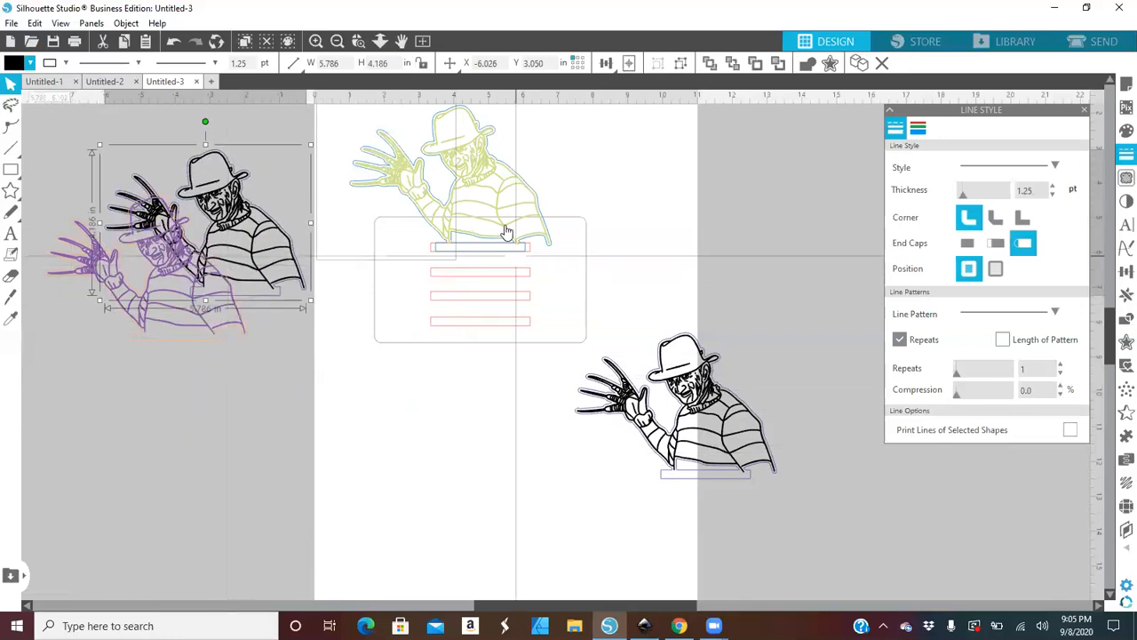
- Move the yellow-green figure off the base to the area left of the page and ungroup it
left_click_drag(496, 212, 294, 487)
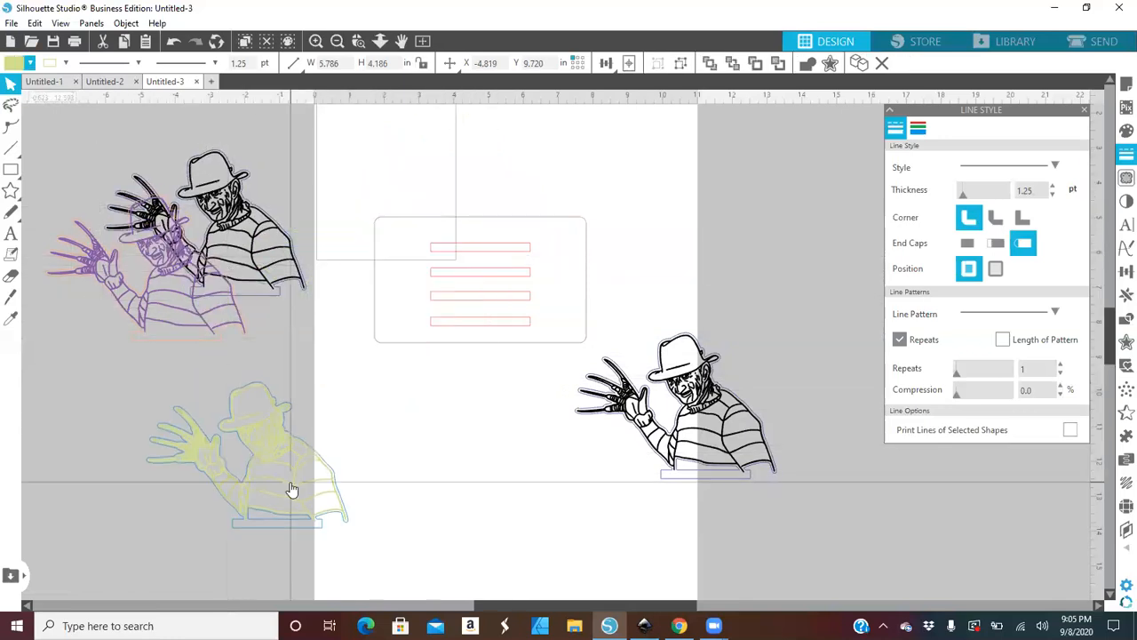
right_click(293, 487)
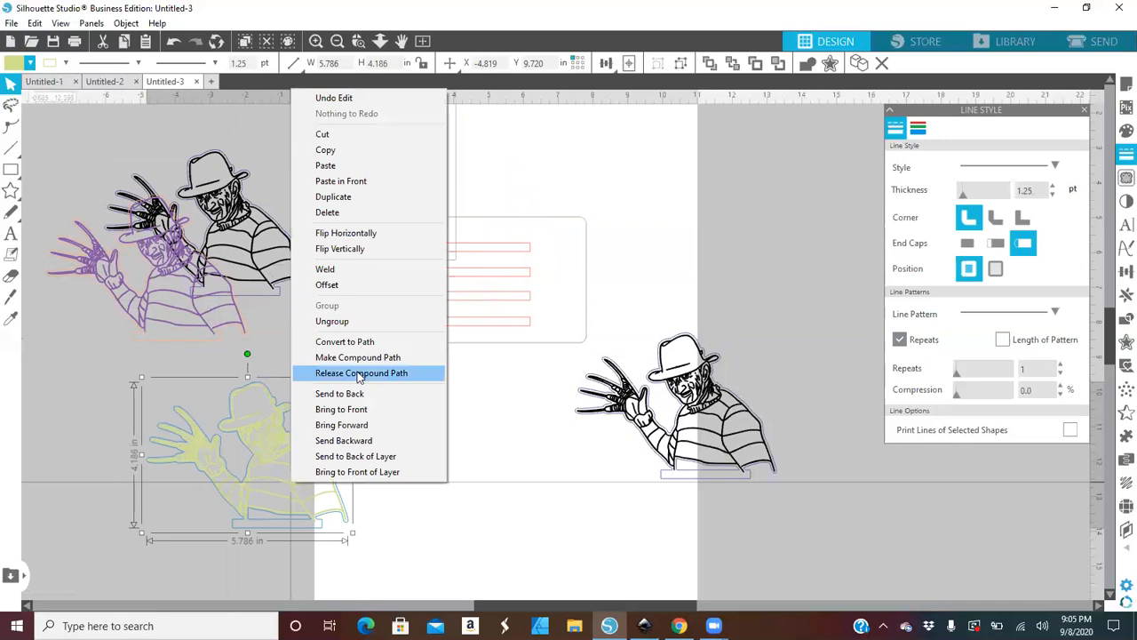
left_click(333, 321)
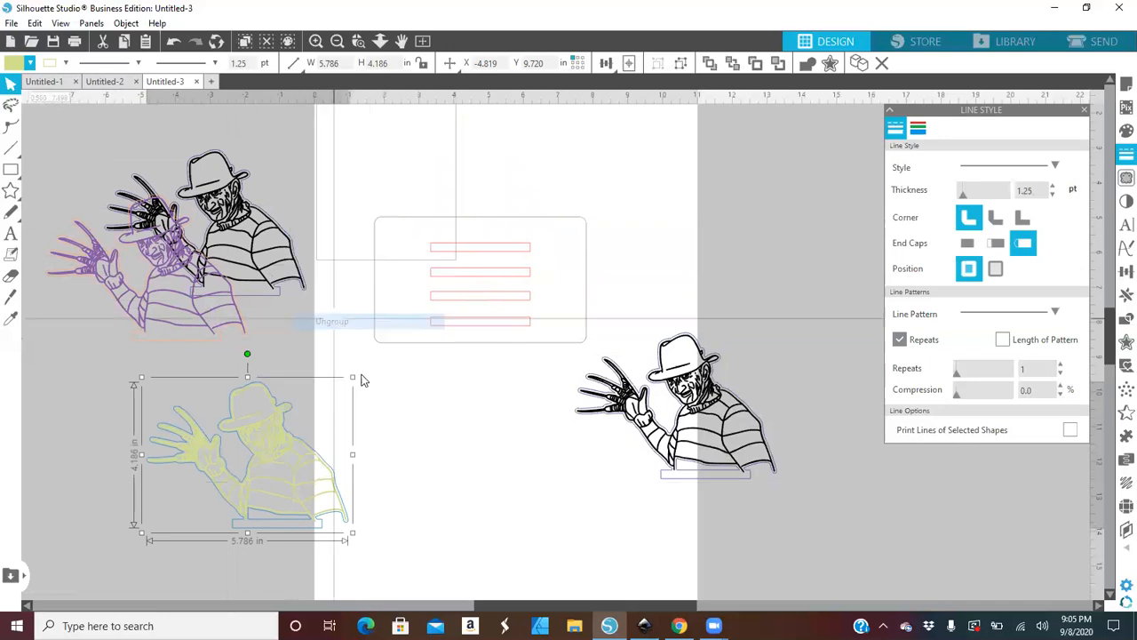
left_click(400, 457)
left_click(281, 518)
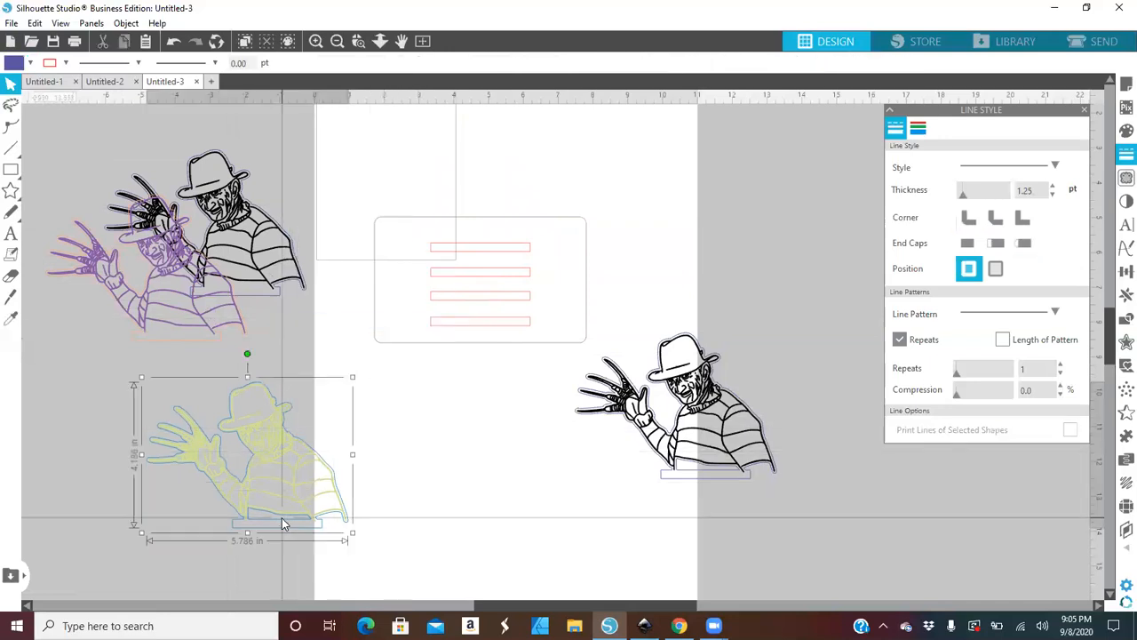
left_click(421, 507)
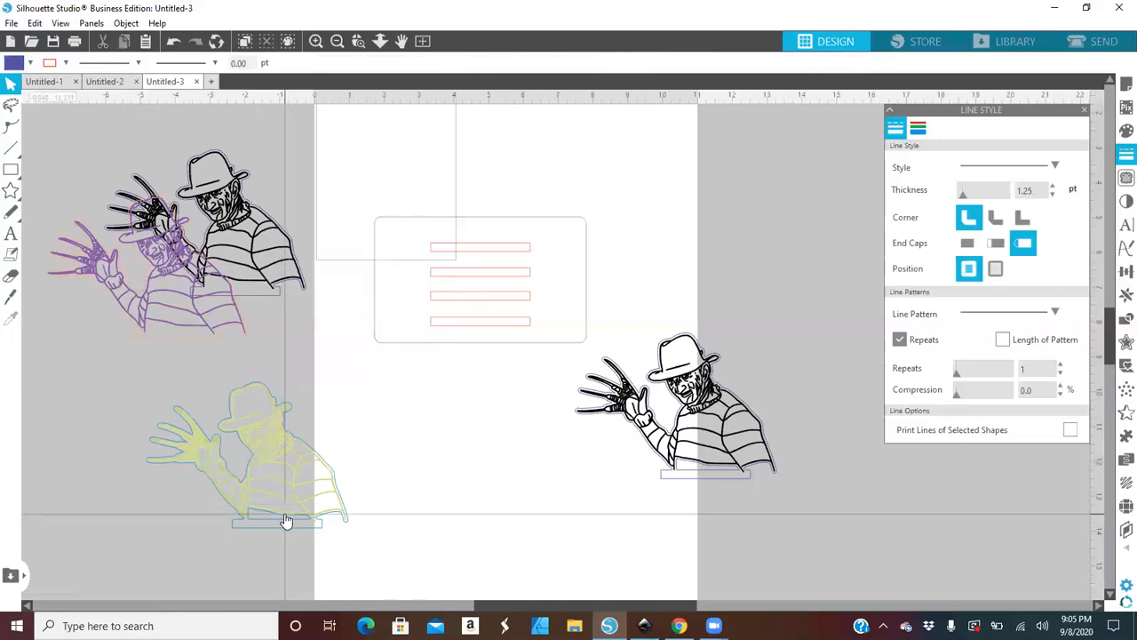
- Release the compound path of the yellow-green figure's blue outline and delete the leftover inner piece above the tab
left_click(284, 520)
right_click(284, 520)
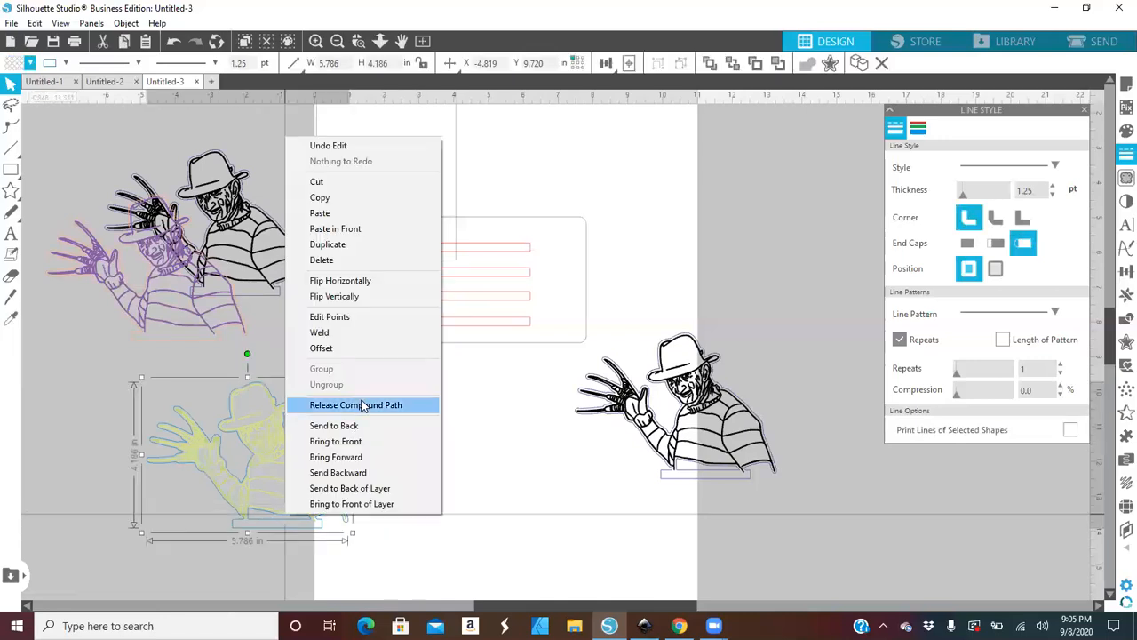
left_click(362, 405)
left_click(401, 493)
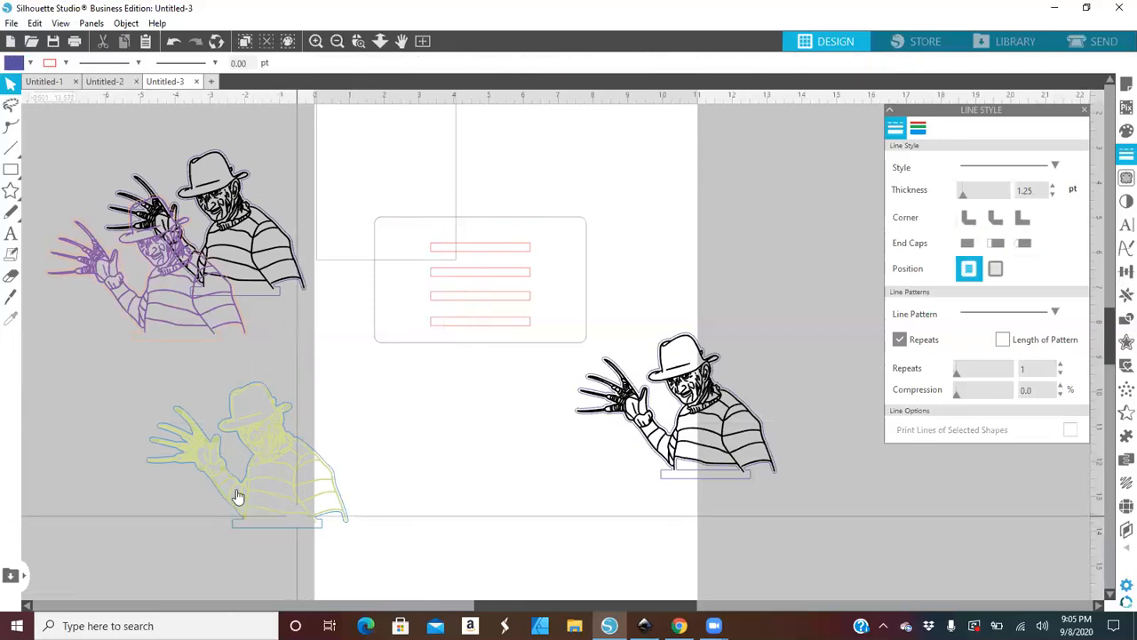
- Regroup the yellow-green line art with its blue outline and place the figure's tab over the base's first slot
left_click_drag(101, 381, 371, 508)
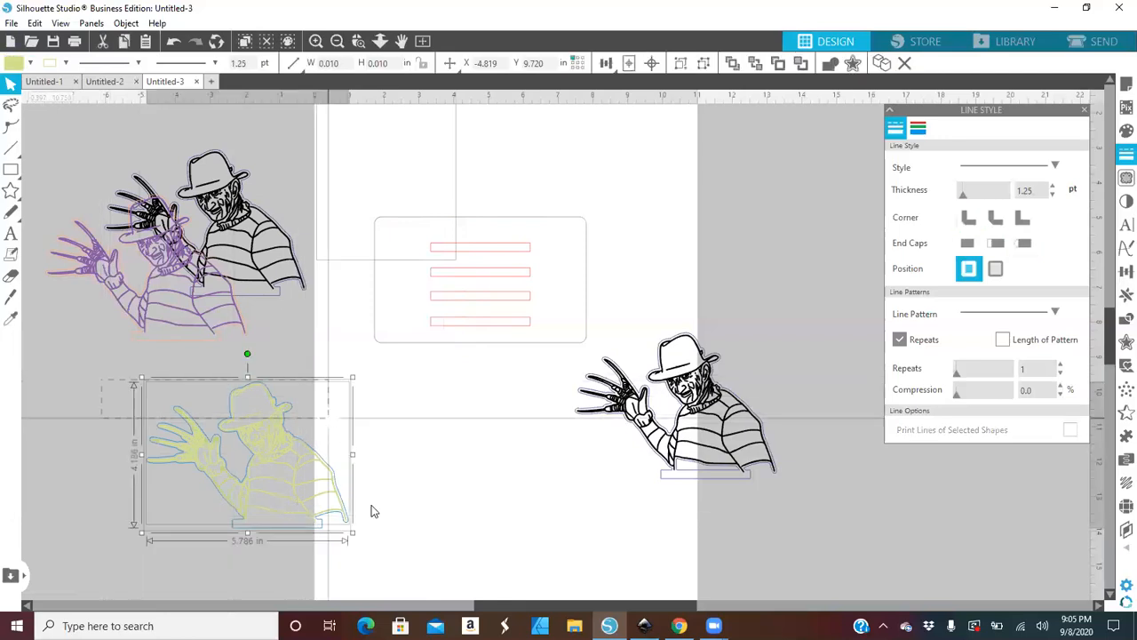
right_click(316, 502)
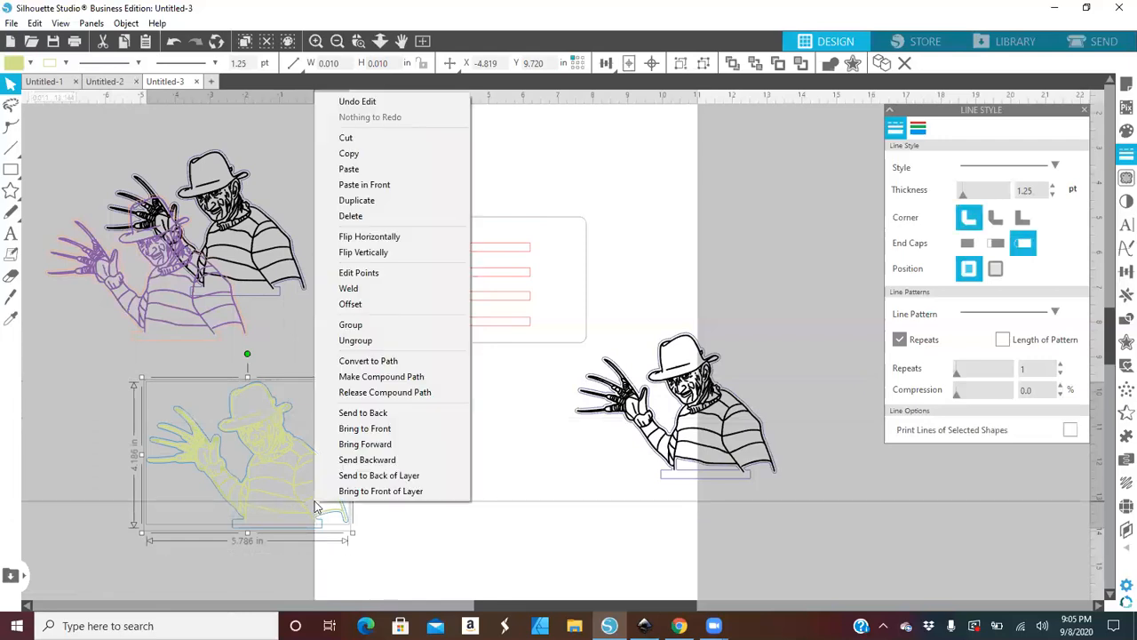
left_click(349, 325)
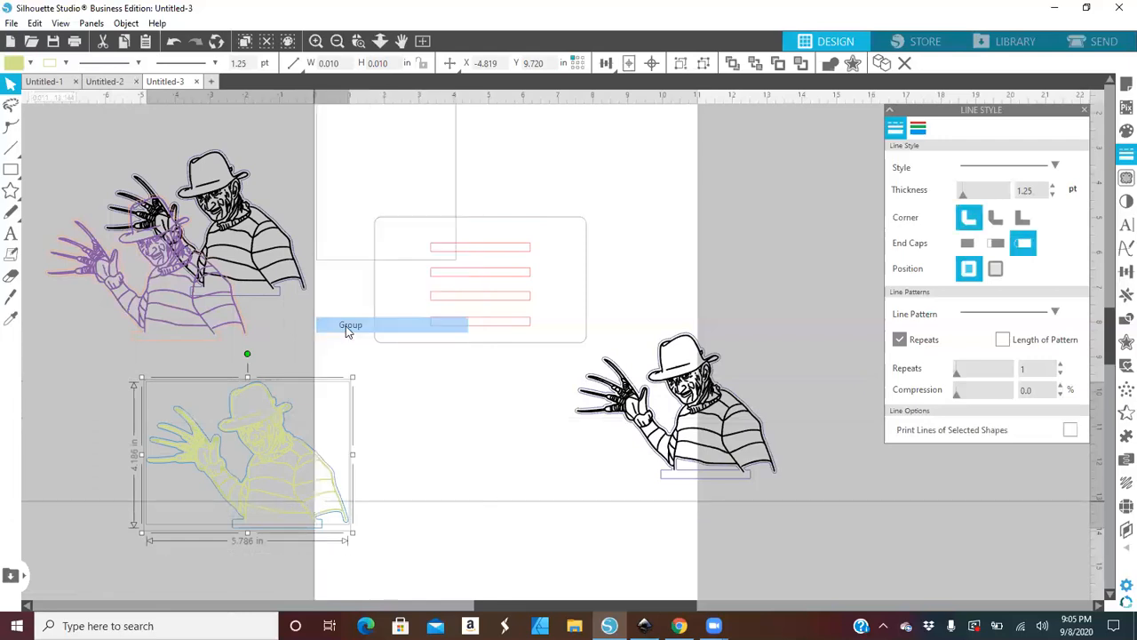
left_click_drag(274, 473, 476, 196)
- Place the cleaned-up black figure's tab over the second slot and the purple figure's tab over the third
left_click_drag(271, 251, 490, 229)
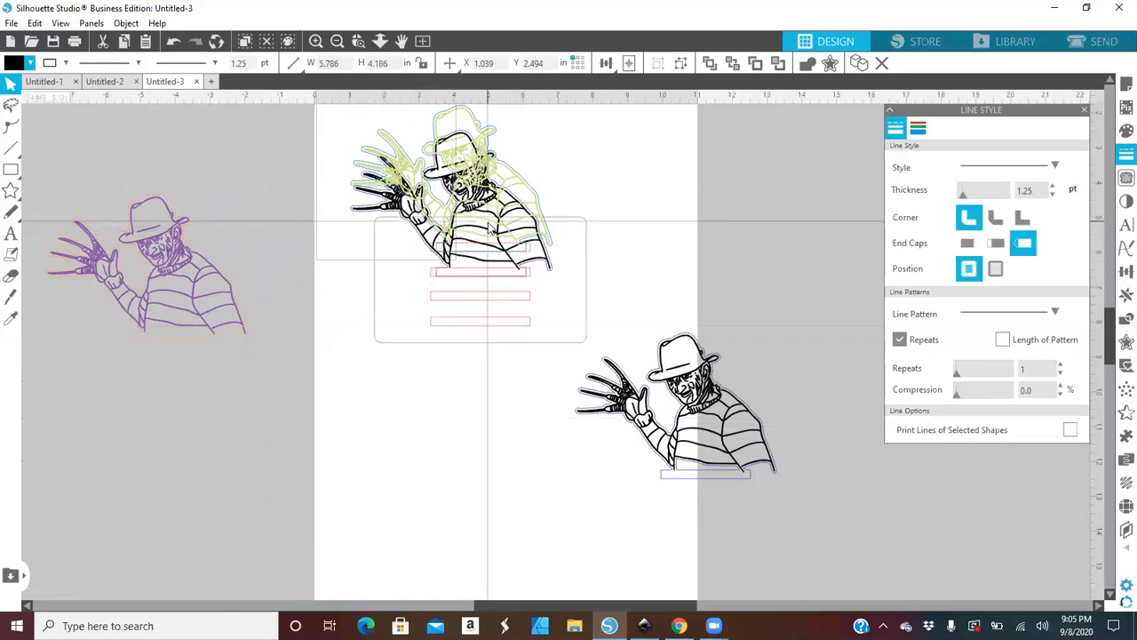
left_click(367, 272)
left_click_drag(201, 272, 453, 242)
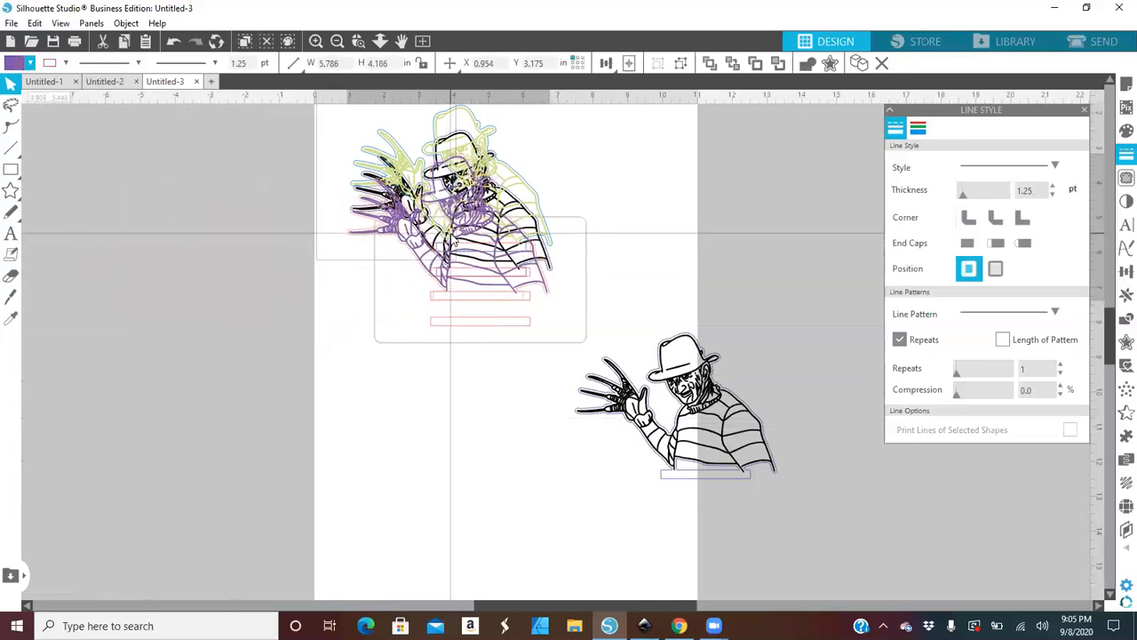
- Move the remaining black figure to the empty area below the base and ungroup it
left_click_drag(700, 391, 368, 459)
right_click(369, 460)
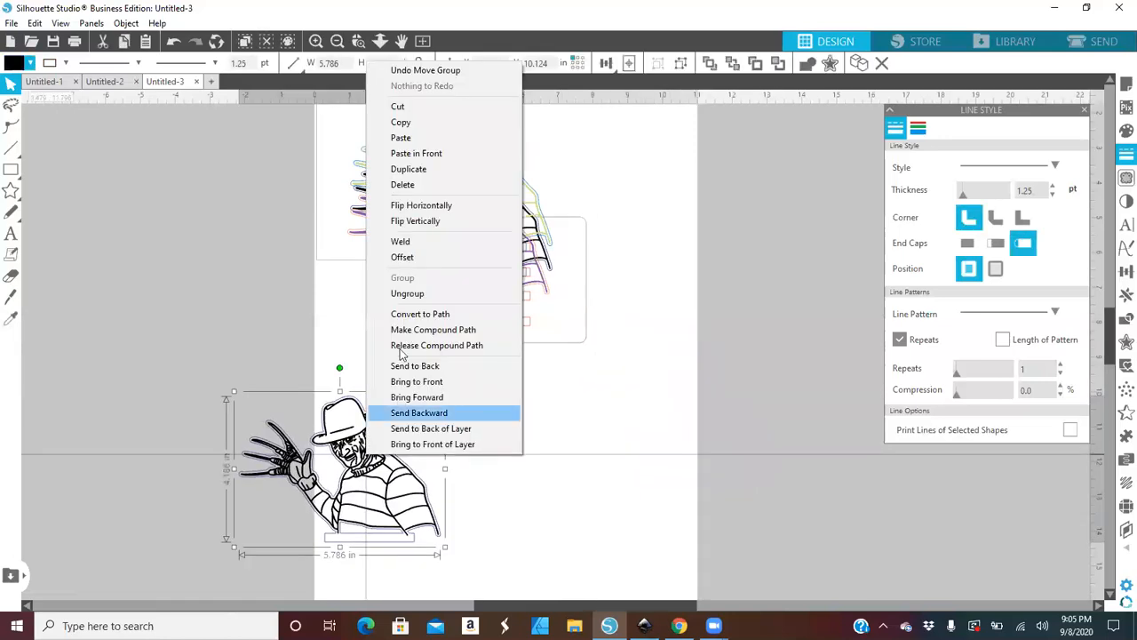
left_click(407, 294)
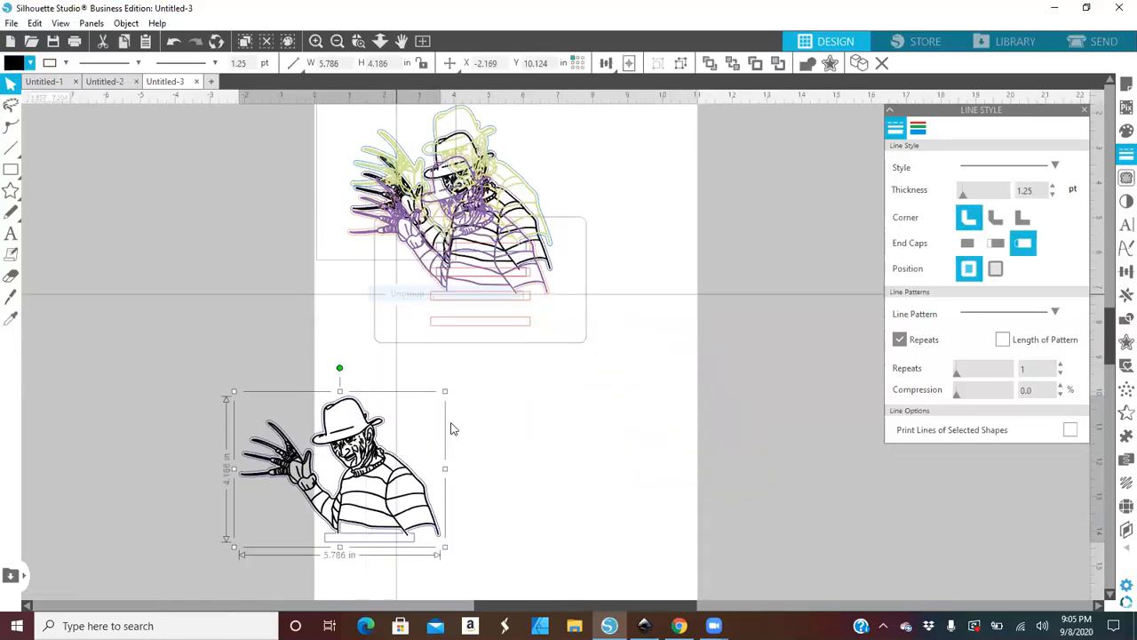
left_click(481, 465)
- Release the compound path of the fourth figure's outline and delete the leftover inner piece above its tab
left_click(371, 537)
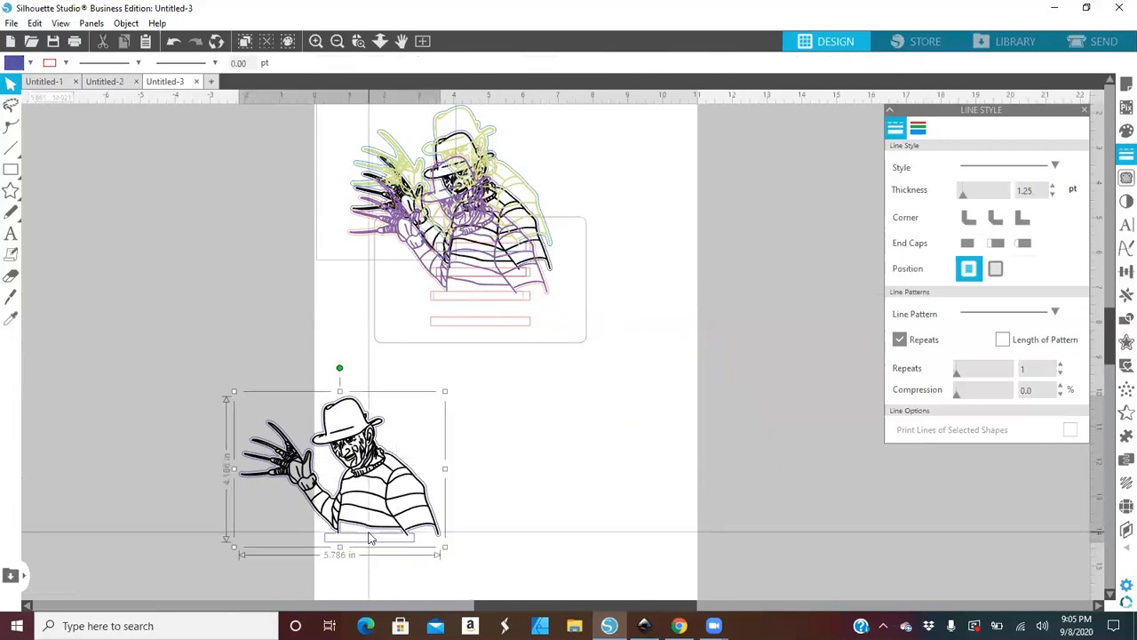
right_click(371, 539)
left_click(418, 421)
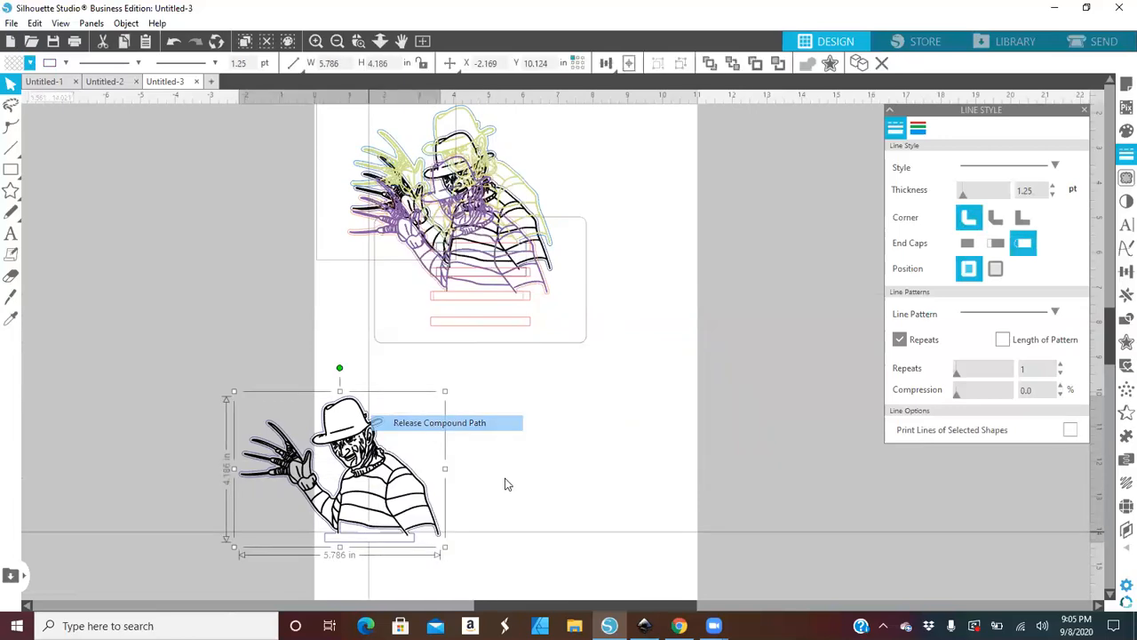
left_click(506, 483)
left_click(375, 538)
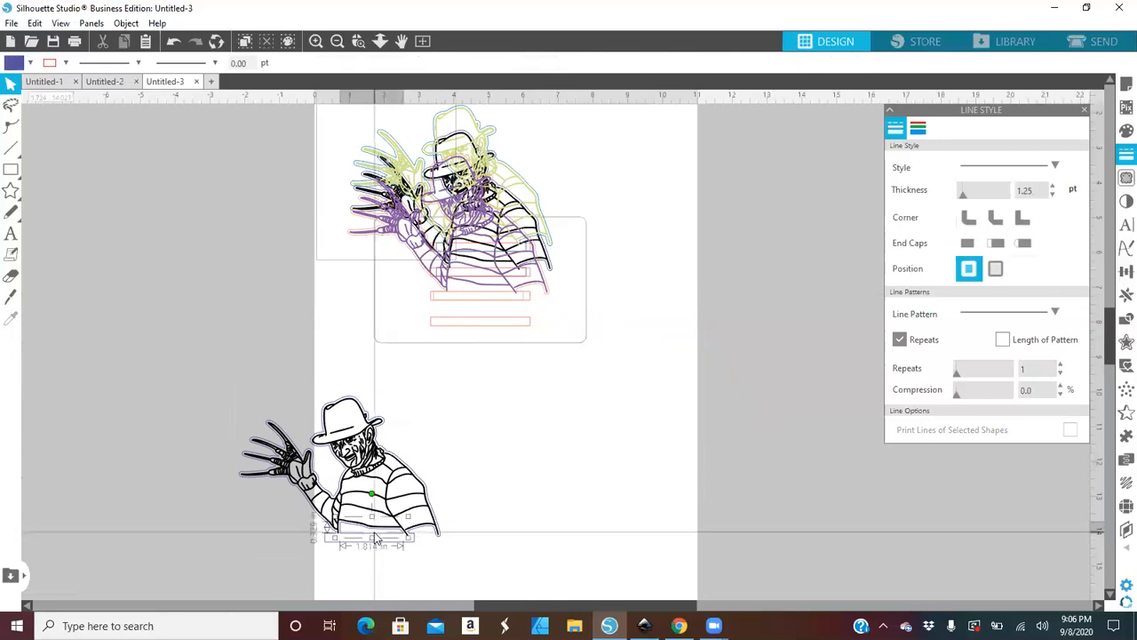
left_click(374, 533)
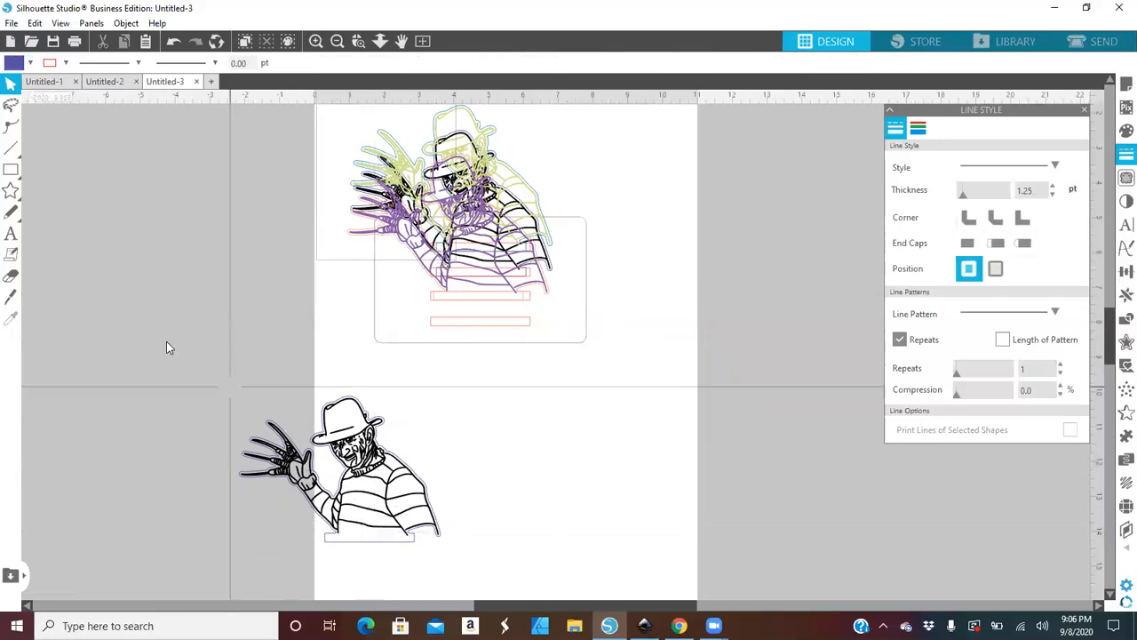
- Change the line color of the fourth figure's outline to gray
left_click(345, 446)
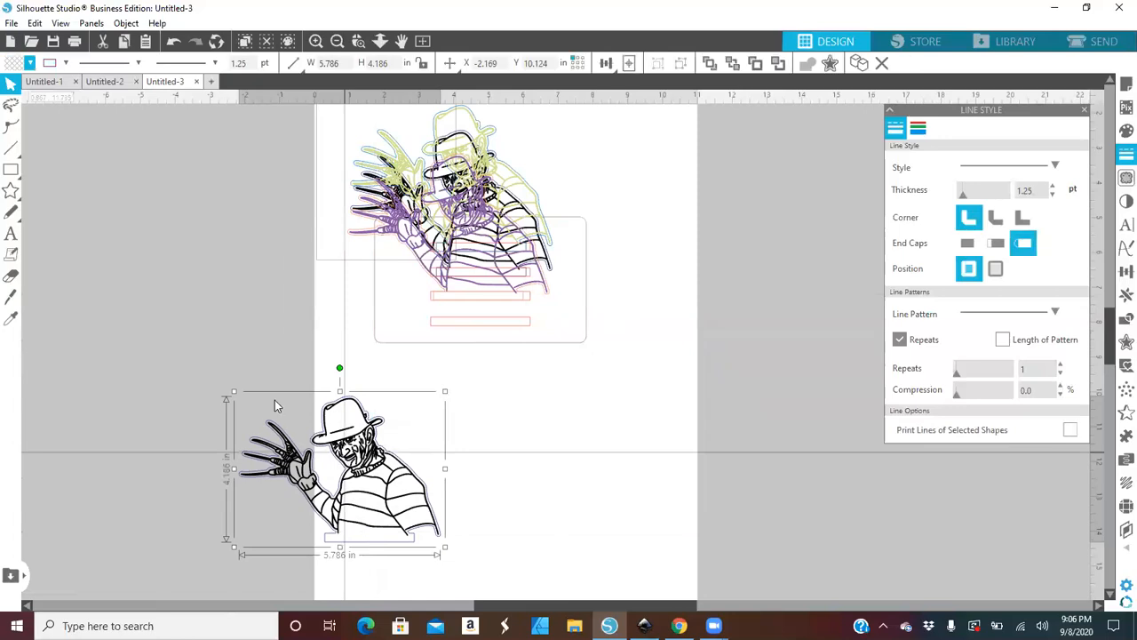
left_click(66, 64)
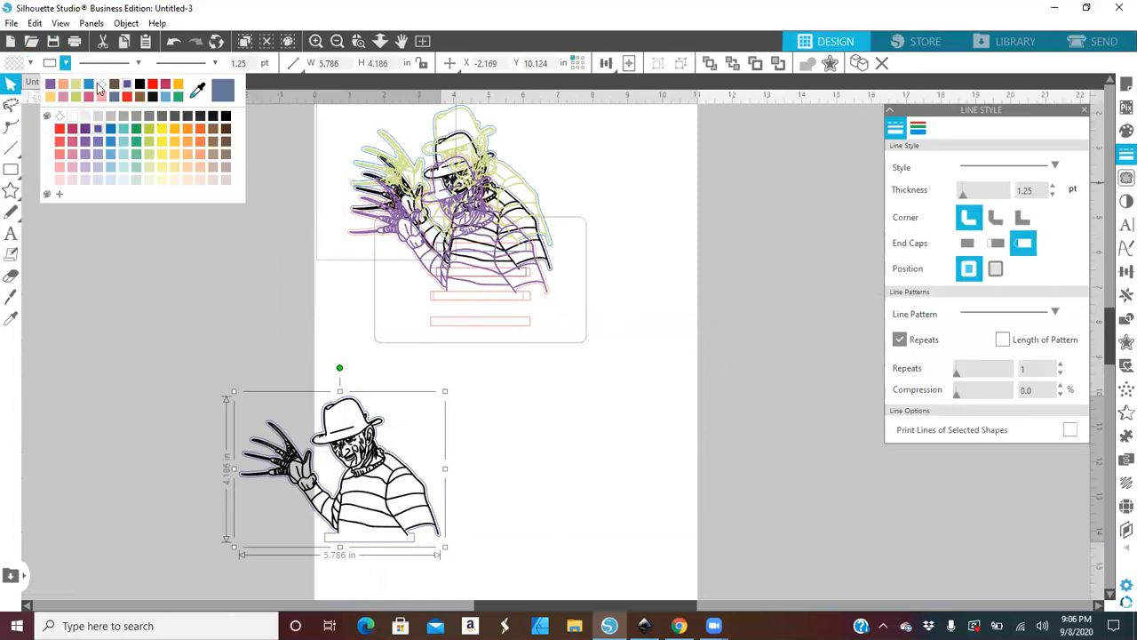
left_click(149, 115)
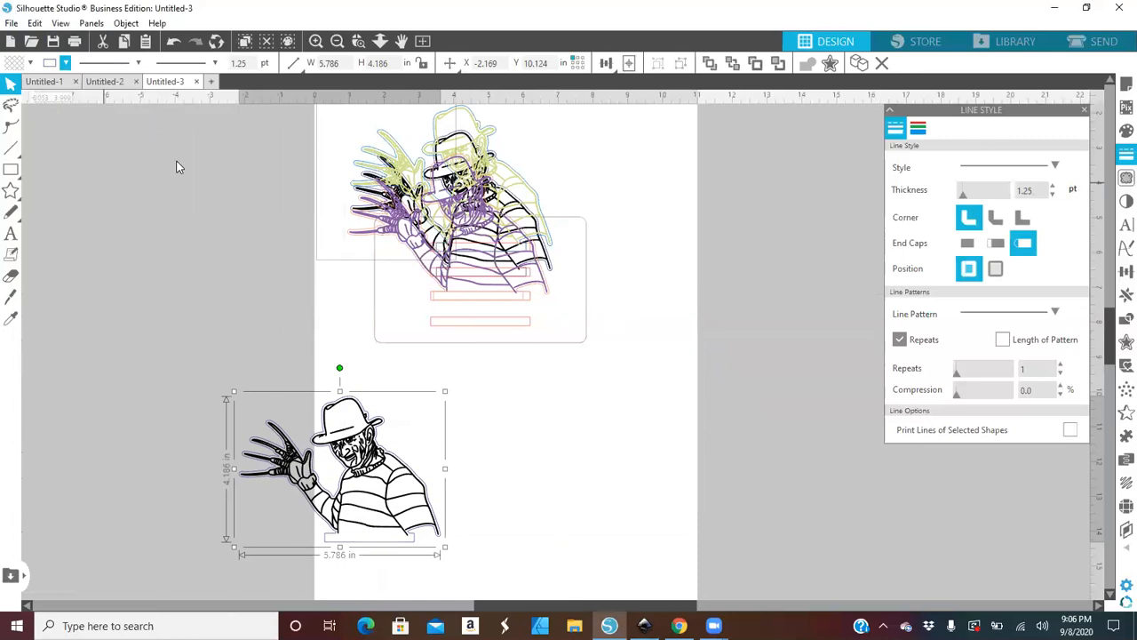
left_click(120, 266)
- Fill the fourth figure's line art with green, keeping it in its original position within the outline
left_click(377, 435)
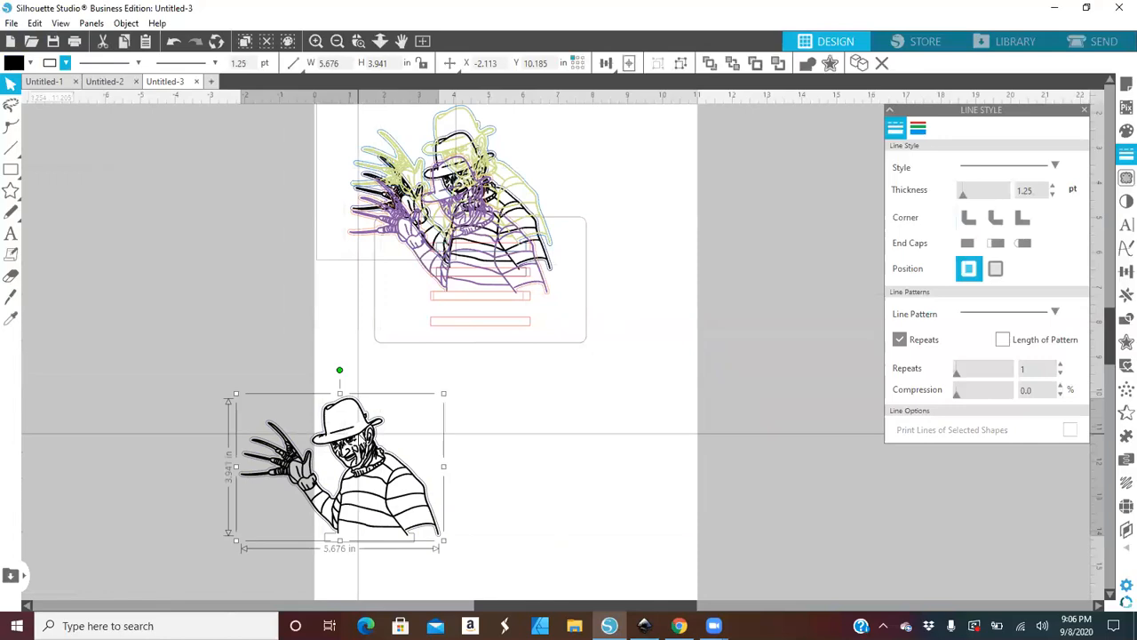
left_click_drag(378, 467, 390, 476)
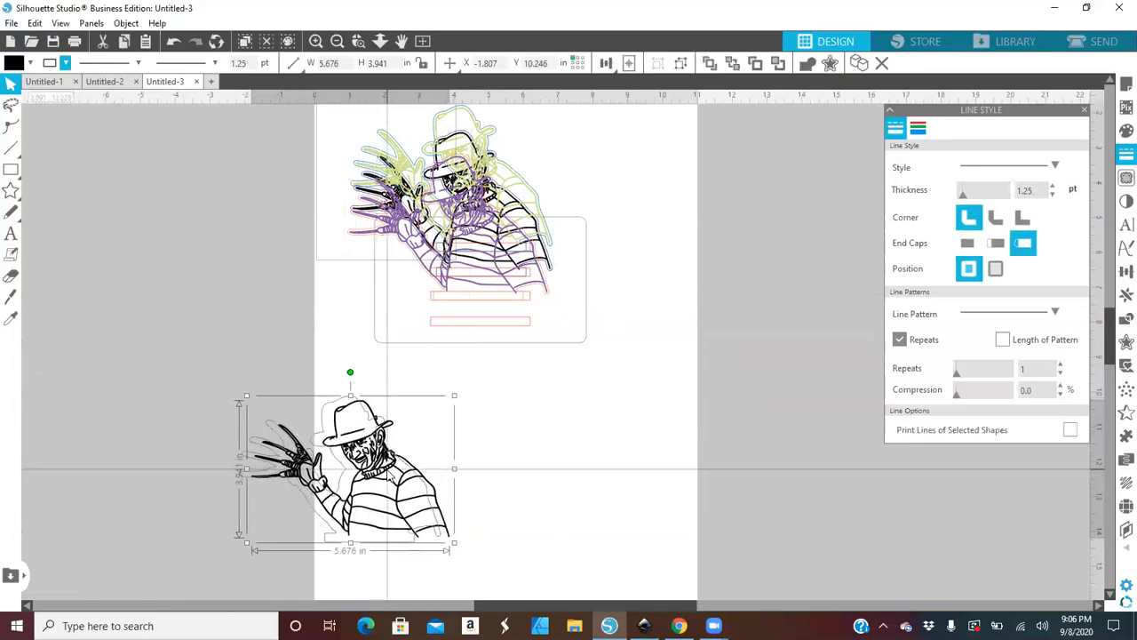
left_click(174, 41)
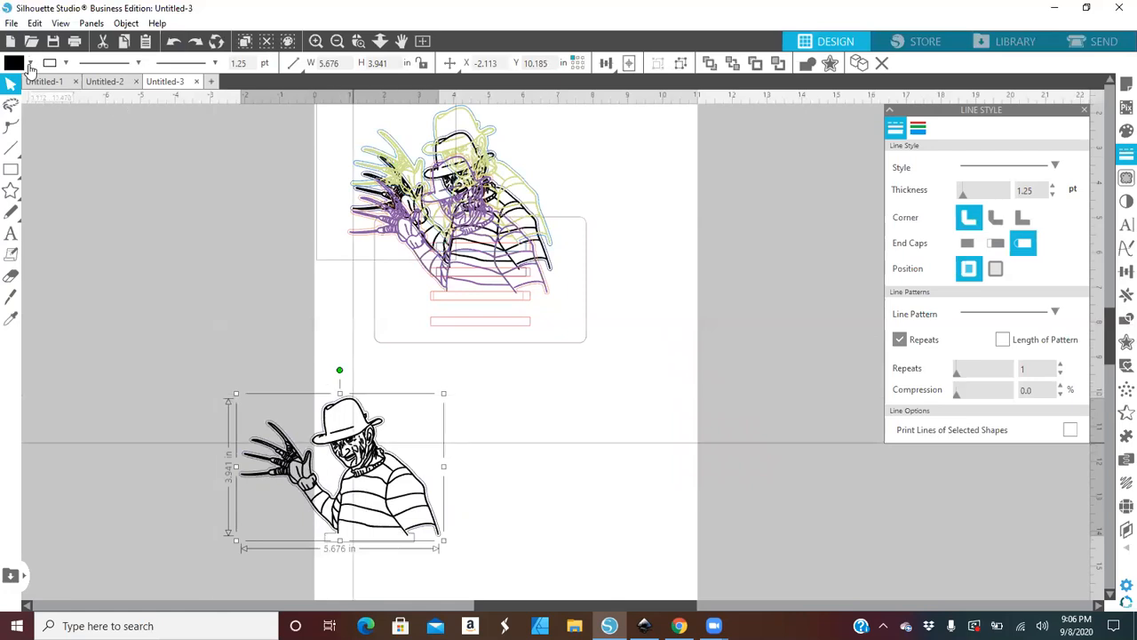
left_click(30, 64)
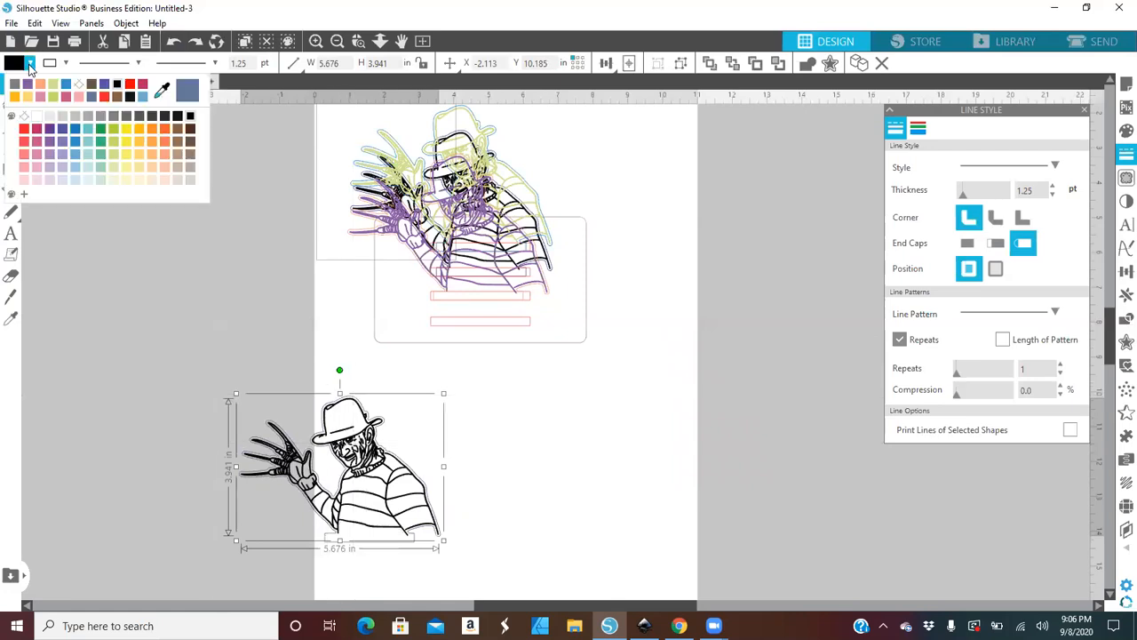
left_click(102, 133)
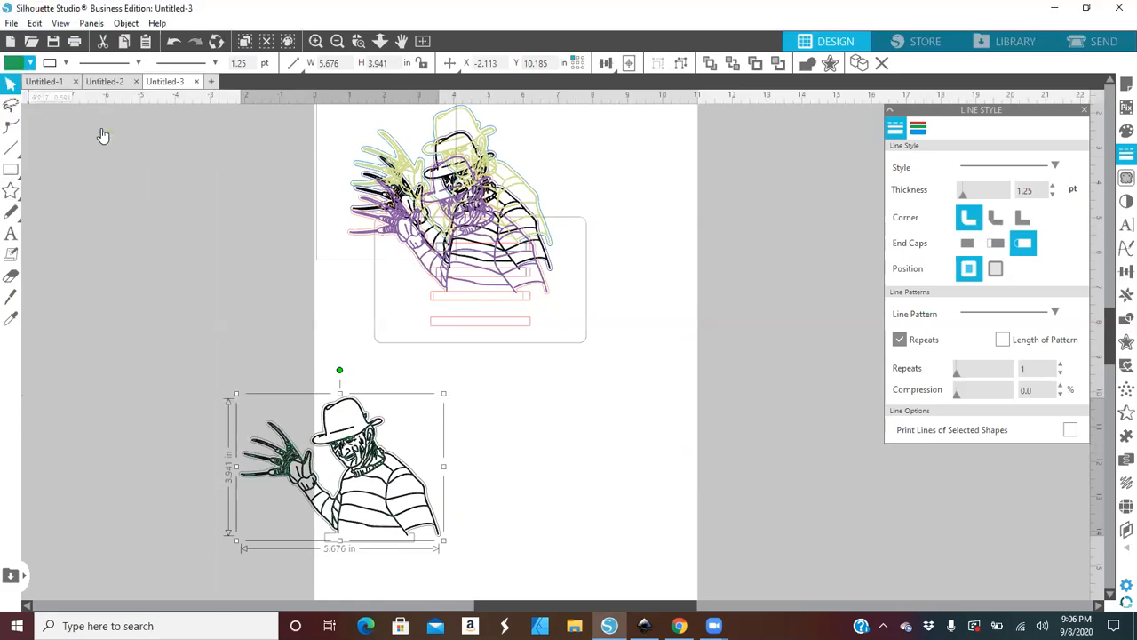
- Set the line color of the fourth figure's line art to green and group the artwork with its tabbed outline
left_click(65, 64)
left_click(52, 85)
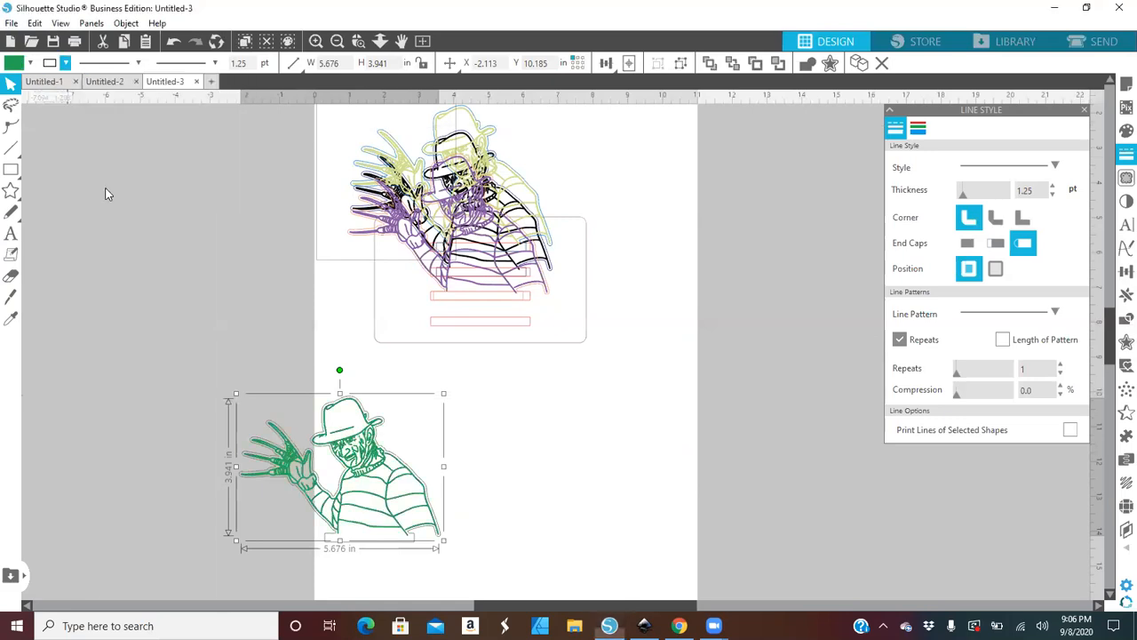
mouse_move(109, 228)
left_mouse_down()
mouse_move(268, 531)
mouse_move(419, 581)
mouse_move(474, 571)
left_mouse_up()
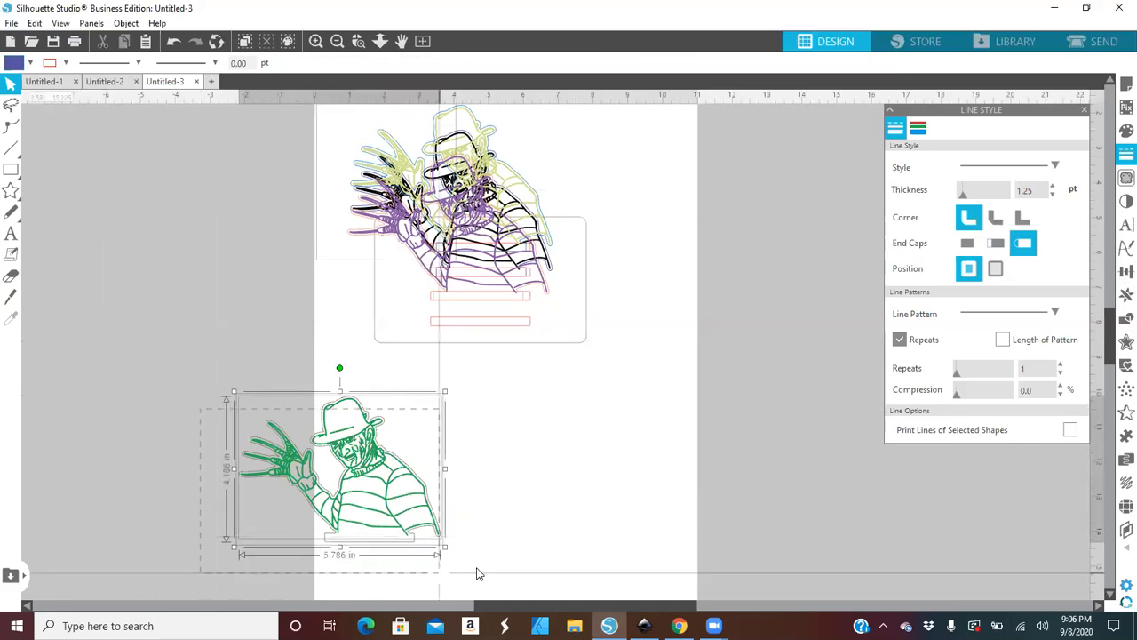
right_click(362, 518)
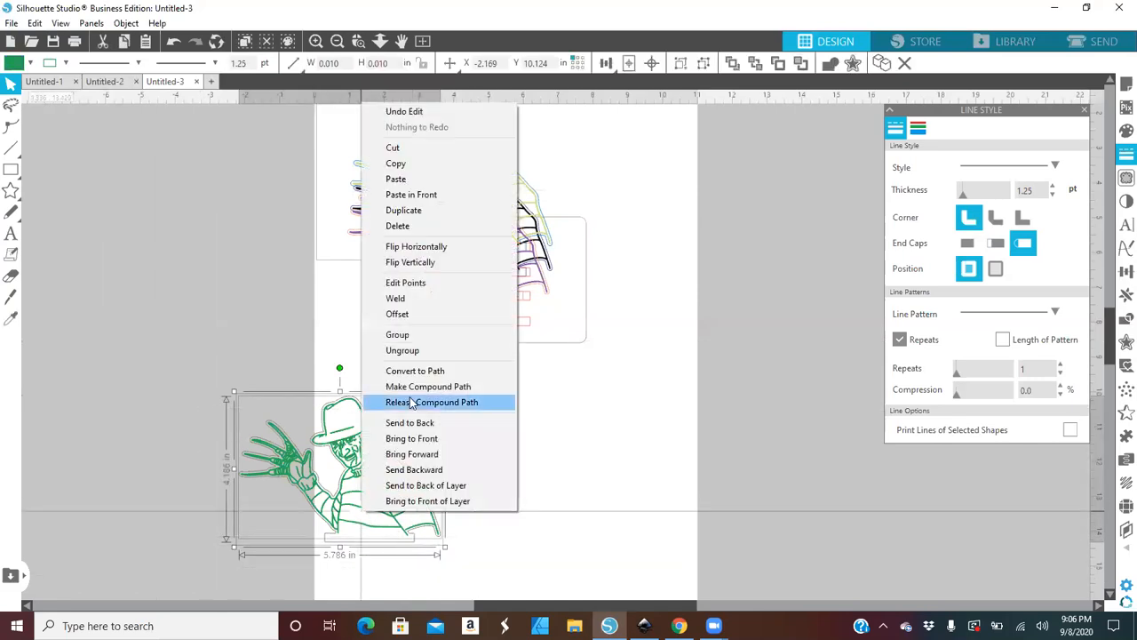
left_click(407, 346)
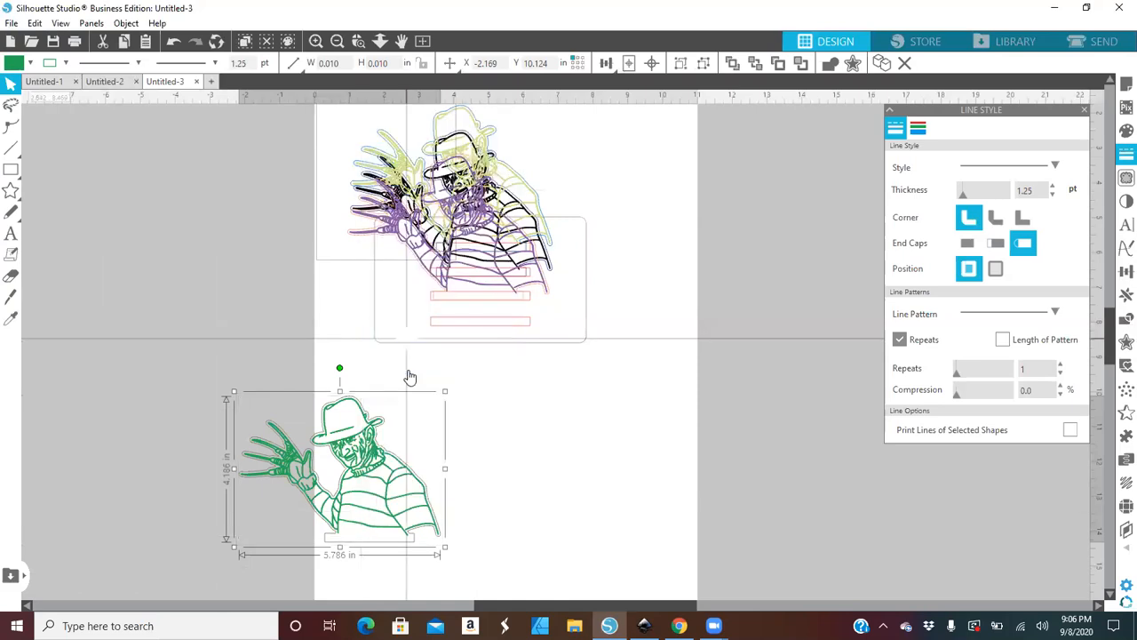
- Move the grouped green figure onto the base so its tab sits in the lowest slot
left_click_drag(406, 391, 472, 373)
mouse_move(507, 307)
left_mouse_down()
mouse_move(482, 230)
mouse_move(476, 246)
left_mouse_up()
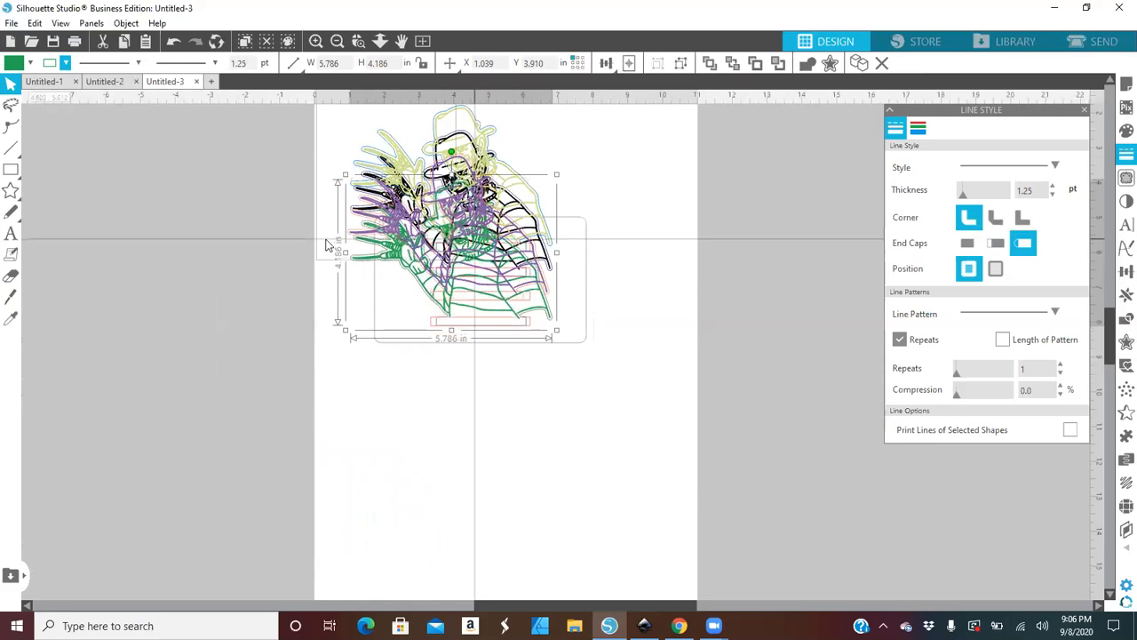
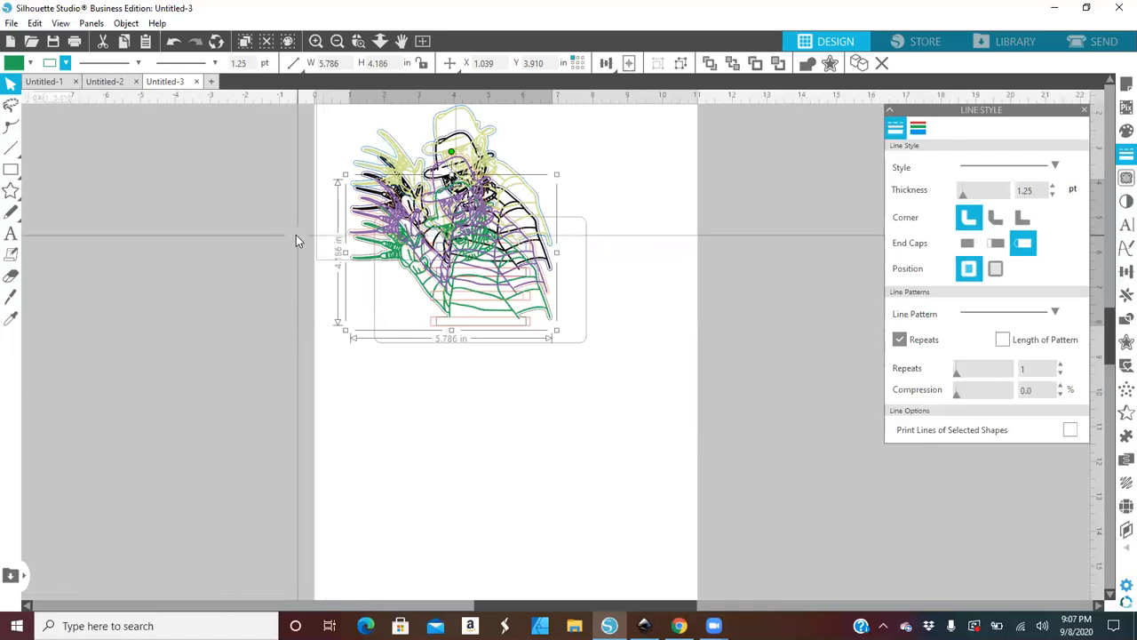
left_click(272, 276)
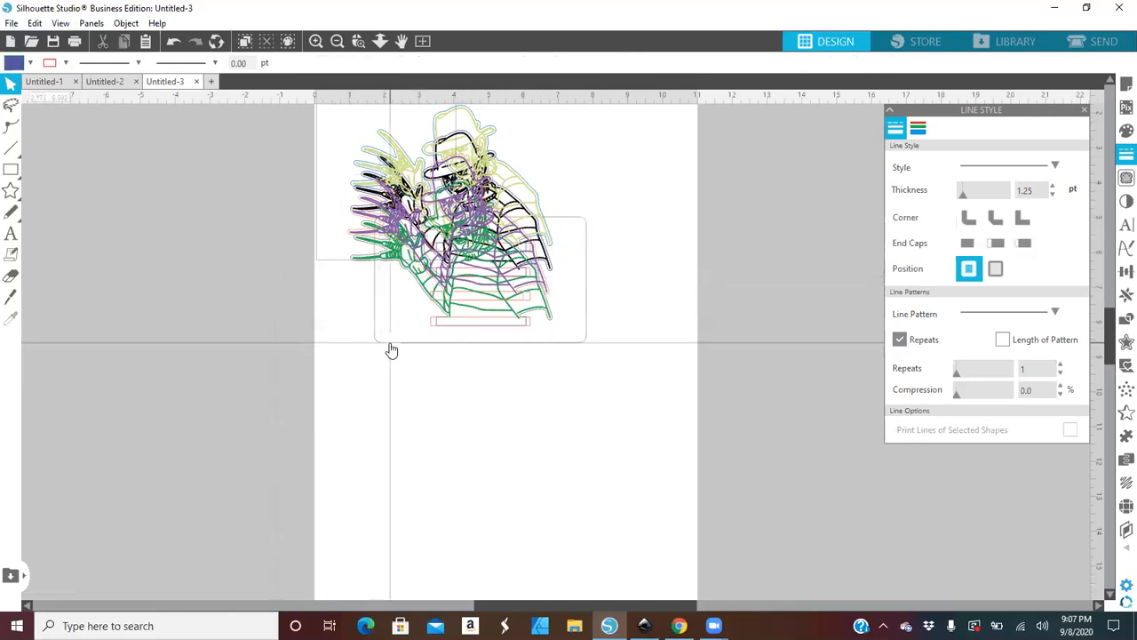
- Move all four colored figures off the page into the gray area beside it, leaving only the base with its slots
left_click_drag(345, 189, 166, 219)
left_click_drag(336, 220, 68, 268)
left_click_drag(478, 164, 200, 265)
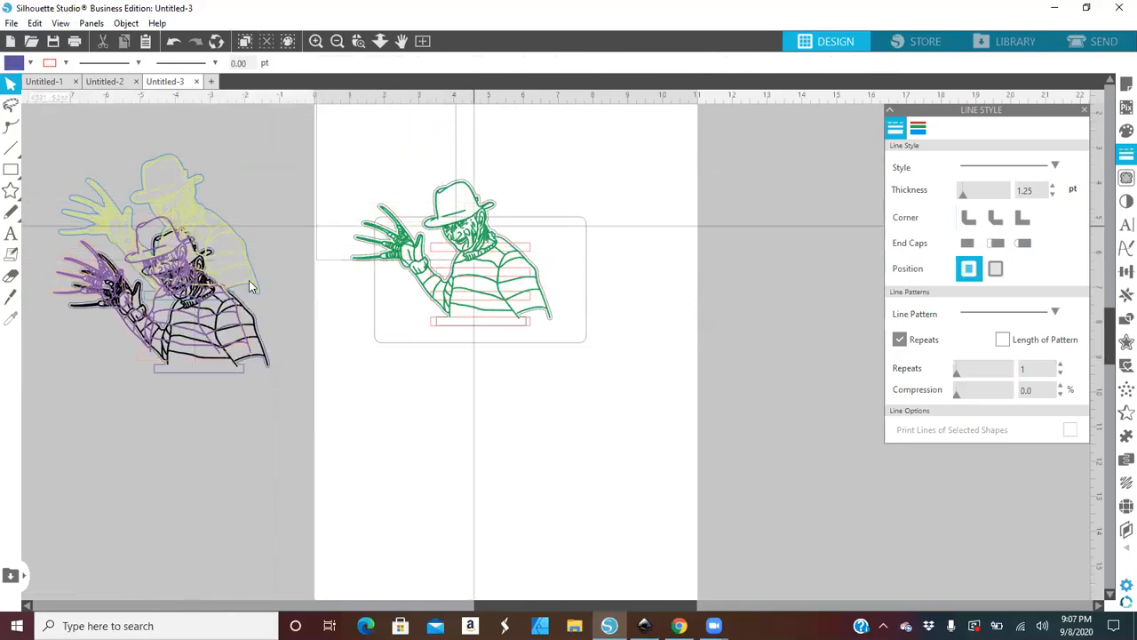
left_click_drag(471, 258, 186, 342)
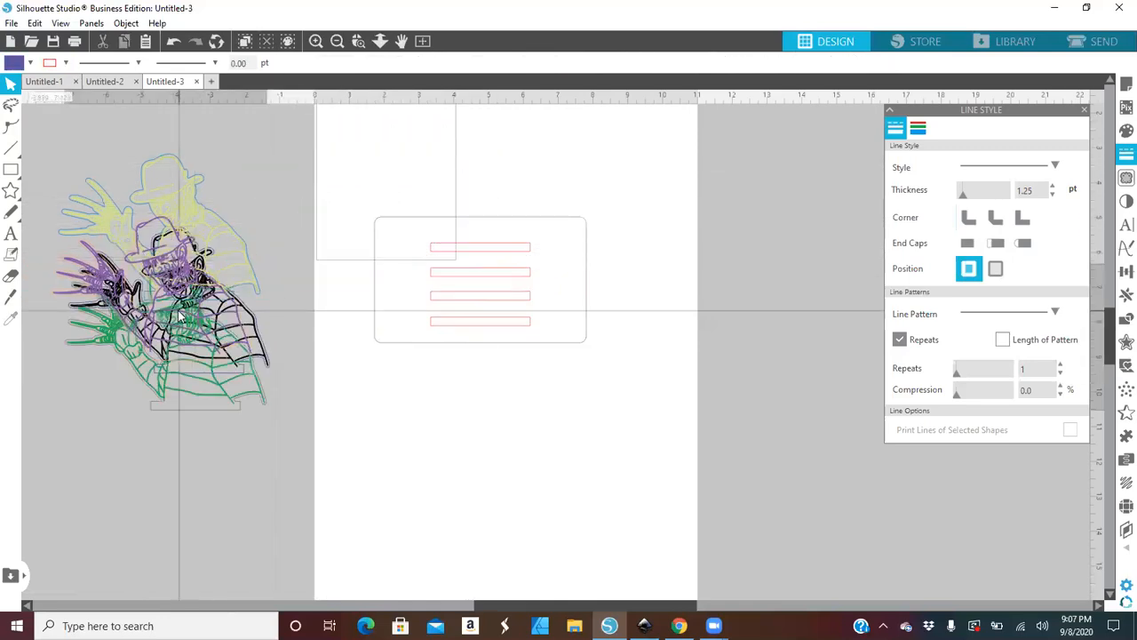
- Check the width and height of each of the four slots in the base
left_click(494, 256)
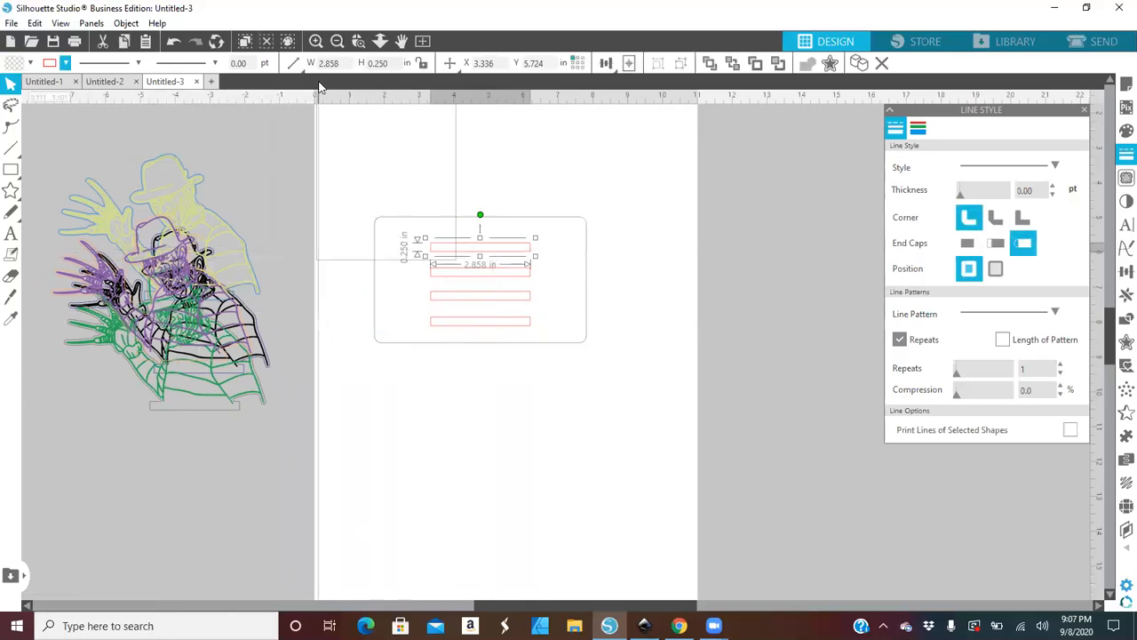
left_click(522, 275)
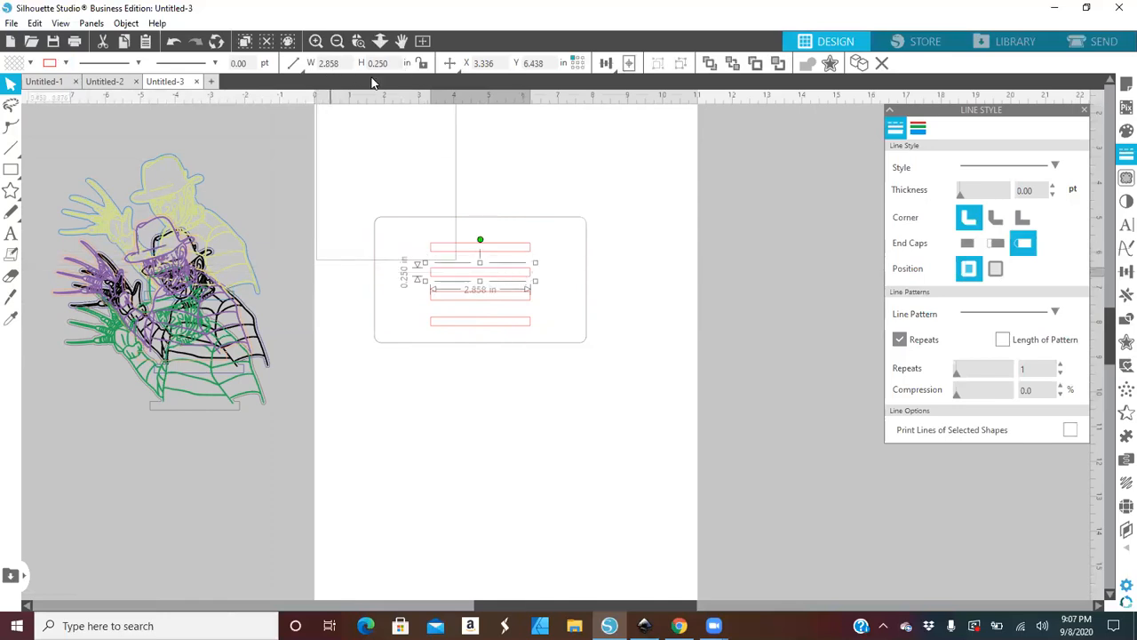
left_click(485, 297)
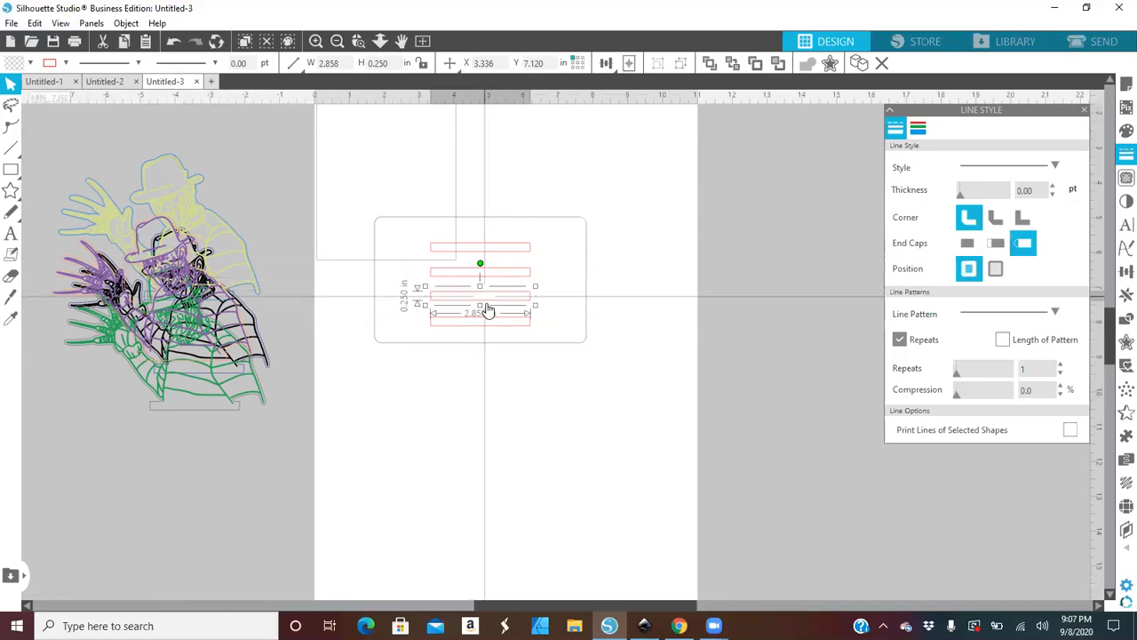
left_click(495, 327)
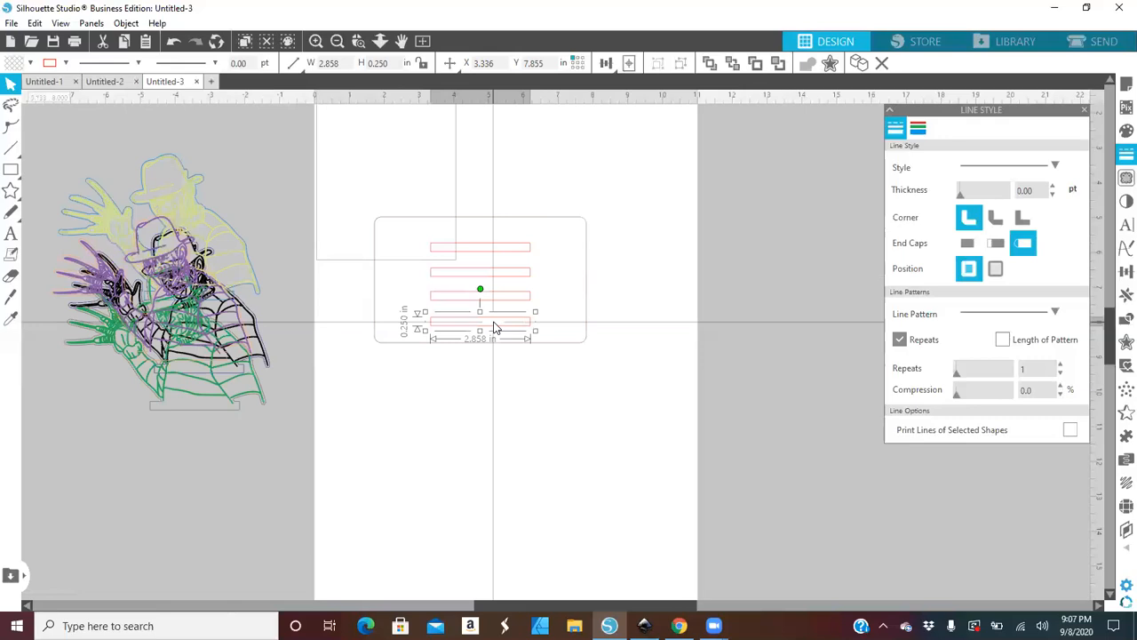
- Align the rounded base and its four slots on their horizontal centers and group them
left_click_drag(301, 141, 436, 303)
left_click_drag(611, 383, 622, 376)
left_click(608, 64)
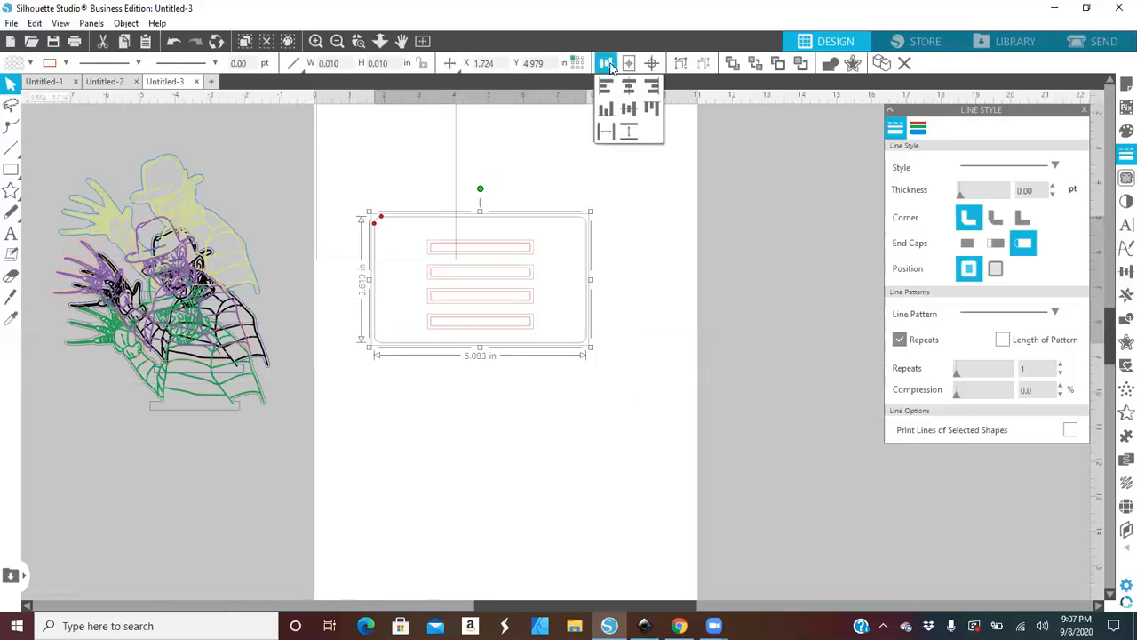
left_click(627, 87)
left_click(368, 132)
left_click_drag(352, 134, 536, 335)
right_click(537, 331)
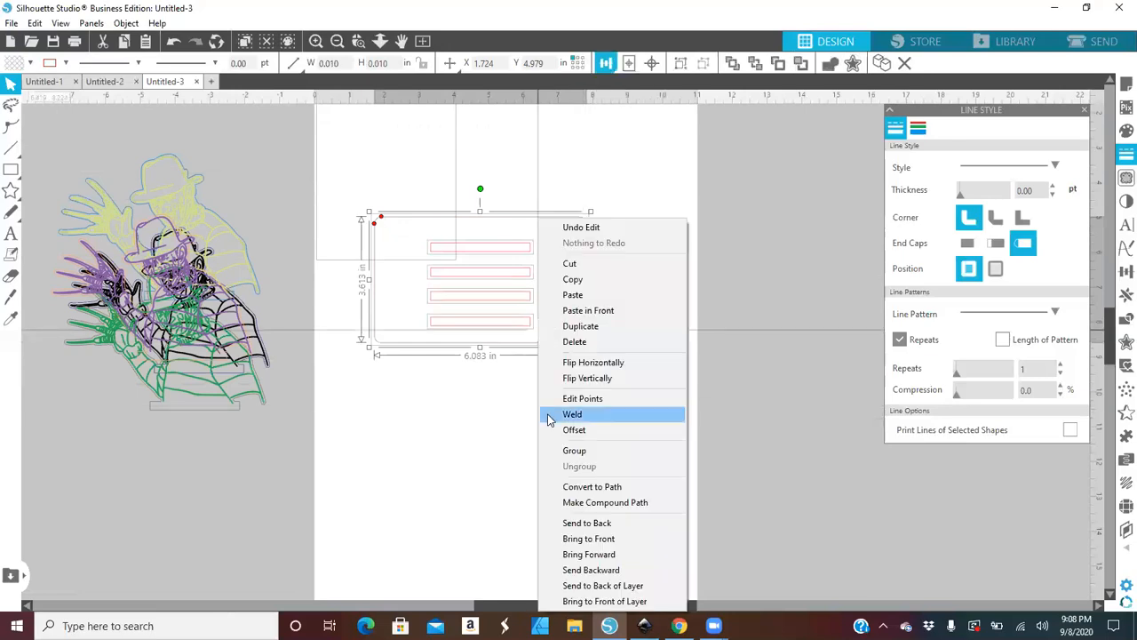
left_click(569, 450)
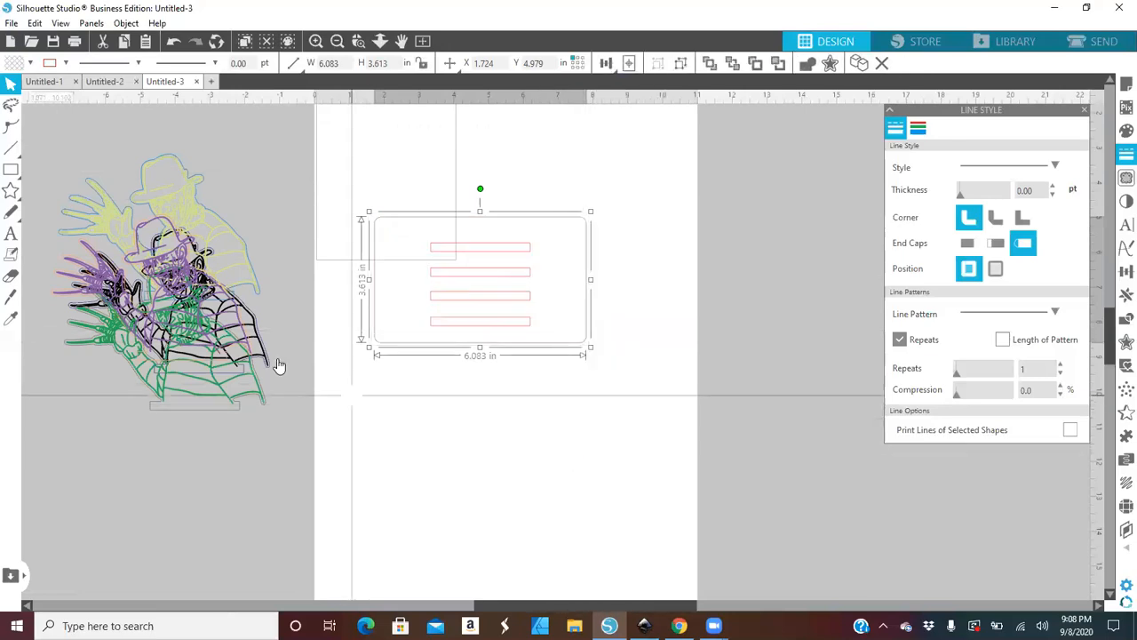
- Copy all four figures and paste them into a new document
mouse_move(219, 381)
left_mouse_down()
mouse_move(364, 417)
mouse_move(479, 372)
left_mouse_up()
left_click_drag(437, 324, 210, 354)
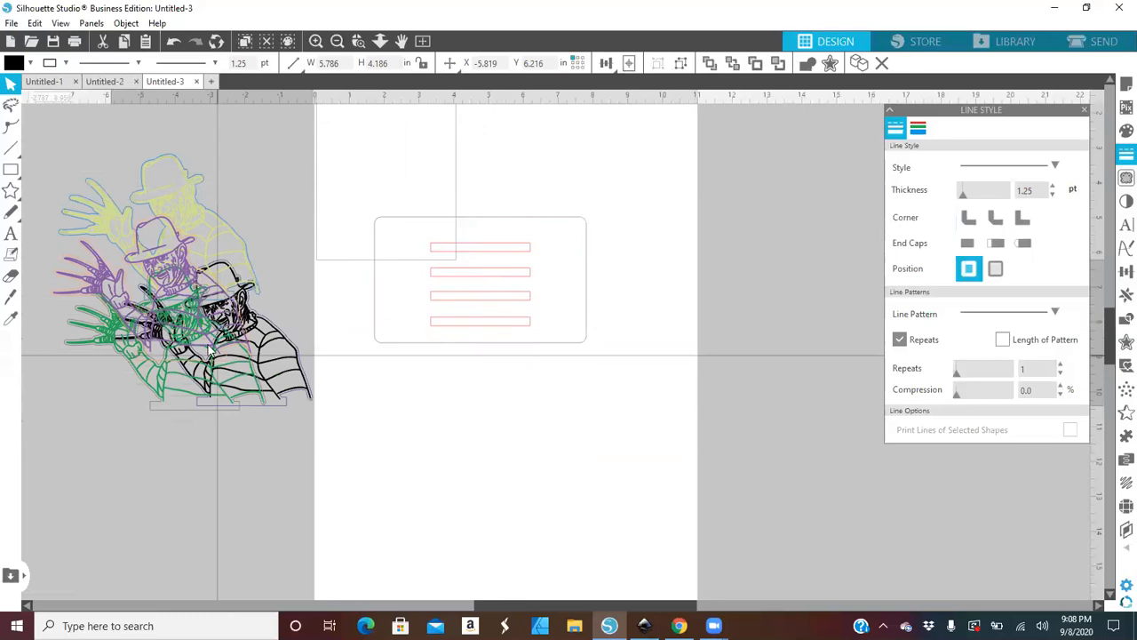
left_click_drag(168, 450, 299, 448)
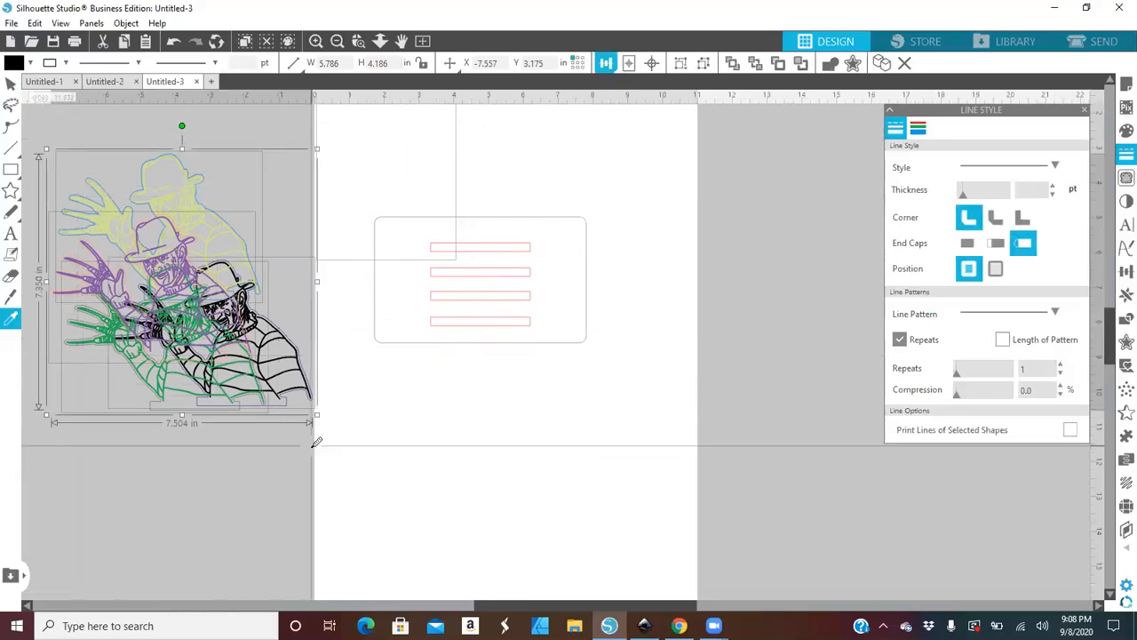
left_click(213, 80)
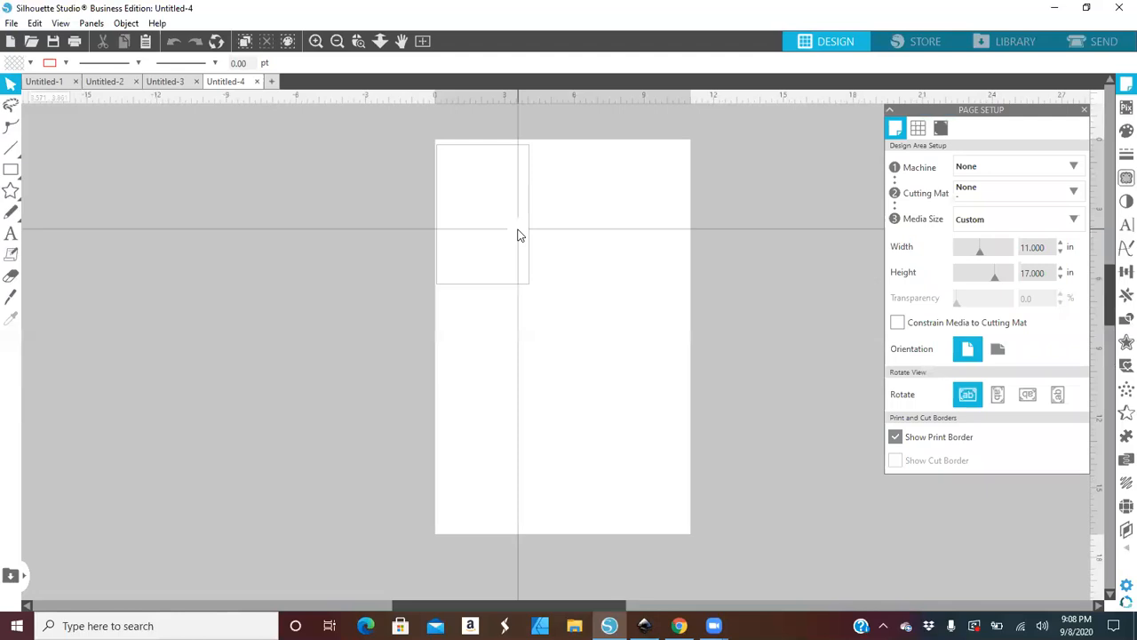
key("ctrl+v")
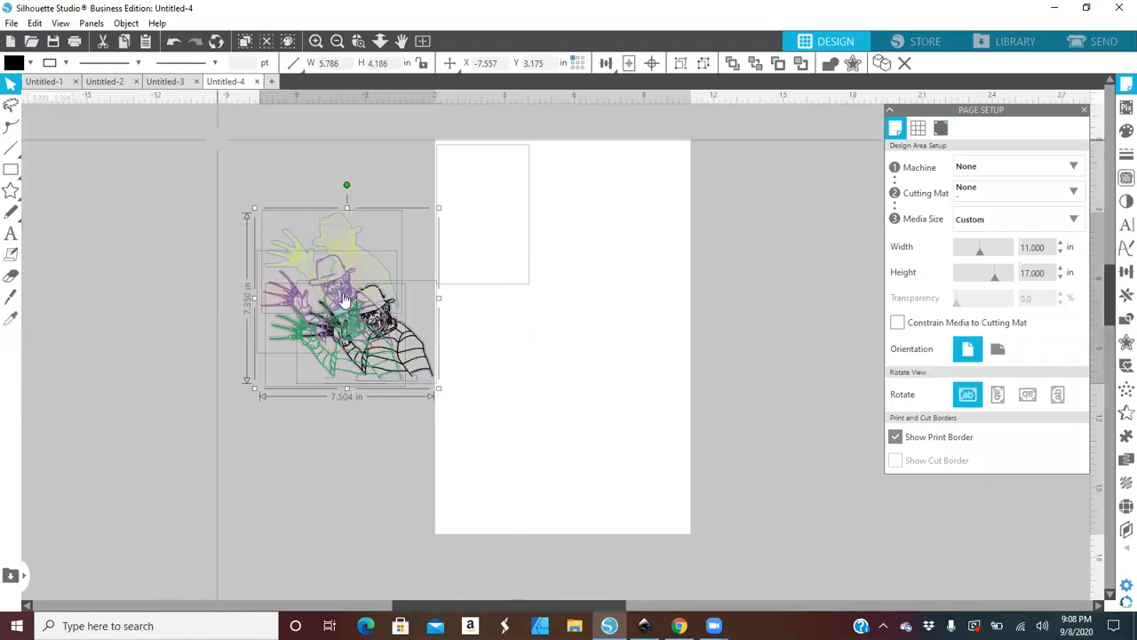
- Spread the figures on the new page without overlap: black uppermost, yellow and purple across the middle, green lowest
left_click(503, 367)
left_click_drag(373, 355, 512, 222)
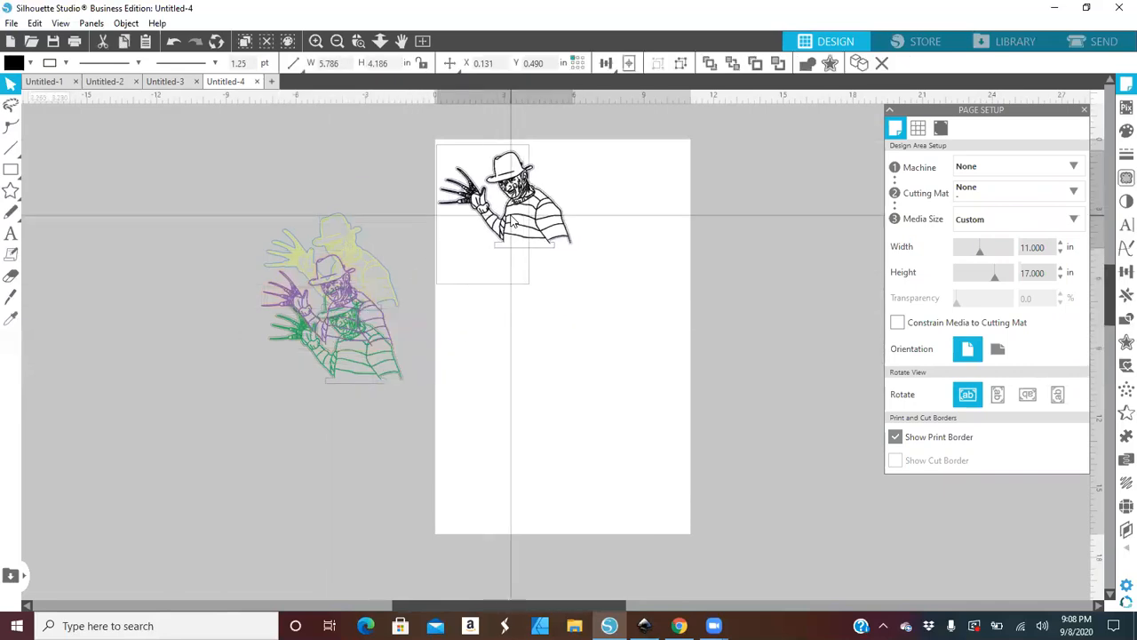
left_click_drag(396, 312, 653, 308)
left_click_drag(359, 270, 523, 325)
left_click(349, 320)
left_click_drag(349, 320, 533, 415)
left_click(250, 199)
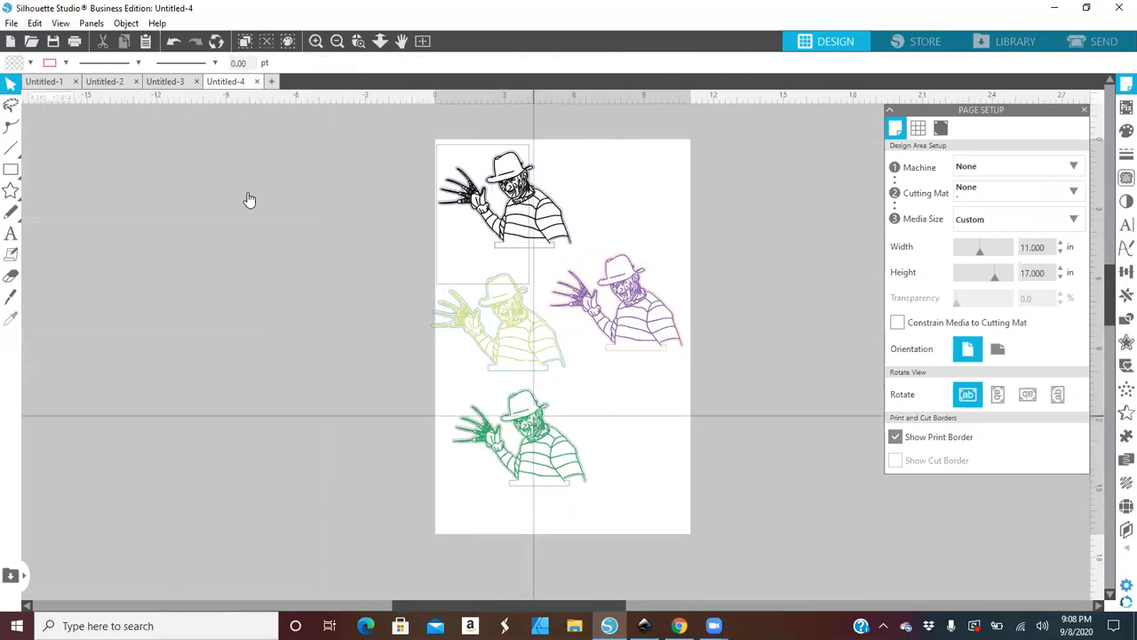
- Save the figures document to the GlowForge Projects folder on the hard drive as an SVG named Freddy coasters
left_click(10, 24)
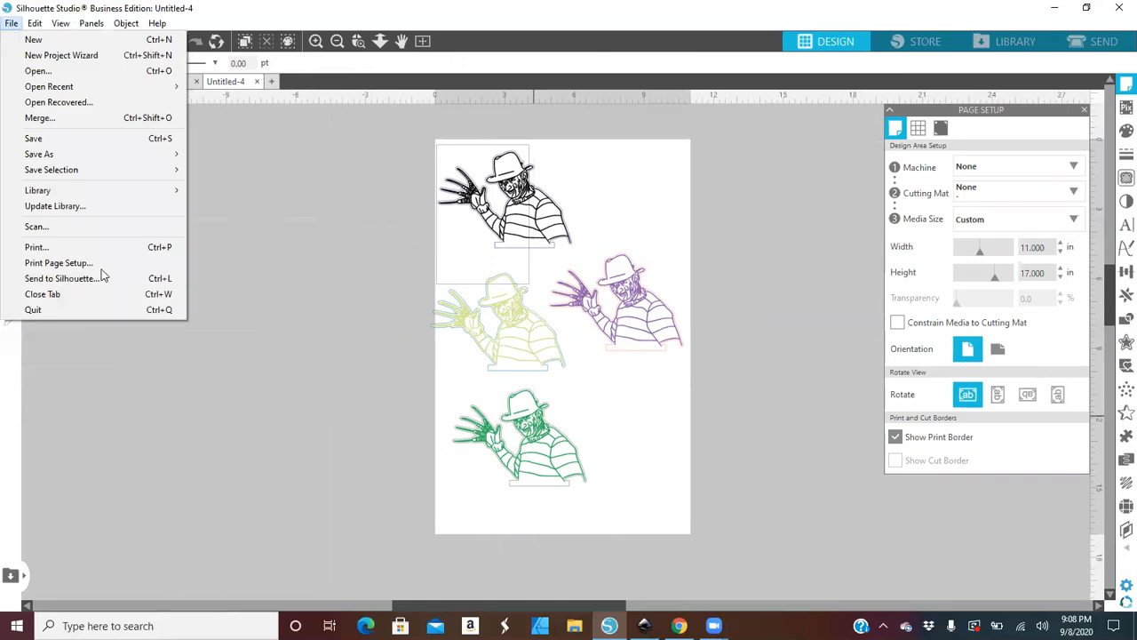
mouse_move(116, 155)
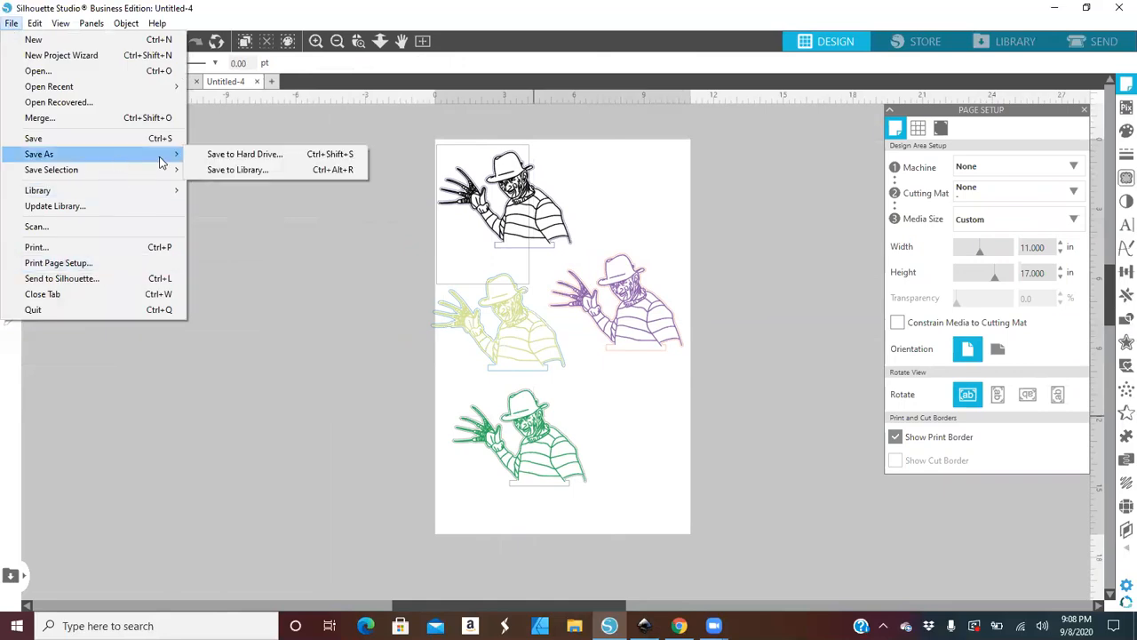
left_click(211, 157)
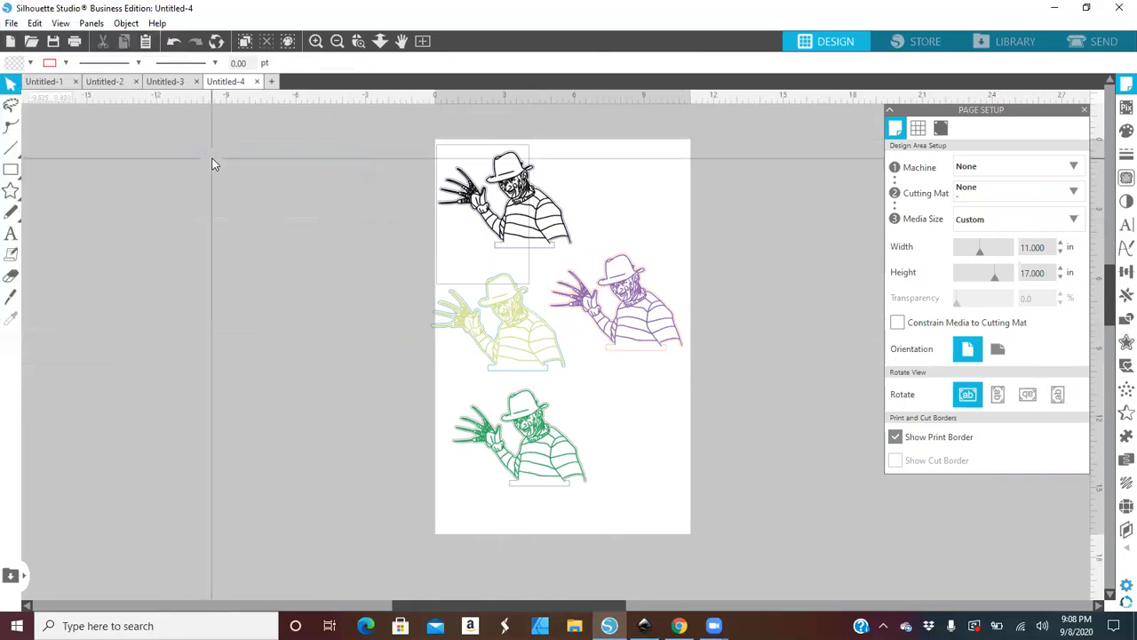
type("Freddy coasters")
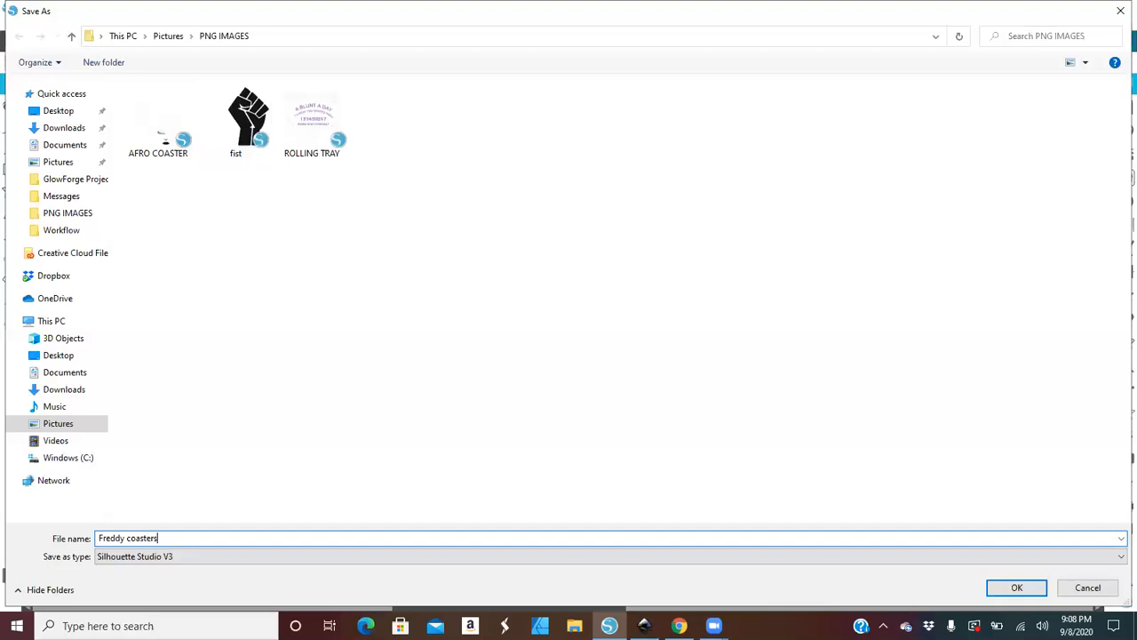
left_click(118, 556)
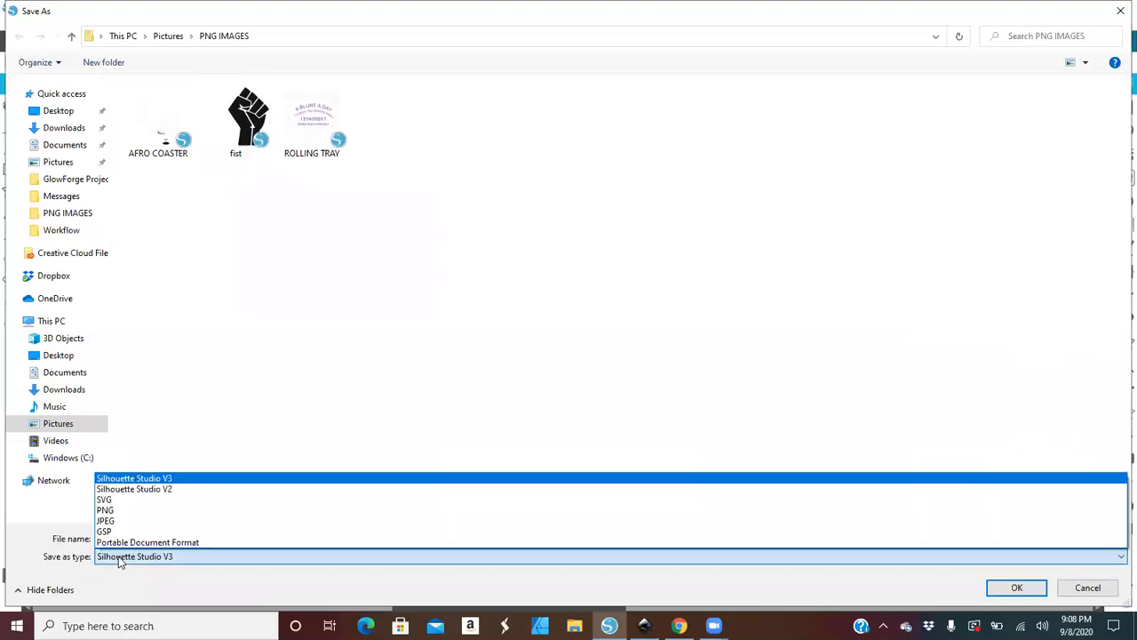
left_click(107, 499)
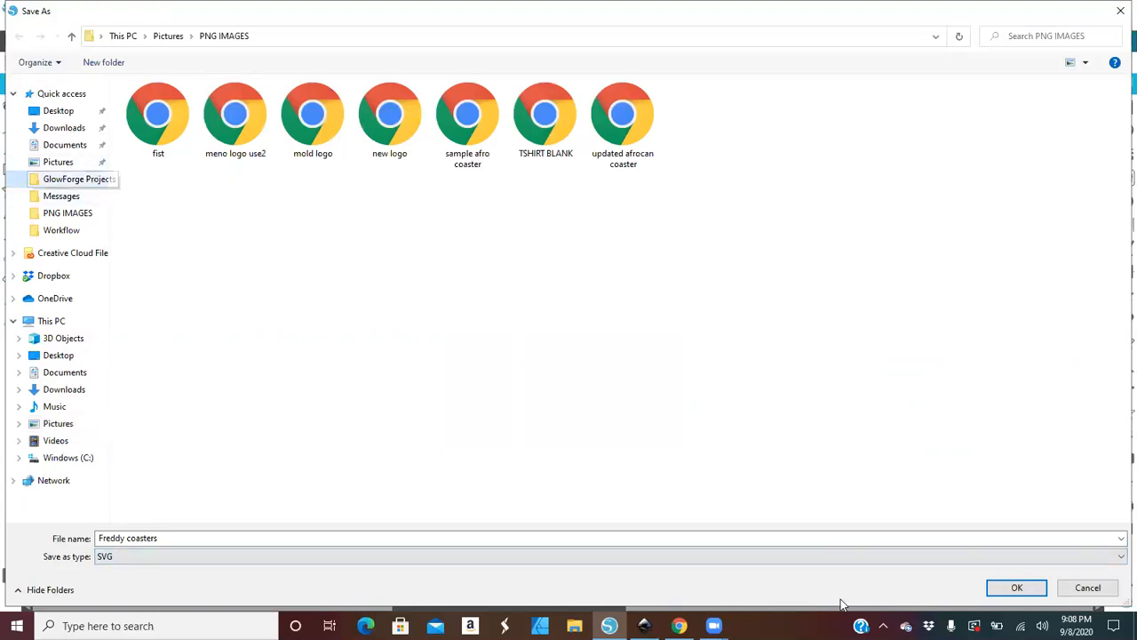
left_click(1015, 587)
left_click(1018, 589)
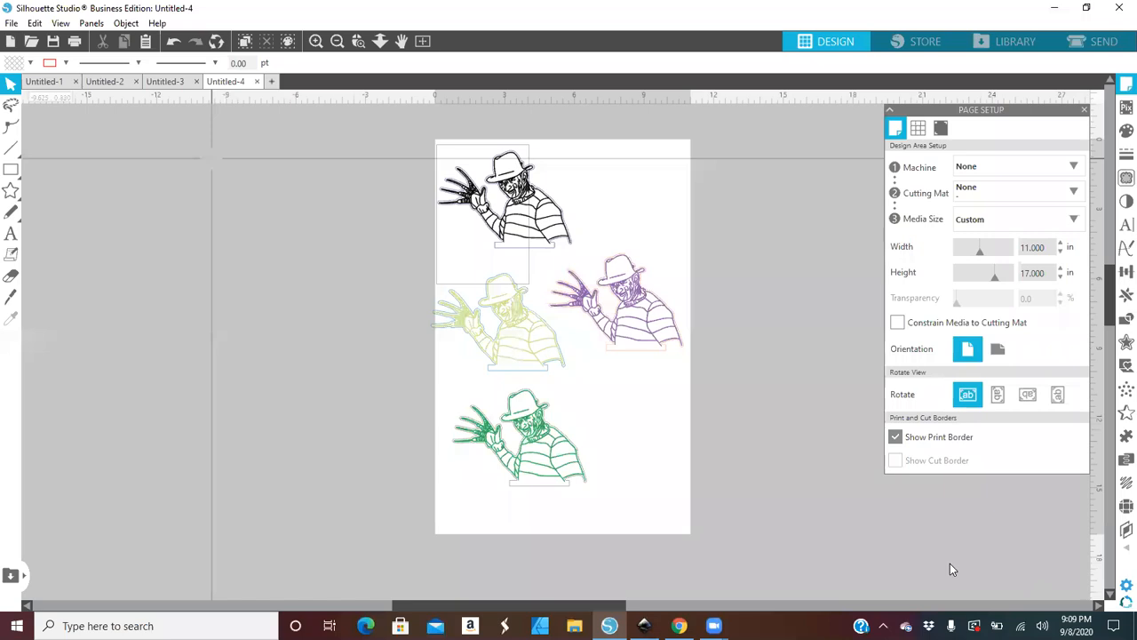
- Delete the four figures from the Untitled-3 document and move the slotted base to about X 2.56 in, Y 6.16 in
left_click(161, 81)
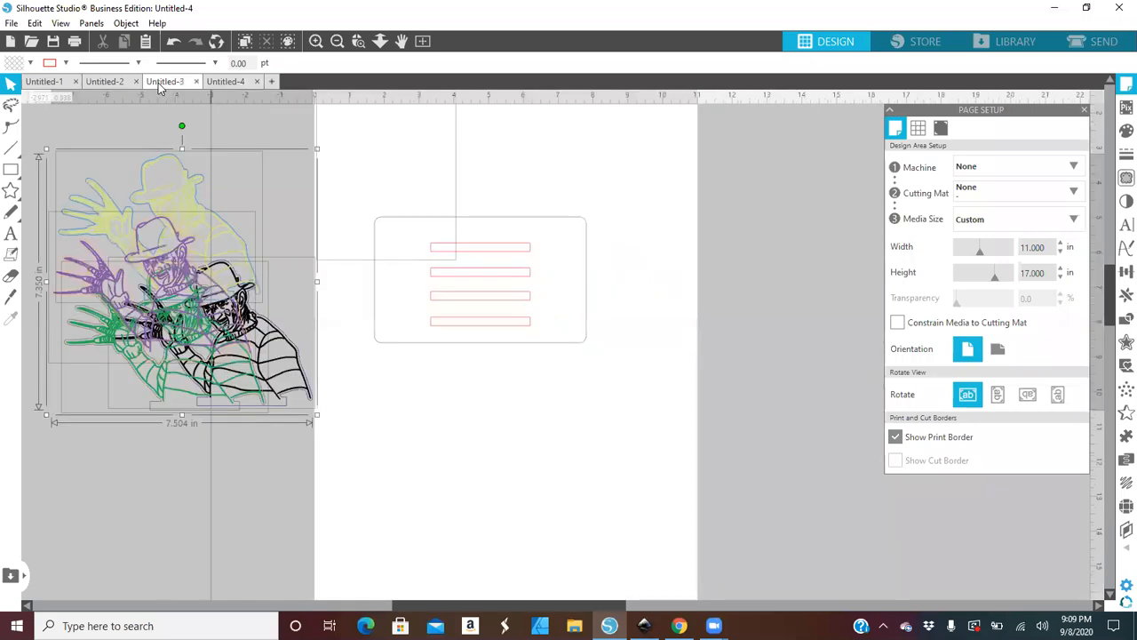
left_click_drag(82, 126, 294, 427)
key("Delete")
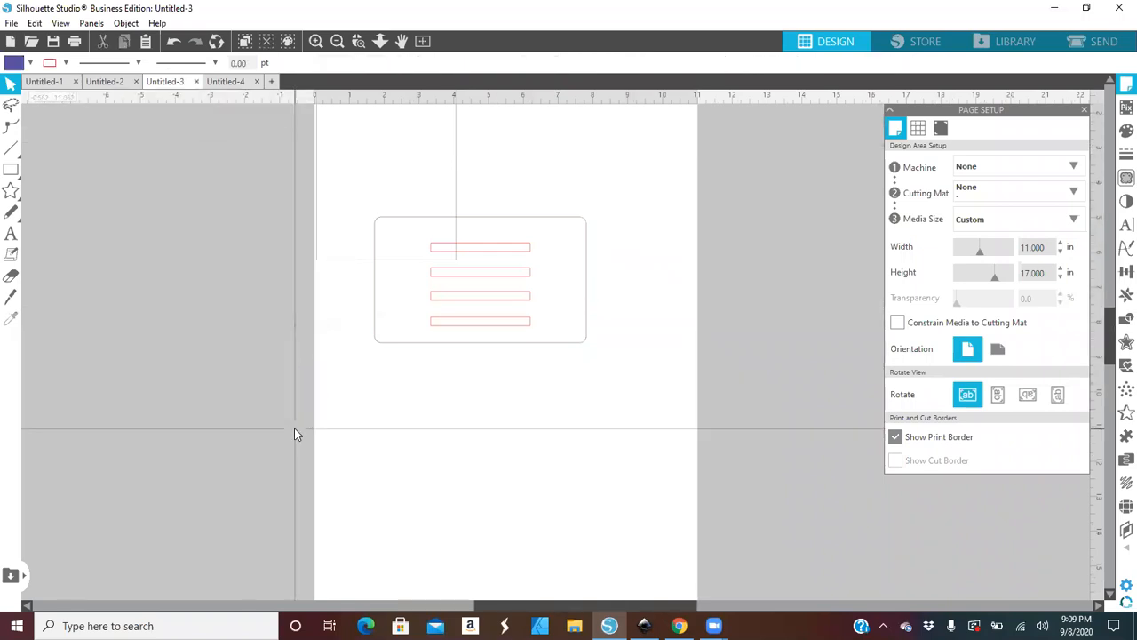
left_click(496, 322)
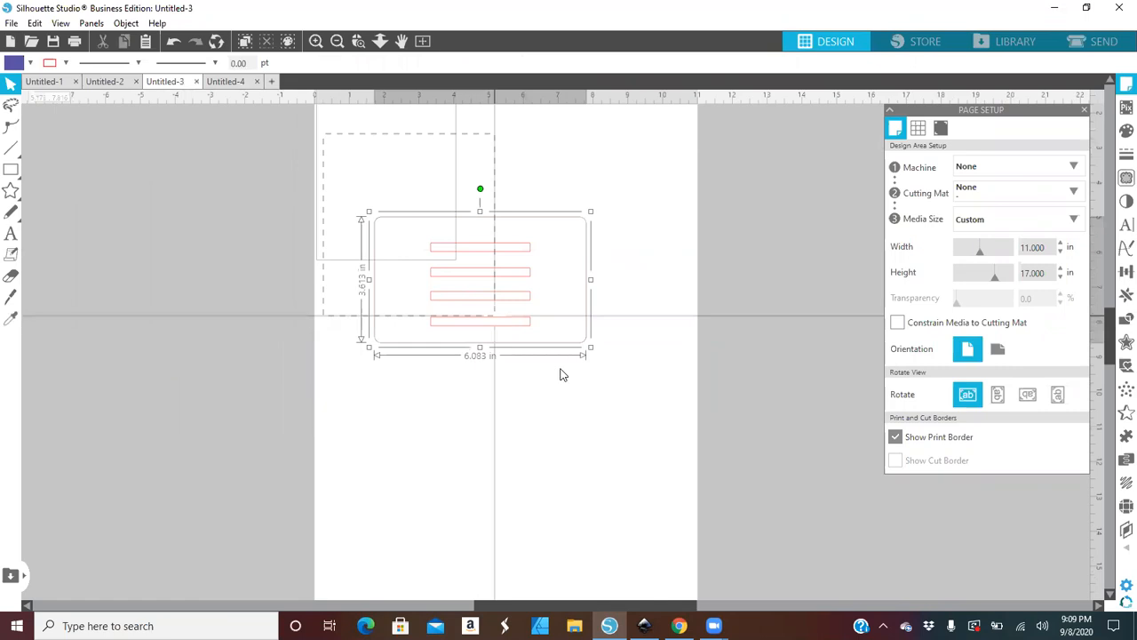
left_click_drag(469, 294, 502, 335)
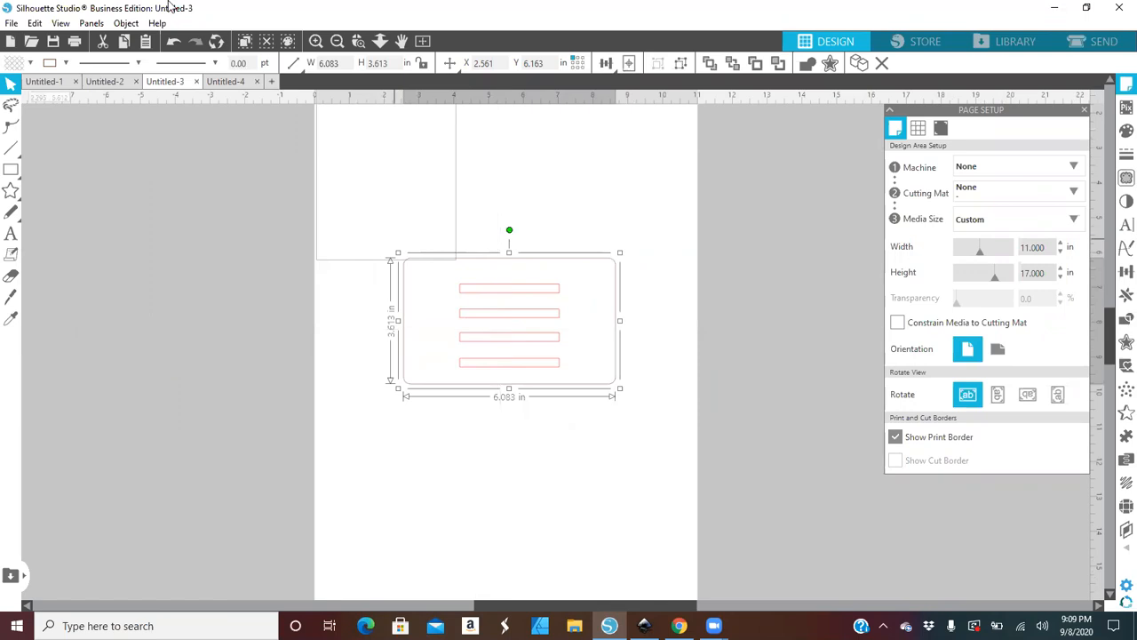
- Save the slotted base document to the GlowForge Projects folder on the hard drive as an SVG named freddy base
left_click(11, 23)
mouse_move(149, 155)
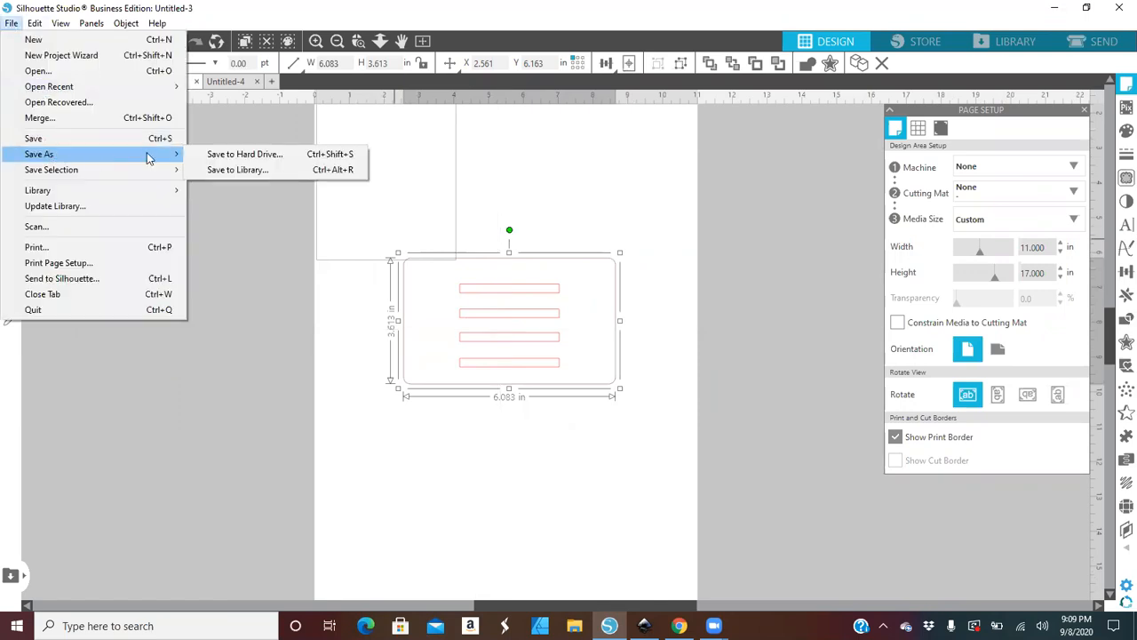
left_click(204, 154)
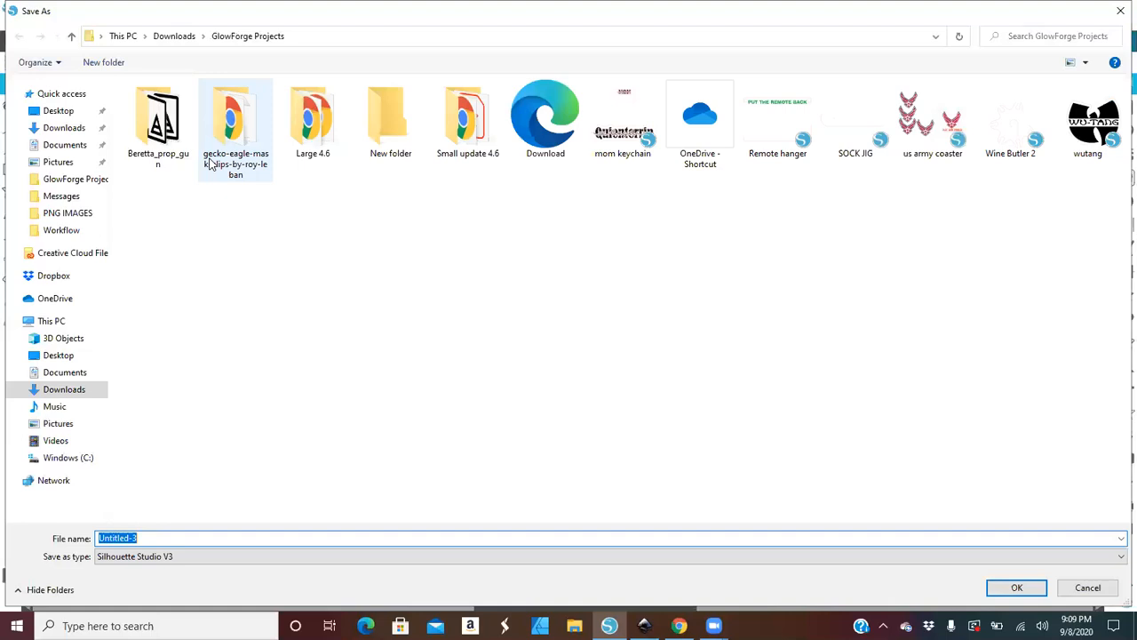
type("f")
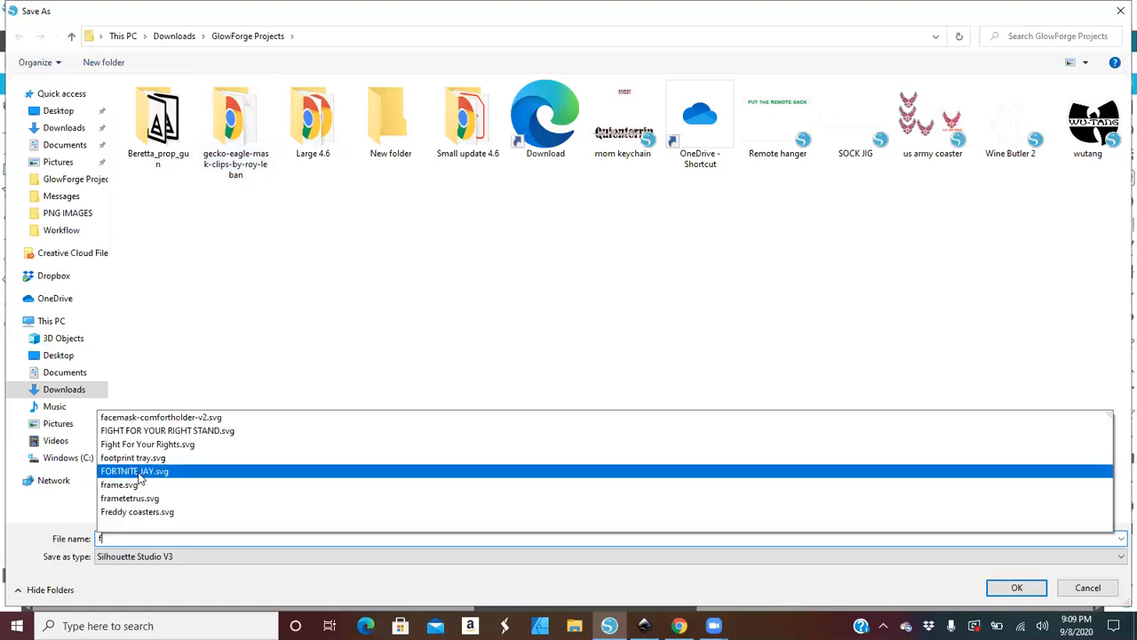
type("reddy base")
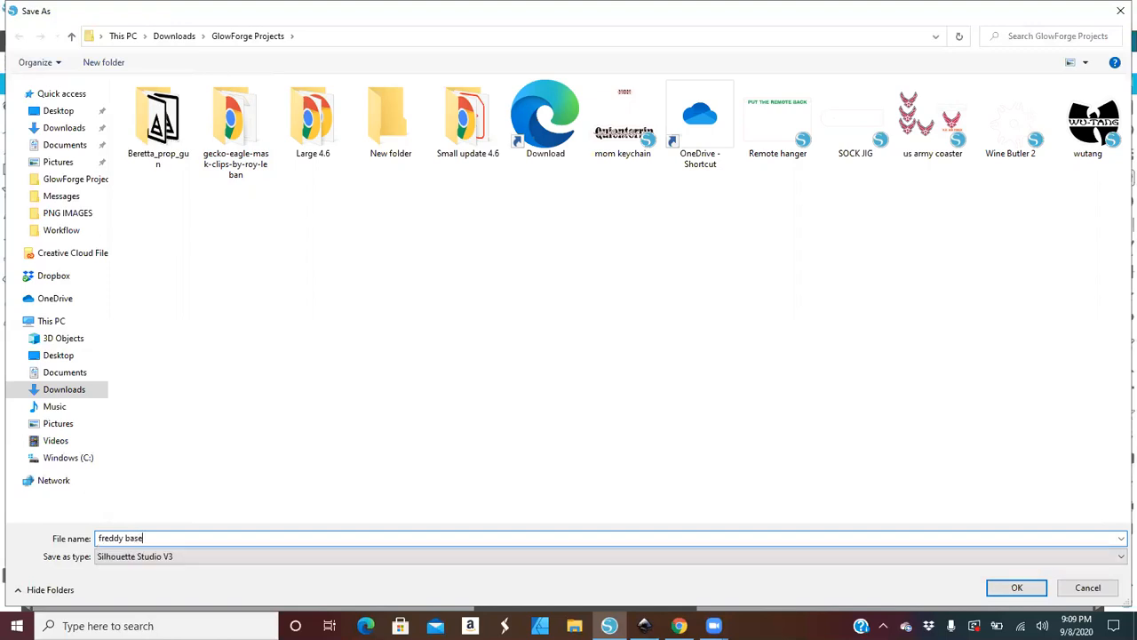
left_click(99, 558)
left_click(123, 507)
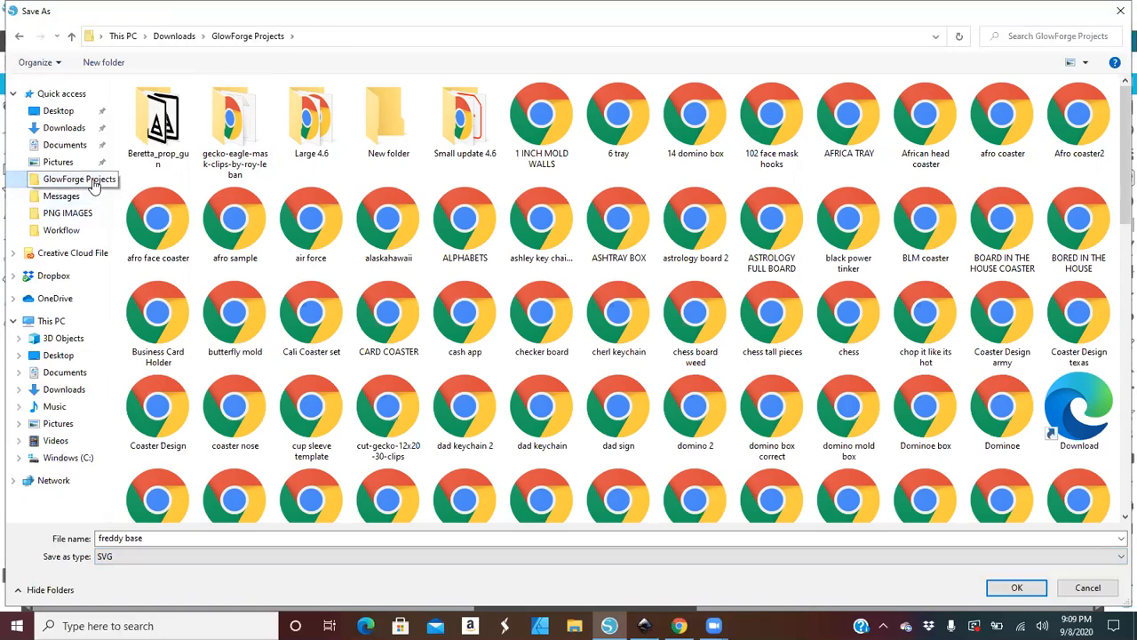
left_click(1015, 591)
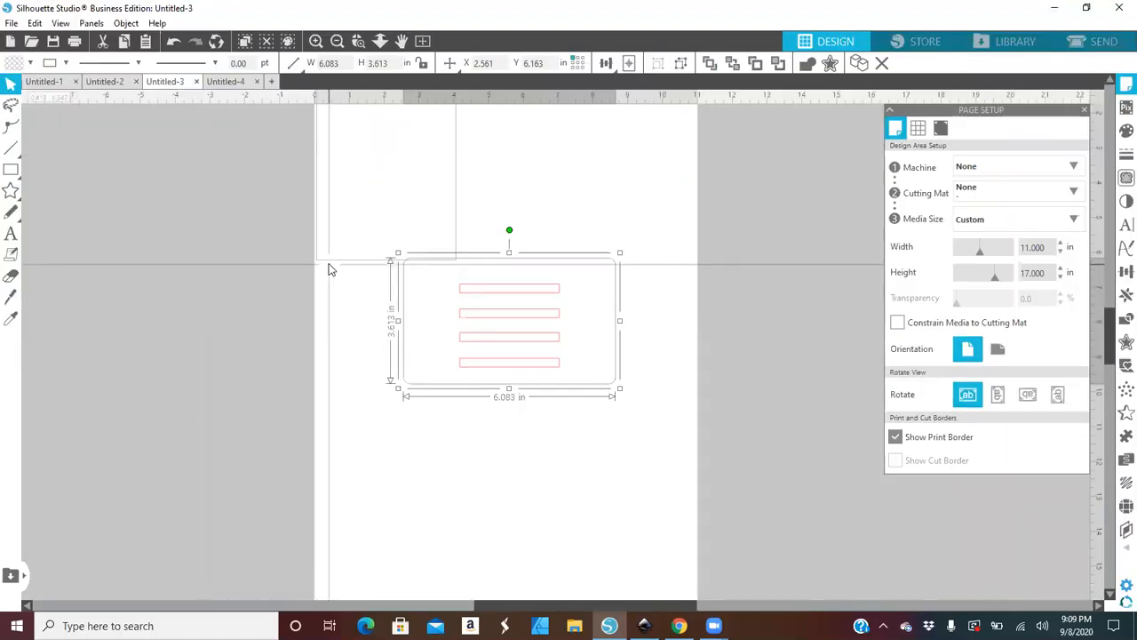
- Move the slotted base down the page, clear of the large square outline, to about X 2.15 in, Y 8.06 in
left_click_drag(485, 319, 469, 390)
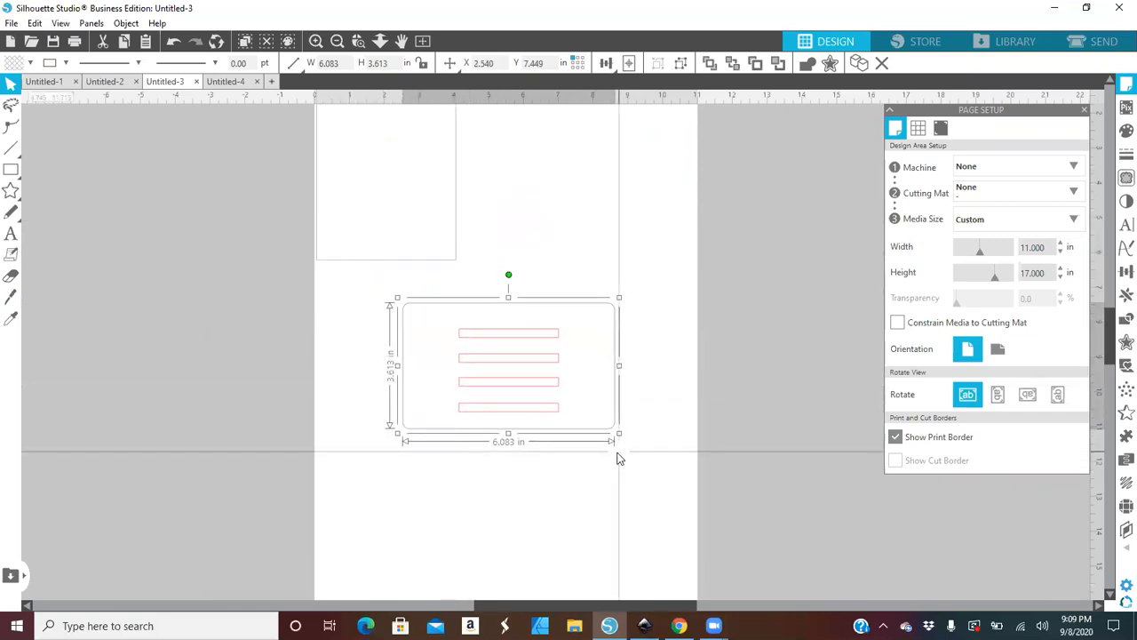
left_click_drag(581, 425, 570, 445)
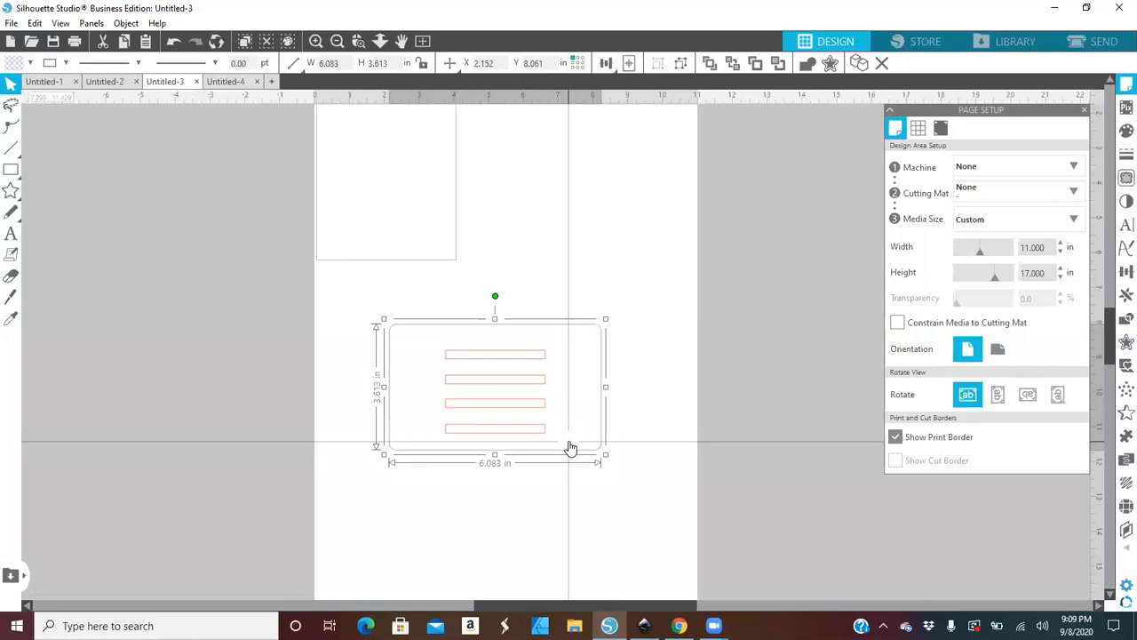